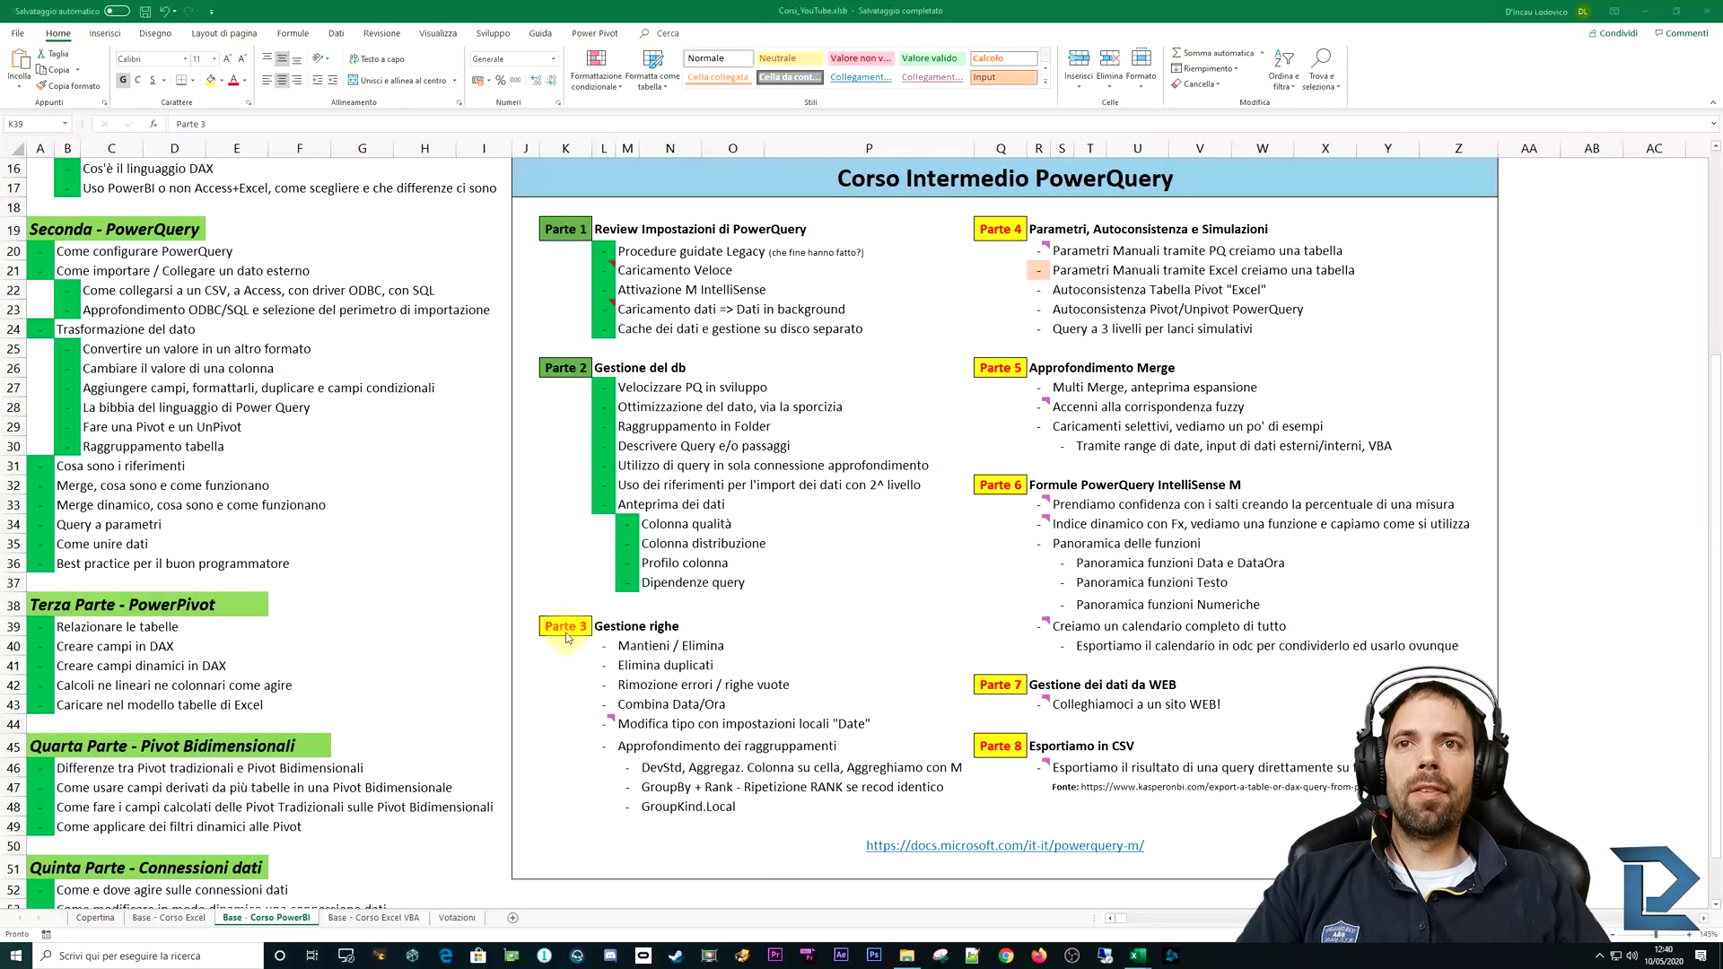
Step: Highlight the Parte 3 'Gestione righe' heading and its grouping and row-management topics in the outline
left_click(562, 638)
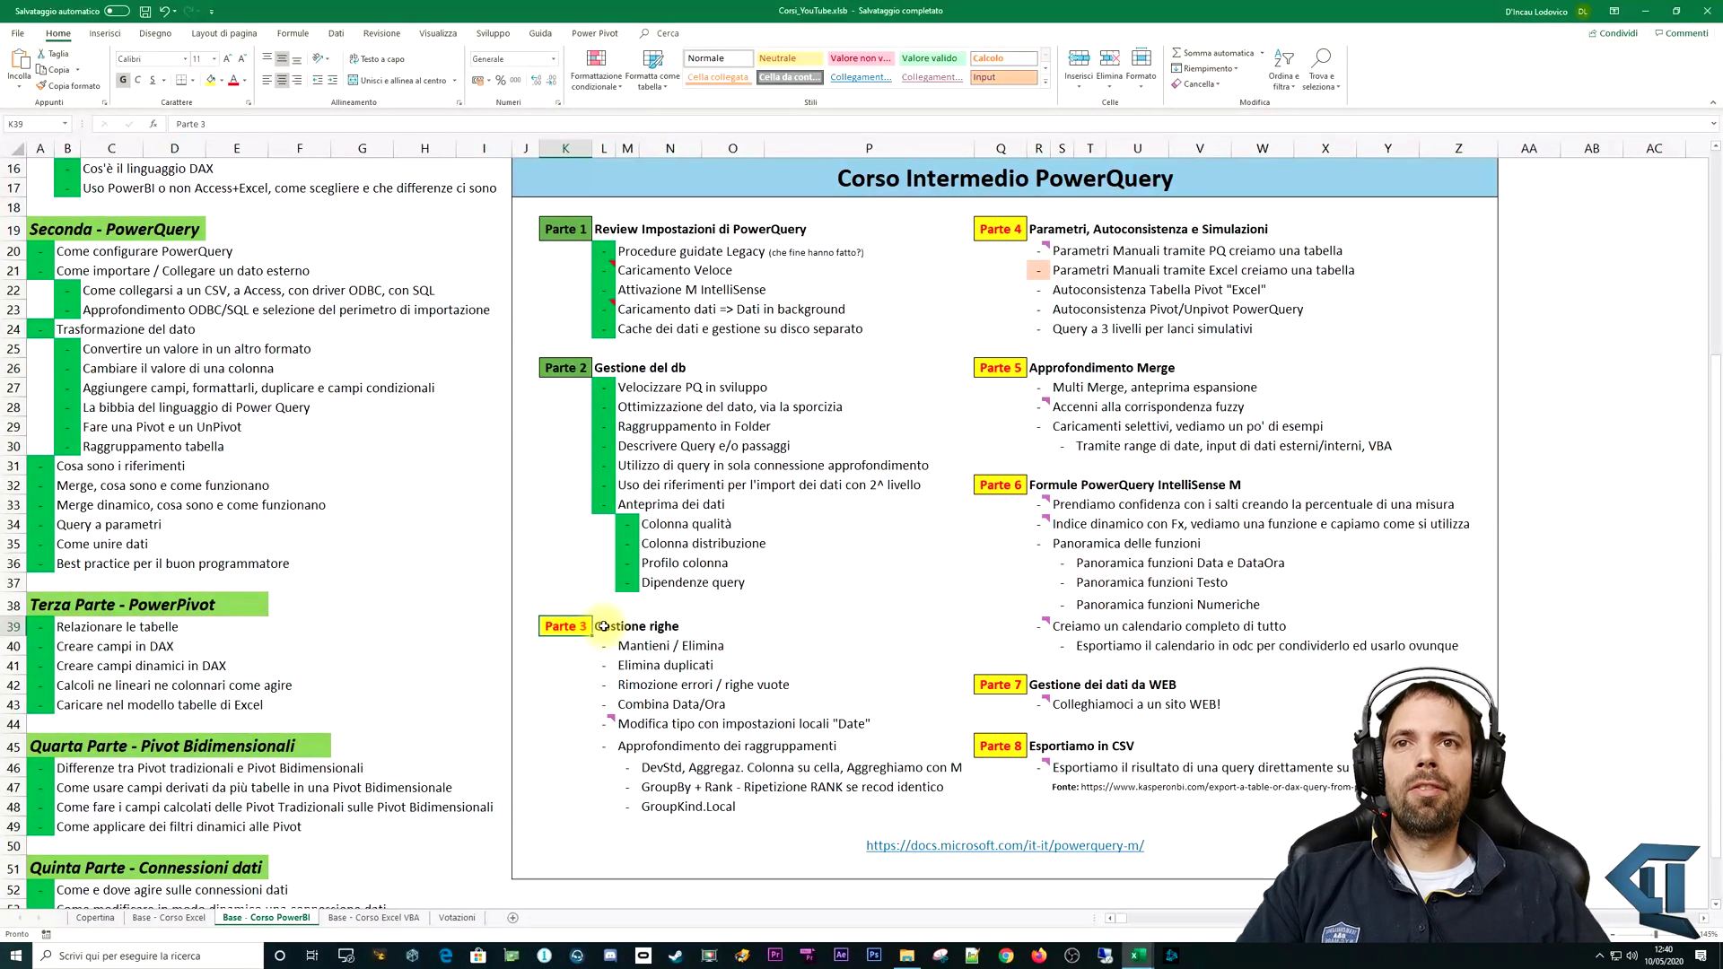
left_click(604, 627)
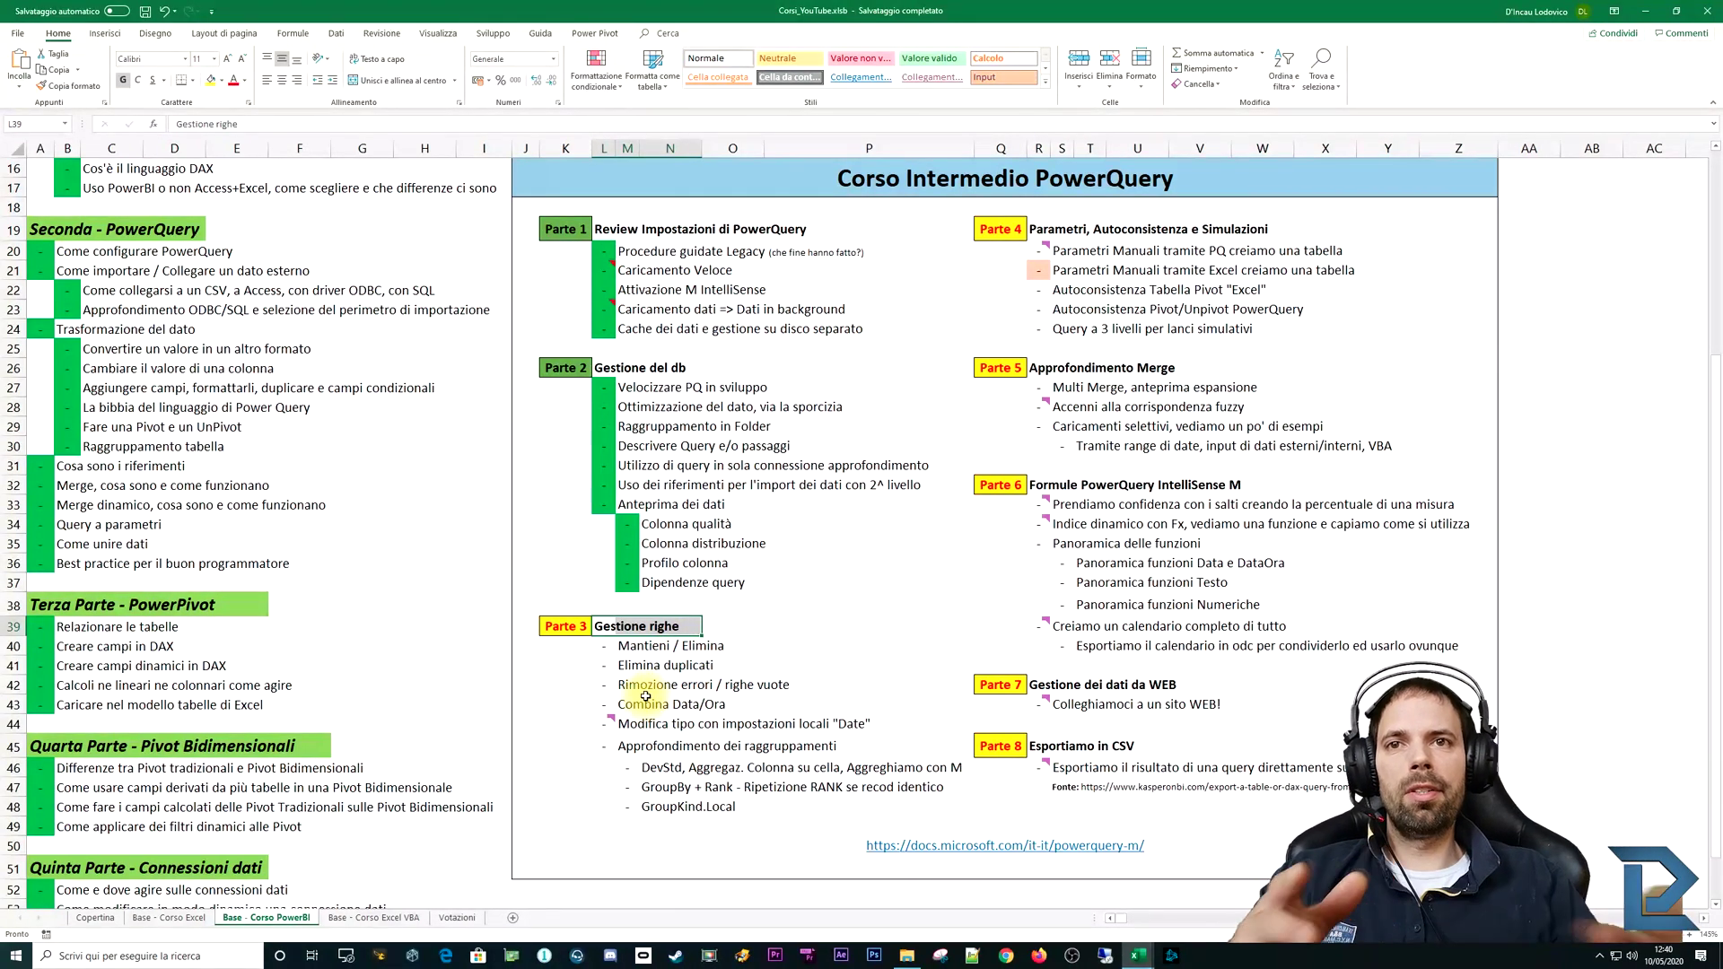
left_click_drag(603, 748, 848, 804)
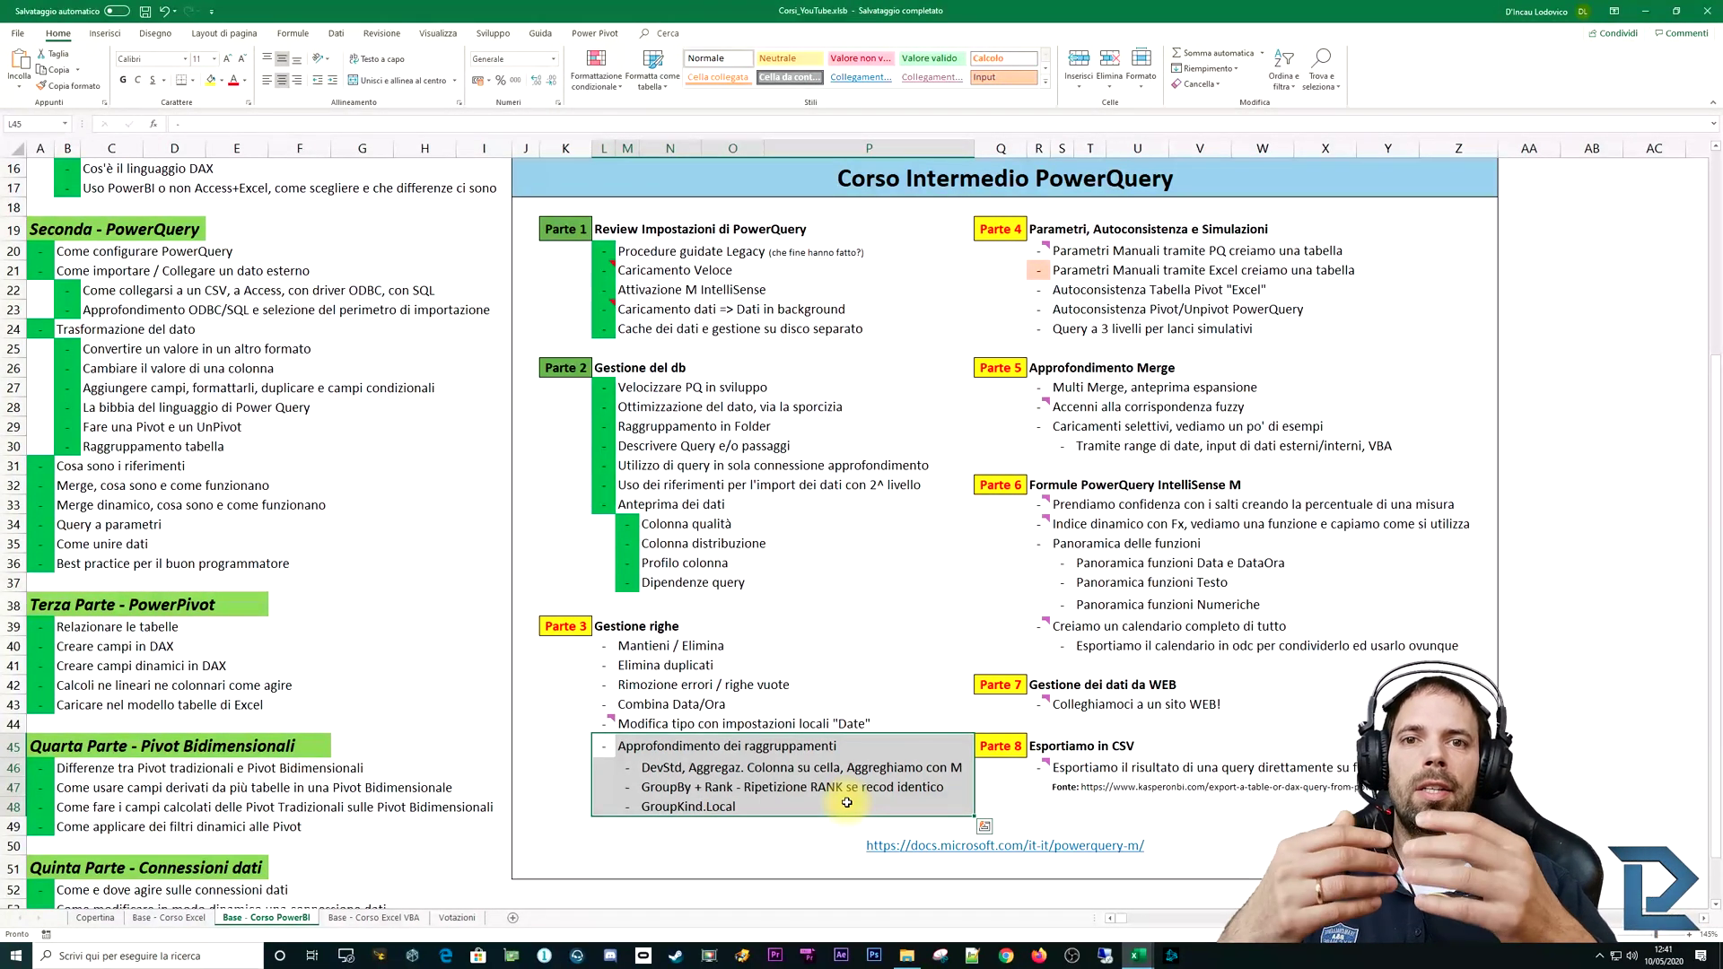
mouse_move(599, 647)
left_mouse_down()
mouse_move(696, 682)
mouse_move(851, 813)
left_mouse_up()
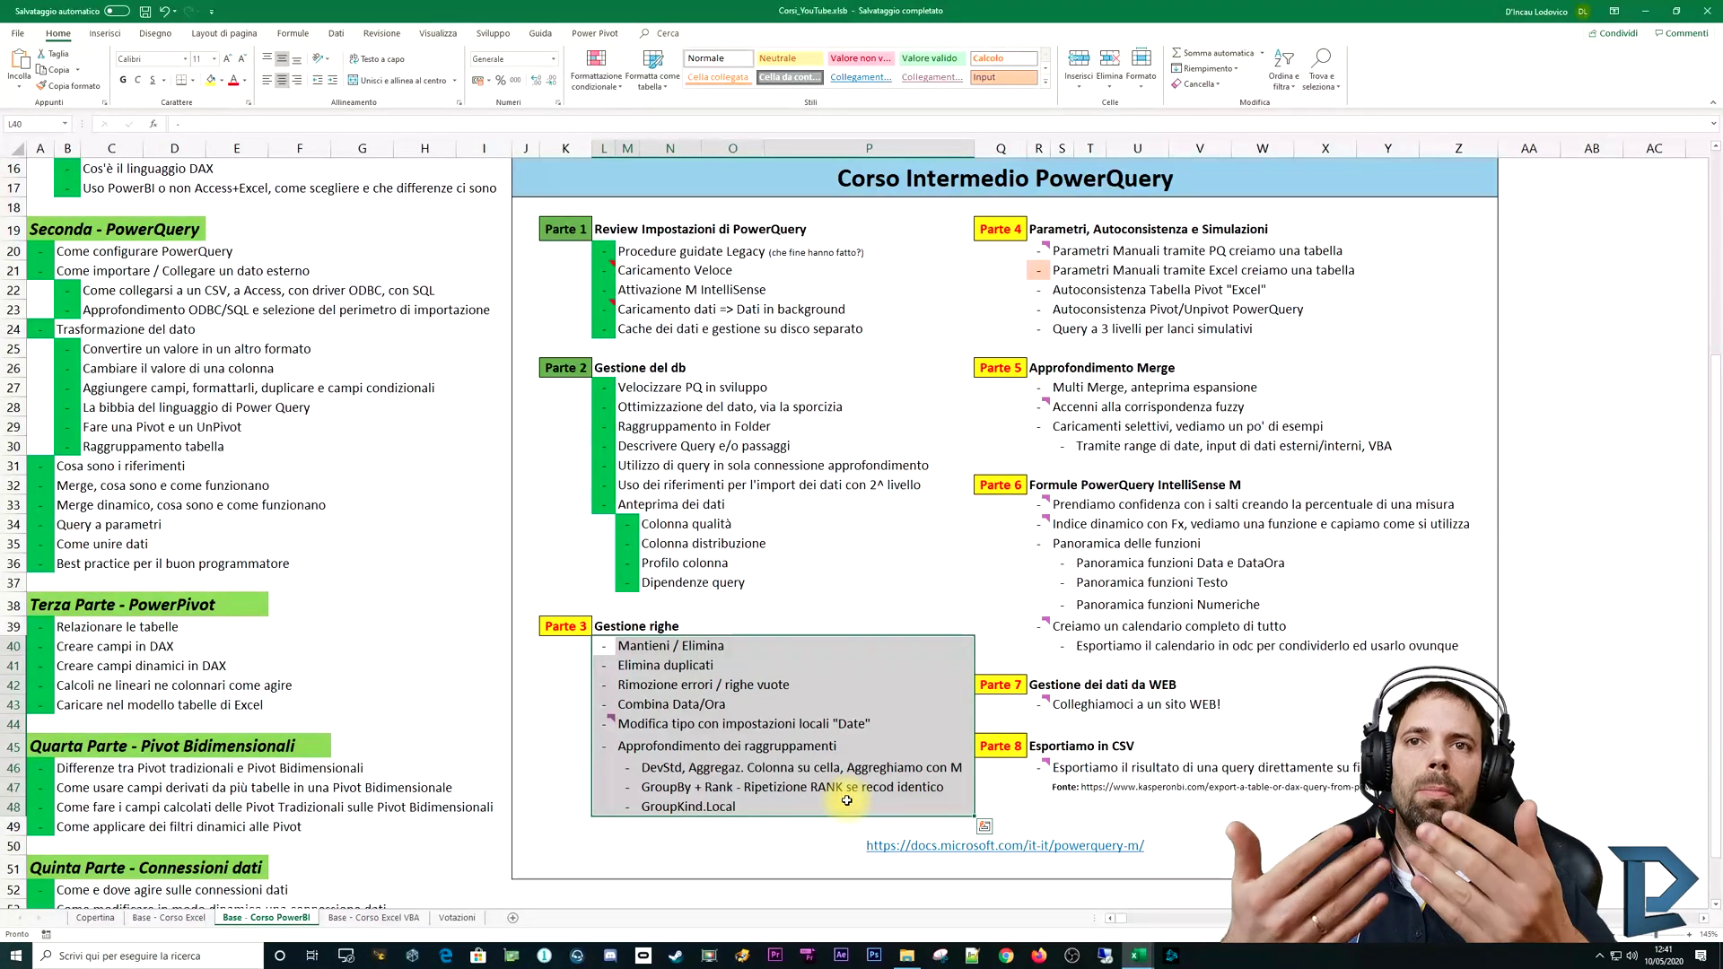
left_click(578, 615)
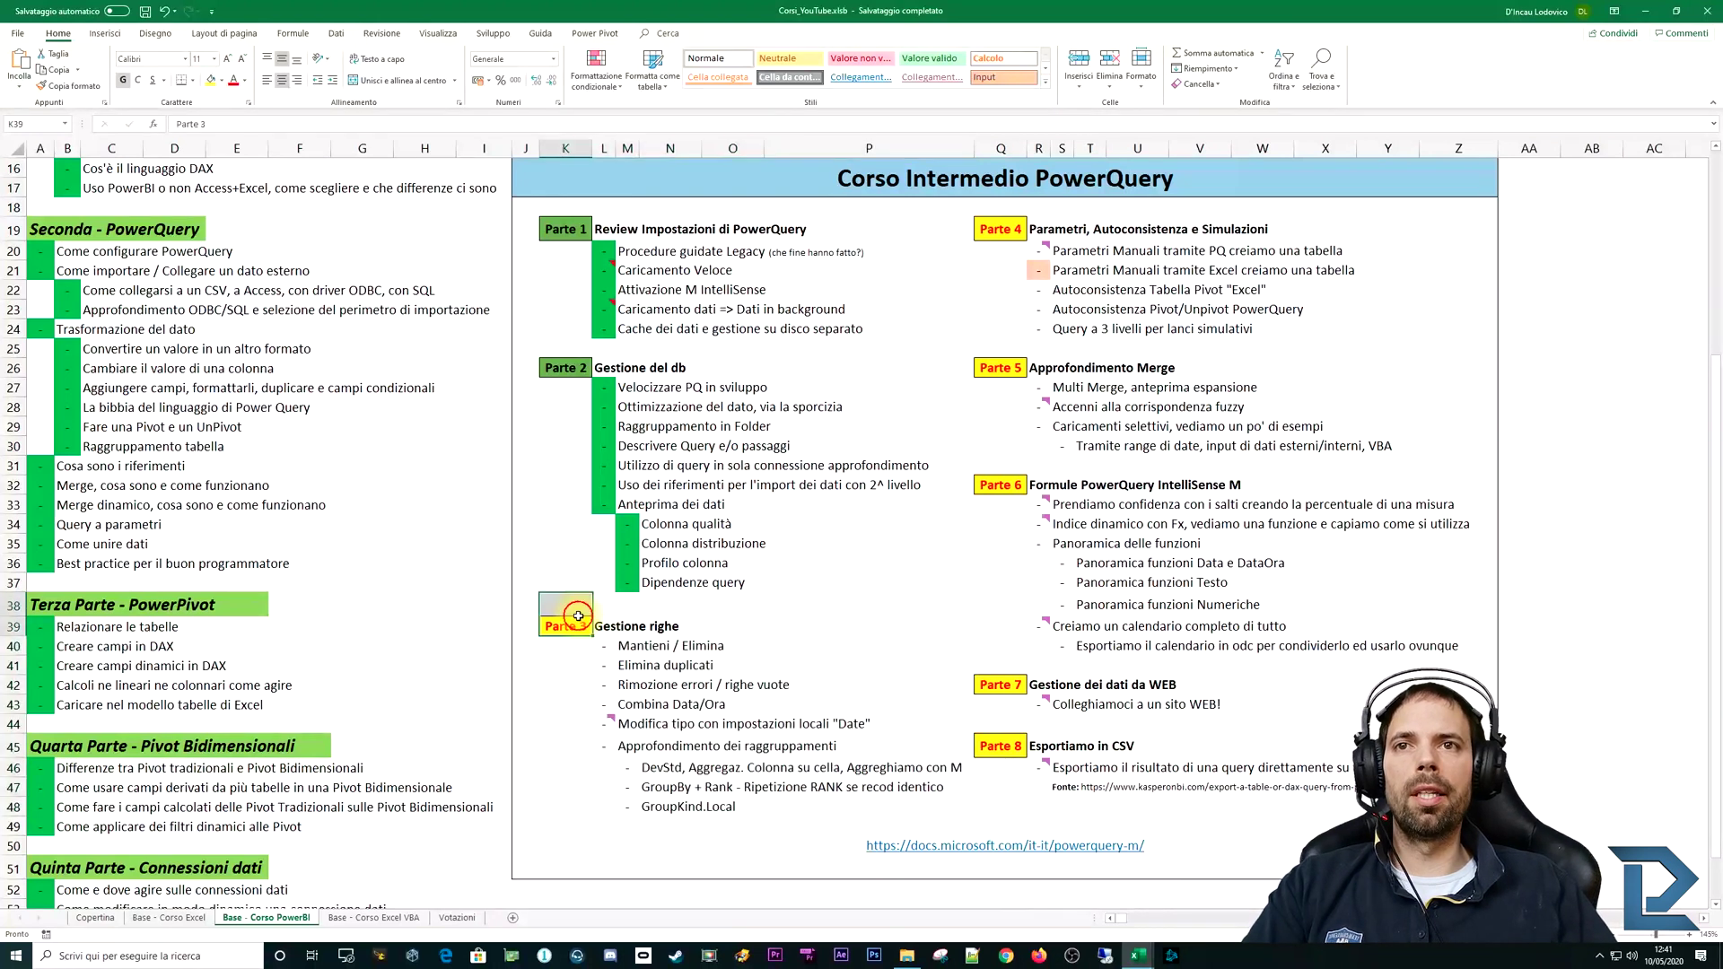
left_click_drag(568, 625, 787, 682)
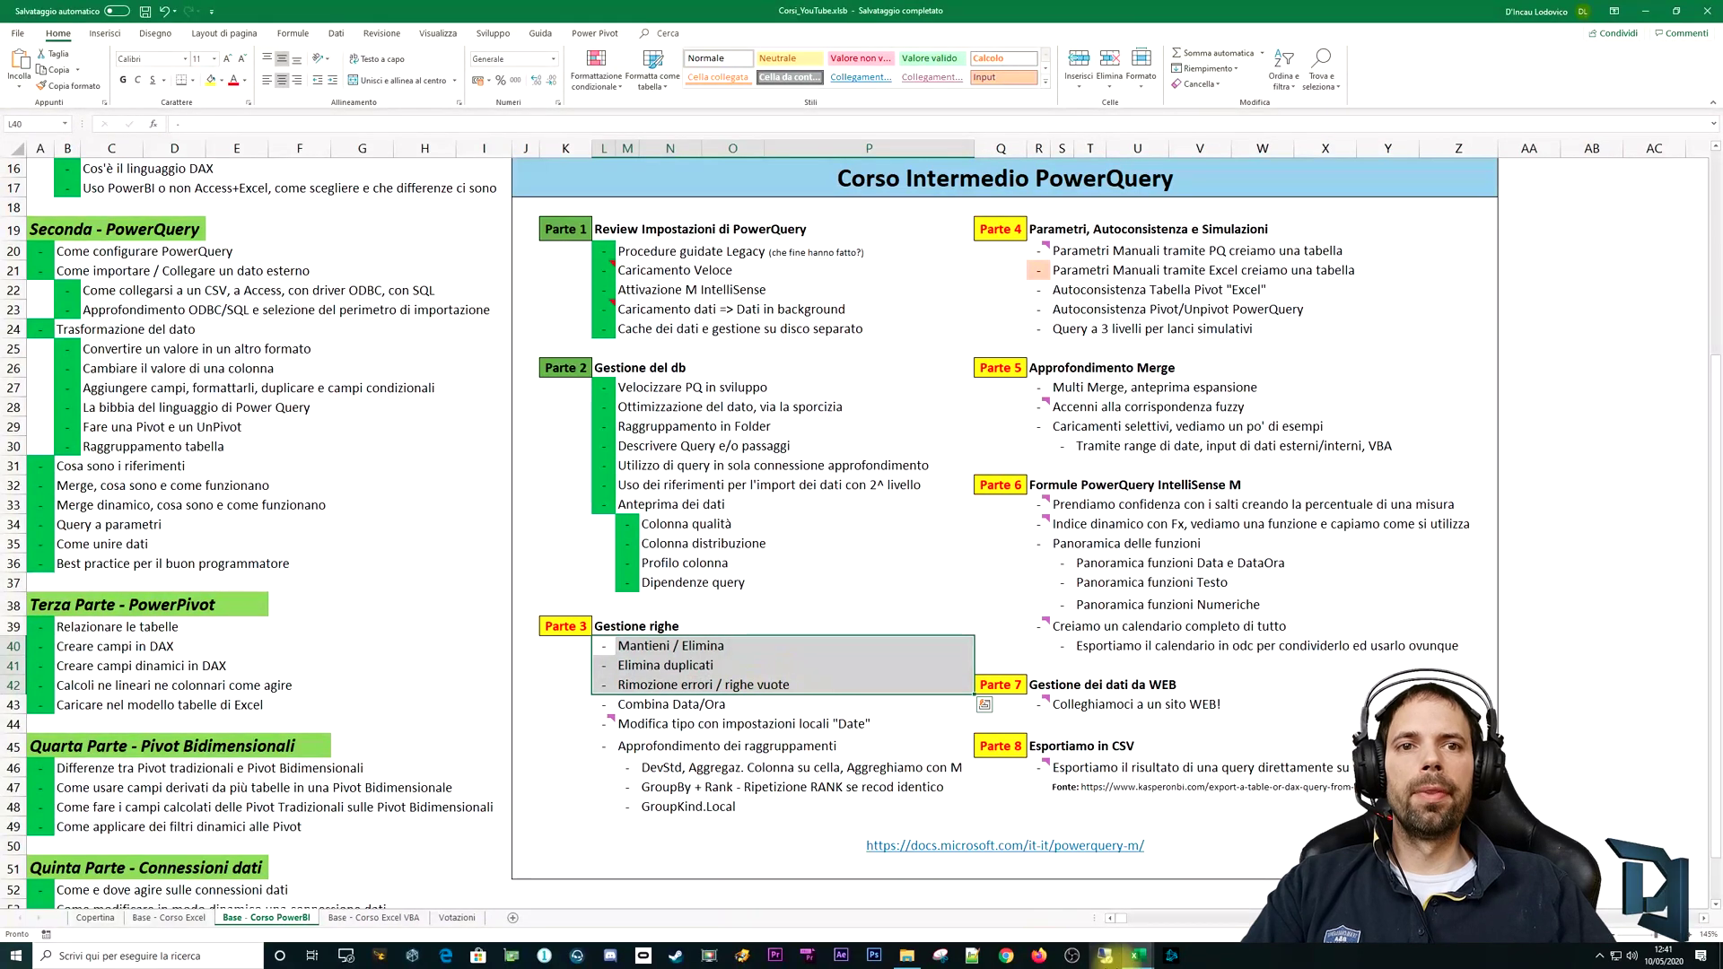
Step: Switch to the BGx workbook and highlight its date-time values and the US-format dates in column E
mouse_move(1138, 956)
left_click(1189, 901)
left_click(718, 549)
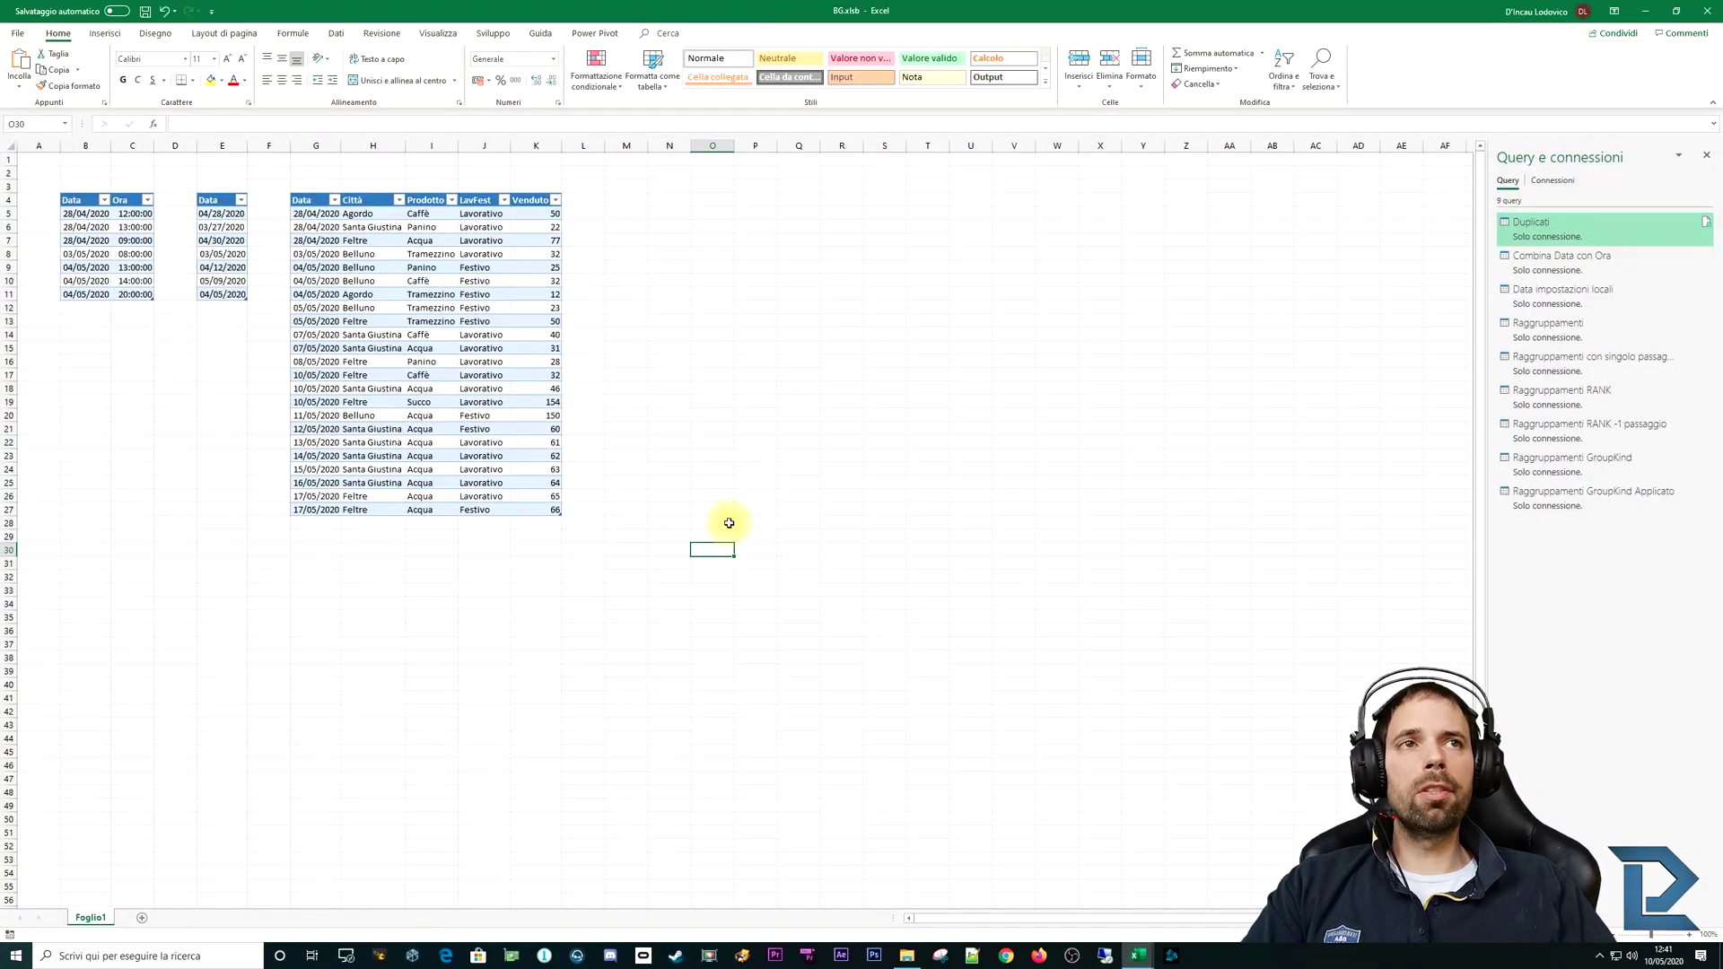
left_click_drag(66, 199, 134, 296)
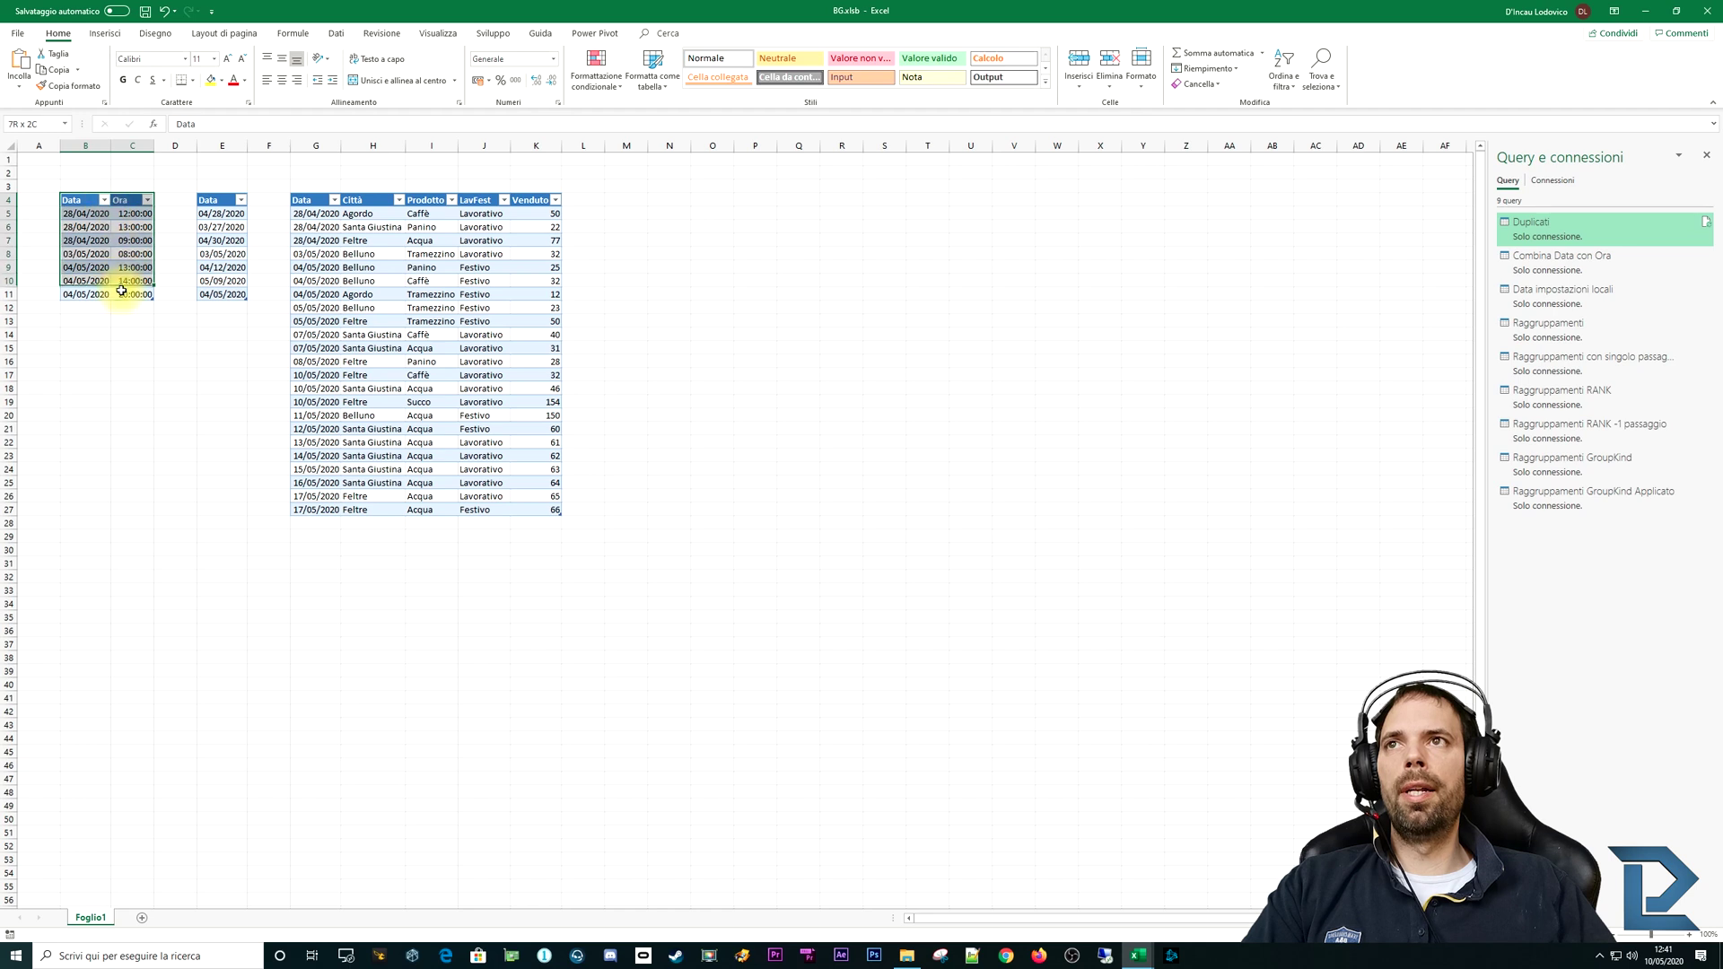
left_click(86, 254)
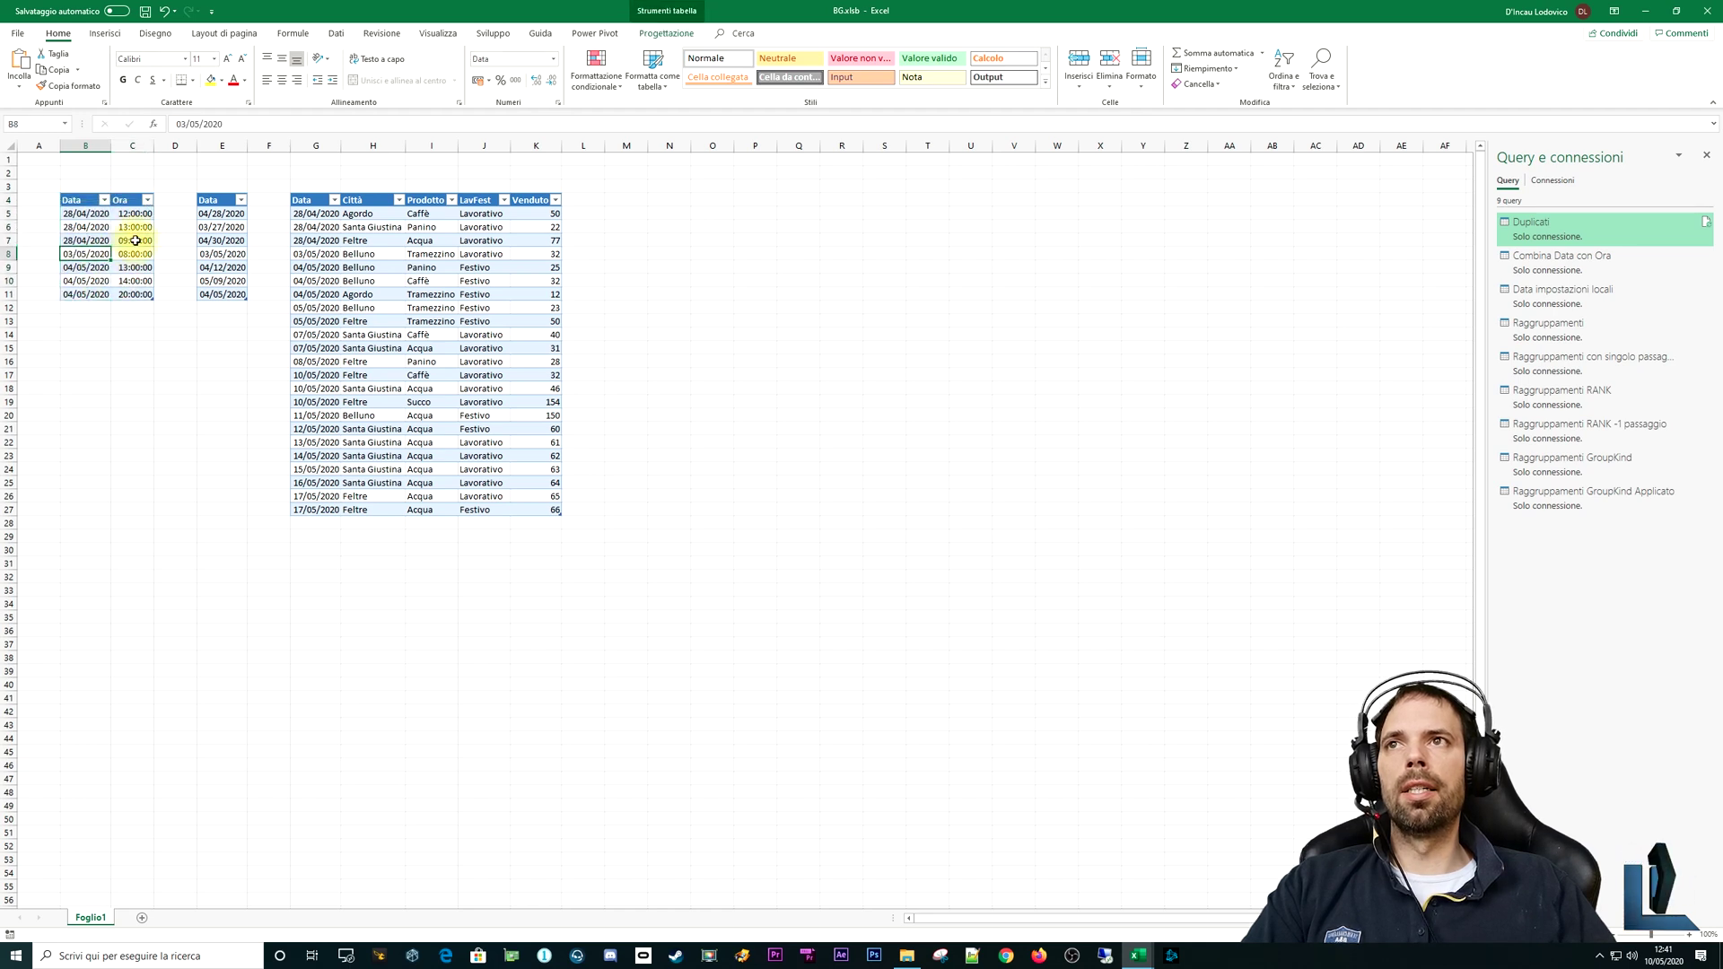
left_click_drag(215, 201, 211, 295)
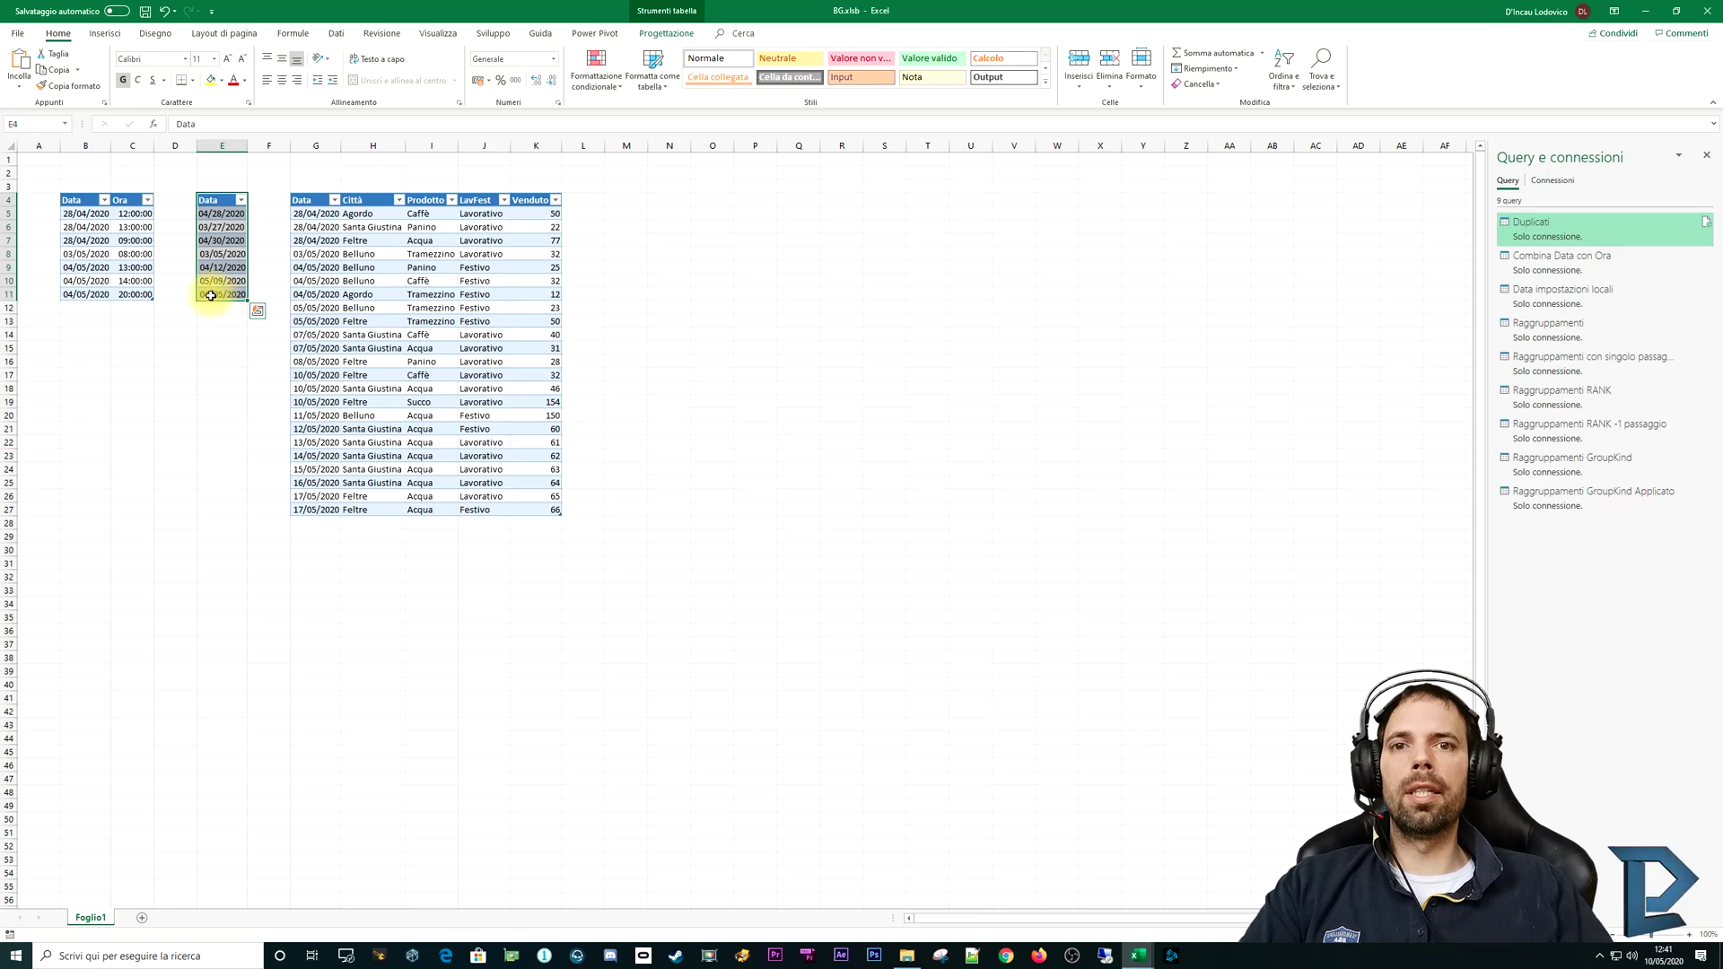
left_click_drag(217, 200, 214, 277)
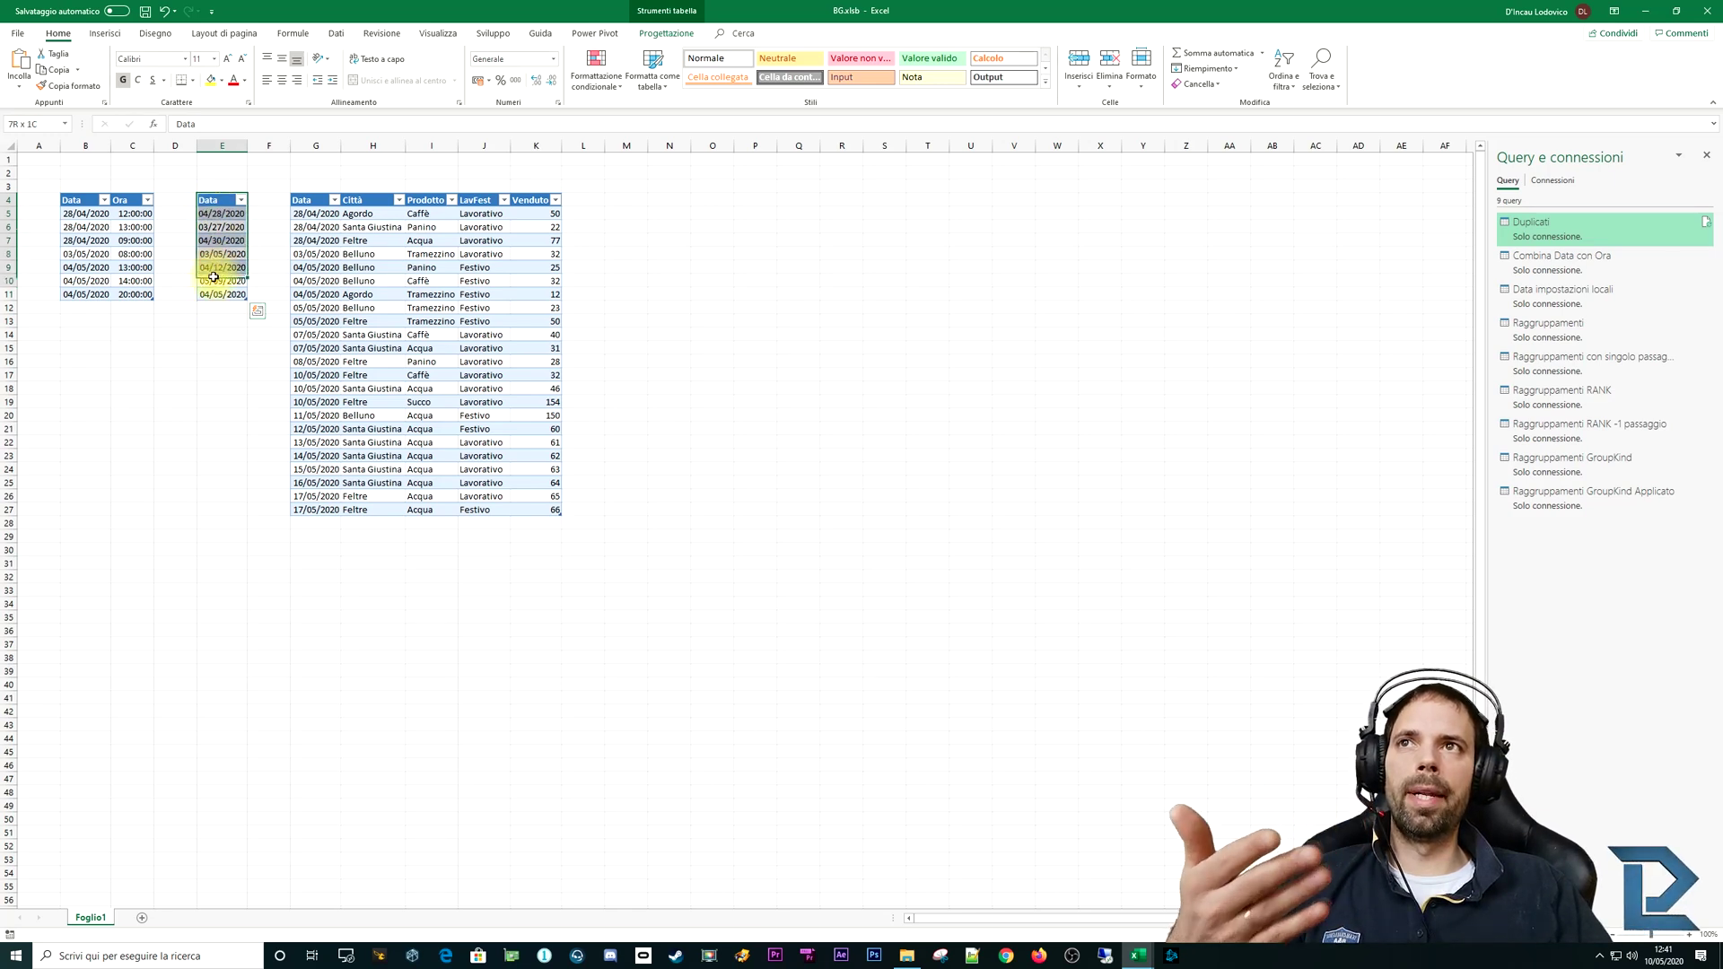
left_click(373, 241)
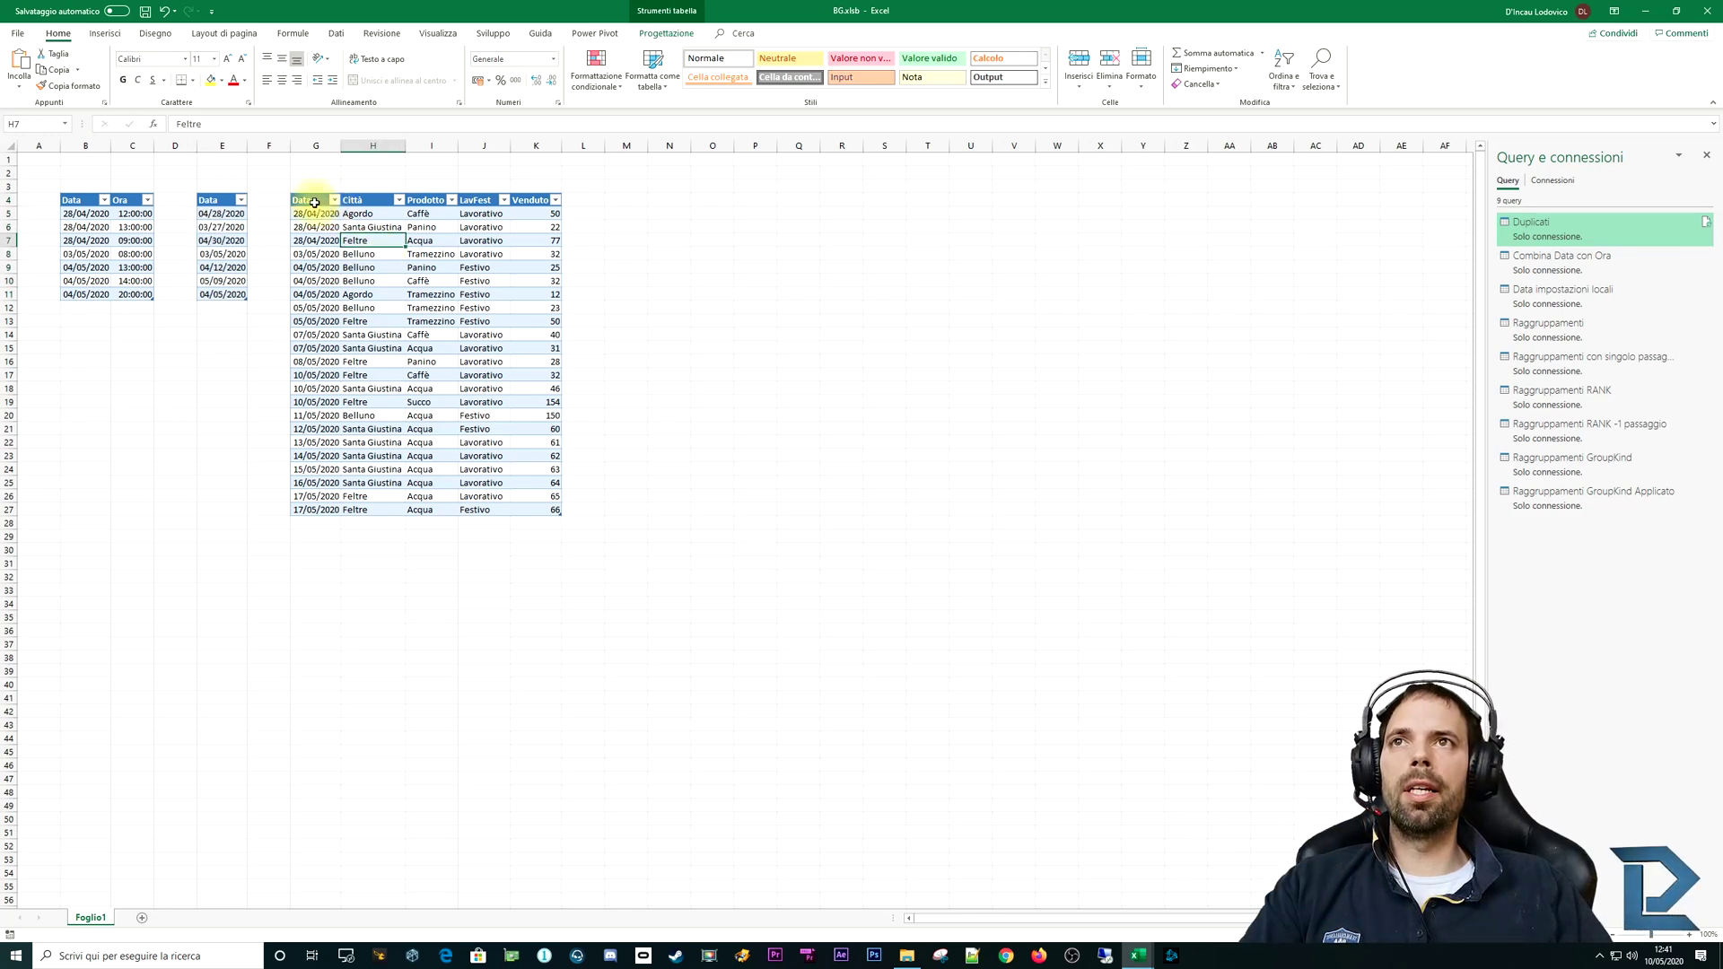
Step: Highlight the sales table's Data, Città, Prodotto, LavFest and Venduto columns, then pick a Caffè value
left_click_drag(318, 234, 368, 280)
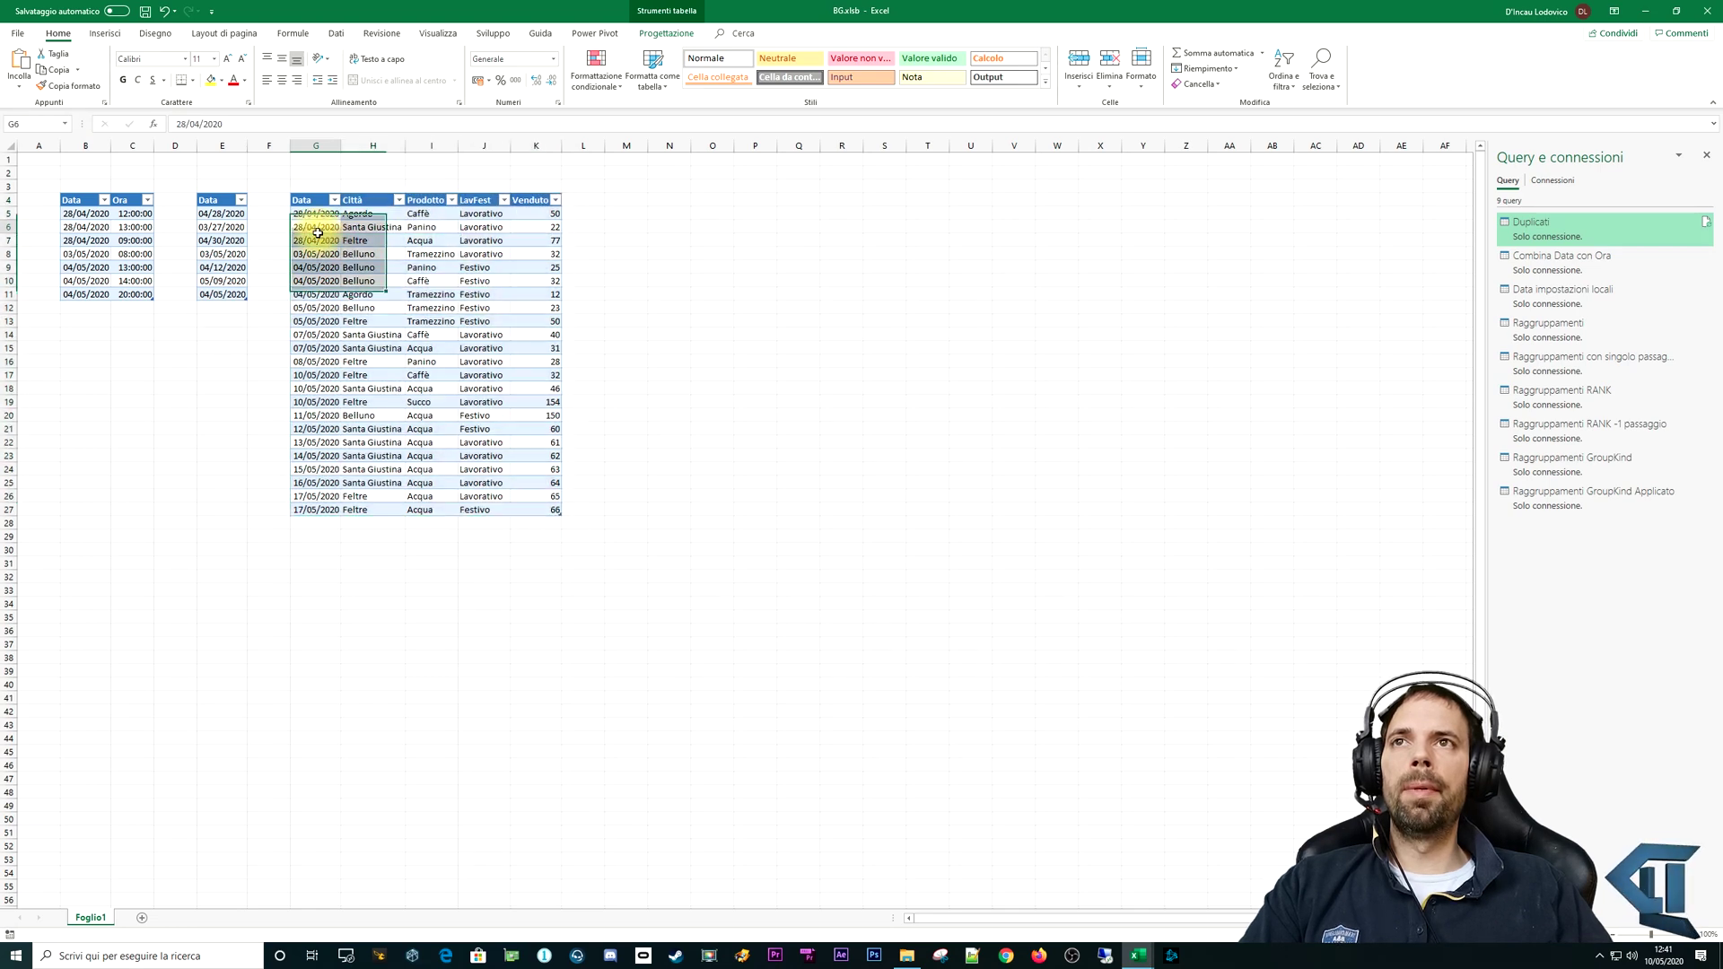
left_click_drag(366, 215, 373, 321)
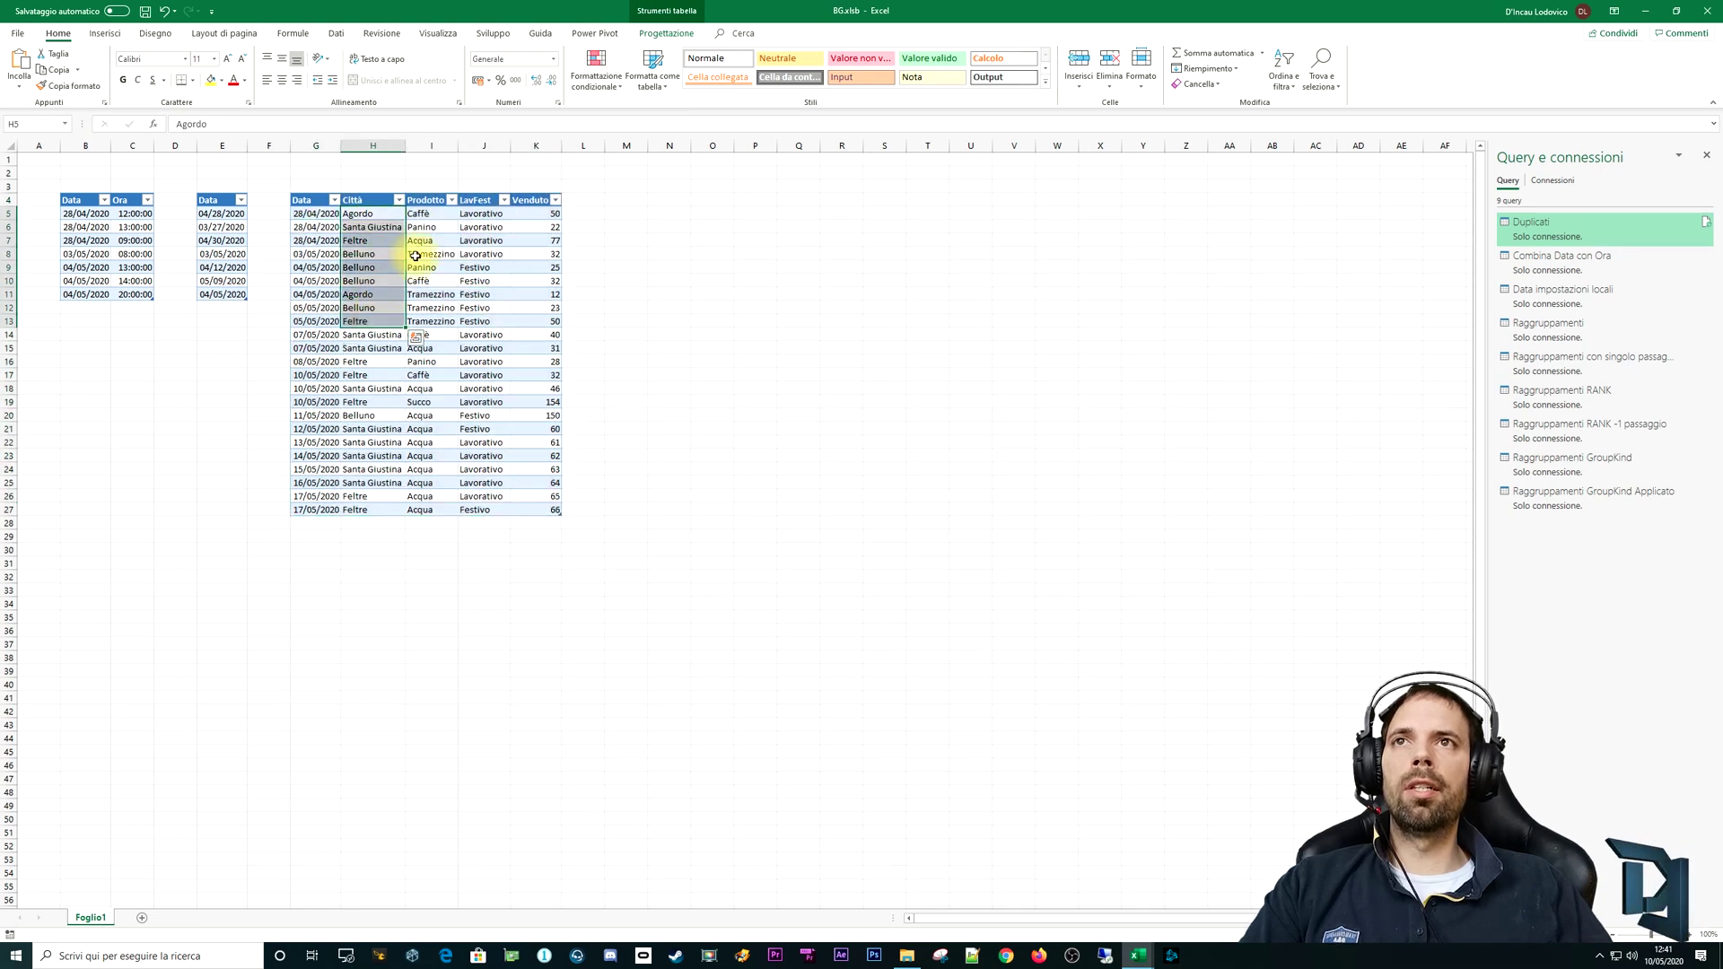
left_click_drag(420, 215, 416, 319)
left_click_drag(483, 215, 485, 281)
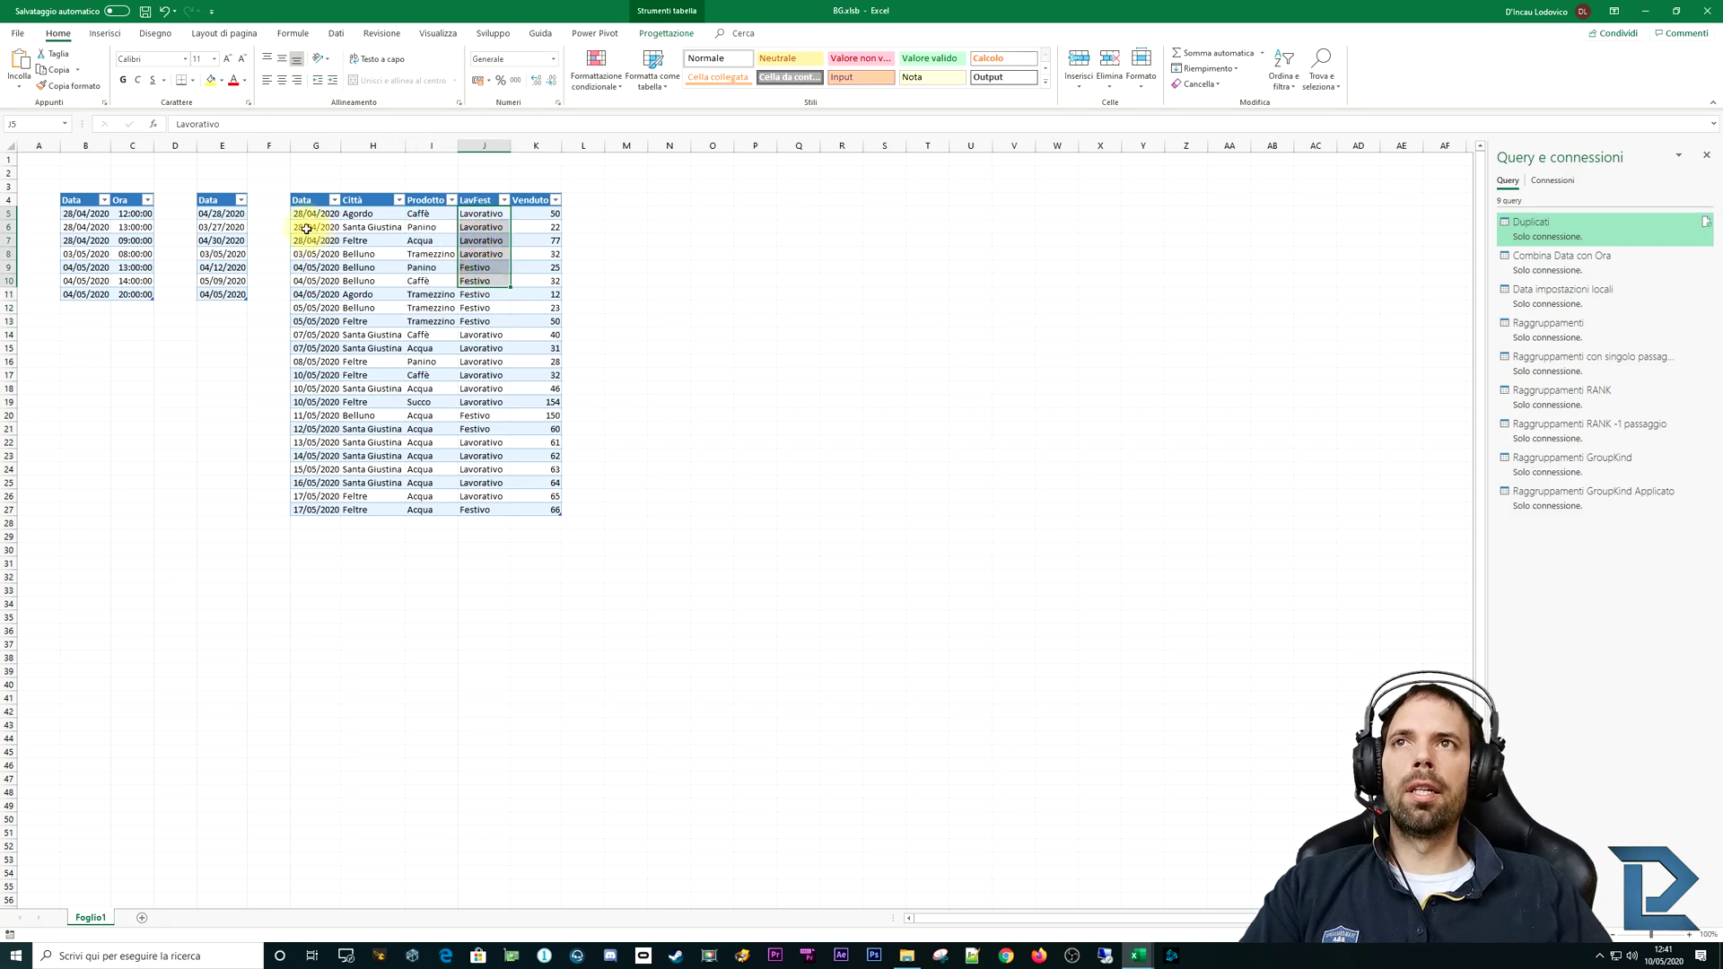
mouse_move(550, 214)
left_mouse_down()
mouse_move(527, 431)
mouse_move(558, 512)
left_mouse_up()
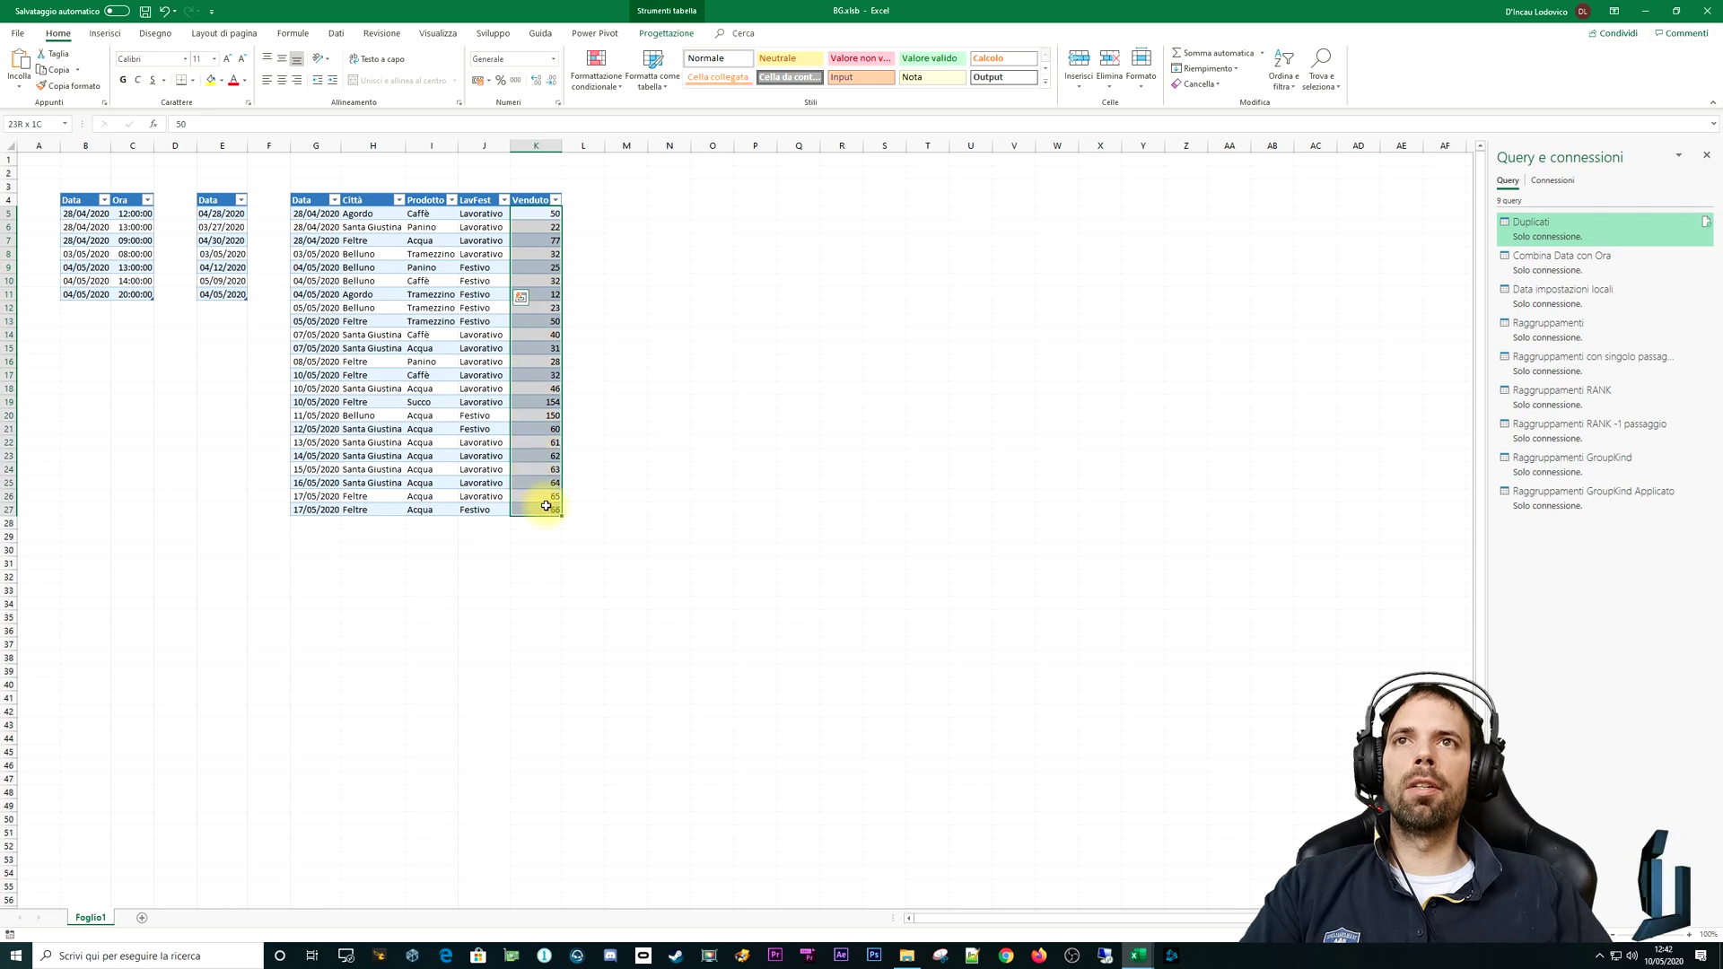
left_click(369, 216)
left_click(422, 215)
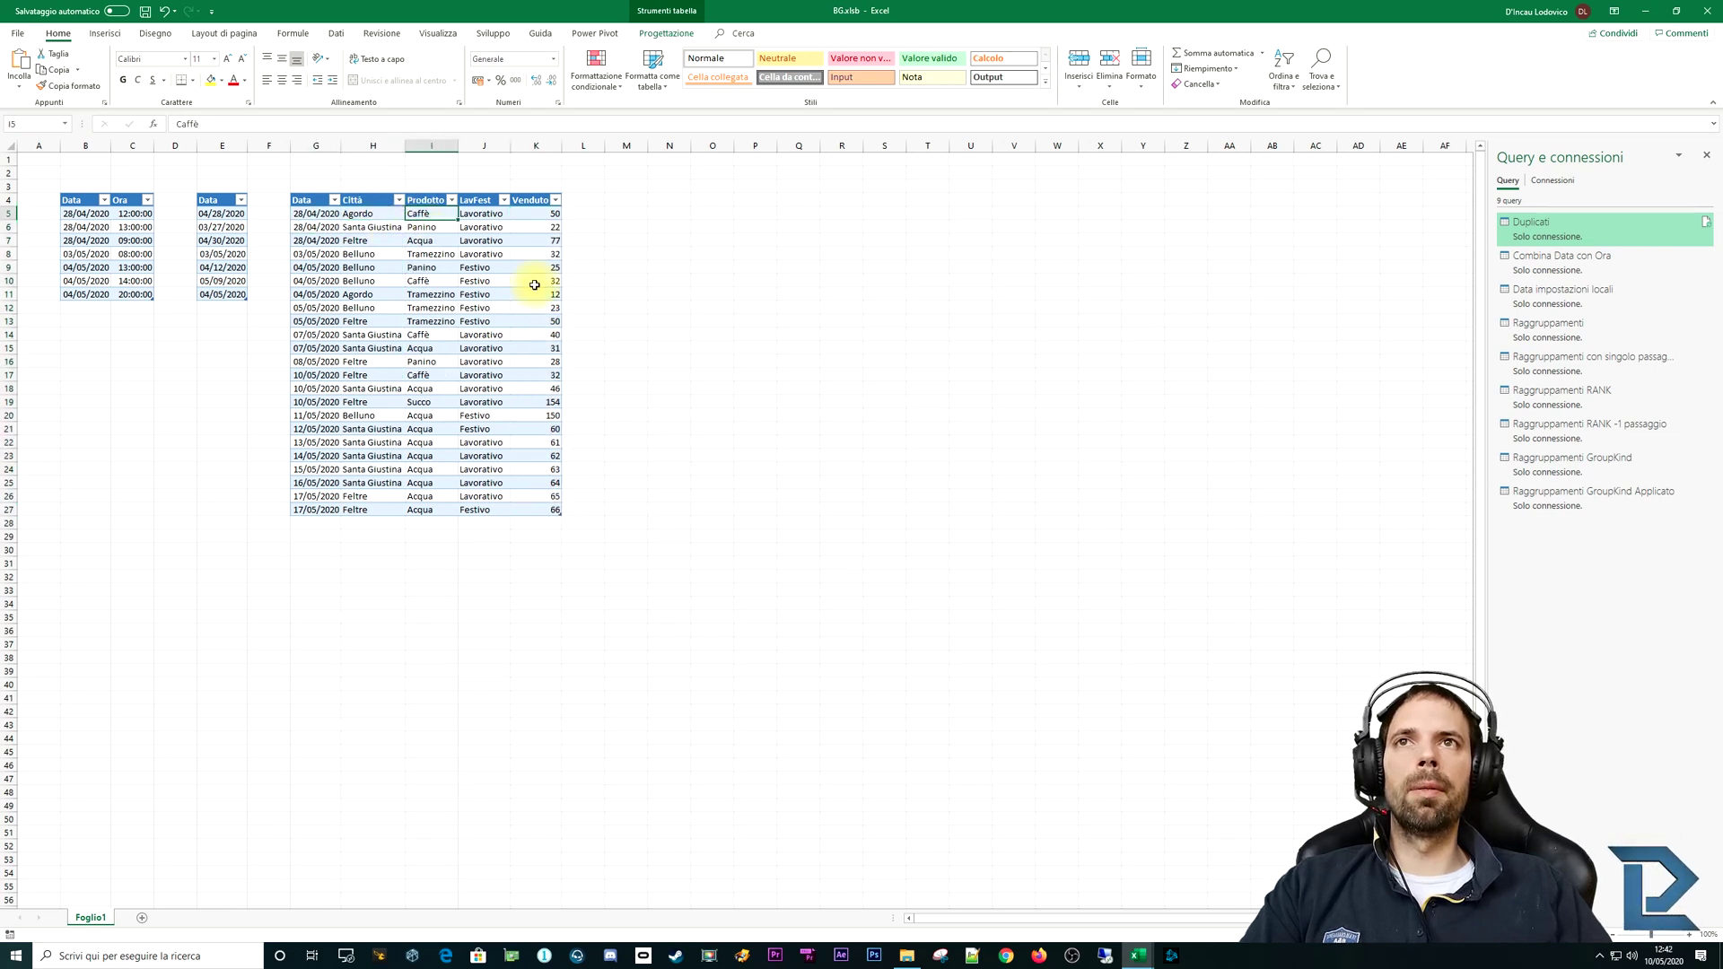
Step: Open the Duplicati query in the Power Query editor with the Queries pane expanded
right_click(1548, 228)
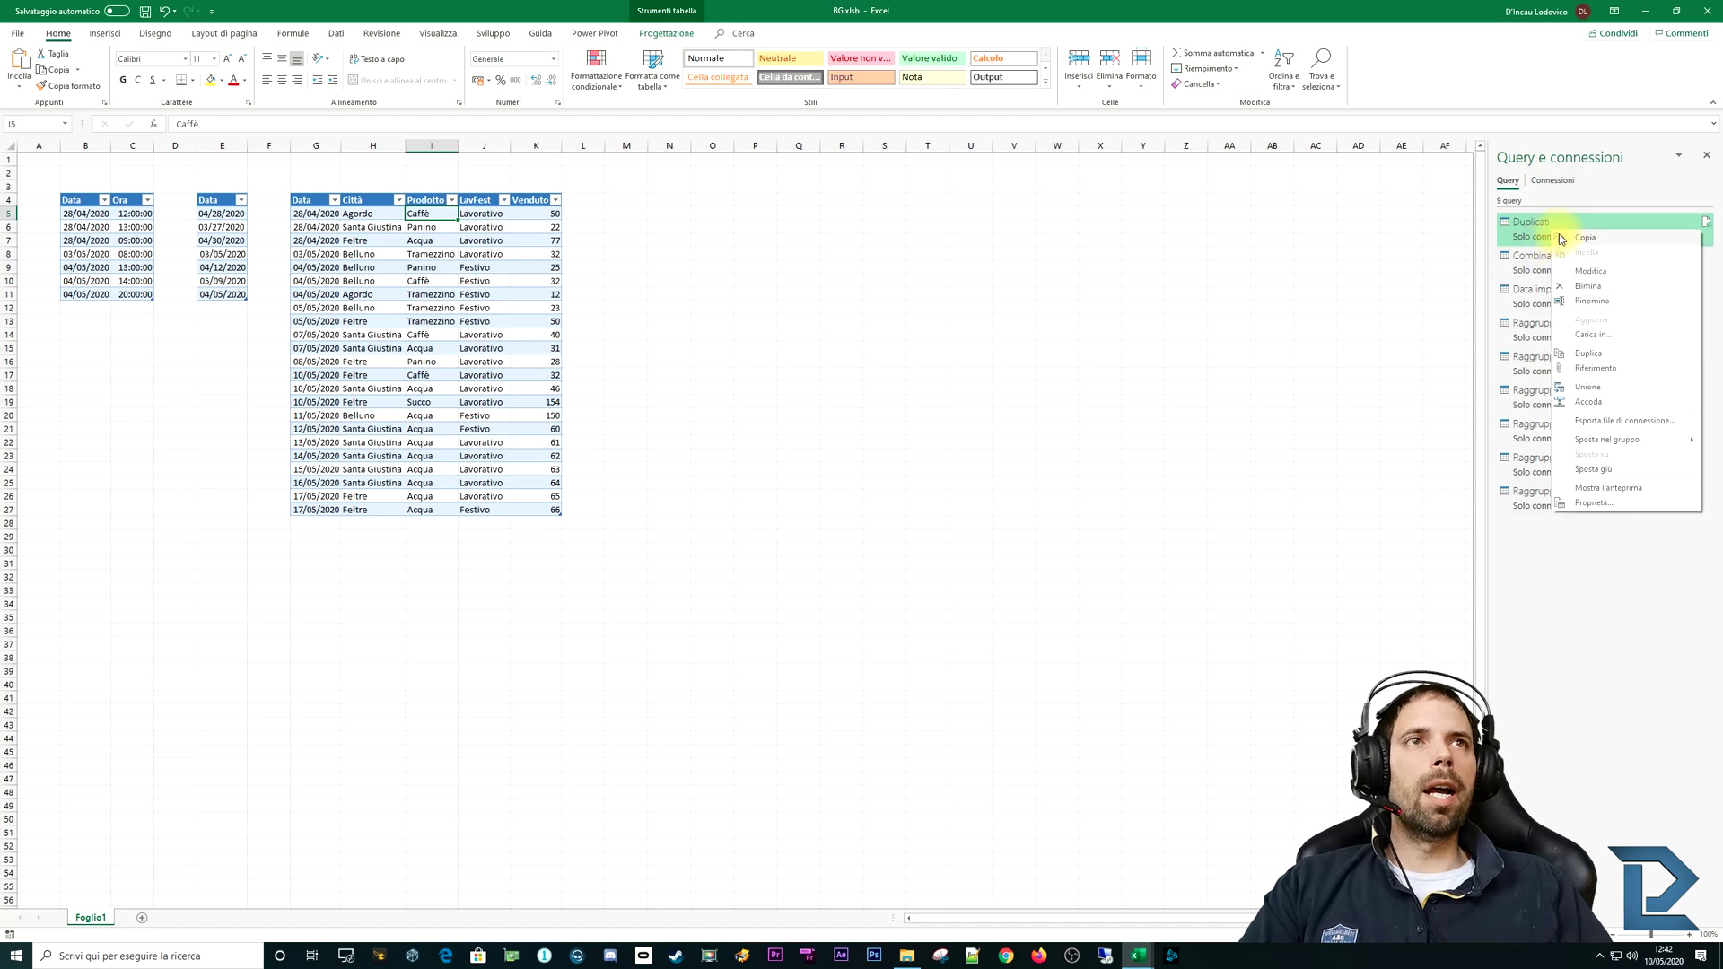
left_click(1593, 269)
left_click_drag(569, 298, 572, 213)
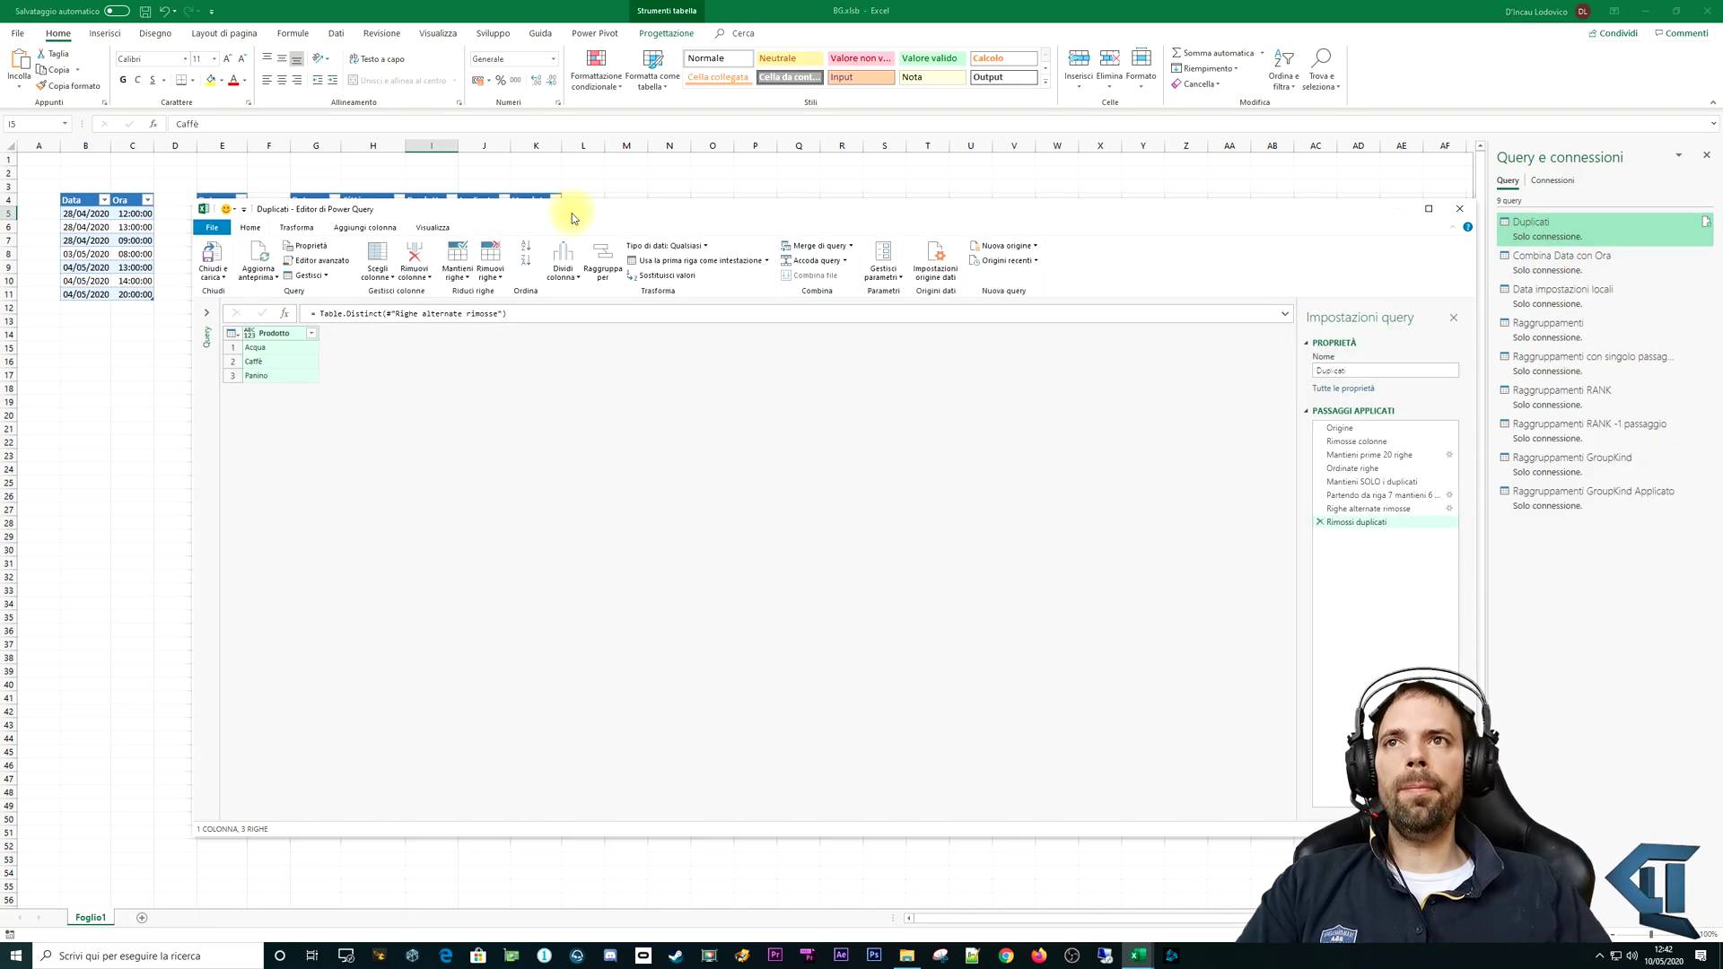
left_click(205, 313)
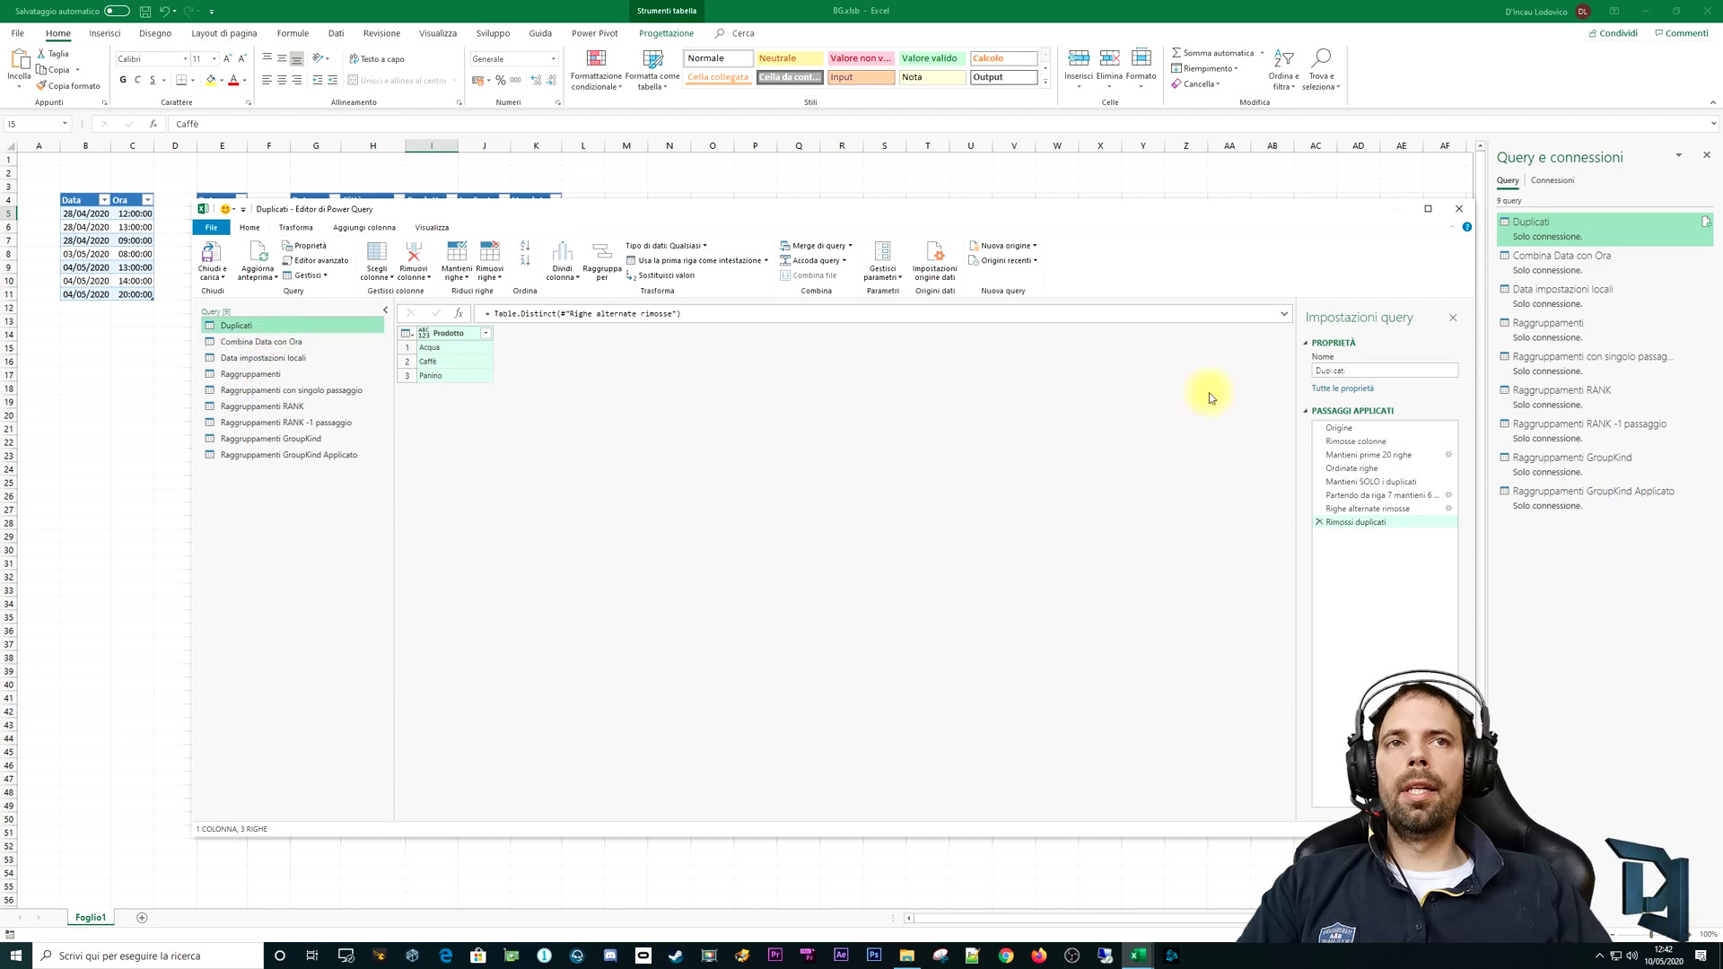
Step: Preview the Origine step, then the Rimosse colonne step showing only the Prodotto column
left_click(1349, 430)
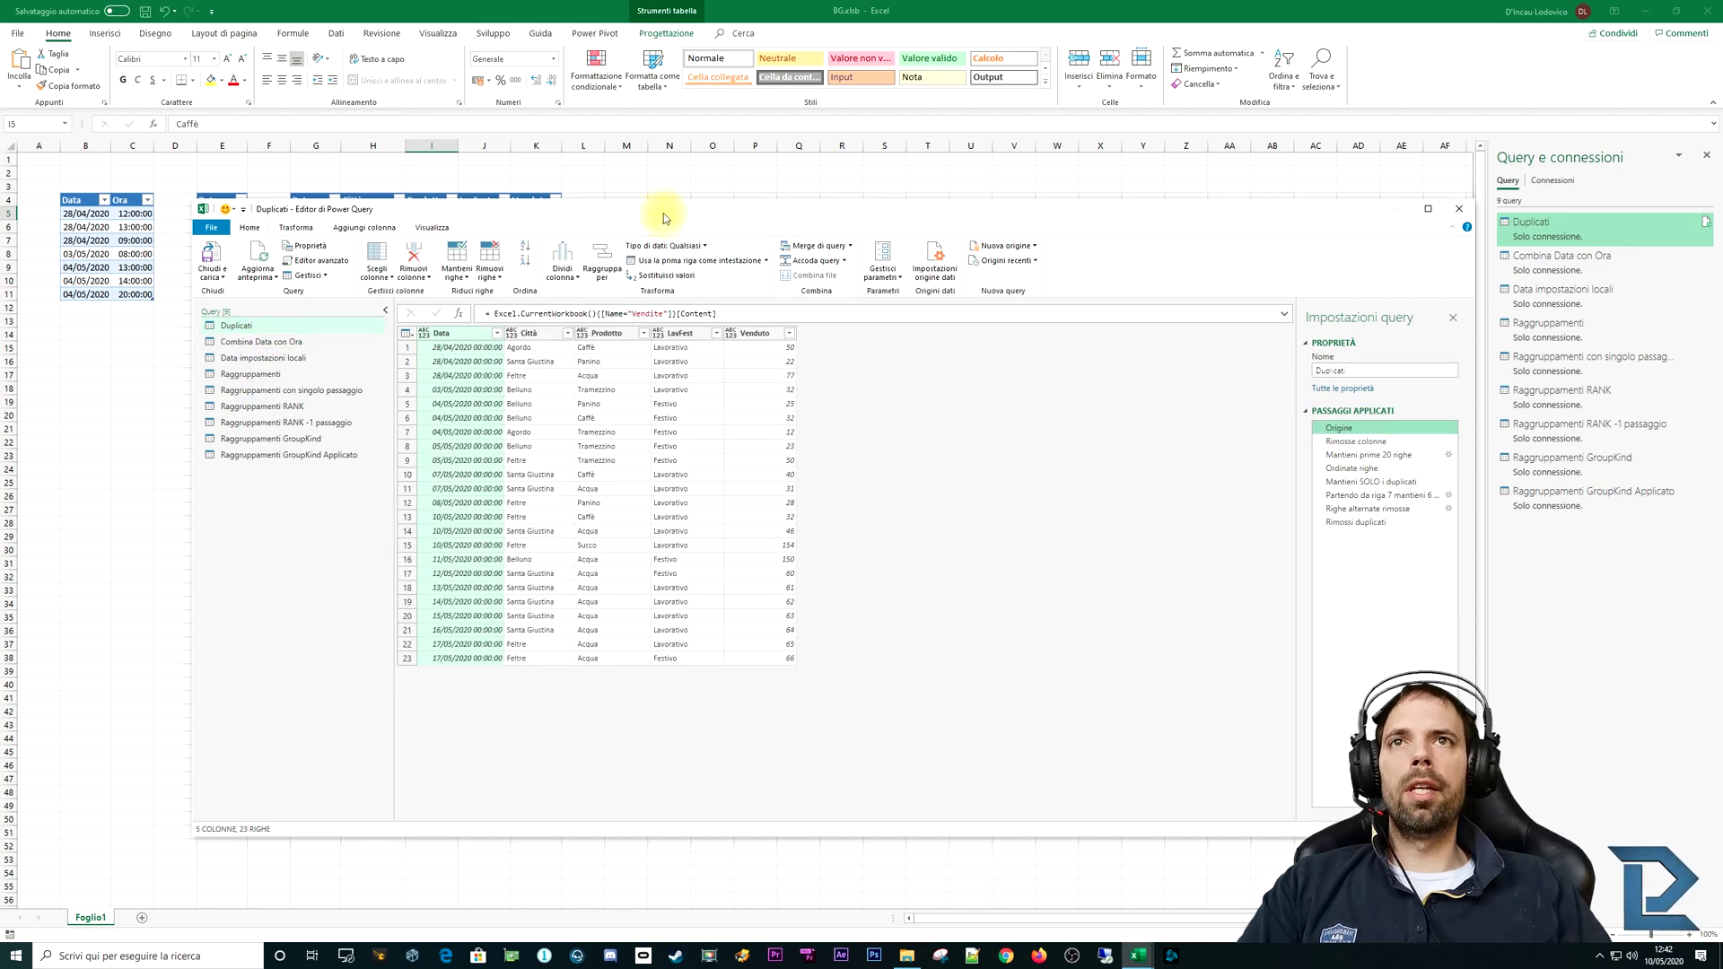
mouse_move(654, 212)
left_mouse_down()
mouse_move(640, 299)
mouse_move(638, 262)
left_mouse_up()
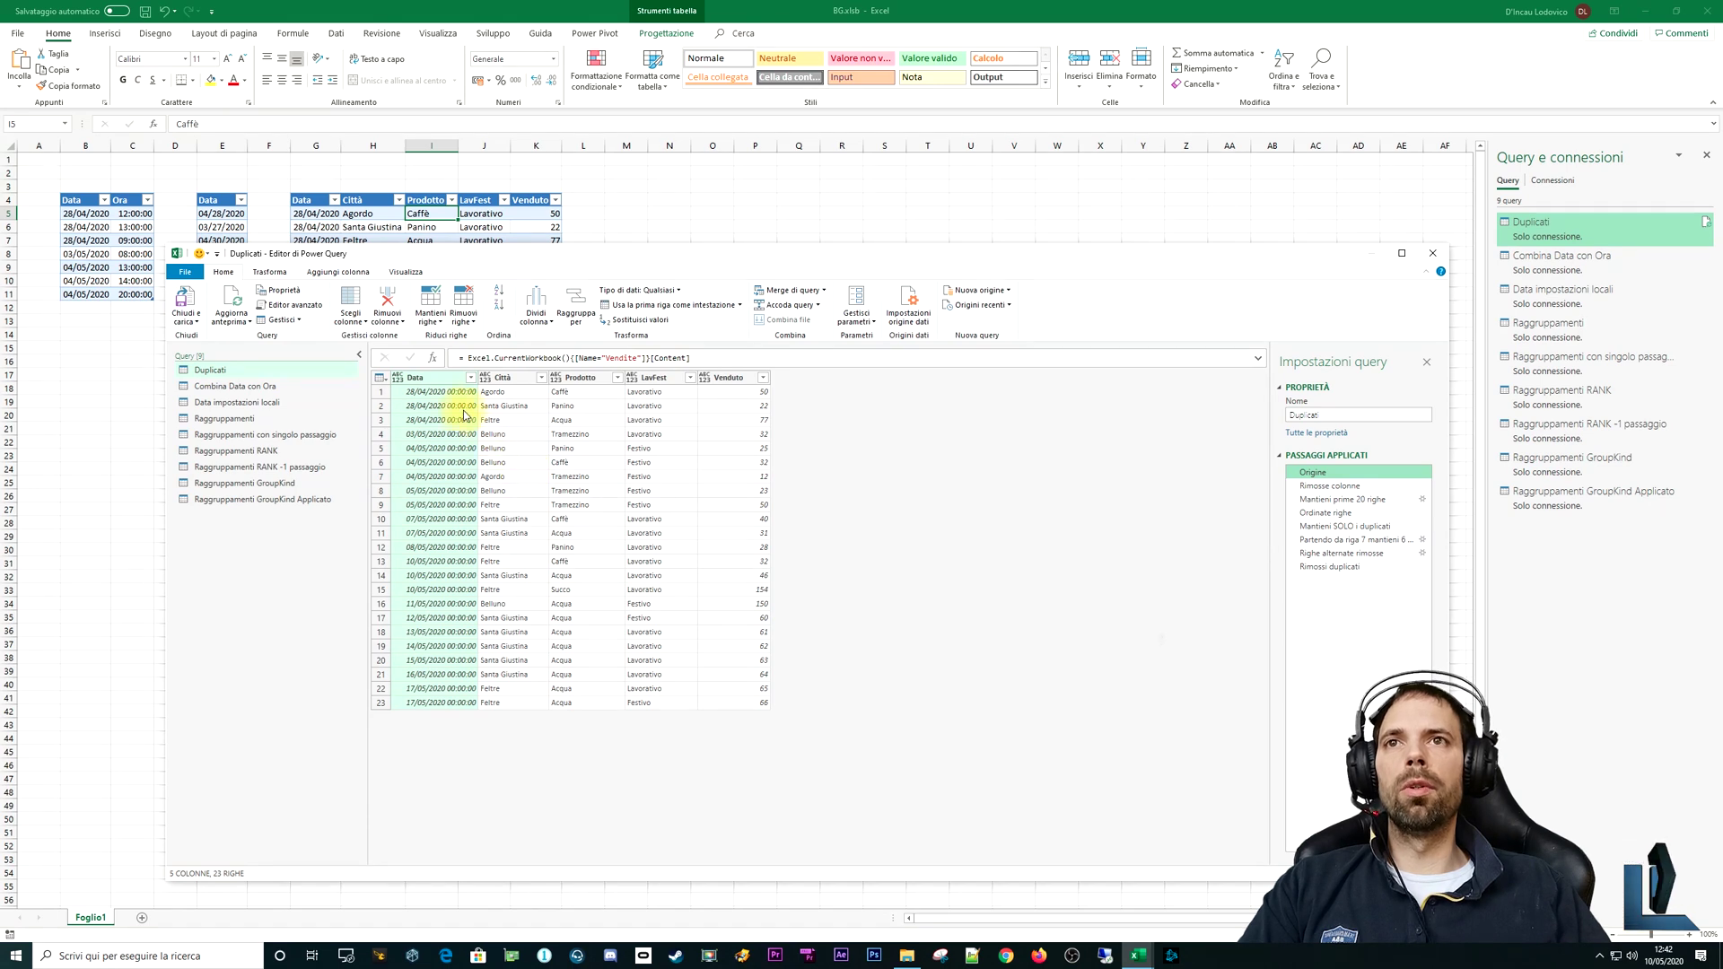
left_click(1335, 486)
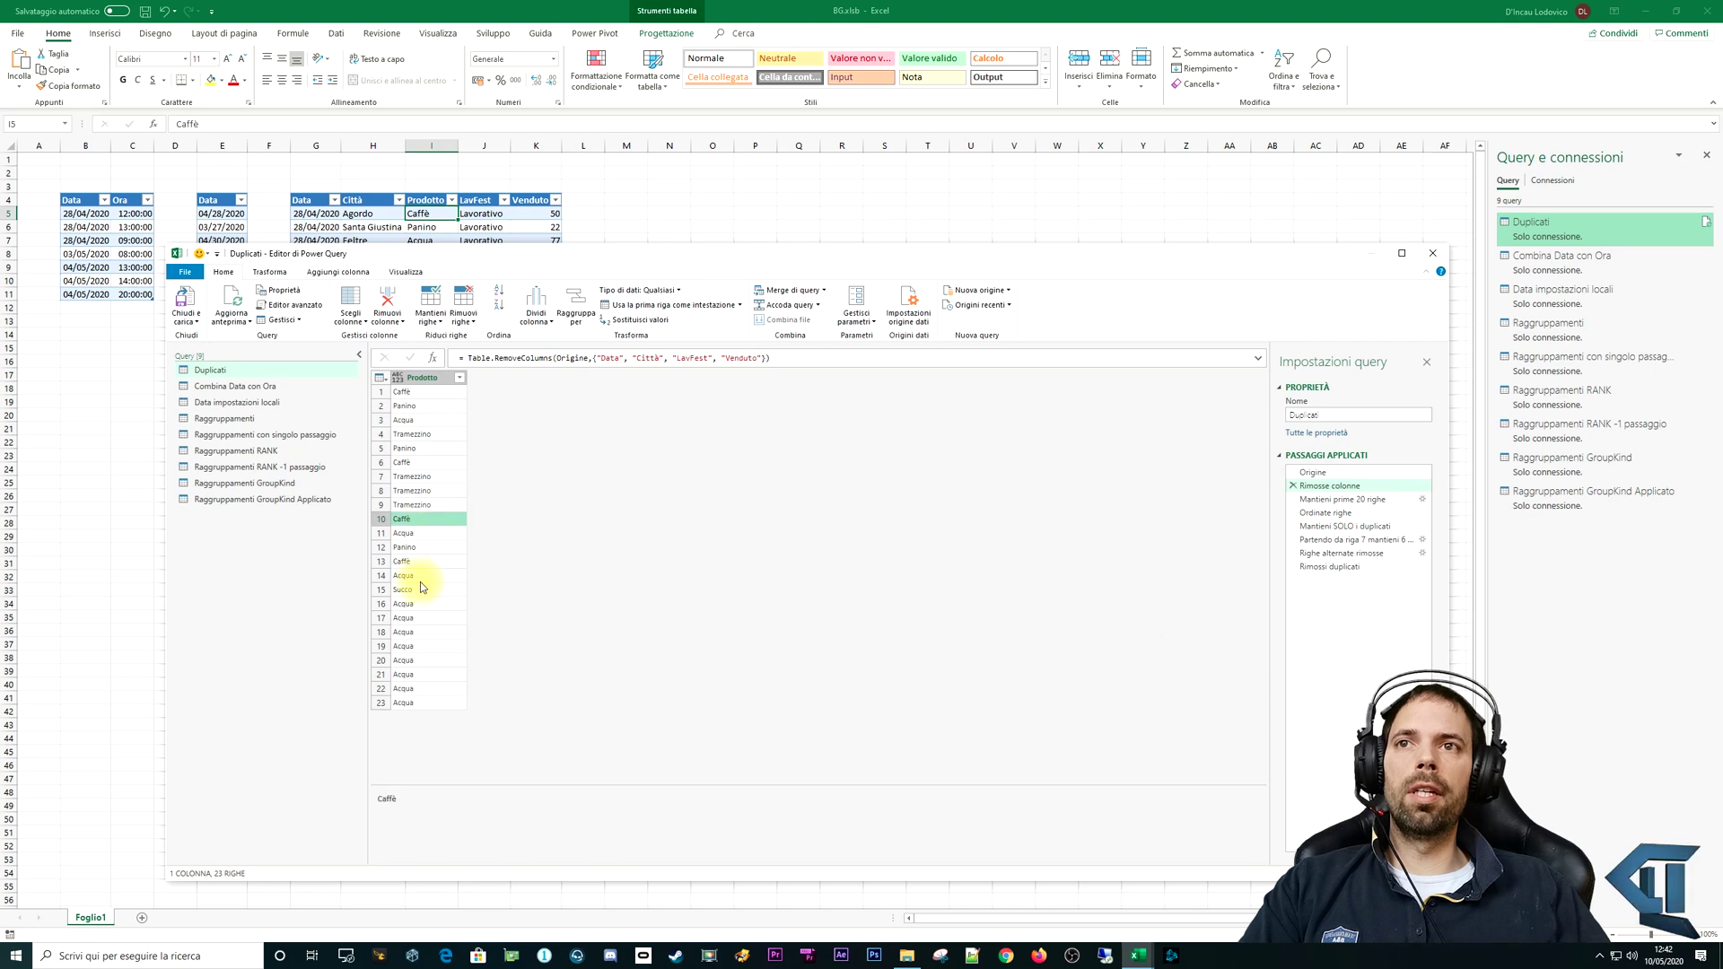
left_click(418, 674)
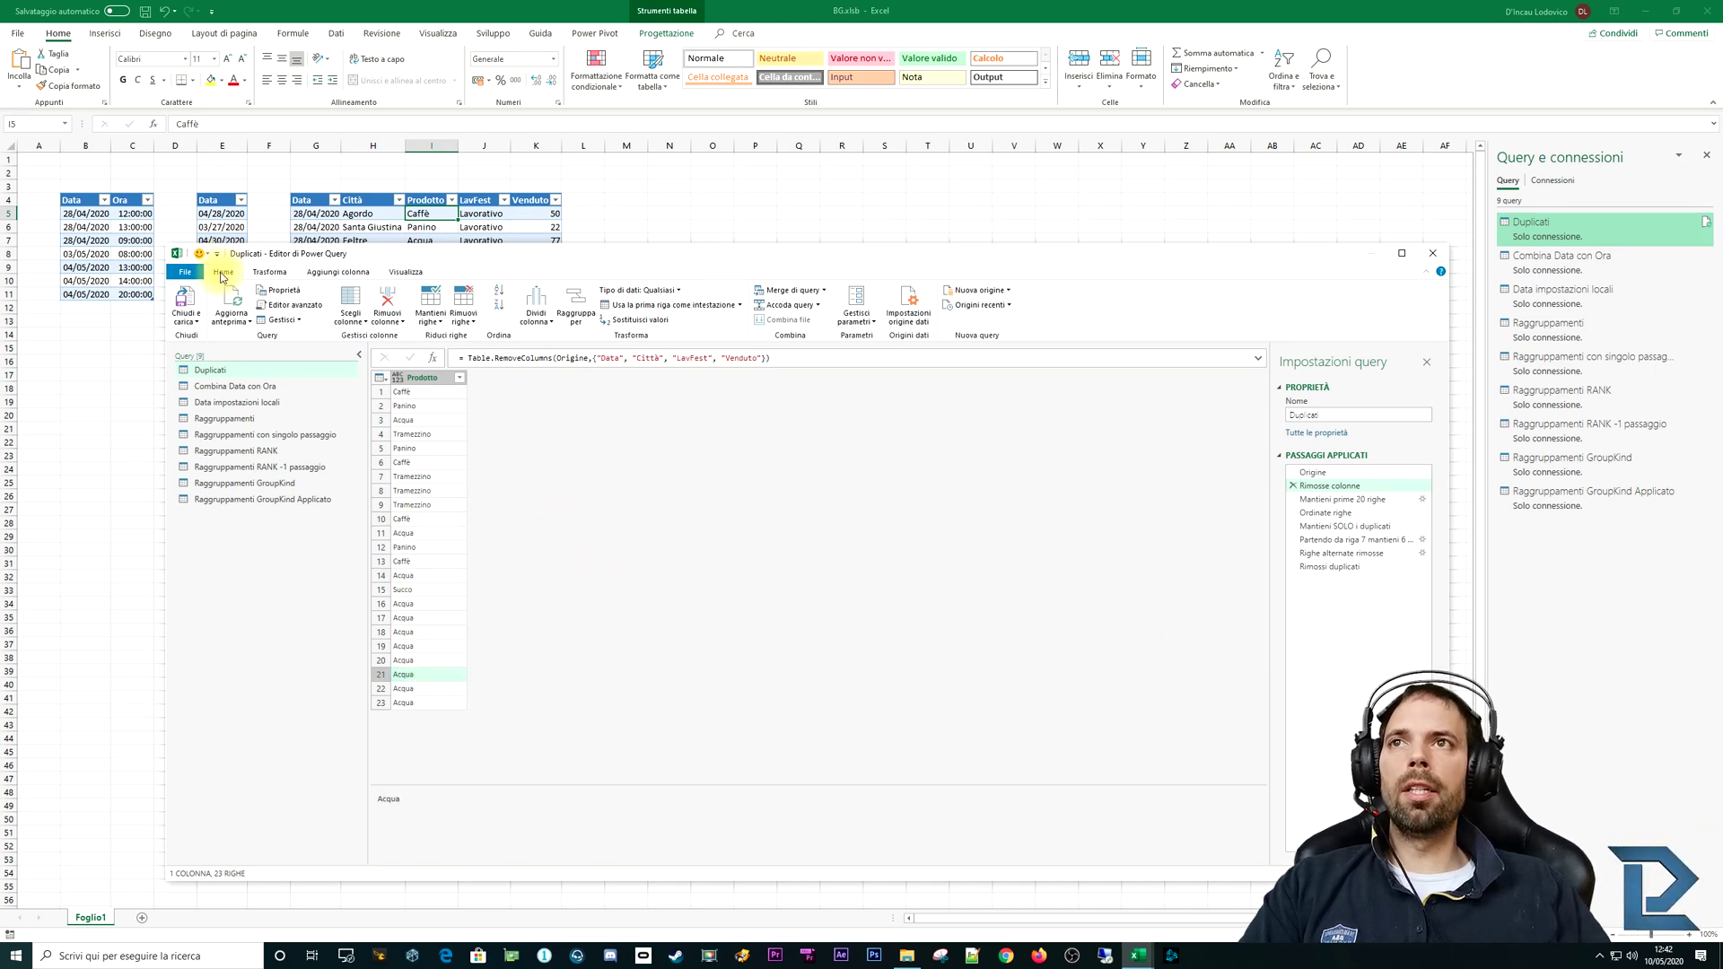
Step: Step through Mantieni prime 20 righe and Rimosse colonne to reach the alphabetically sorted Ordinate righe step
left_click(438, 322)
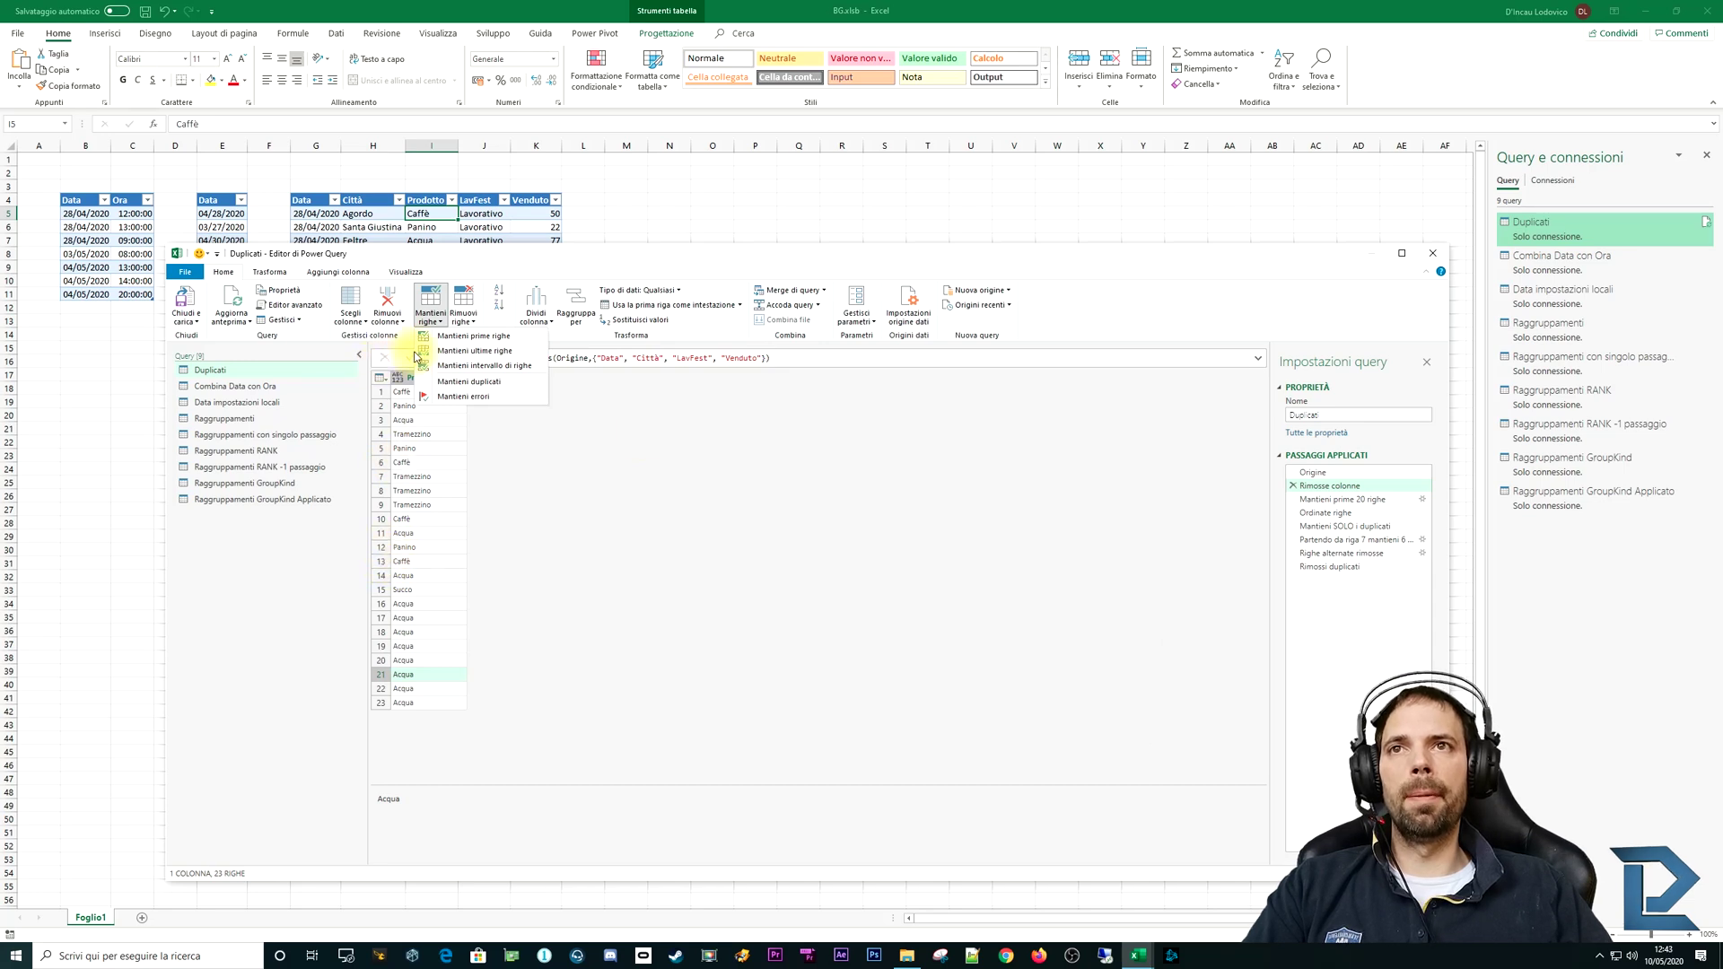
left_click(1342, 499)
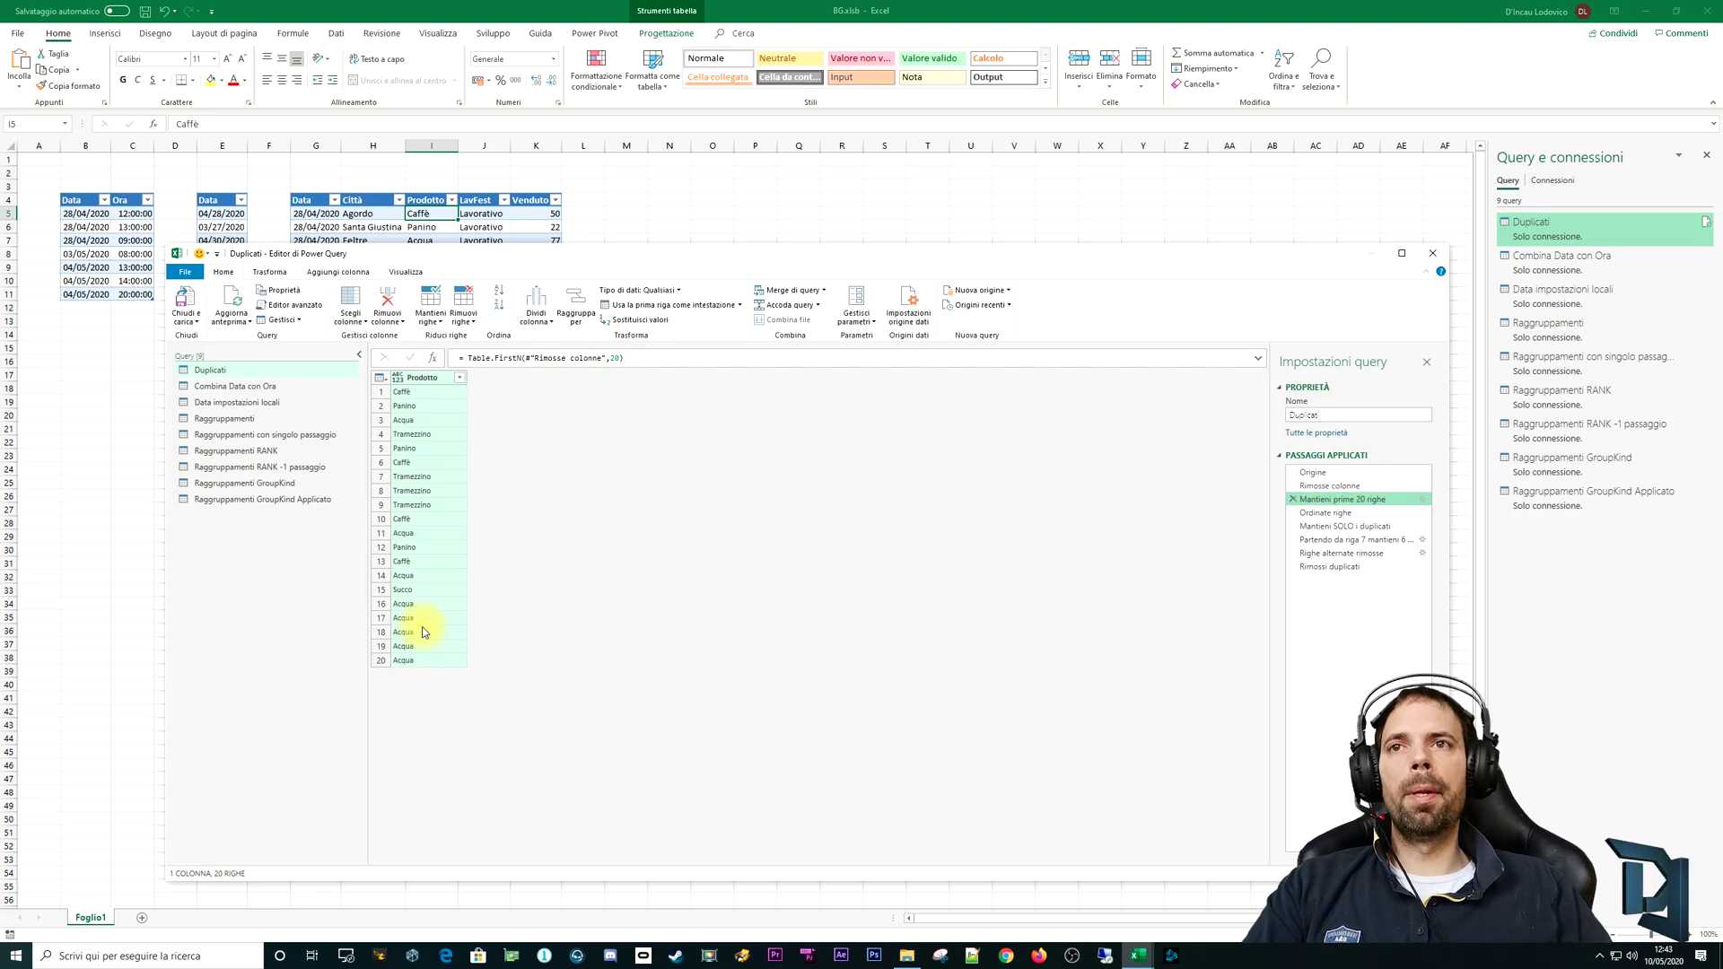
left_click(1329, 485)
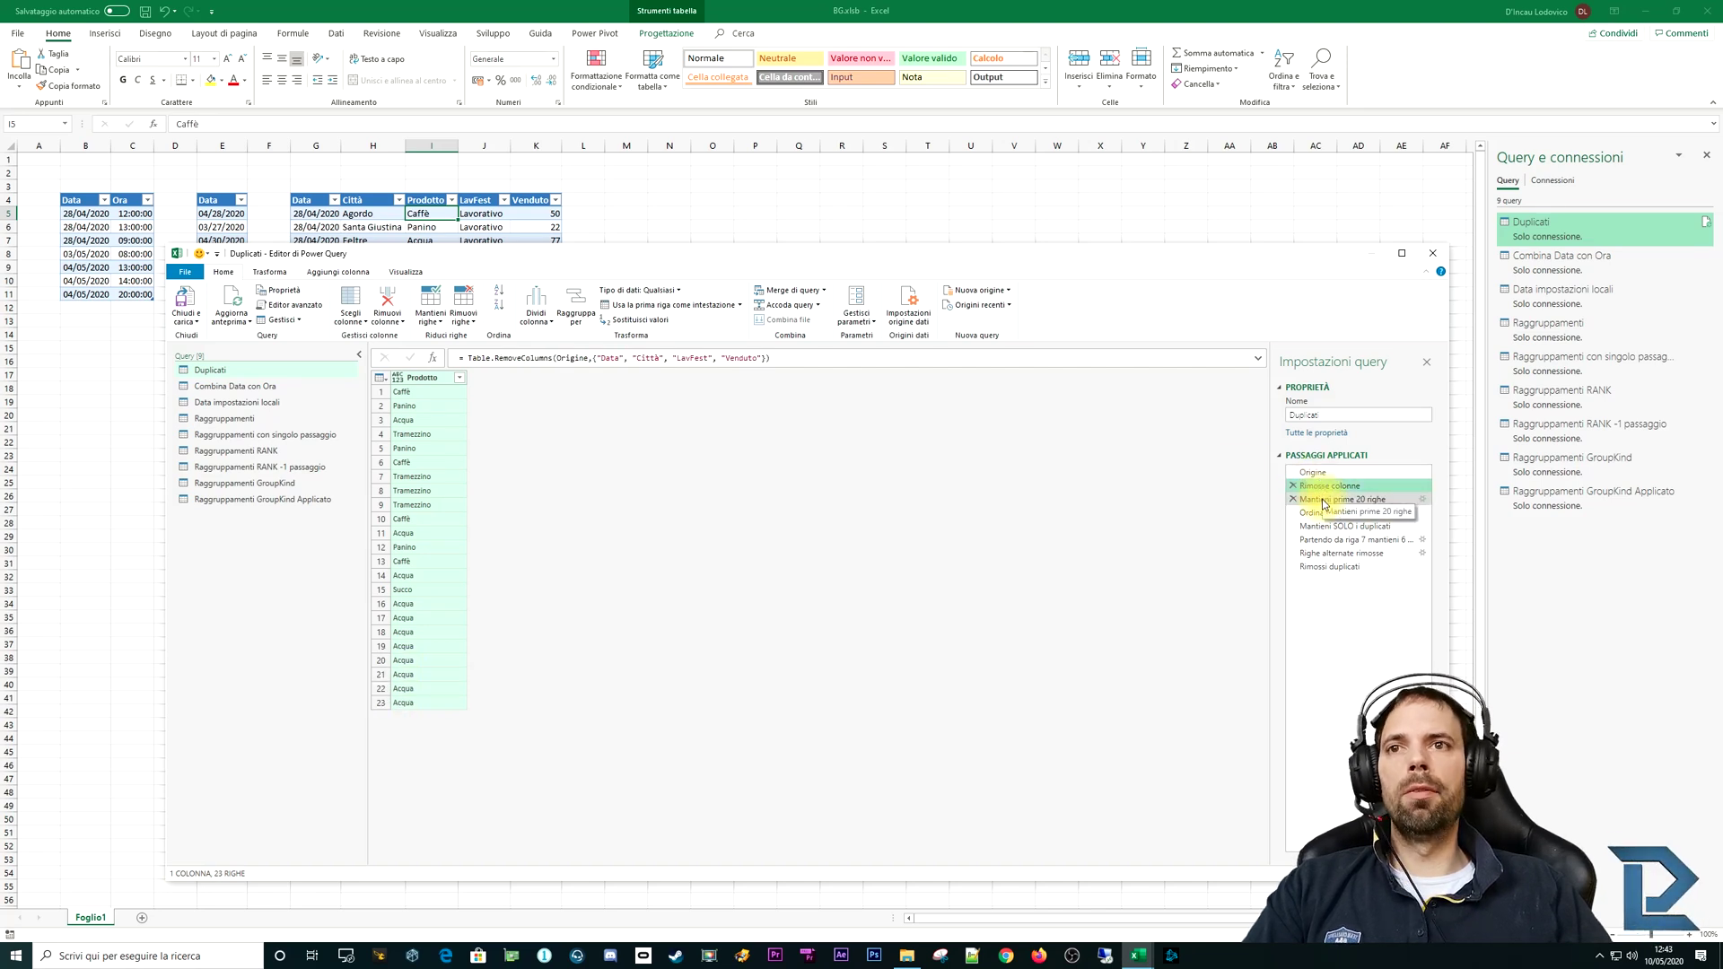
left_click(1325, 500)
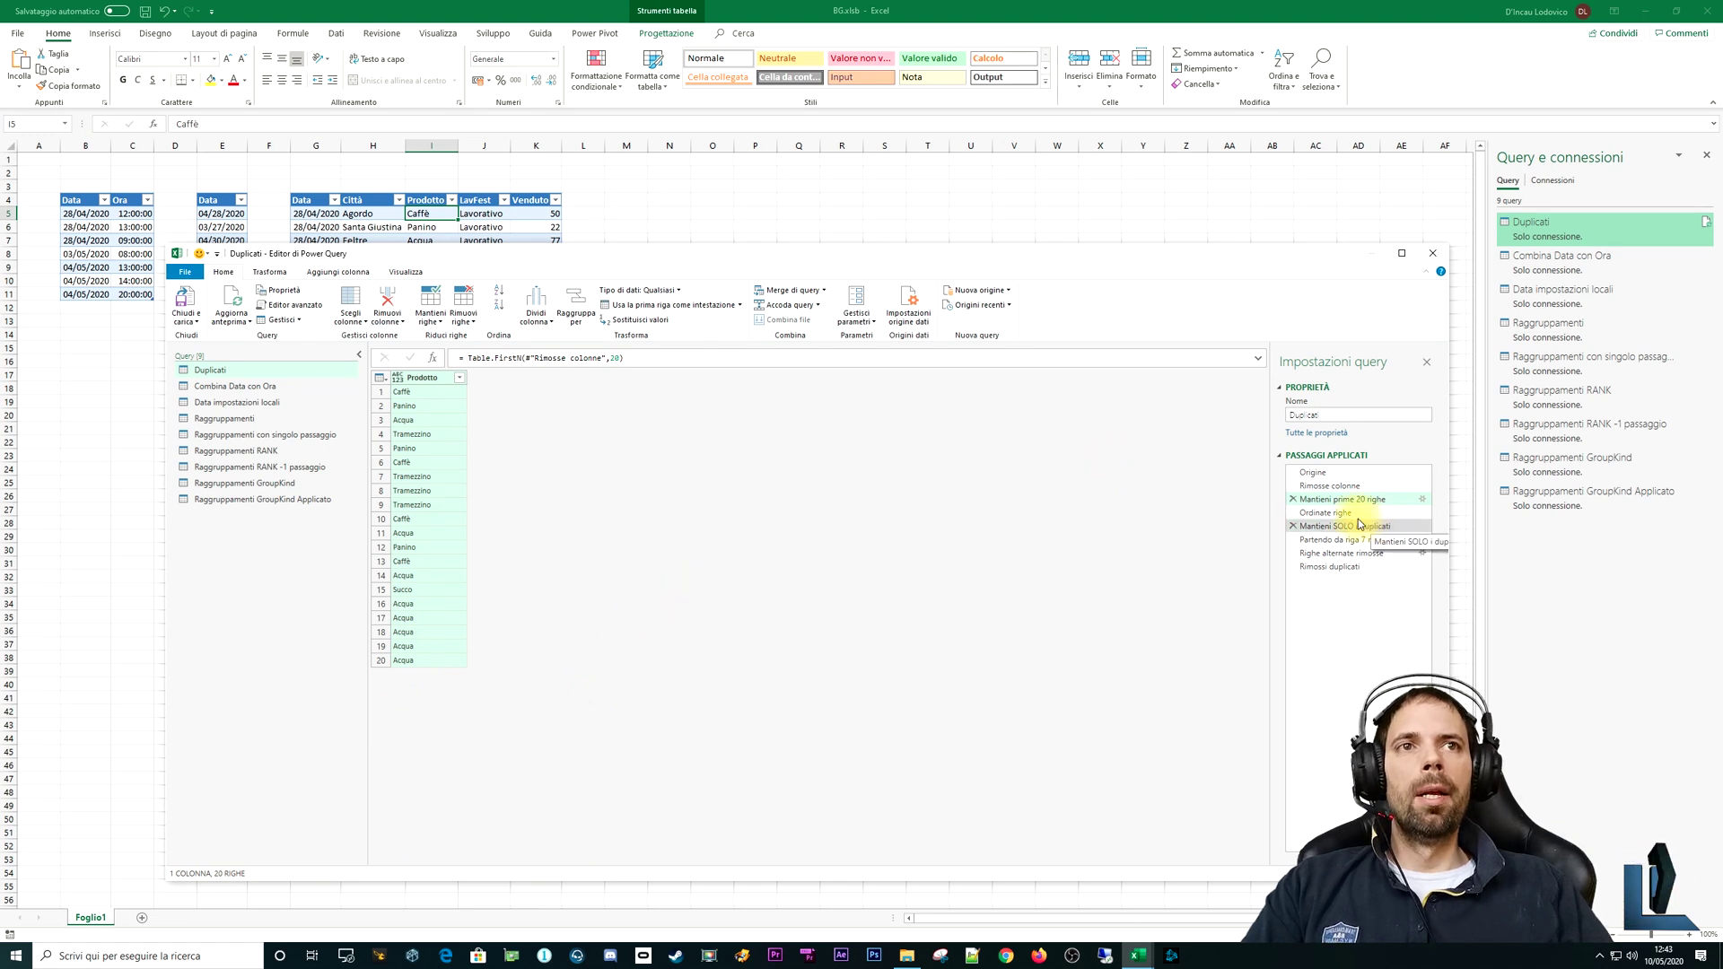
left_click(1338, 512)
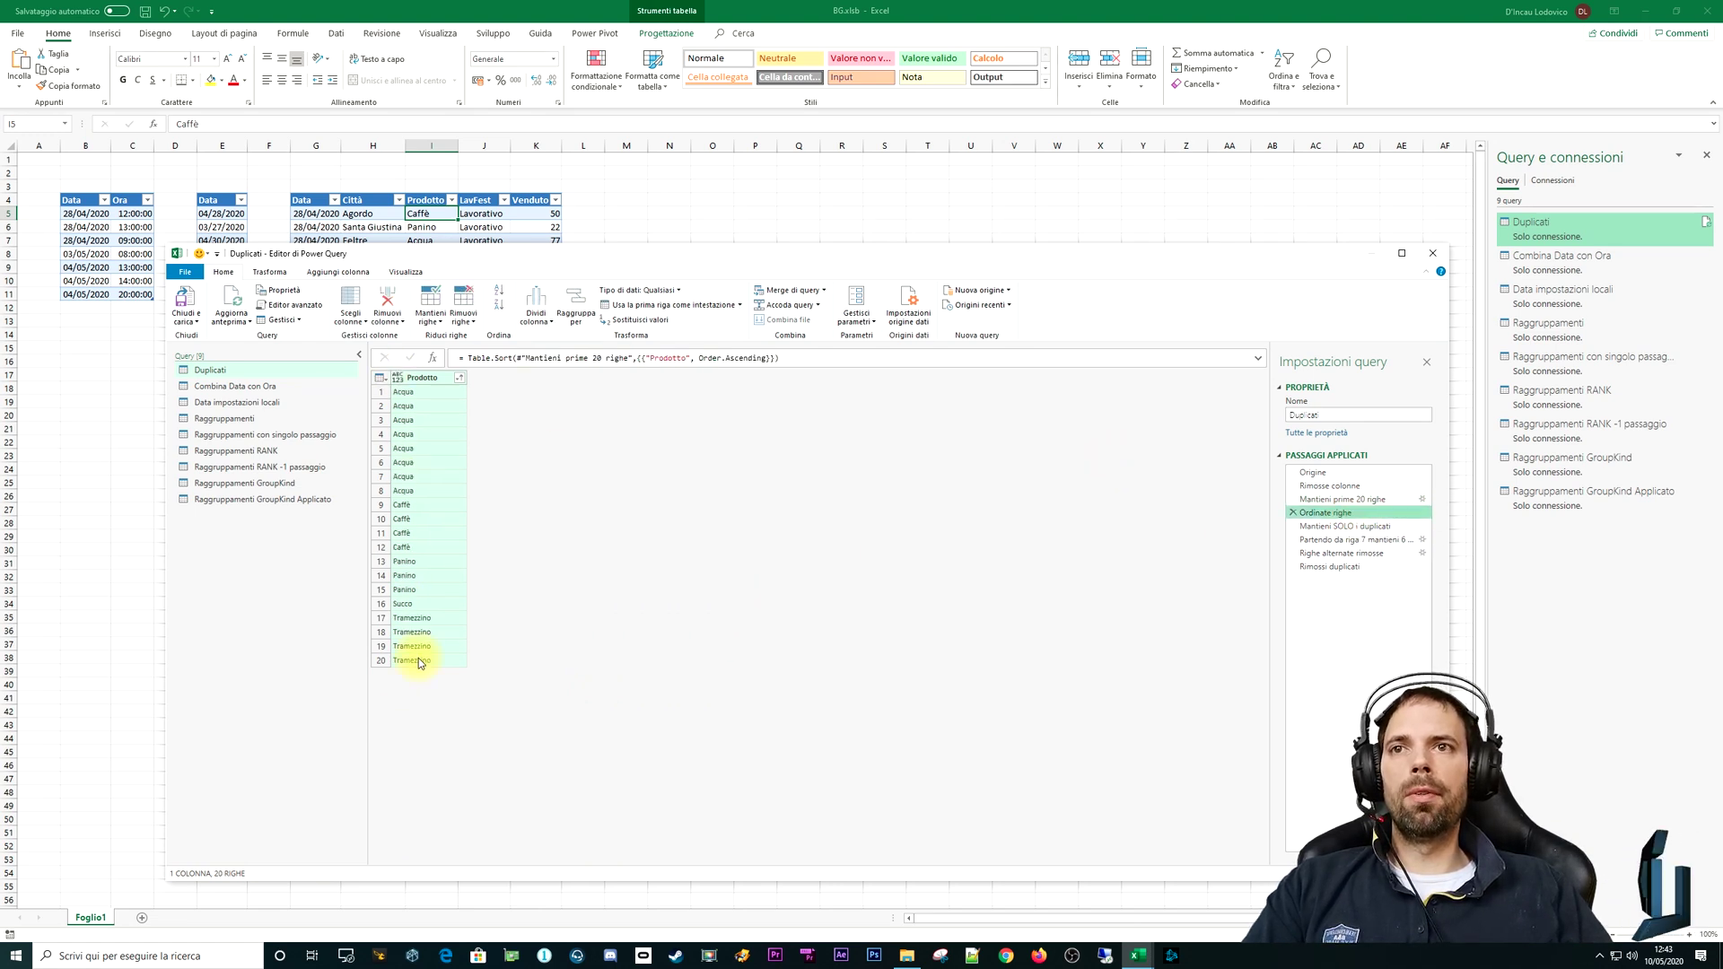
Step: Inspect Prodotto values such as Caffè, Panino, Succo and Tramezzino in the sorted 20 rows
left_click(415, 392)
left_click(409, 519)
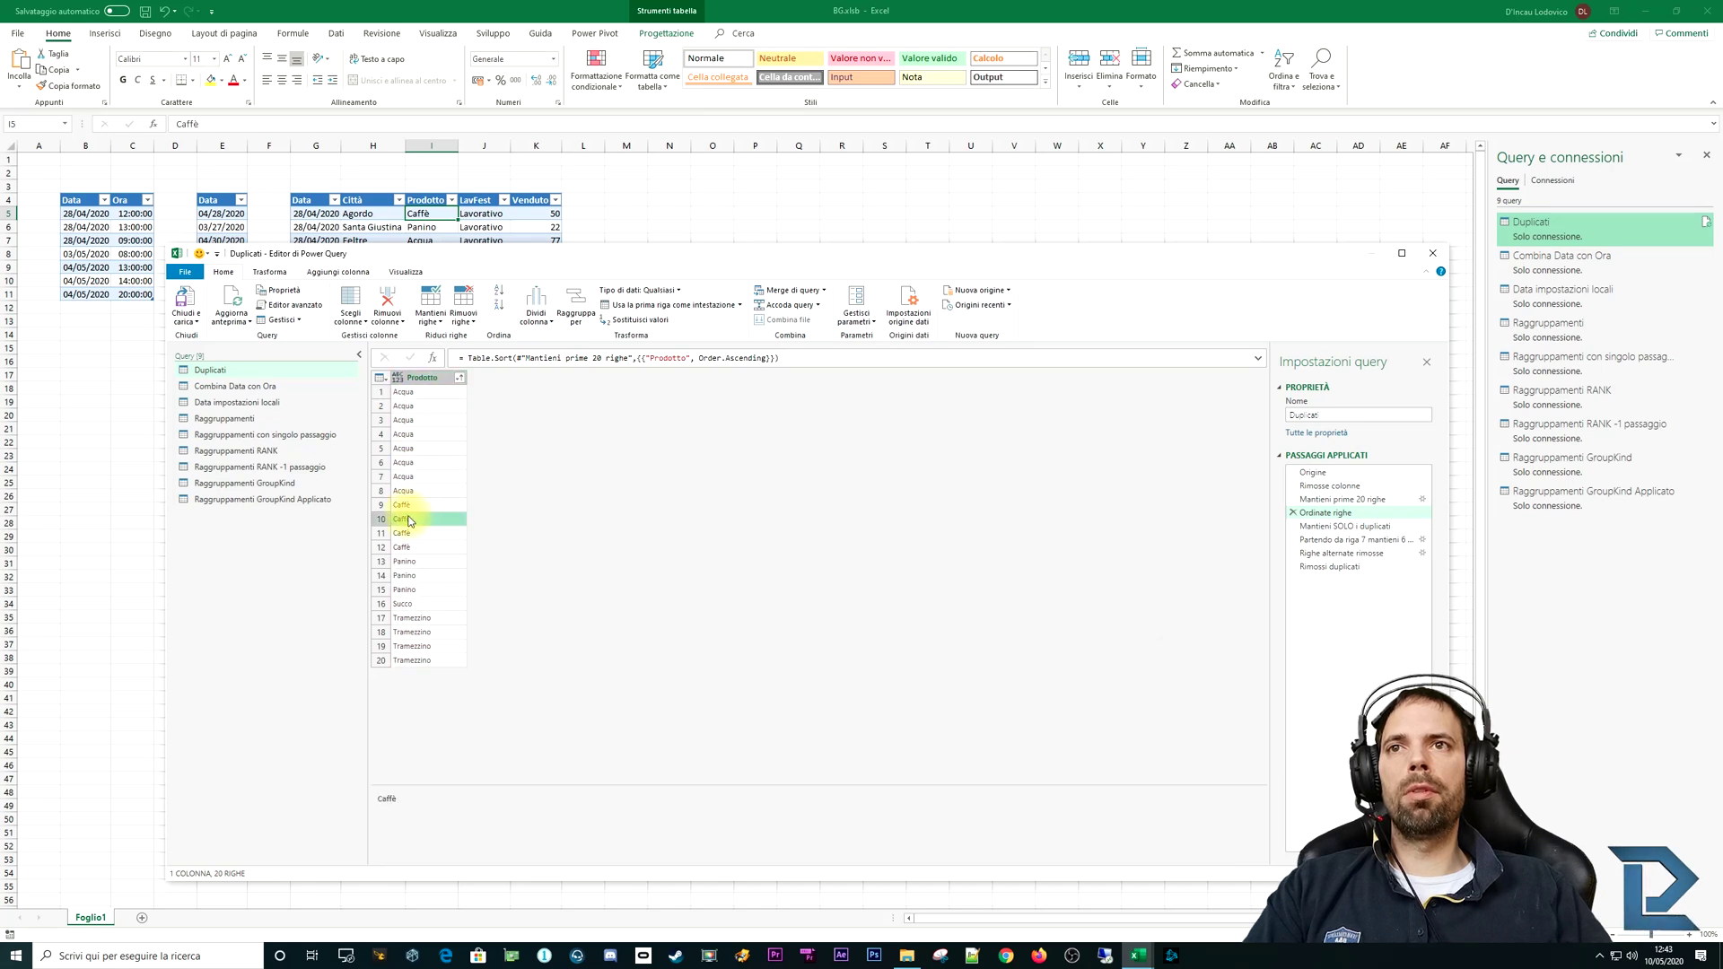
left_click(408, 575)
left_click(418, 603)
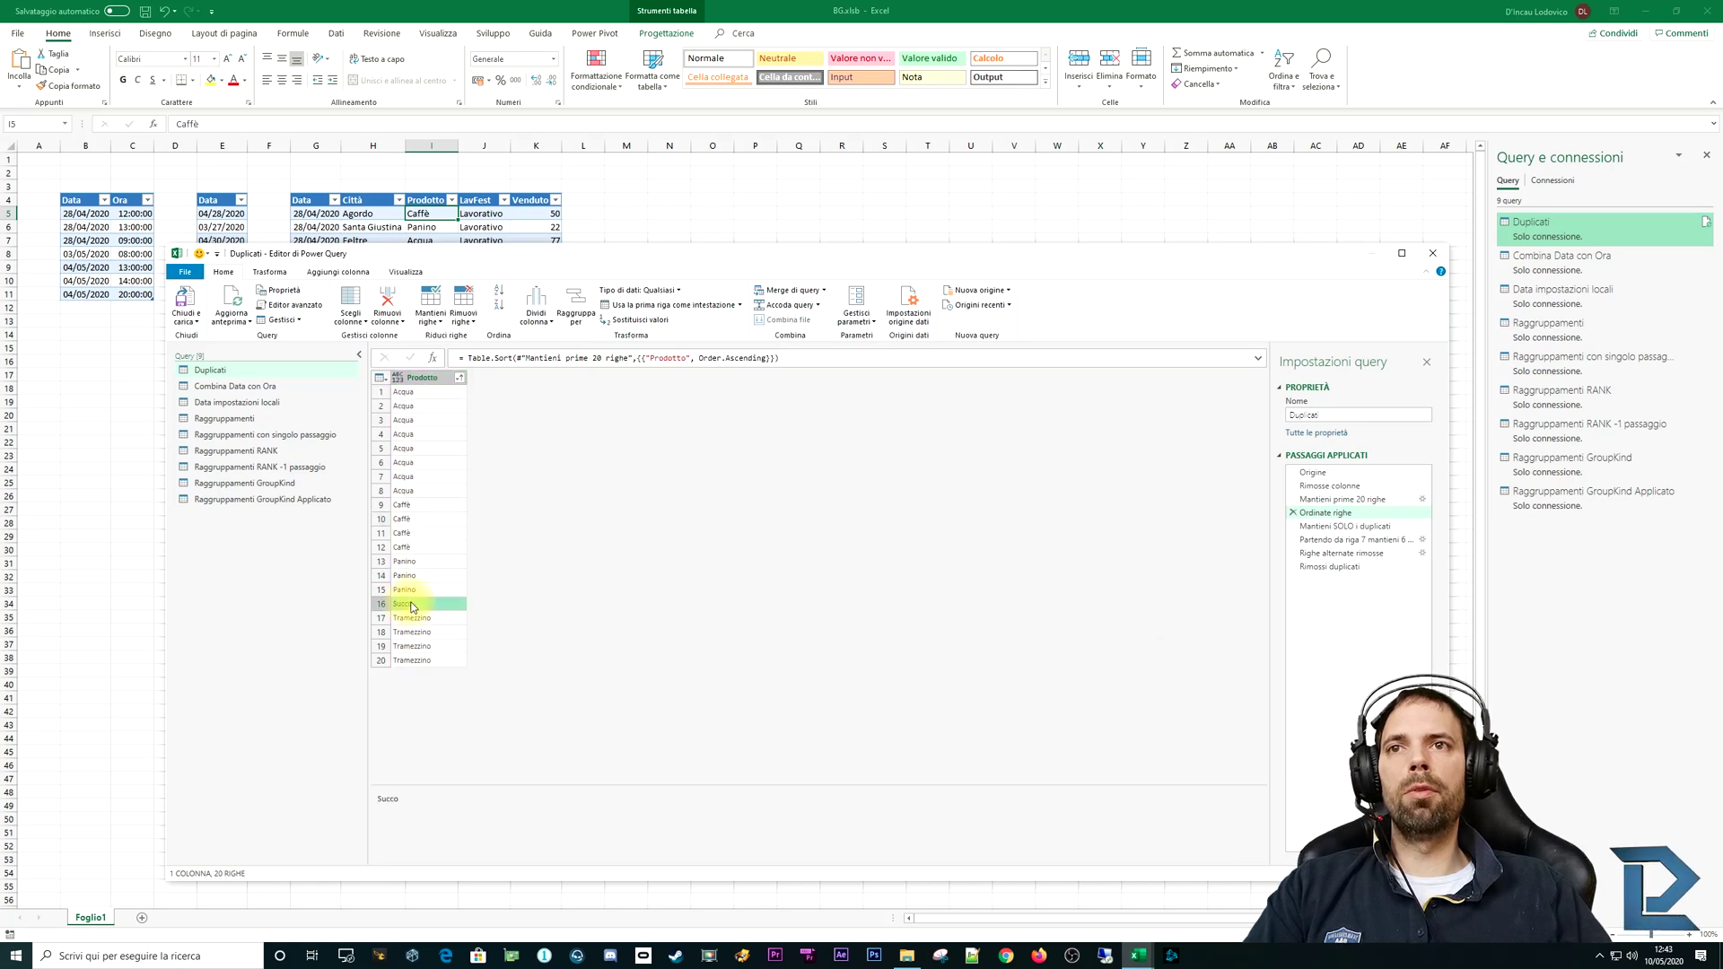
left_click(425, 646)
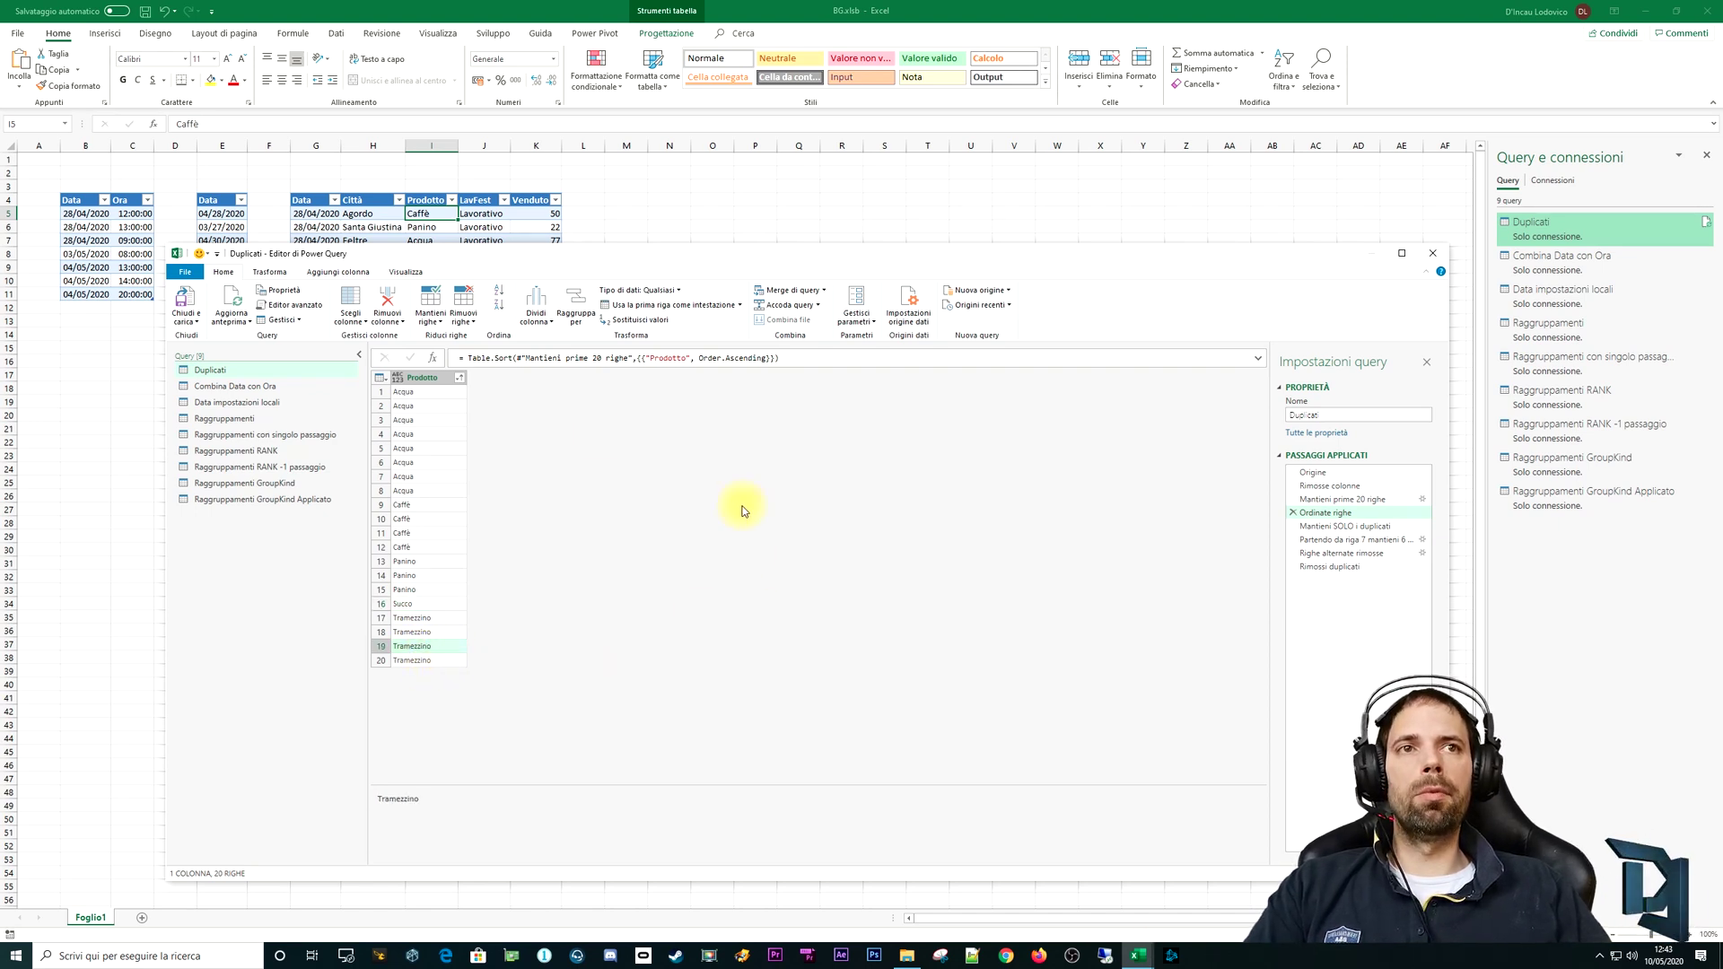
left_click(430, 314)
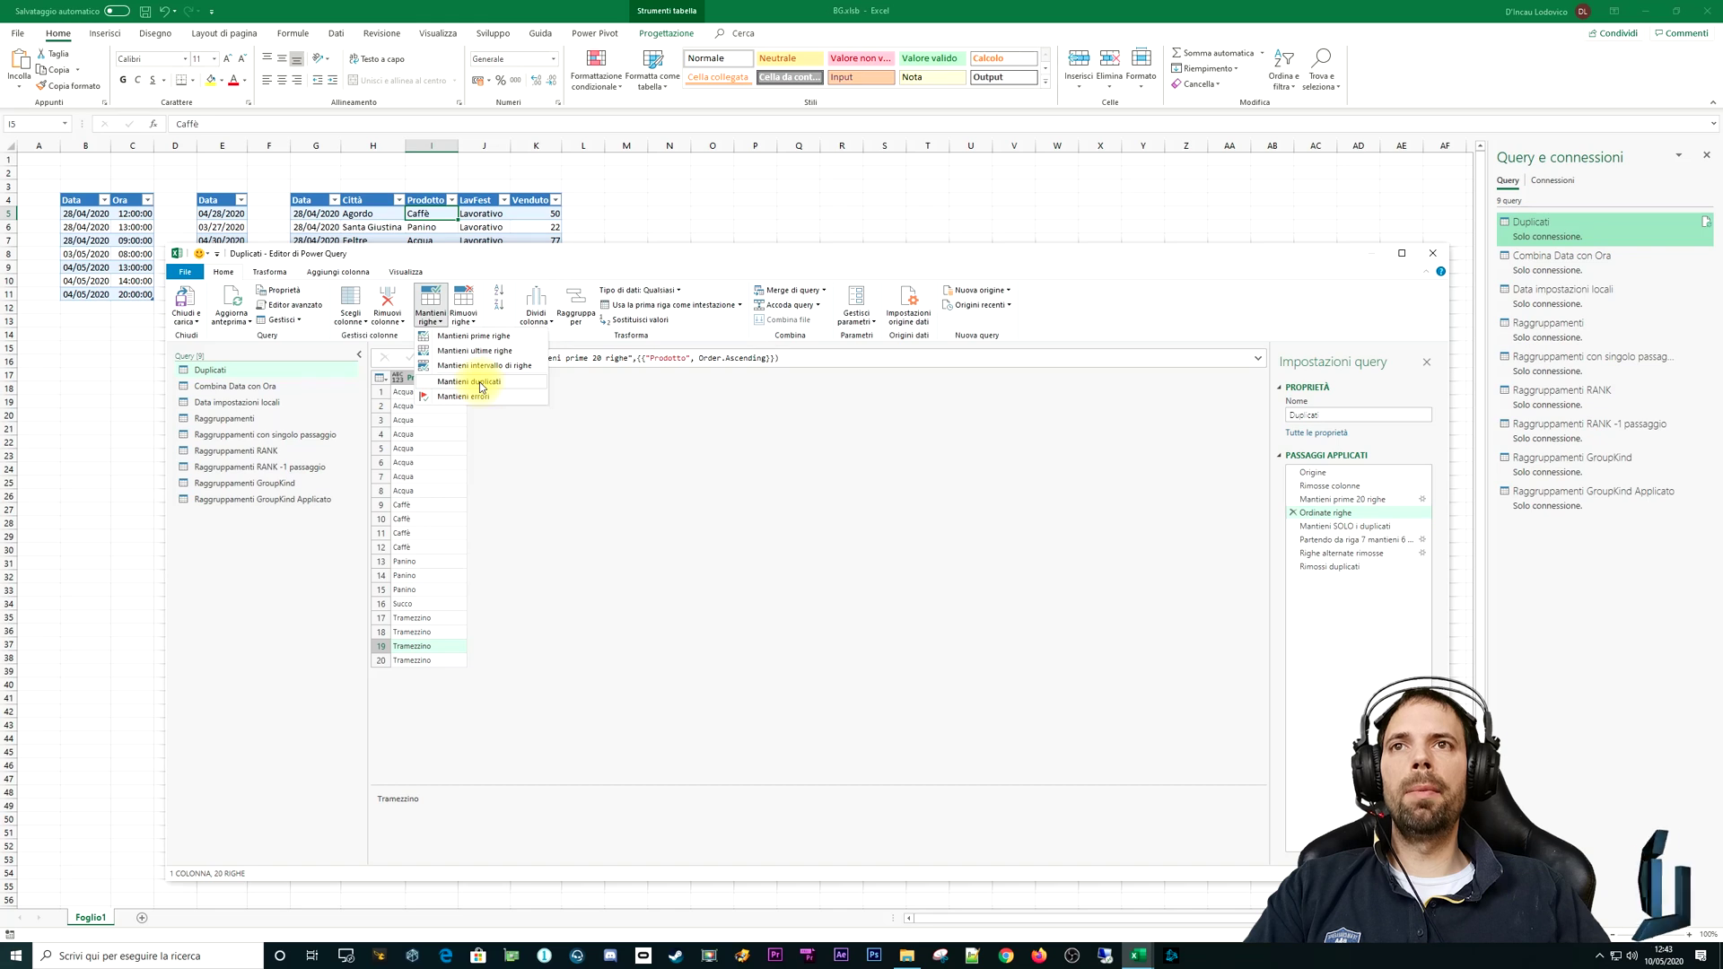
left_click(419, 429)
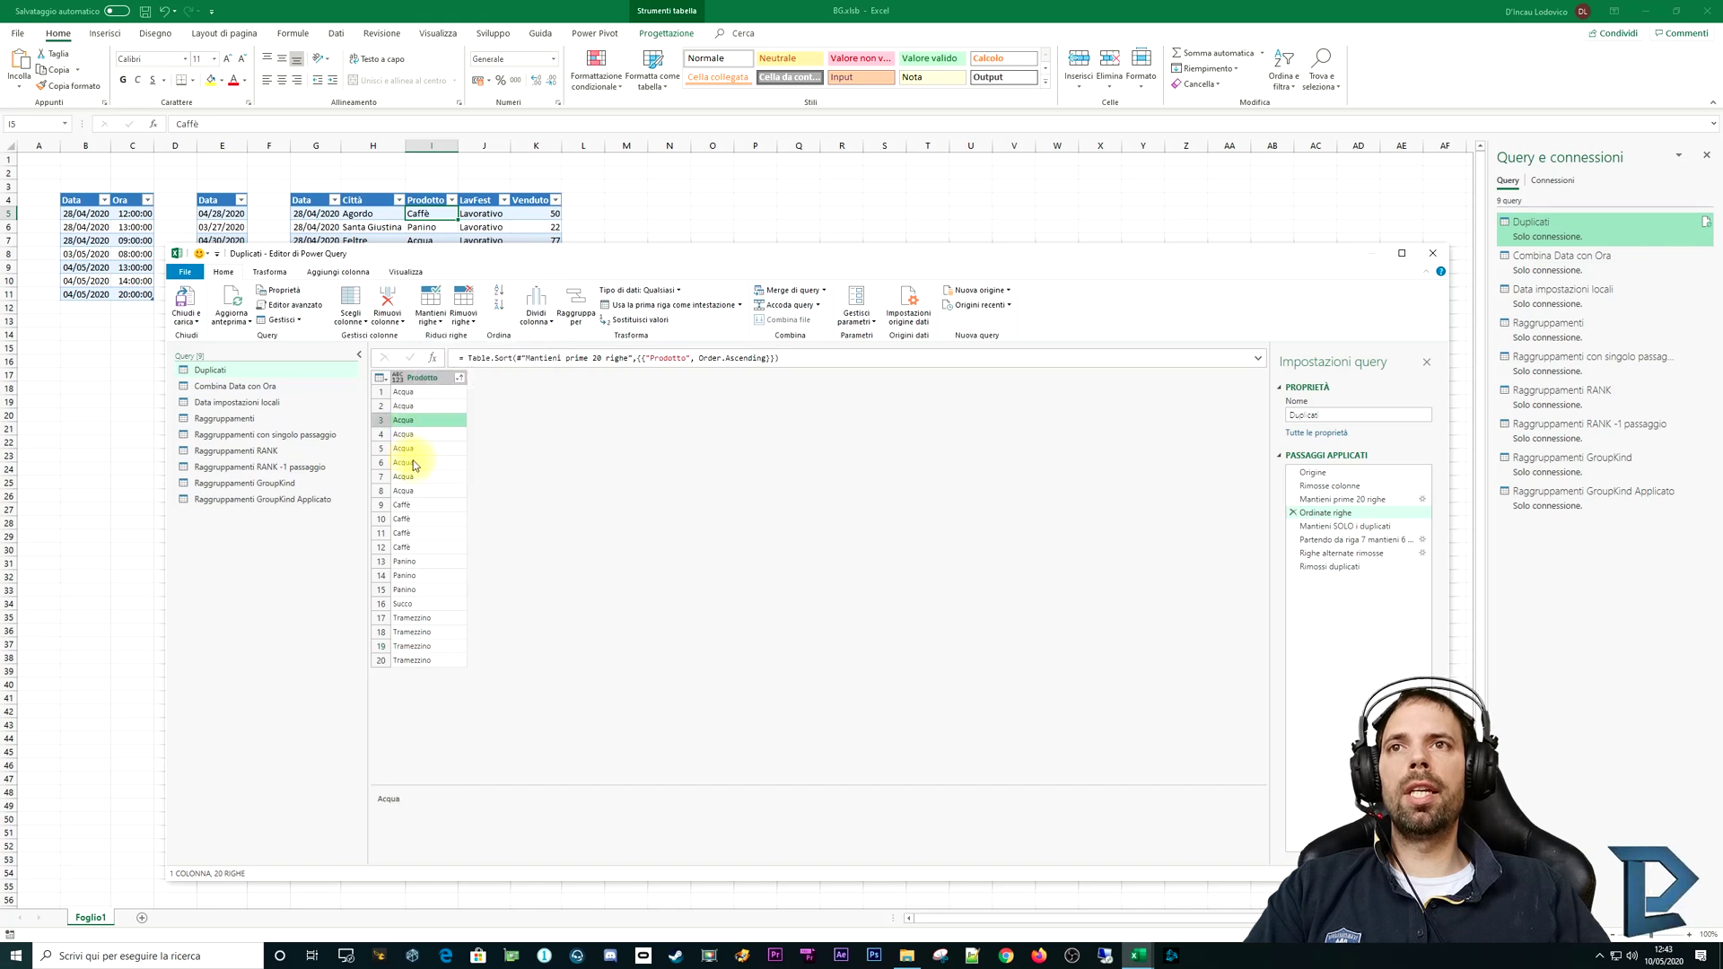
left_click(417, 520)
left_click(409, 562)
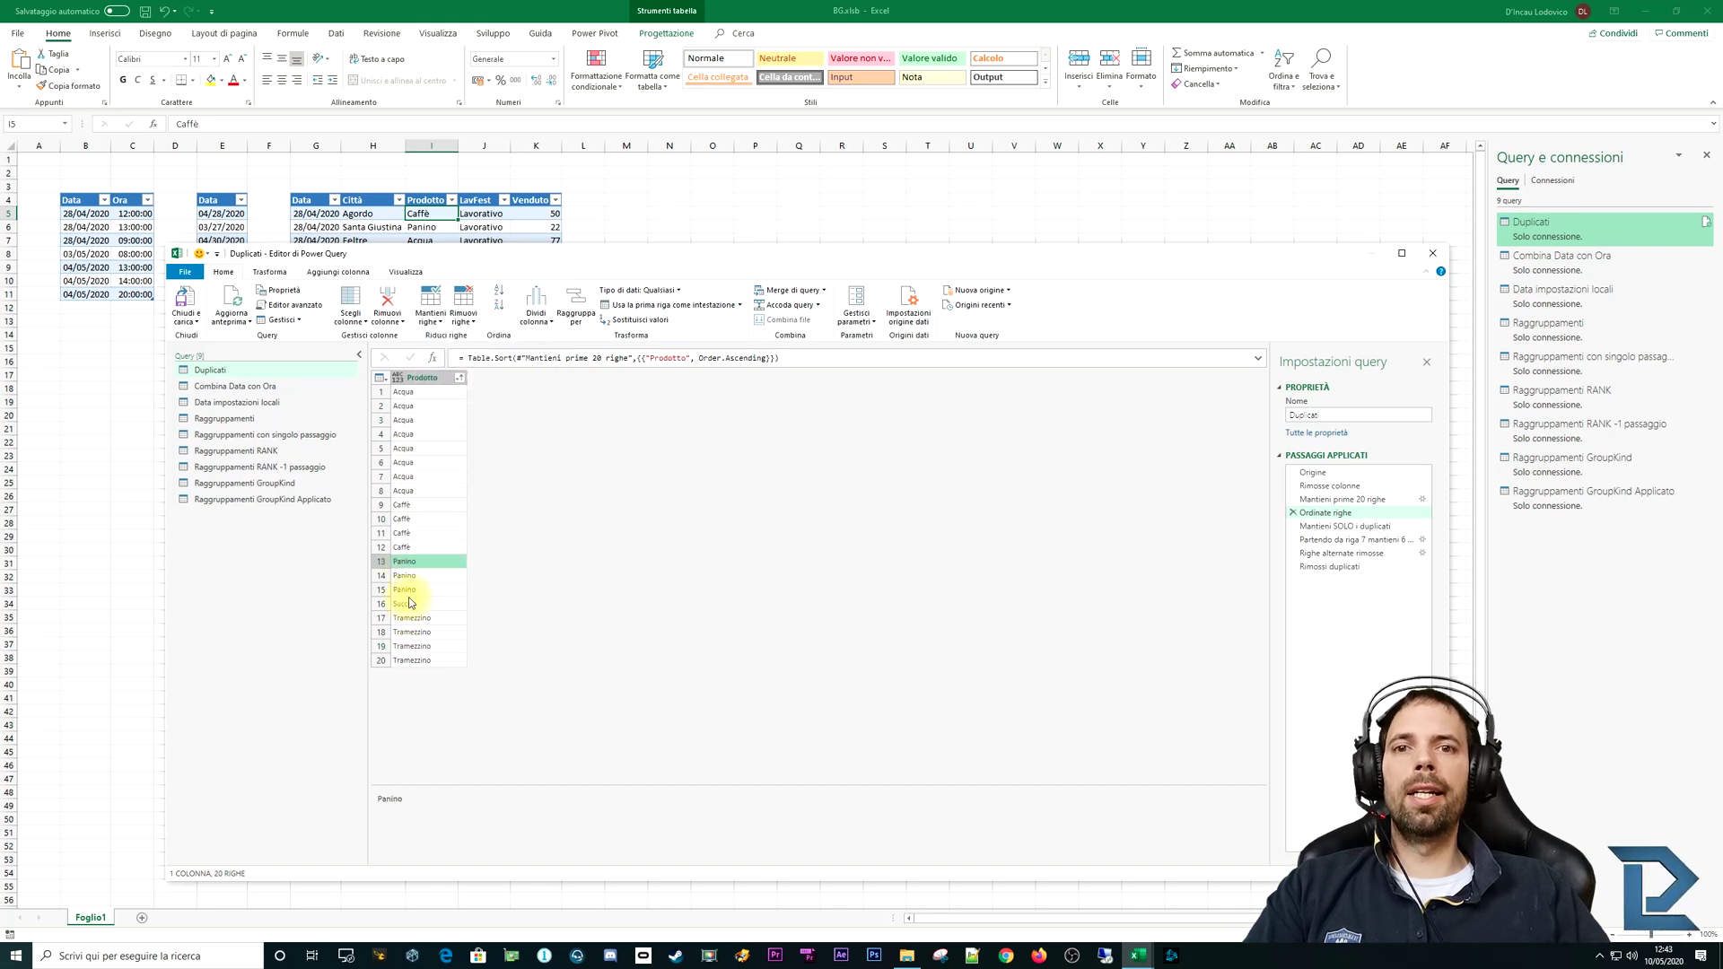
left_click(406, 604)
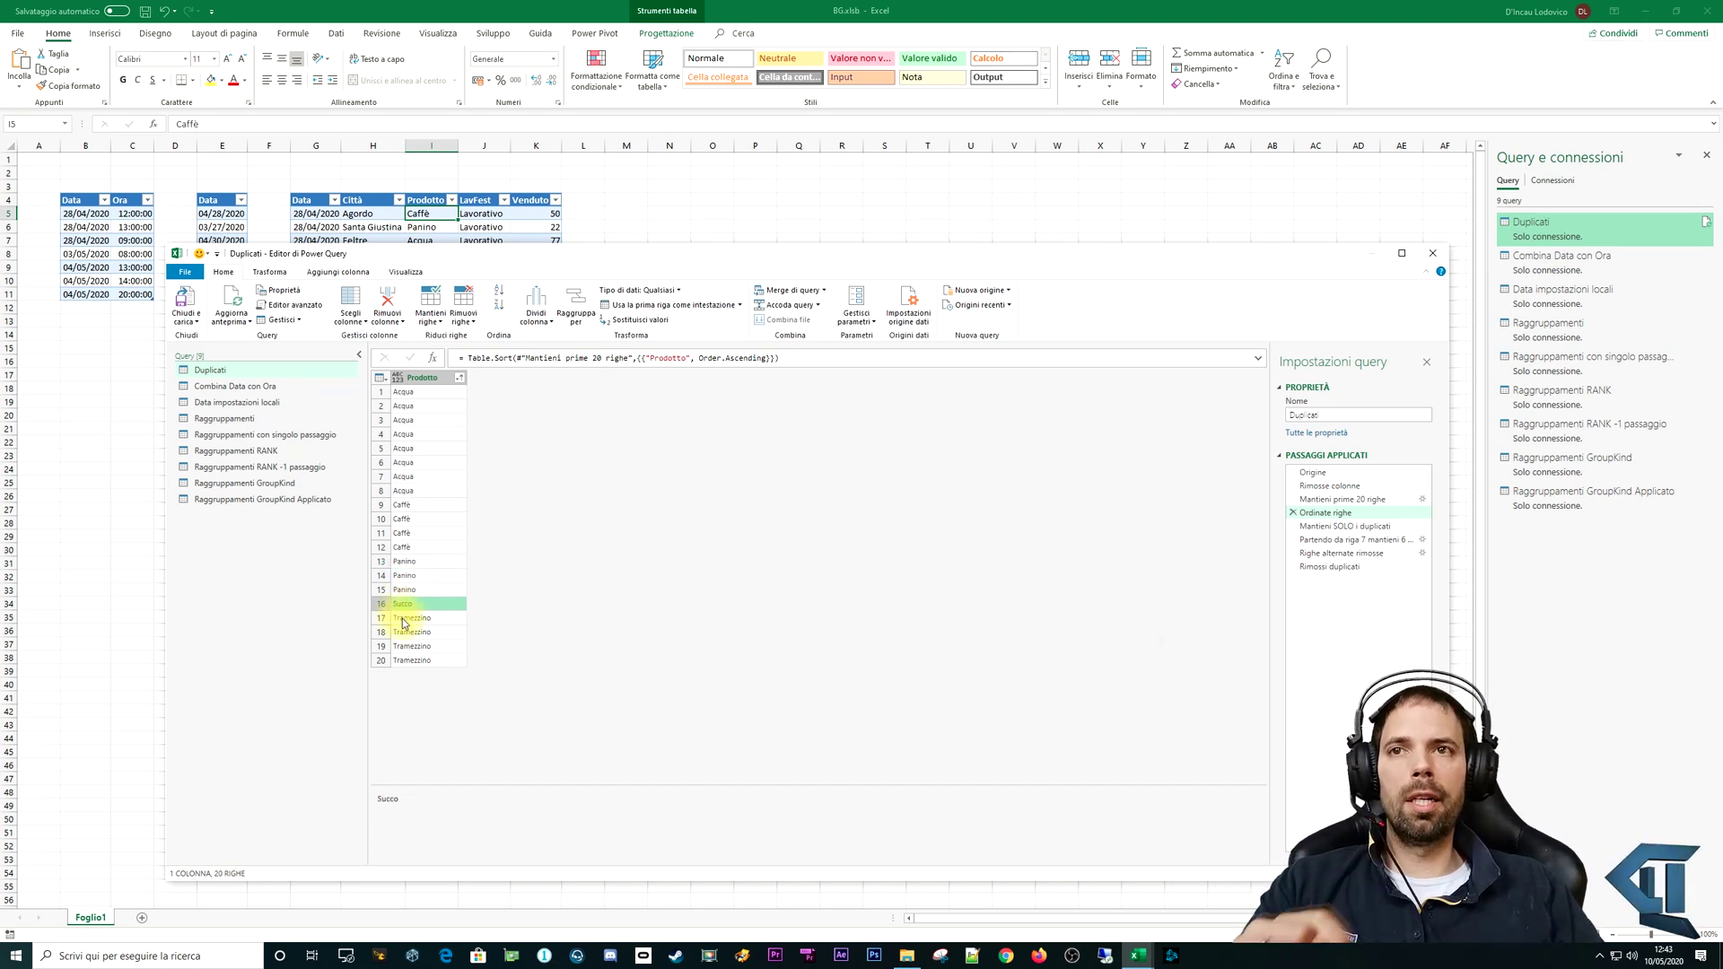
Step: Compare the 19-row Mantieni SOLO i duplicati result with the 20 sorted rows before it
left_click(1344, 527)
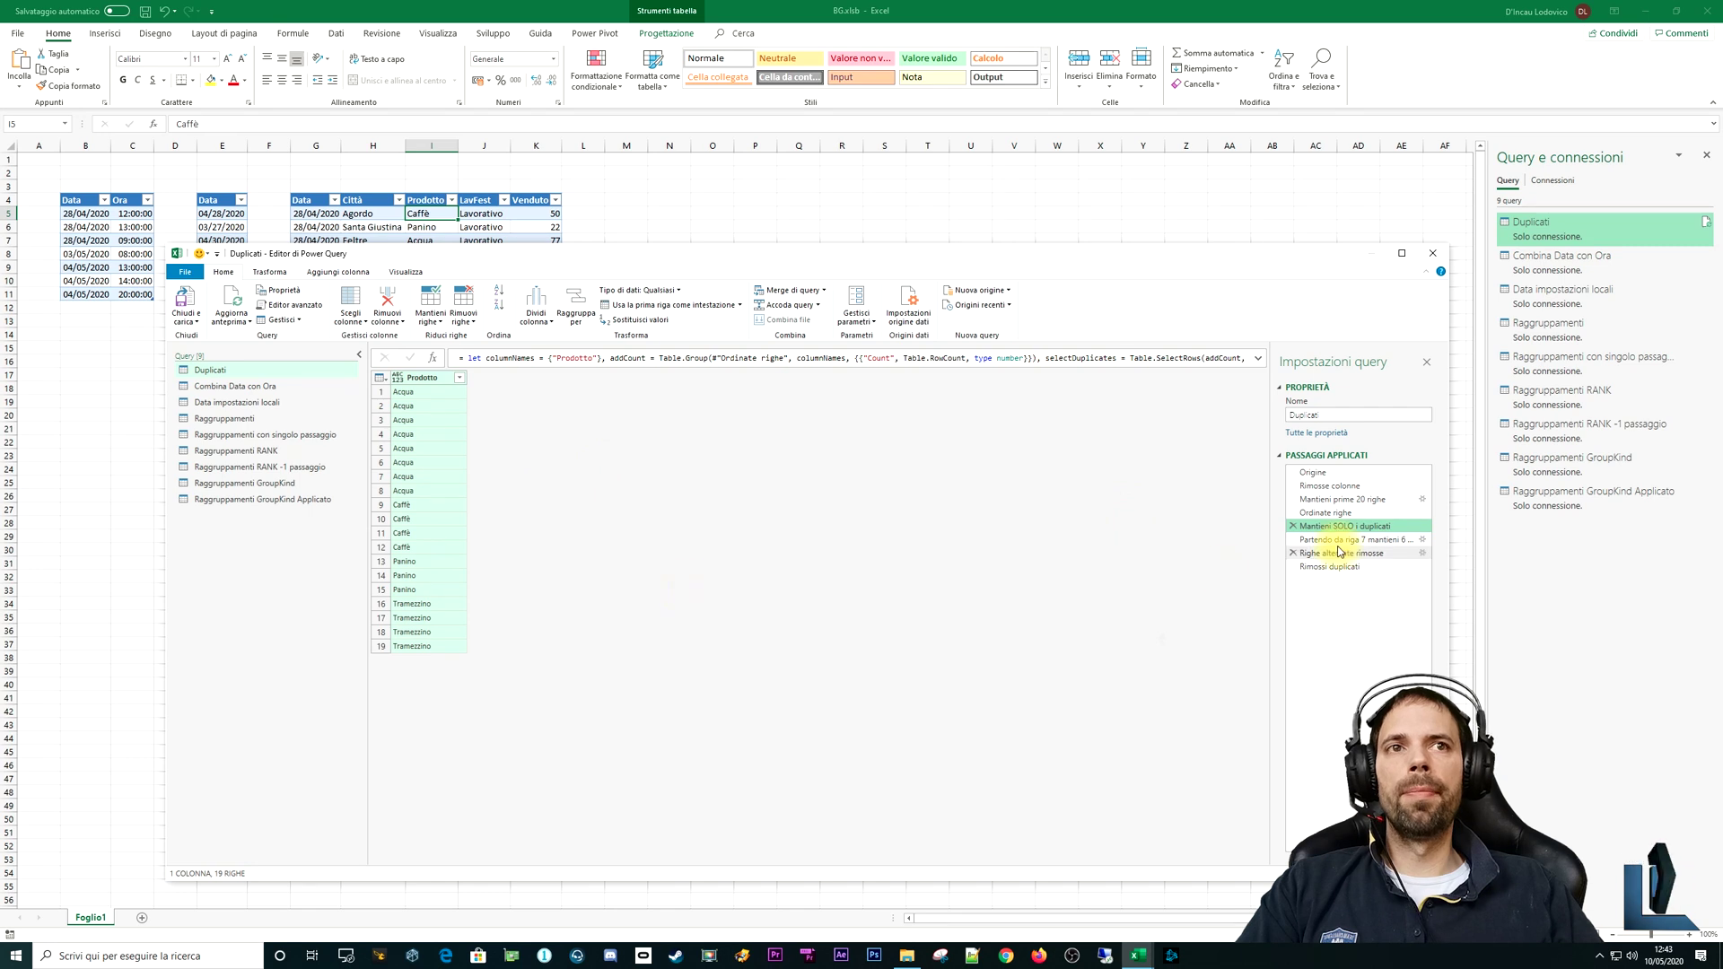
left_click(1337, 512)
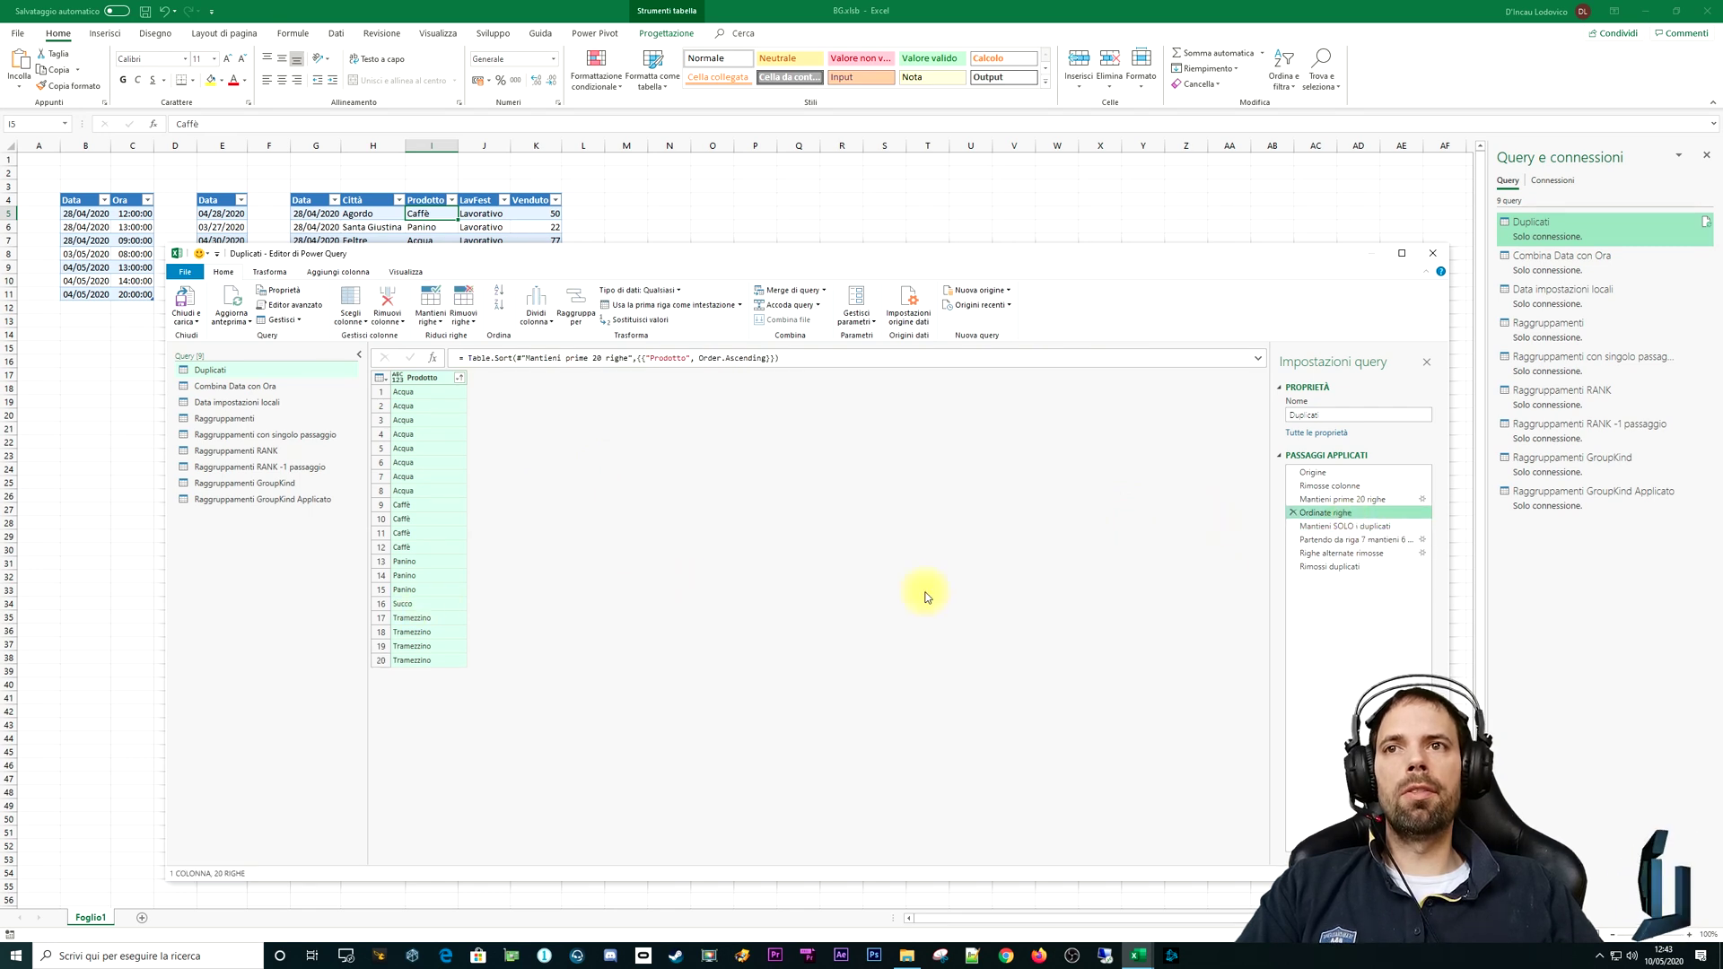
left_click(1344, 526)
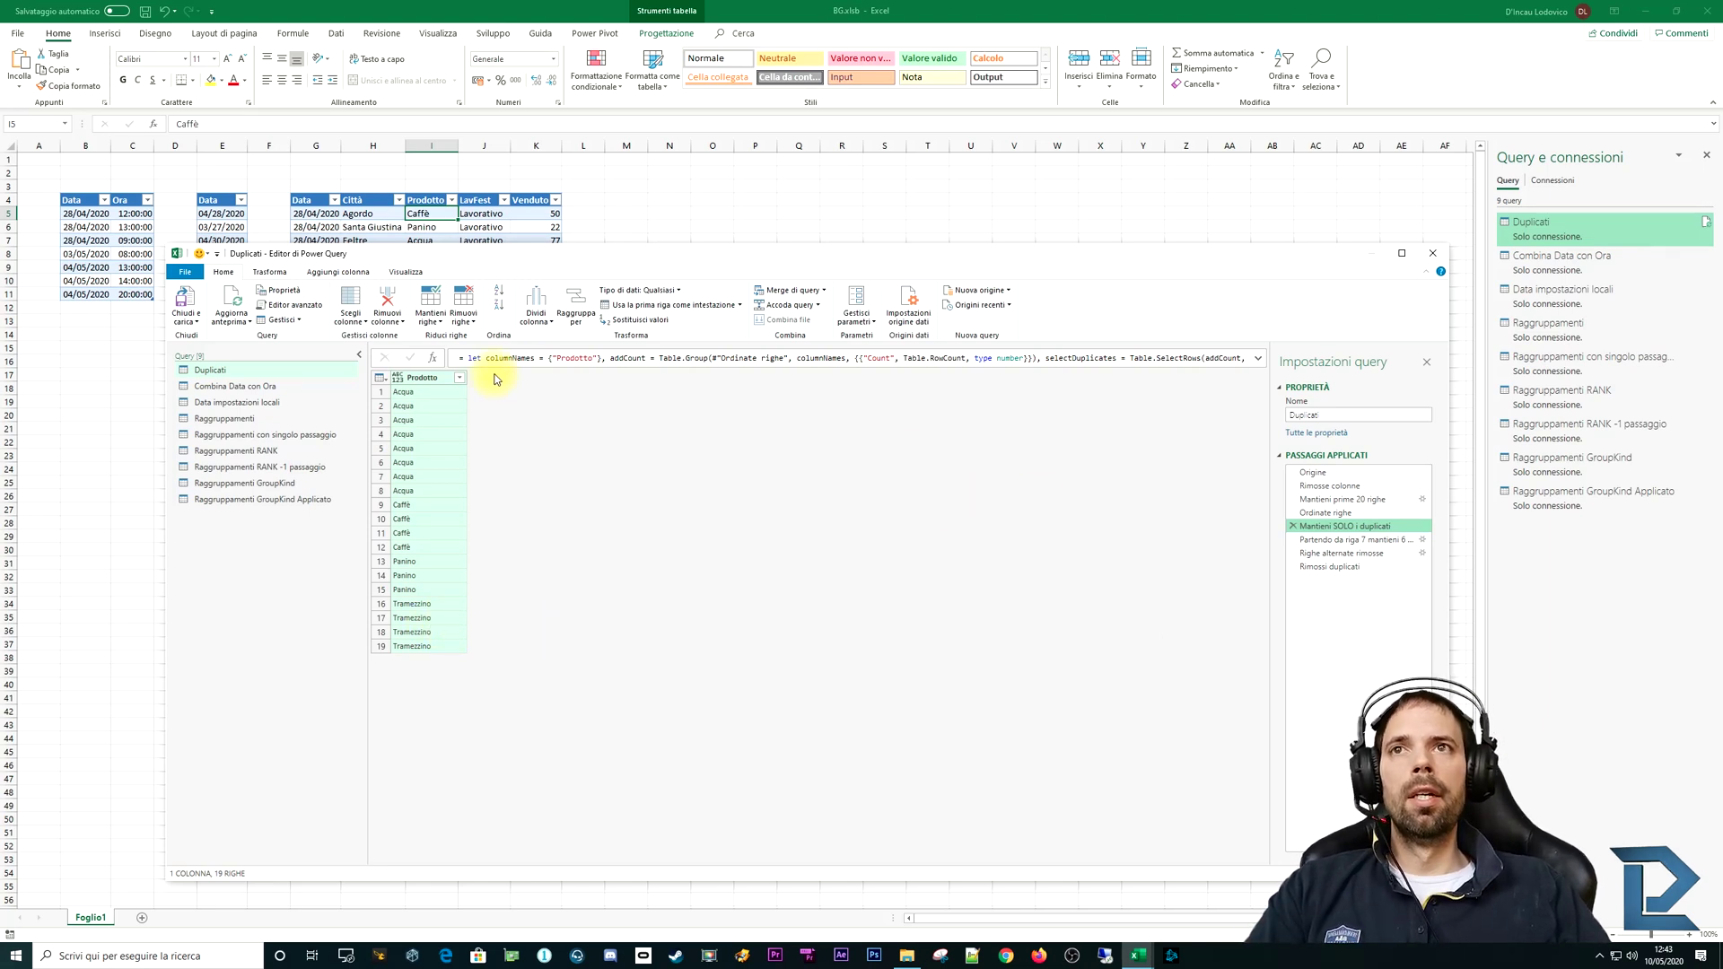
left_click(431, 314)
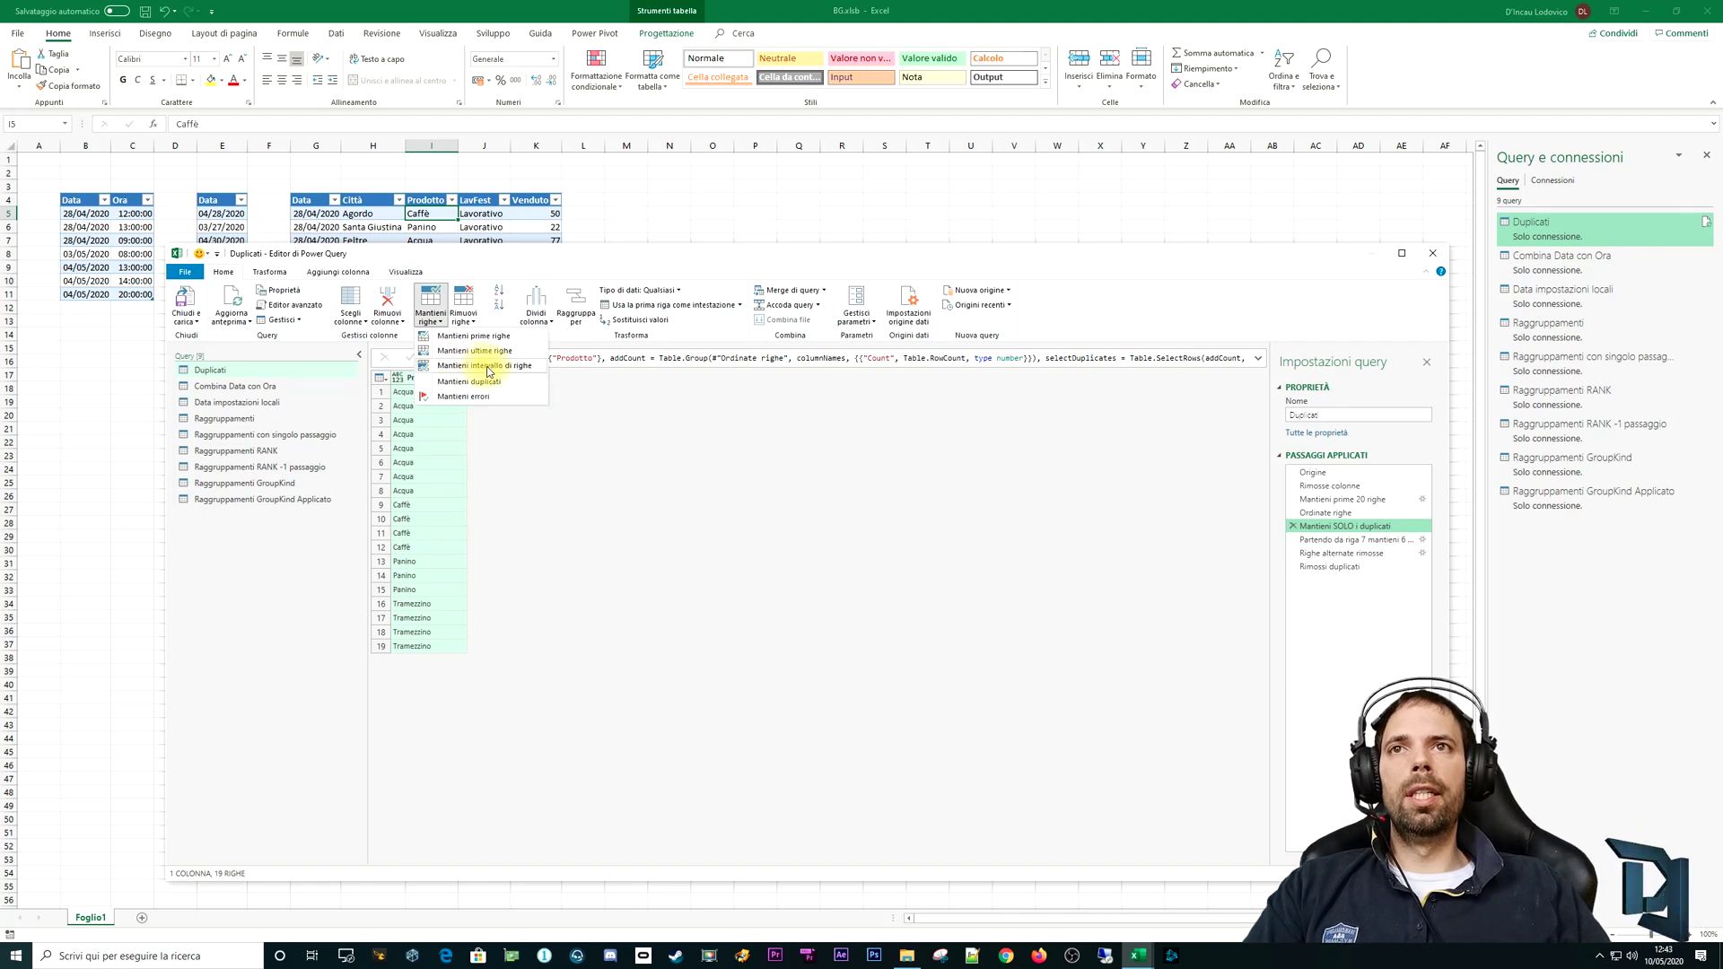
Step: From Mantieni SOLO i duplicati, start inserting a Mantieni intervallo di righe step mid-query
left_click(1346, 540)
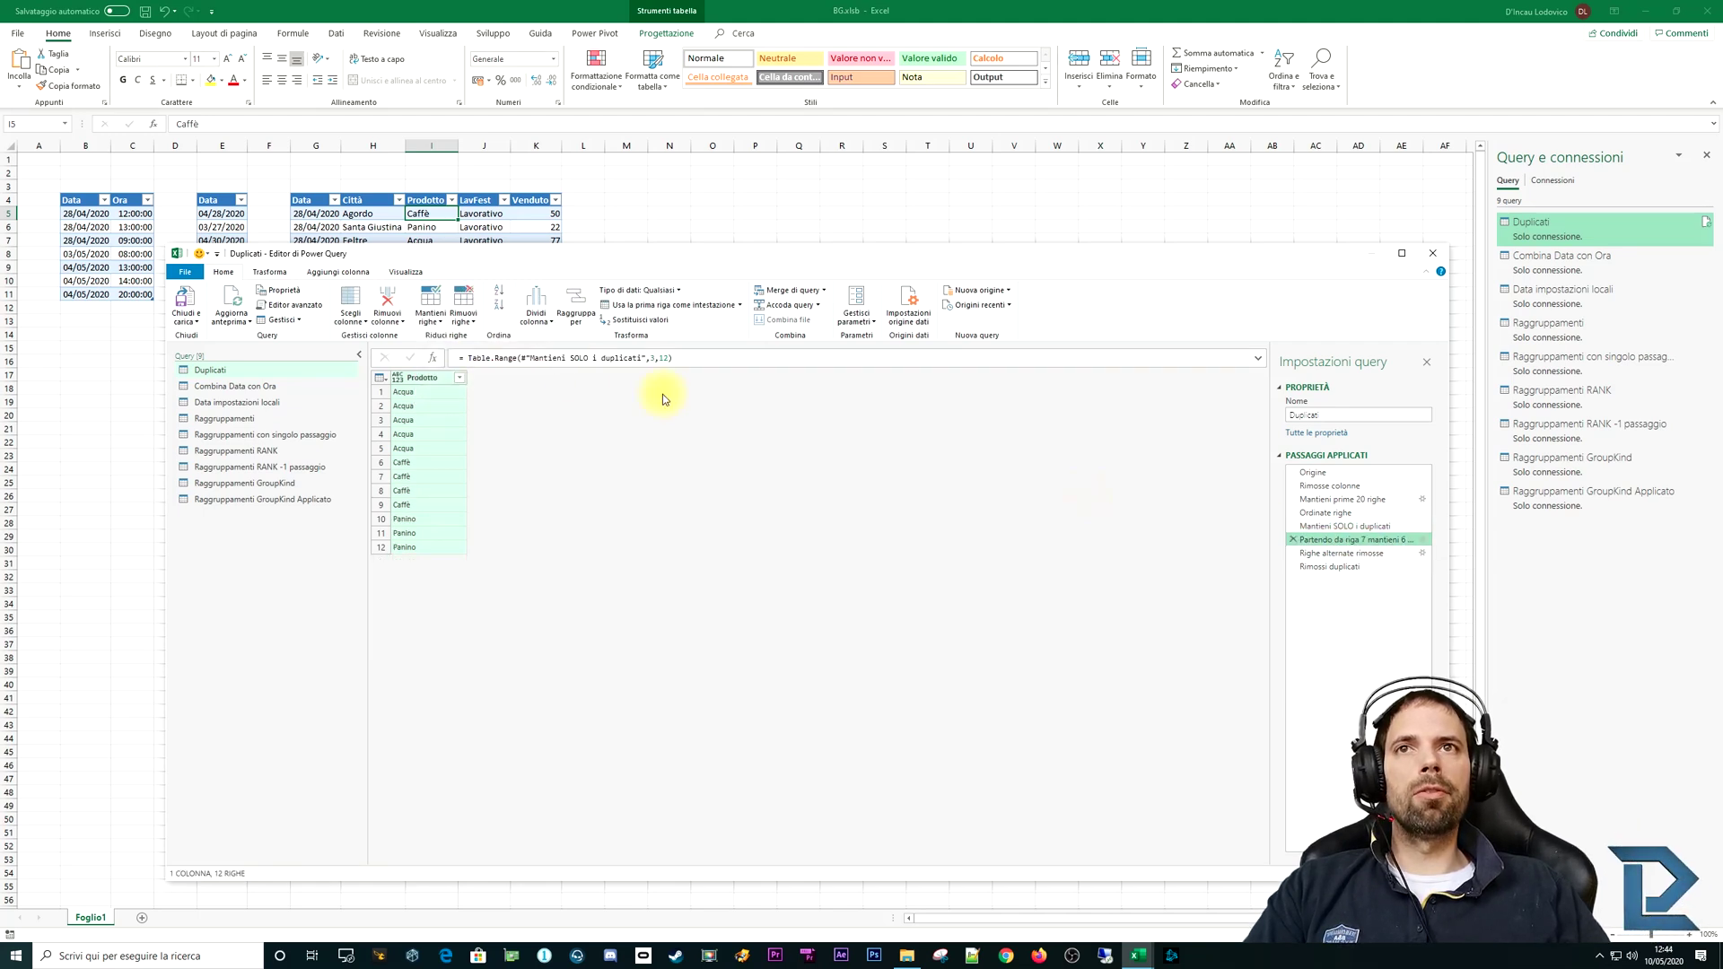
left_click(1312, 527)
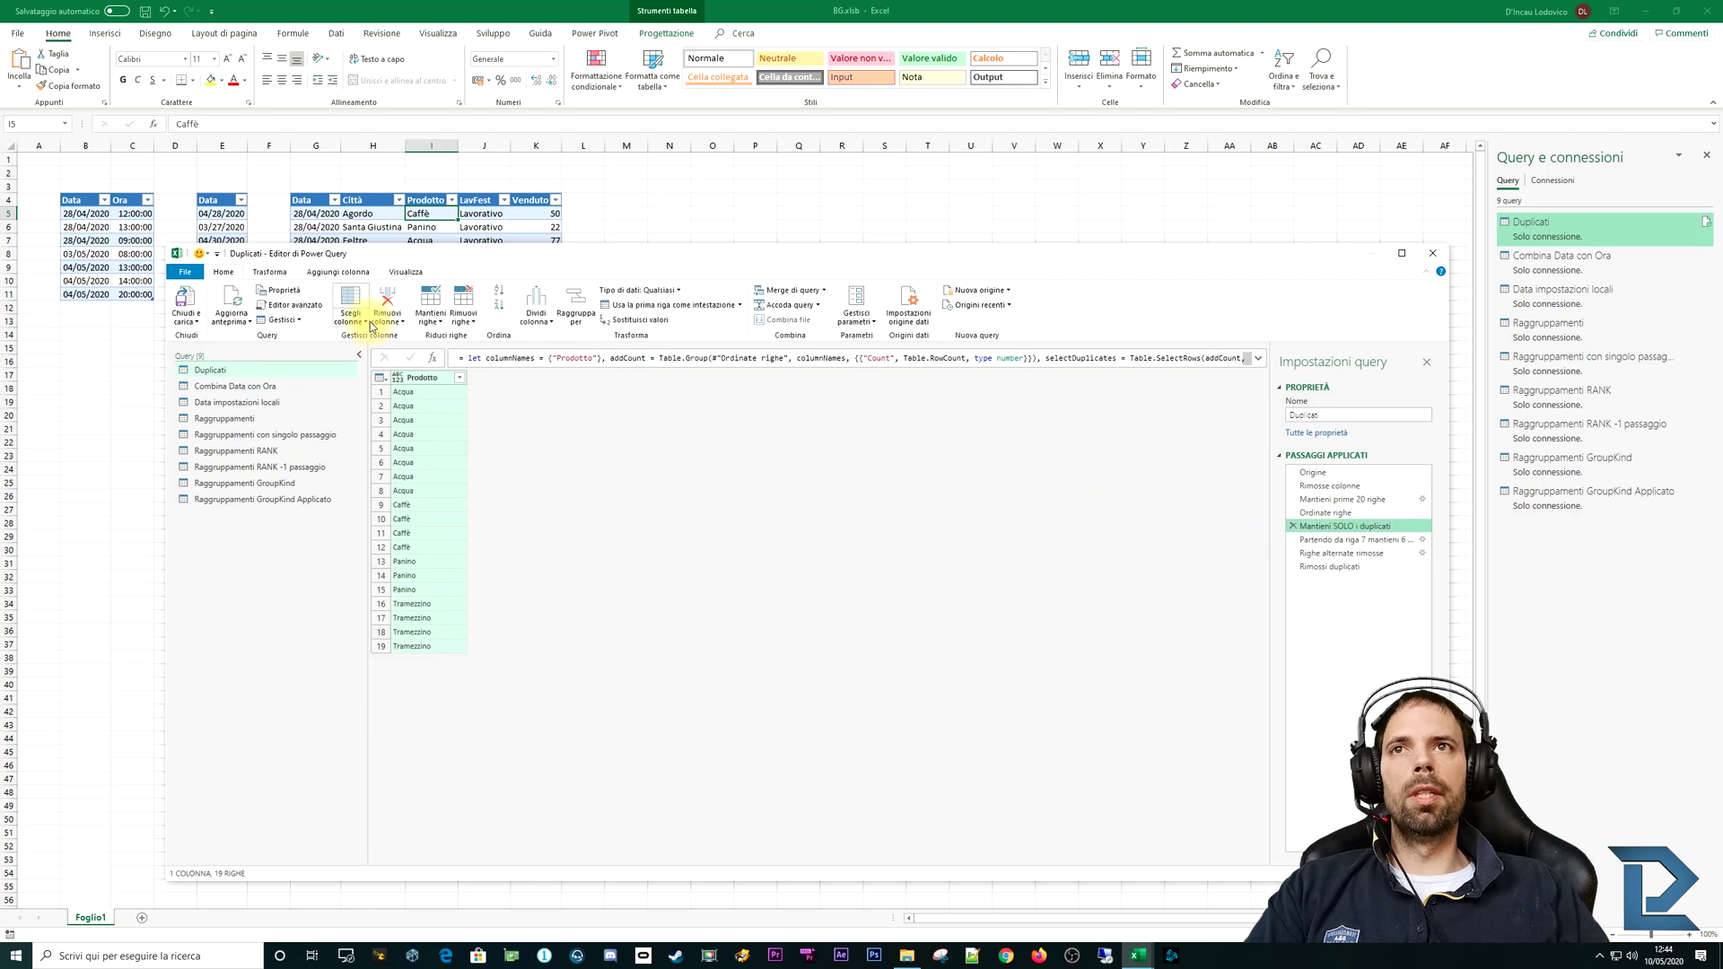
left_click(431, 310)
left_click(468, 370)
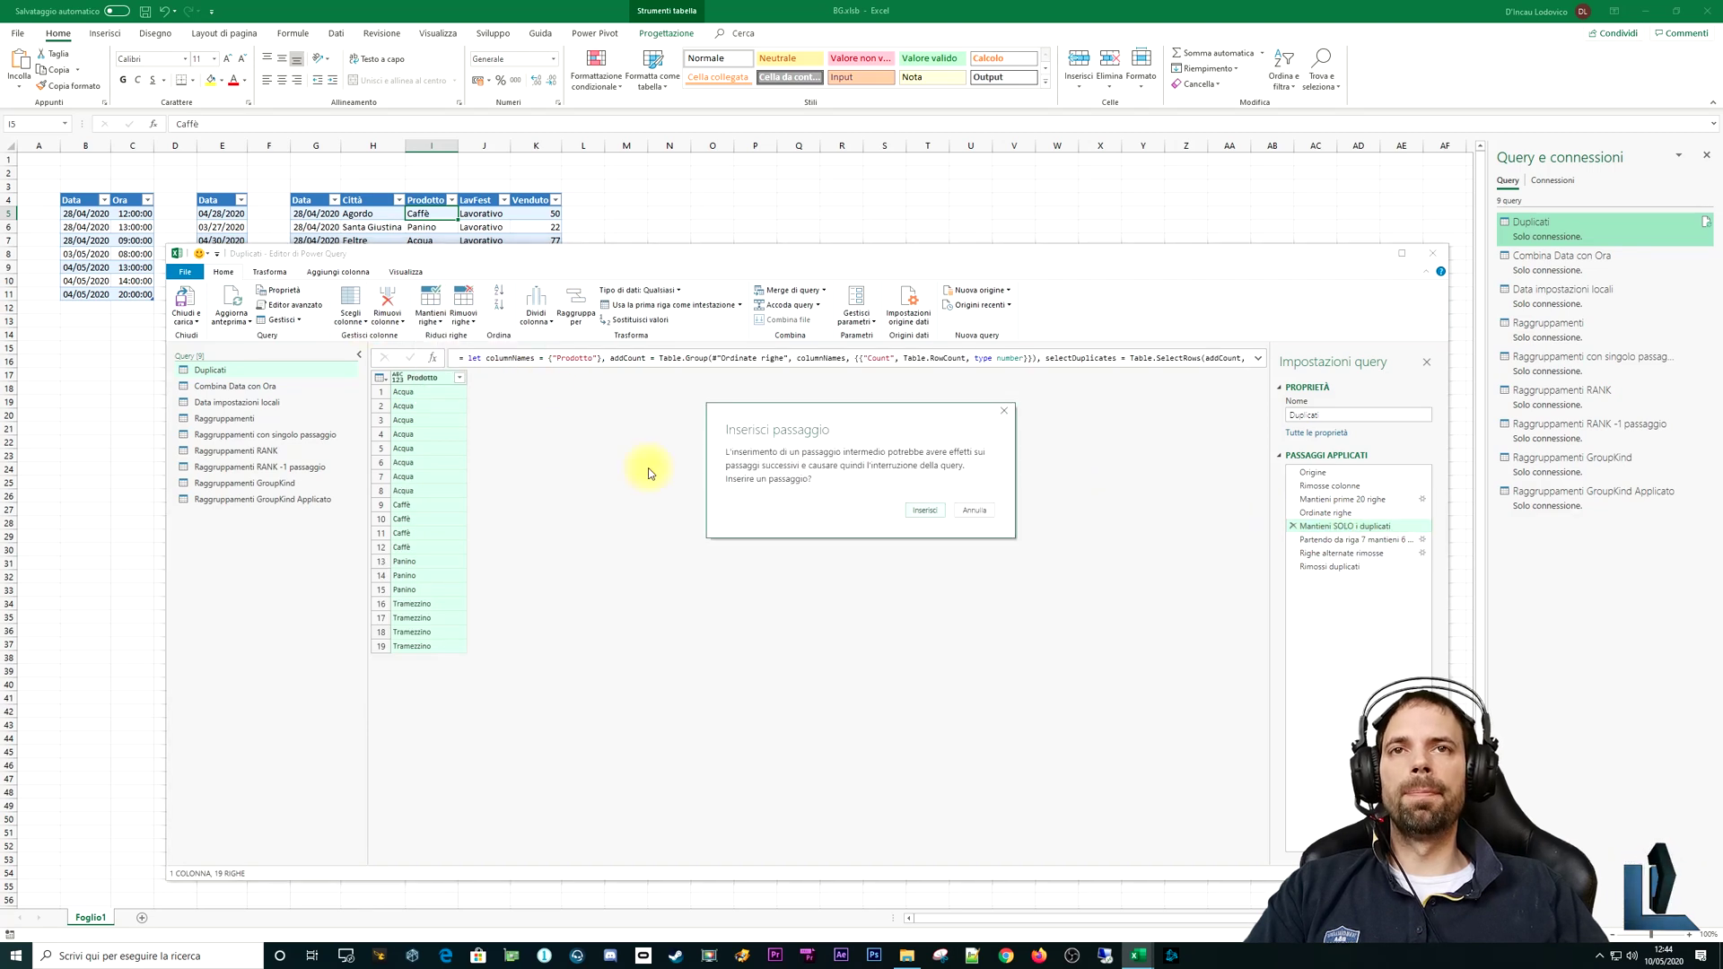
left_click(968, 508)
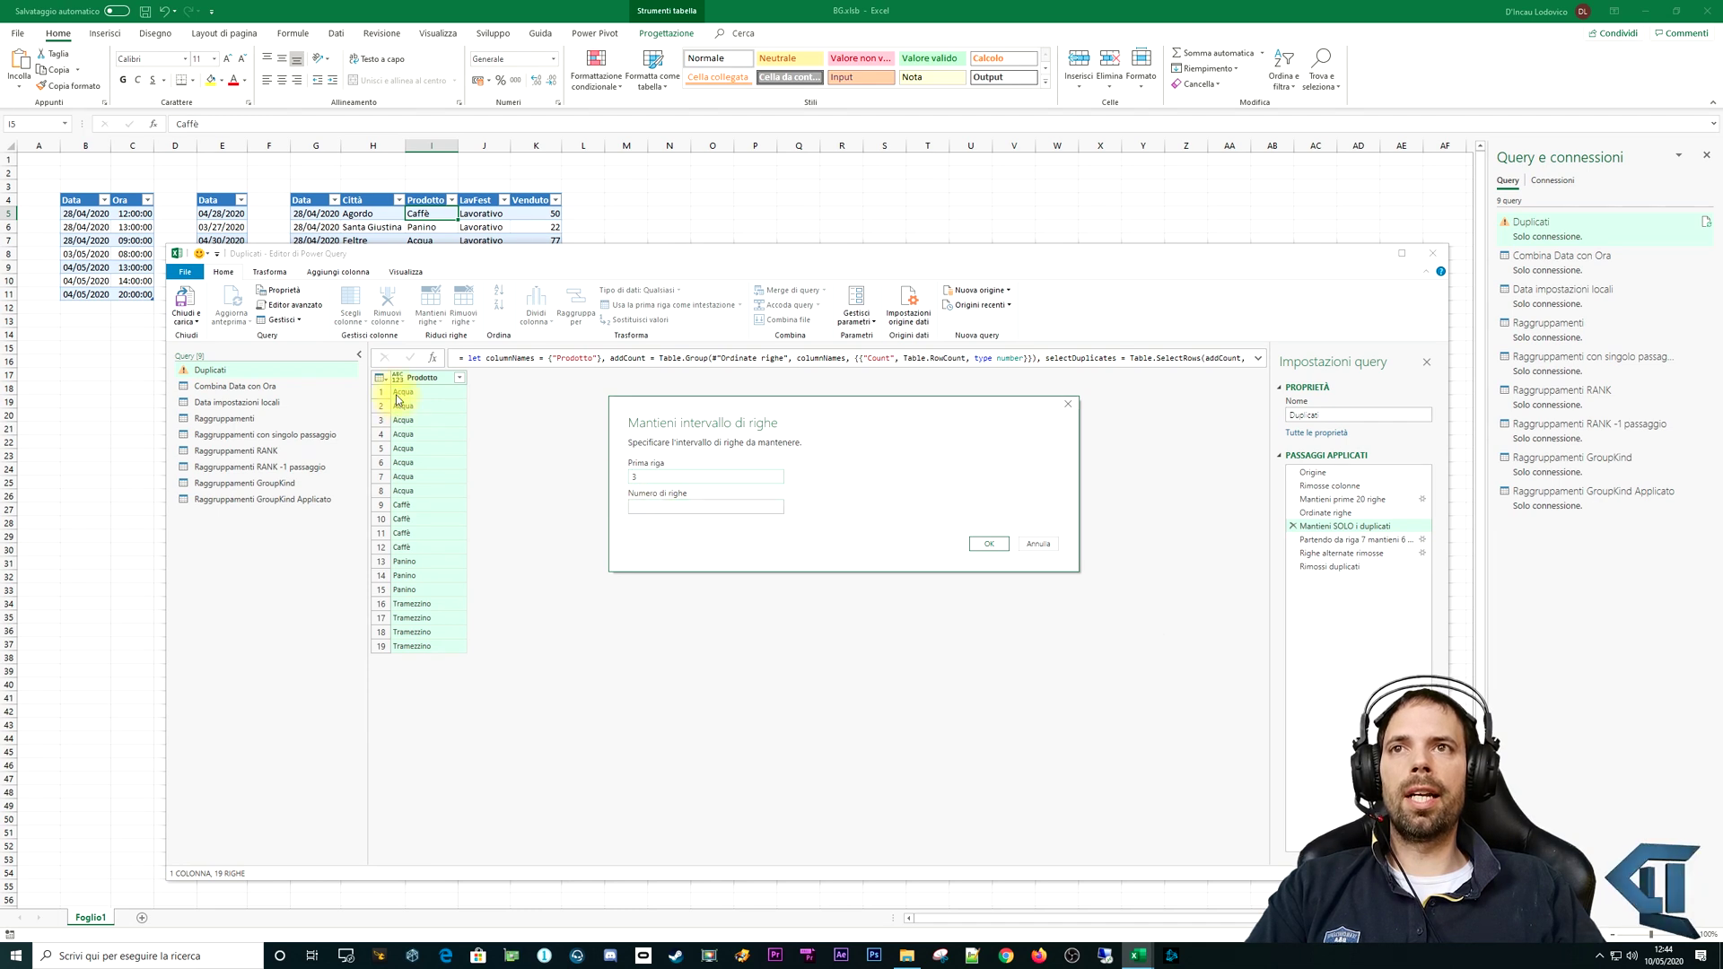
Step: Enter 12 rows from first row 3, cancel, and preview the existing 12-row range step
left_click(652, 508)
type("12")
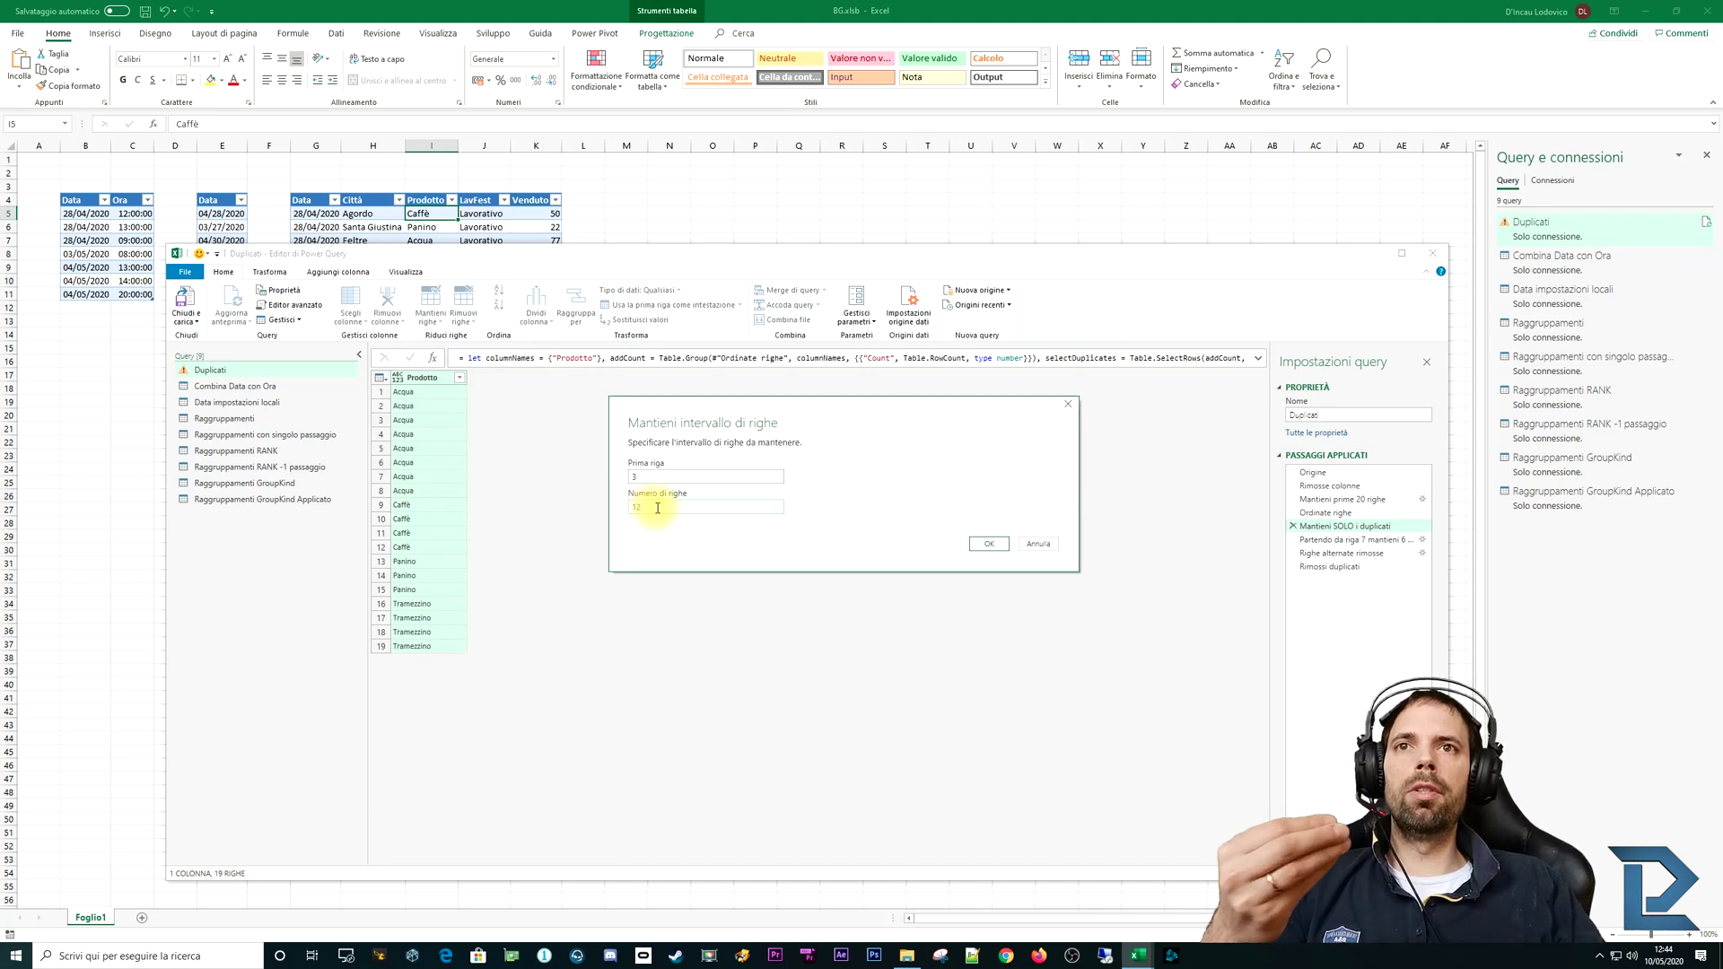
double_click(657, 474)
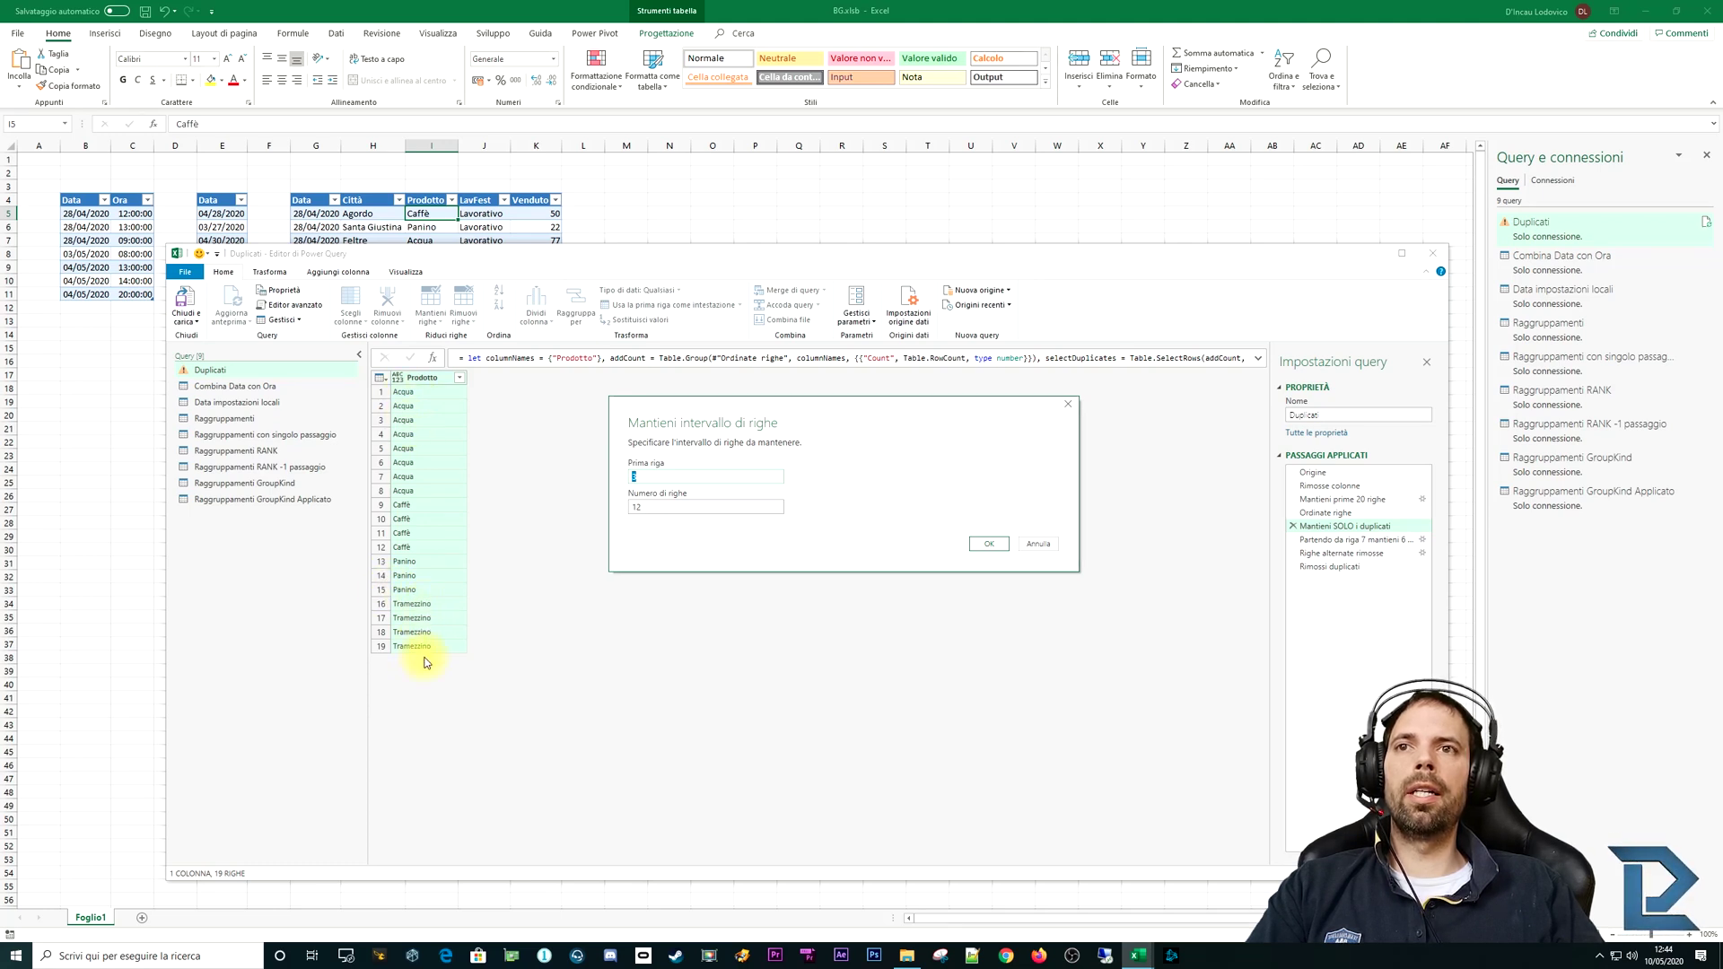
left_click(1045, 543)
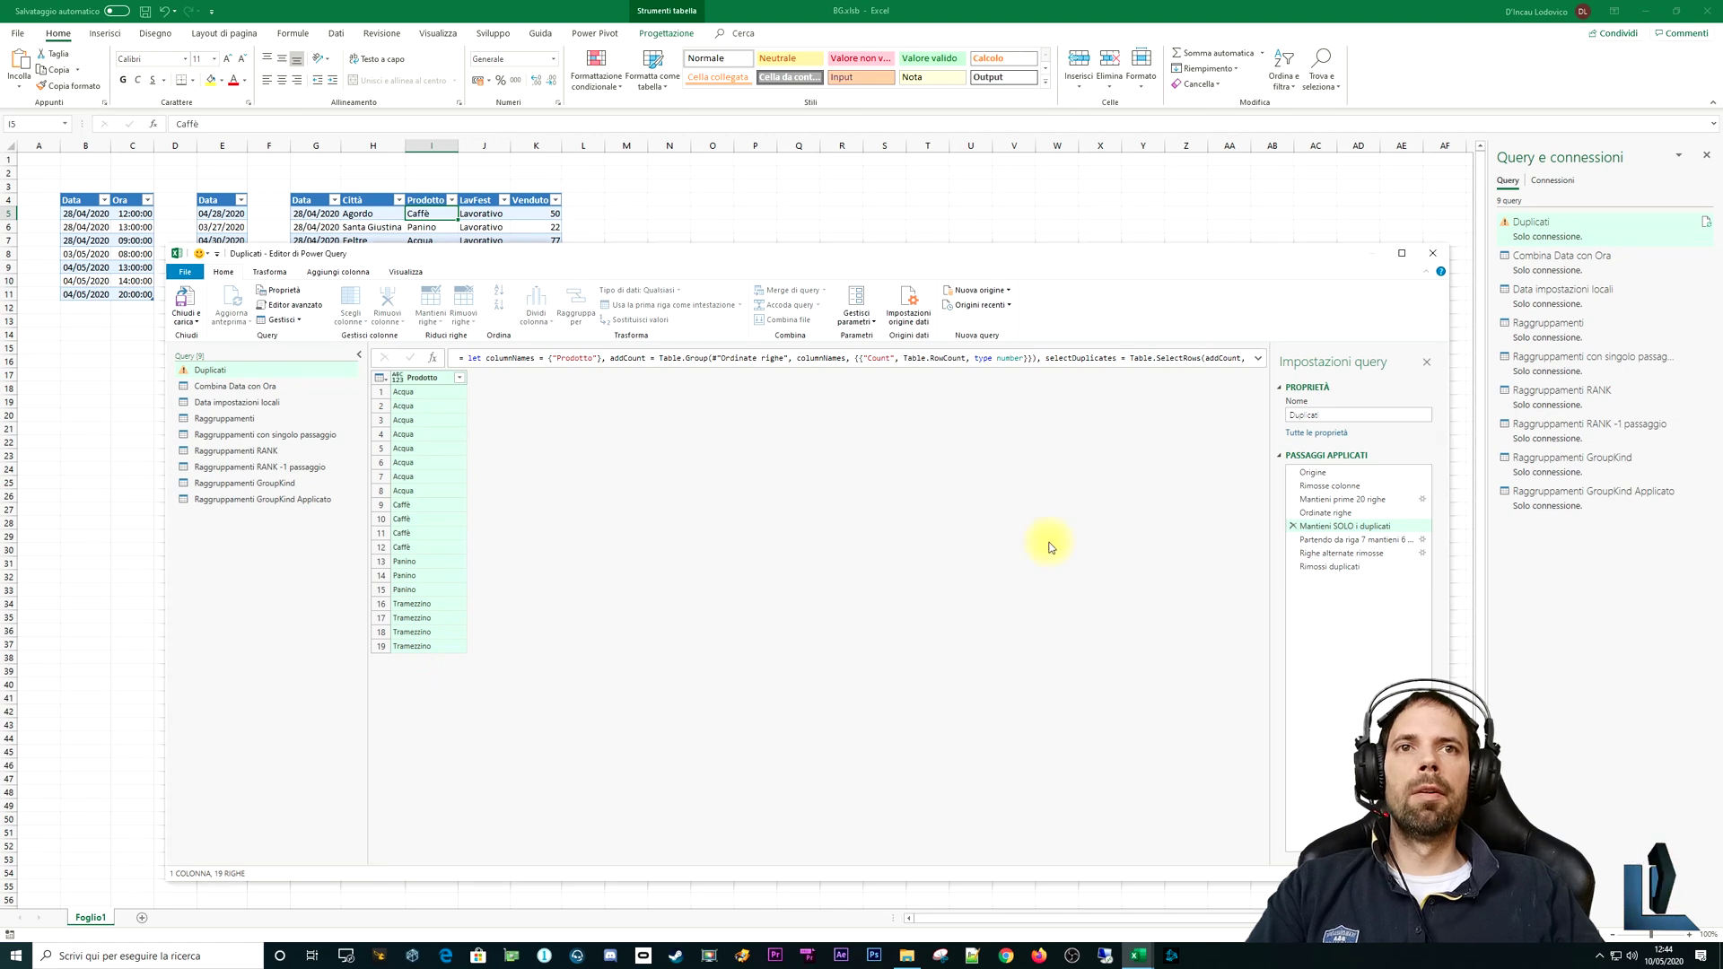
left_click(1311, 539)
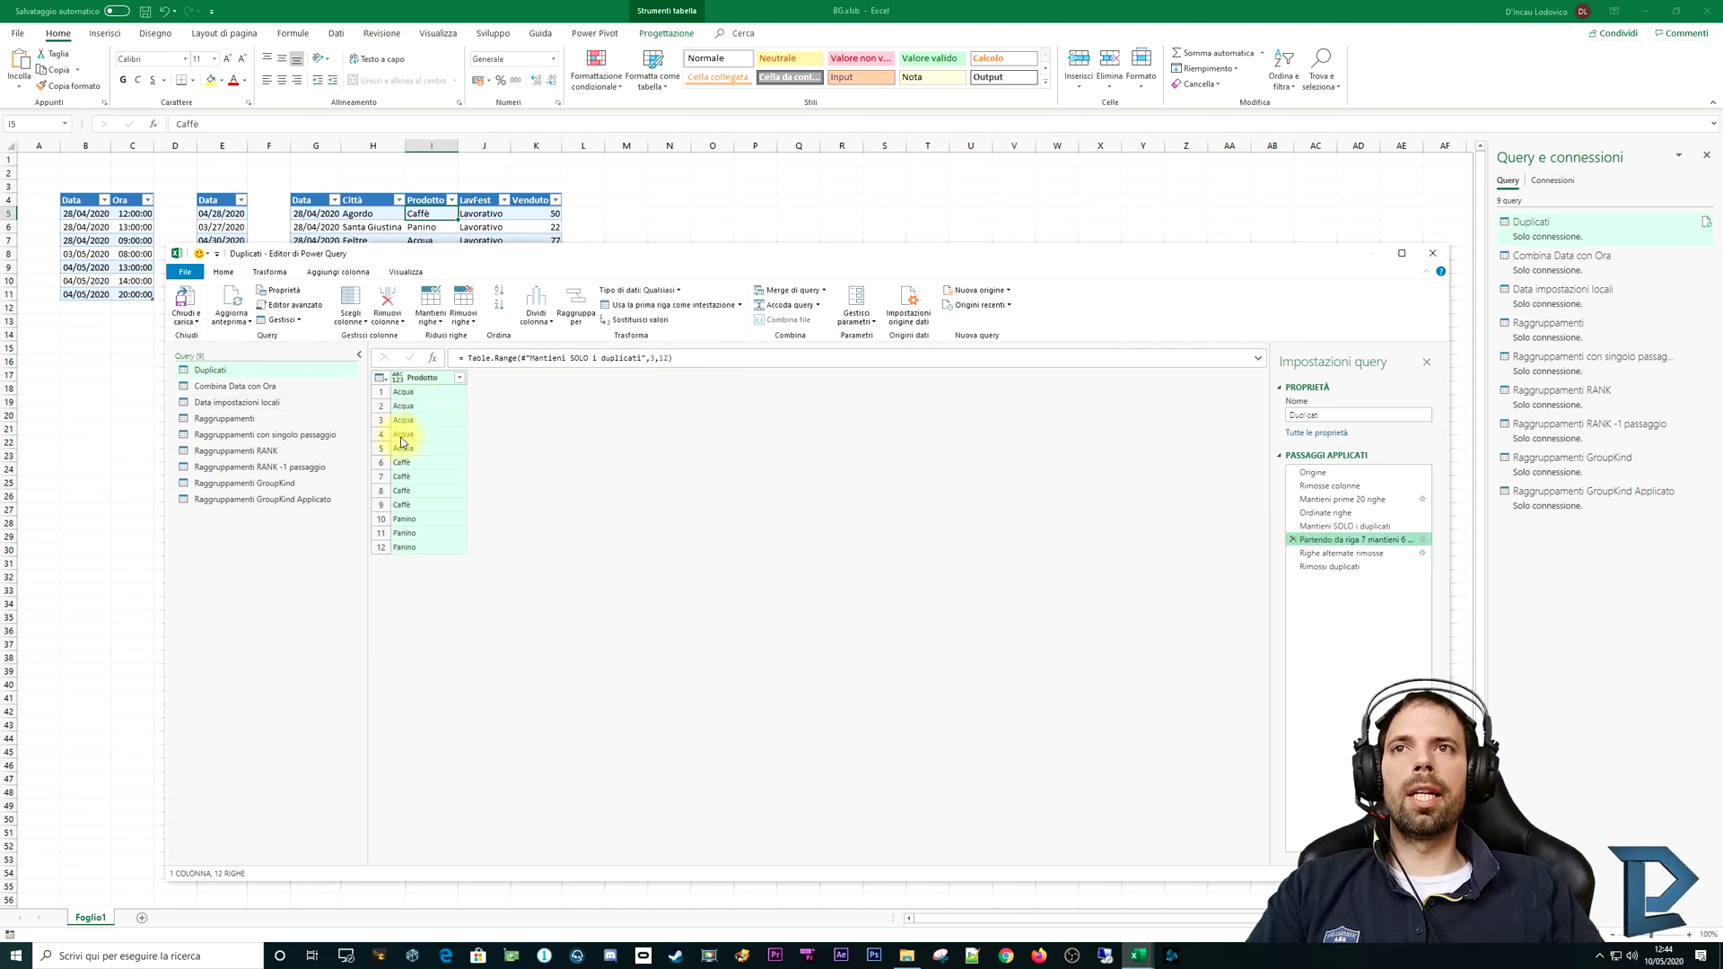
Step: Compare the 12-row range step with the 19 duplicate rows and the 8-row alternate-removal result
left_click(1354, 526)
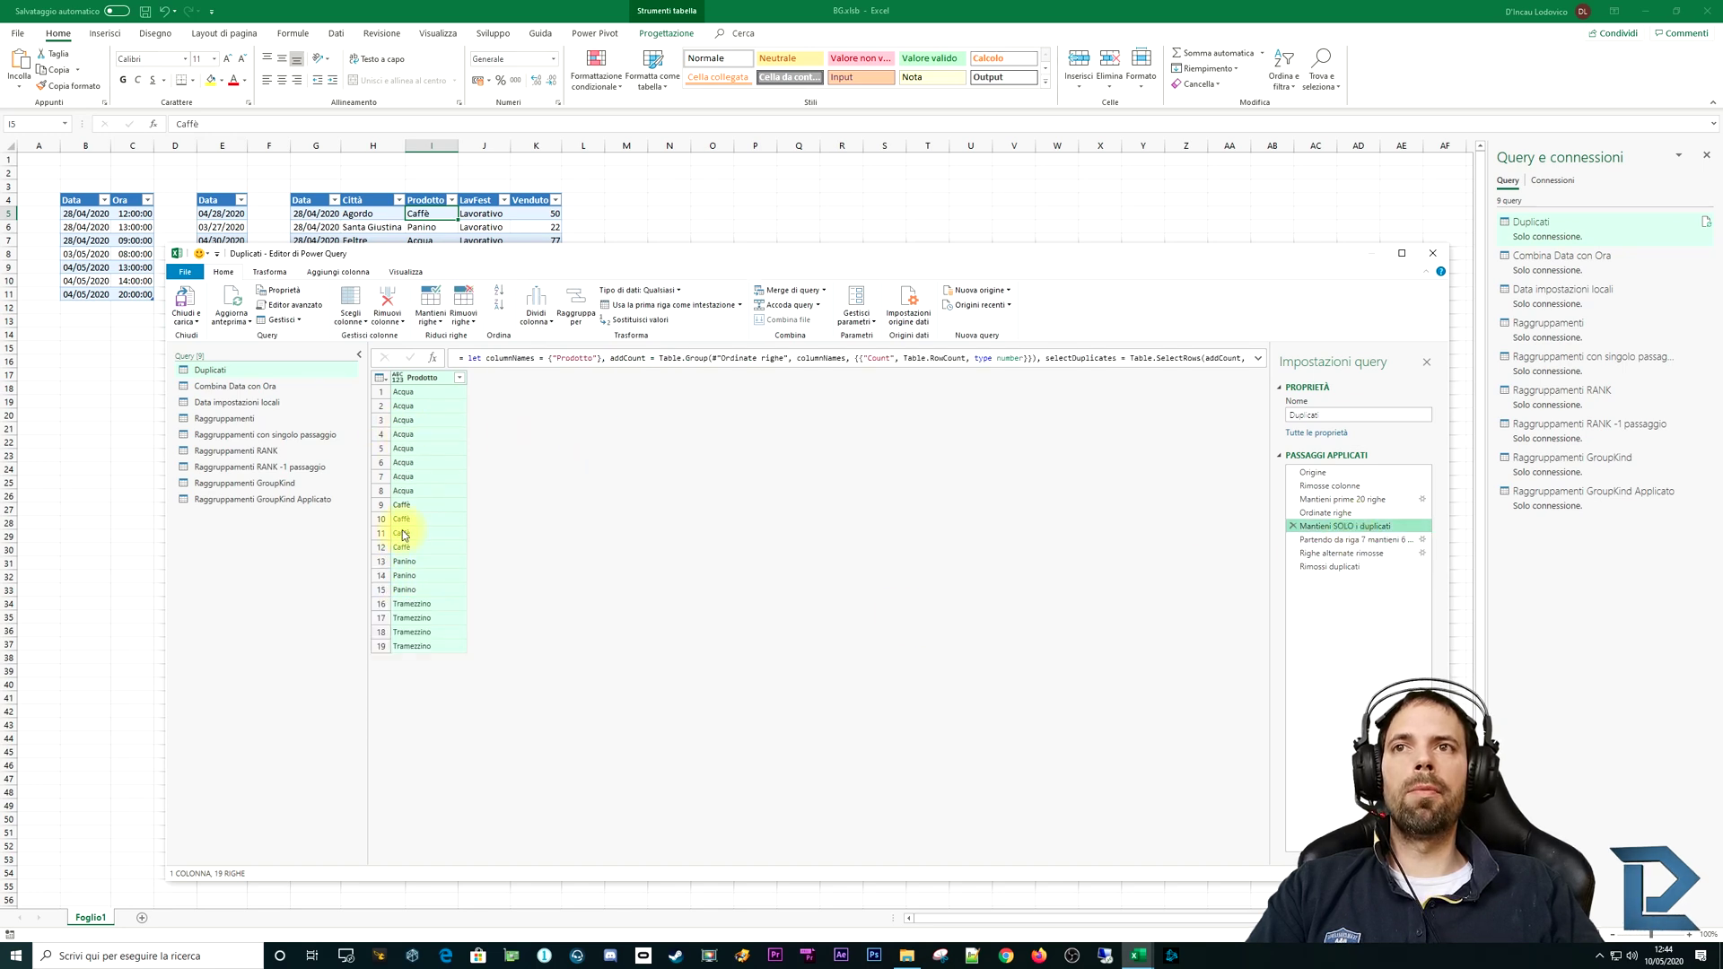
left_click(1360, 539)
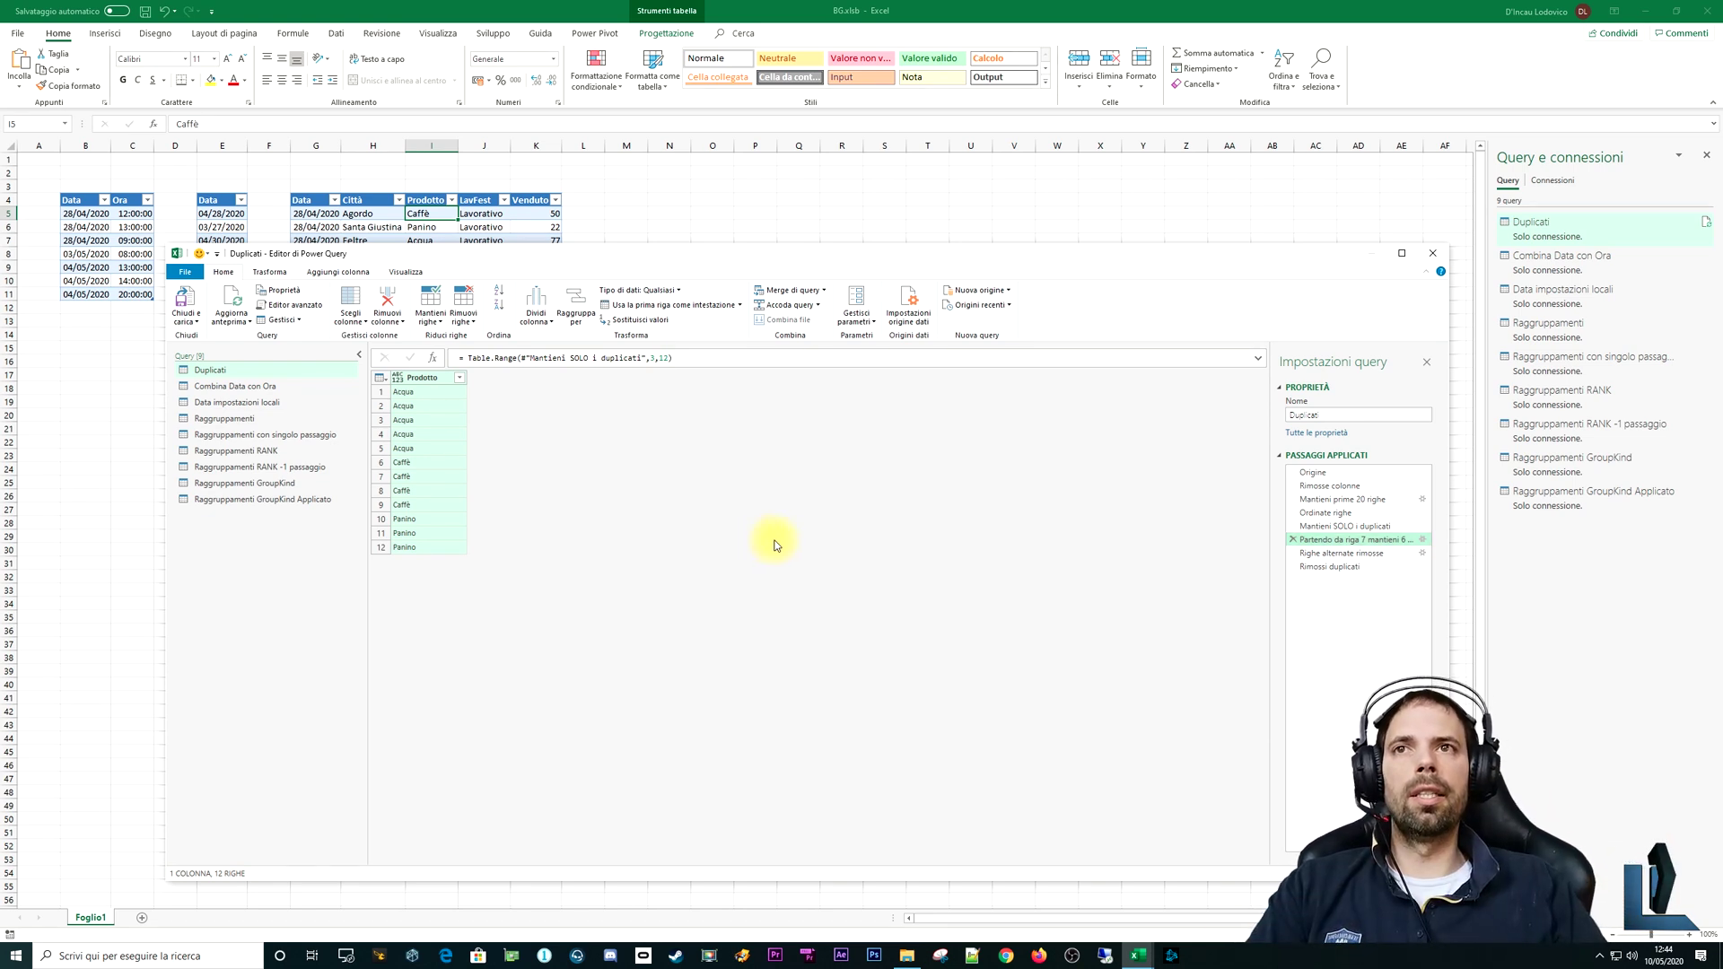
mouse_move(1341, 553)
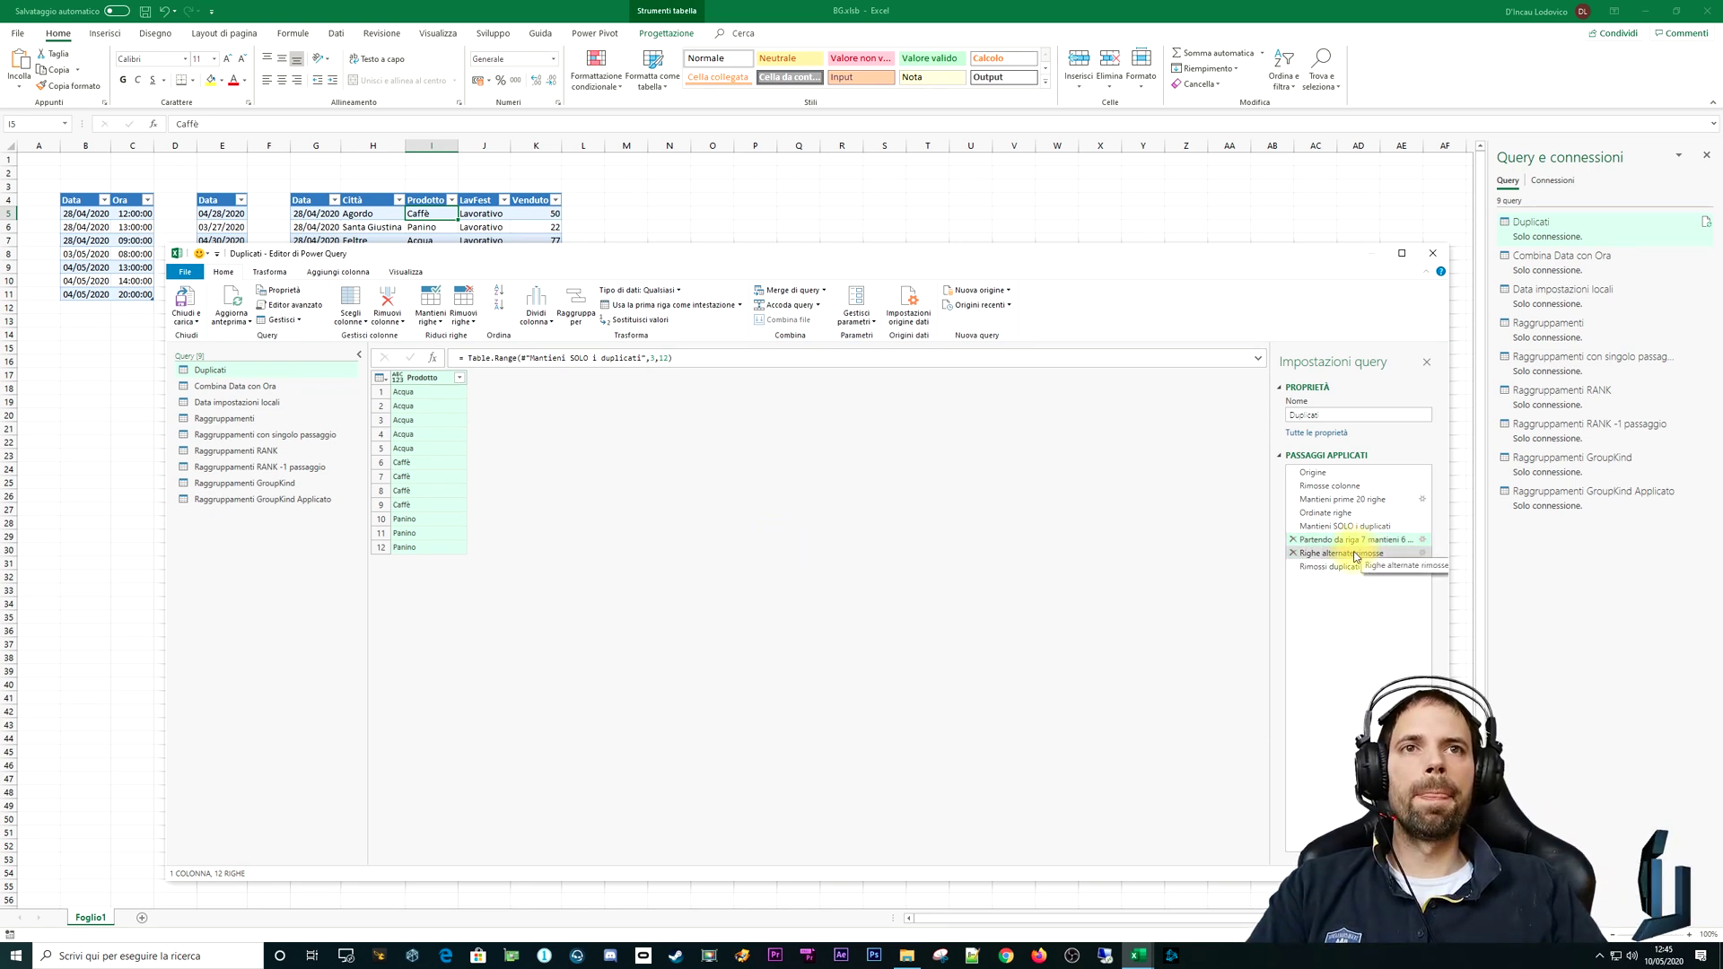
left_click(1357, 555)
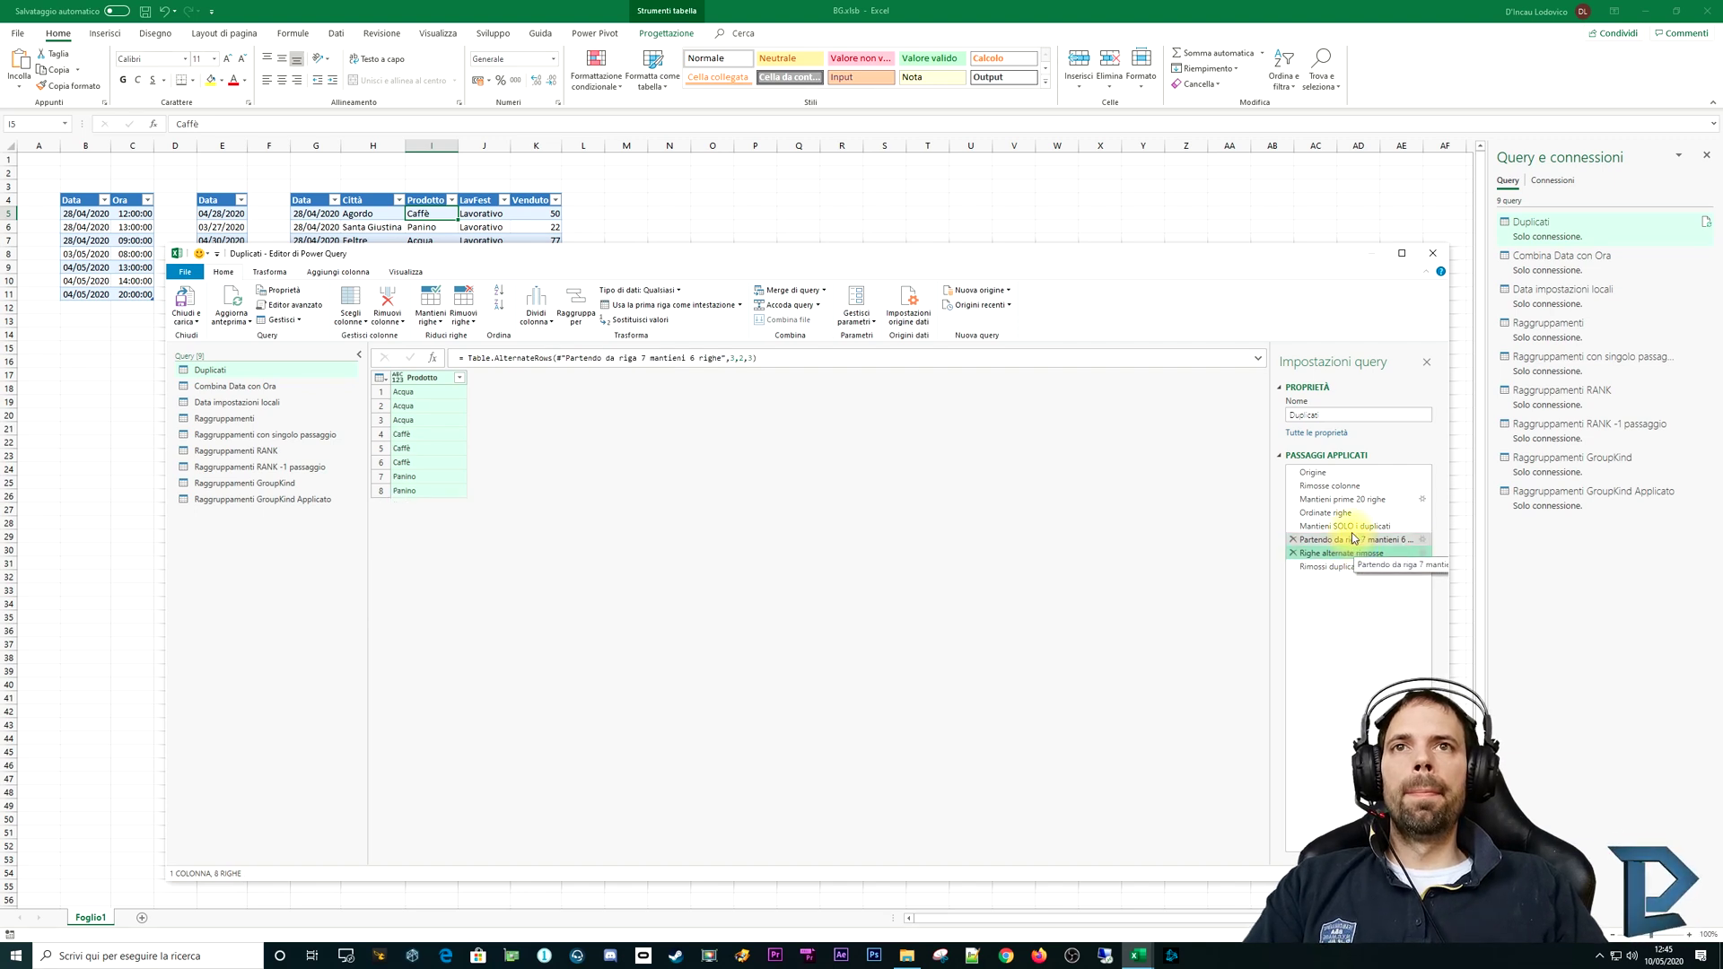
left_click(1356, 538)
left_click(464, 314)
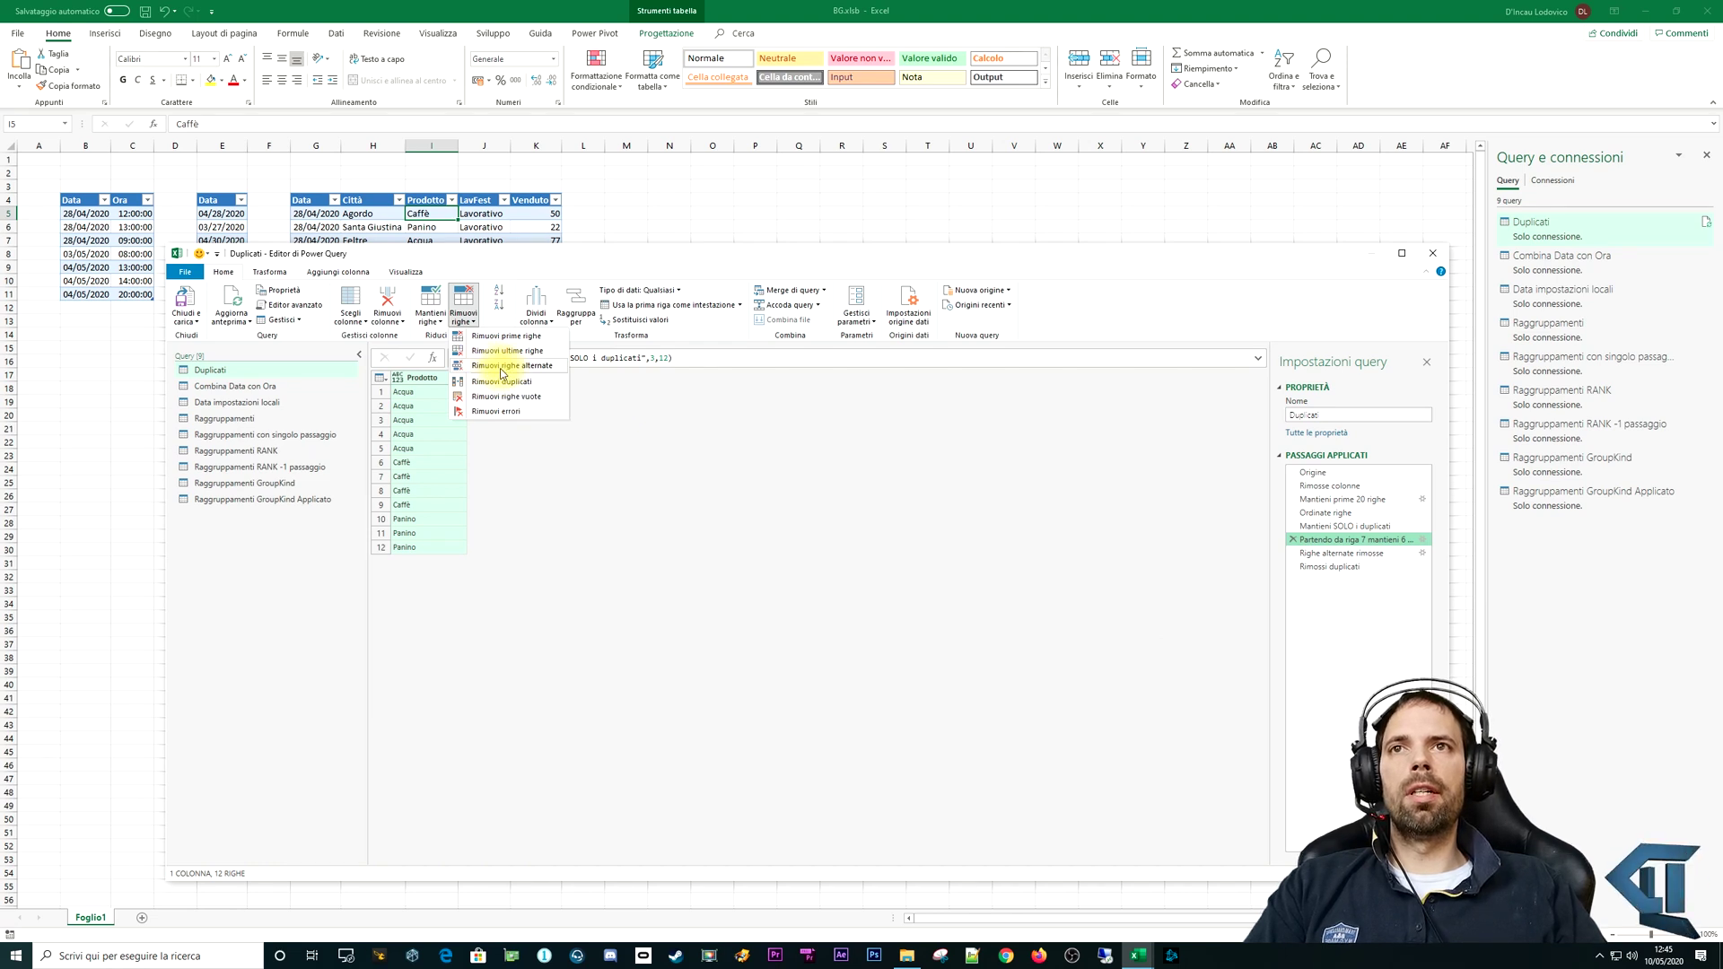
left_click(1334, 553)
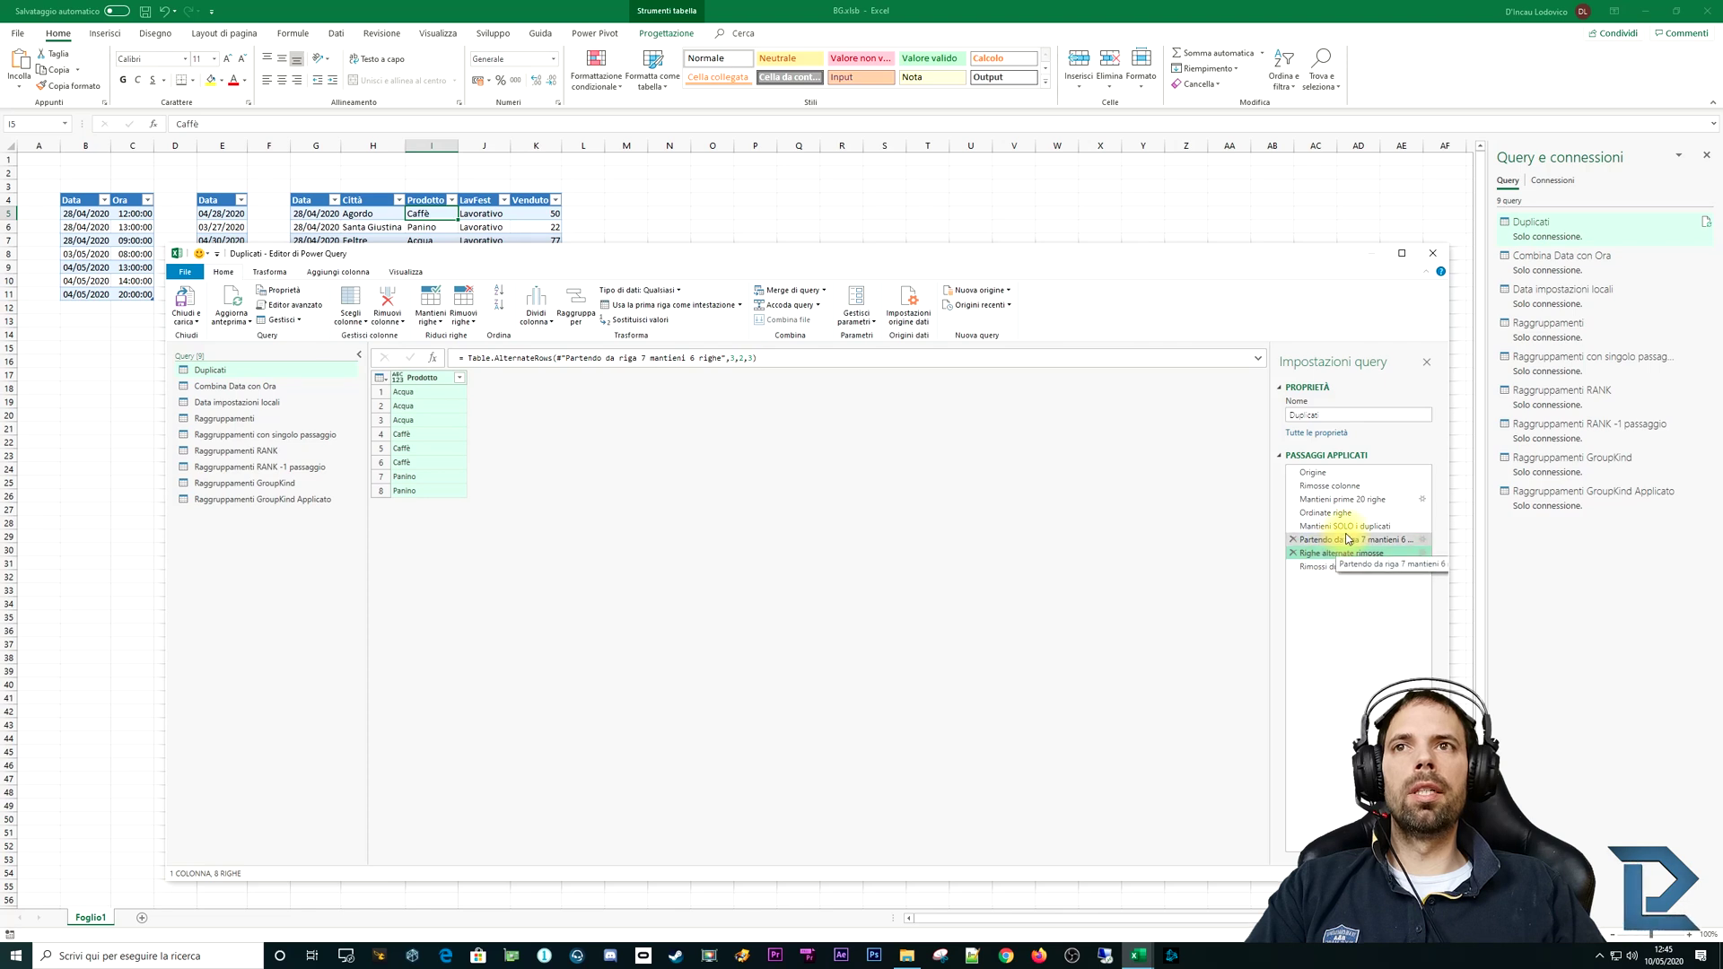
left_click(1346, 540)
Step: Insert a Rimuovi righe alternate step after the row-range step and set its first row to remove
left_click(464, 307)
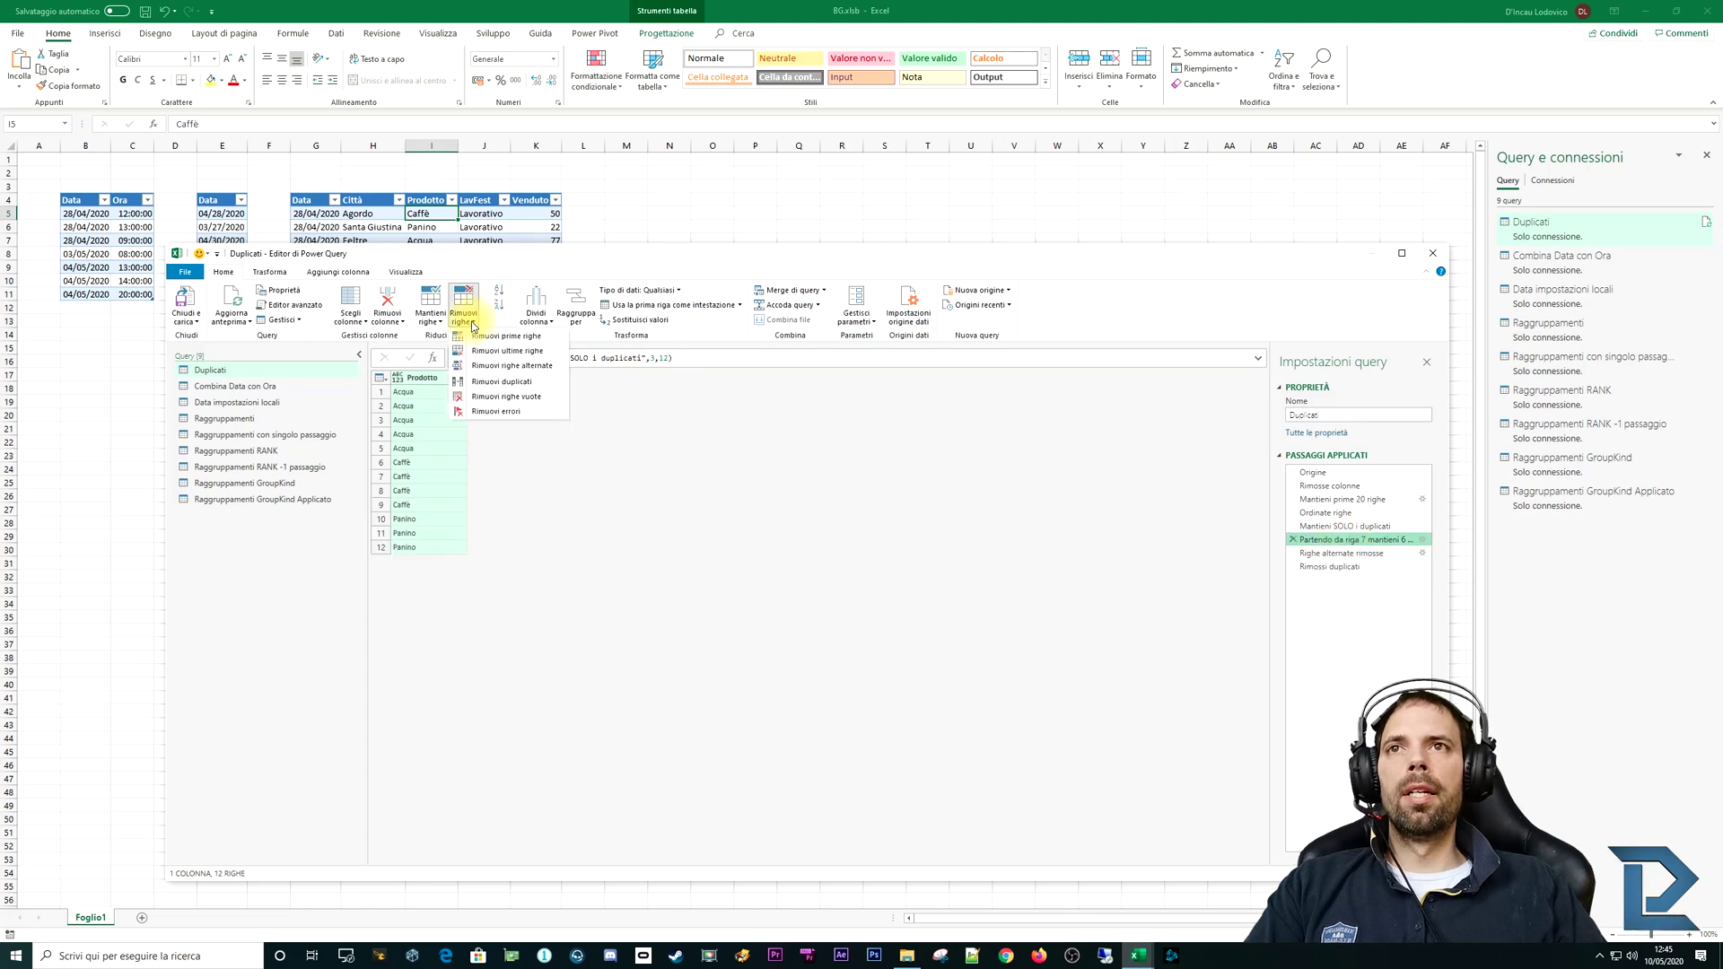
left_click(490, 373)
left_click(927, 511)
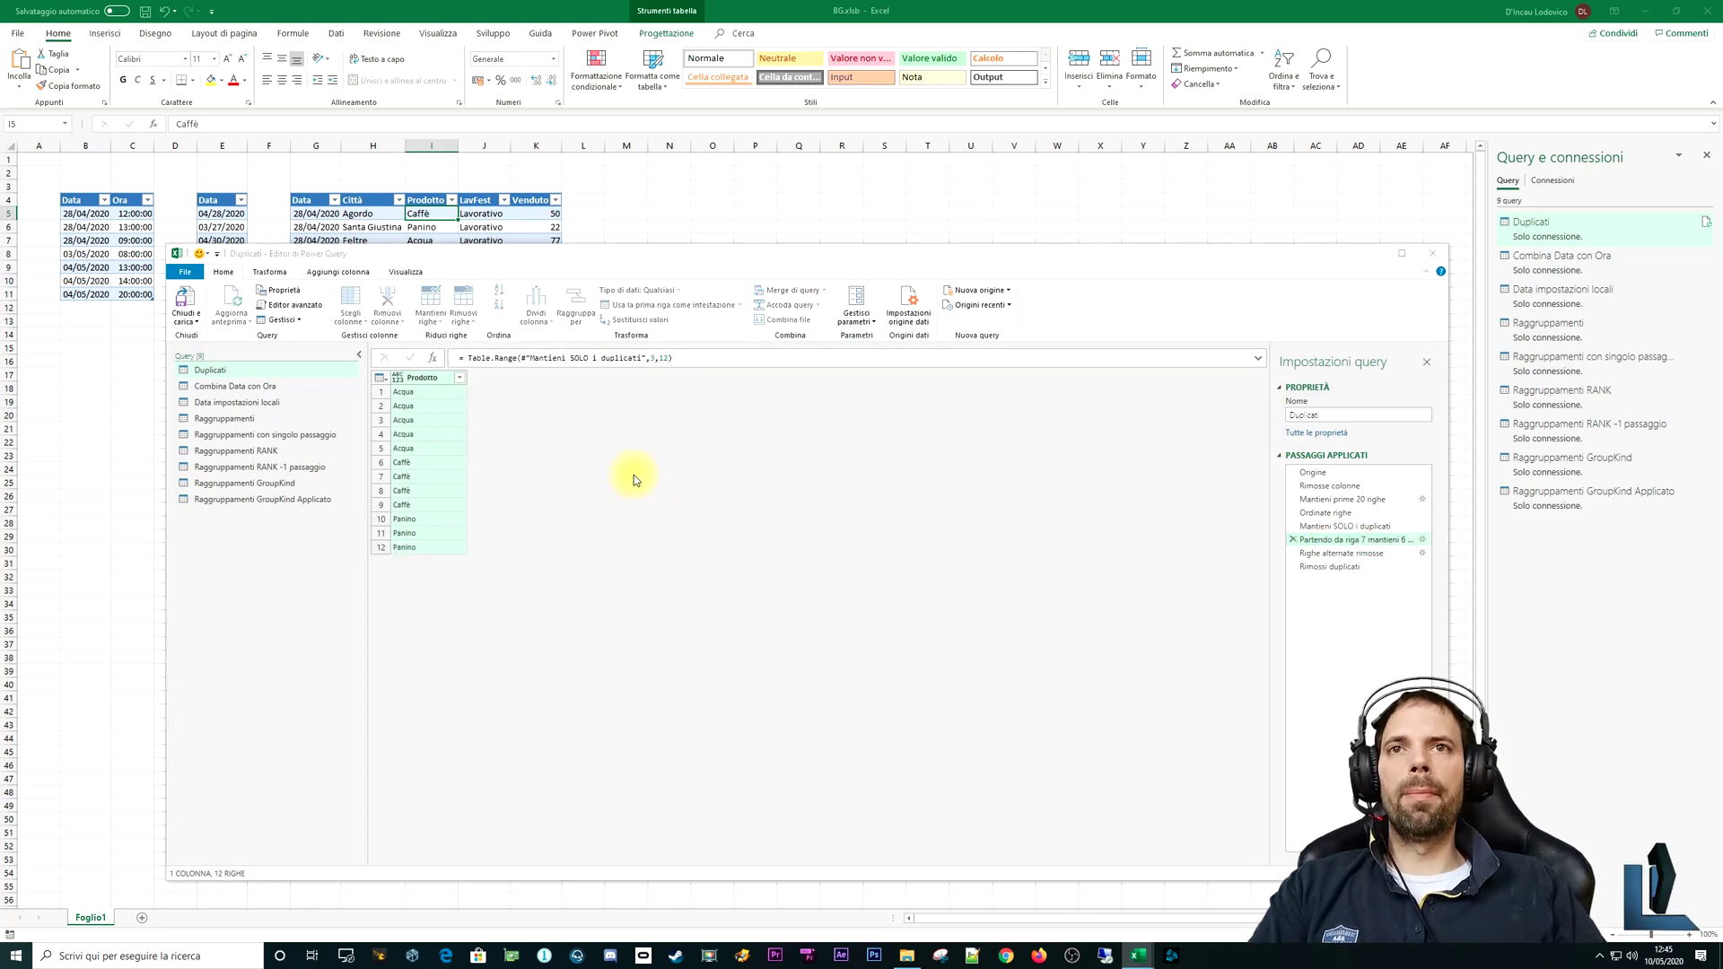
left_click(682, 449)
Step: Enter 3 as first row to remove, 2 rows to remove and 3 rows to keep
type("3")
left_click(681, 480)
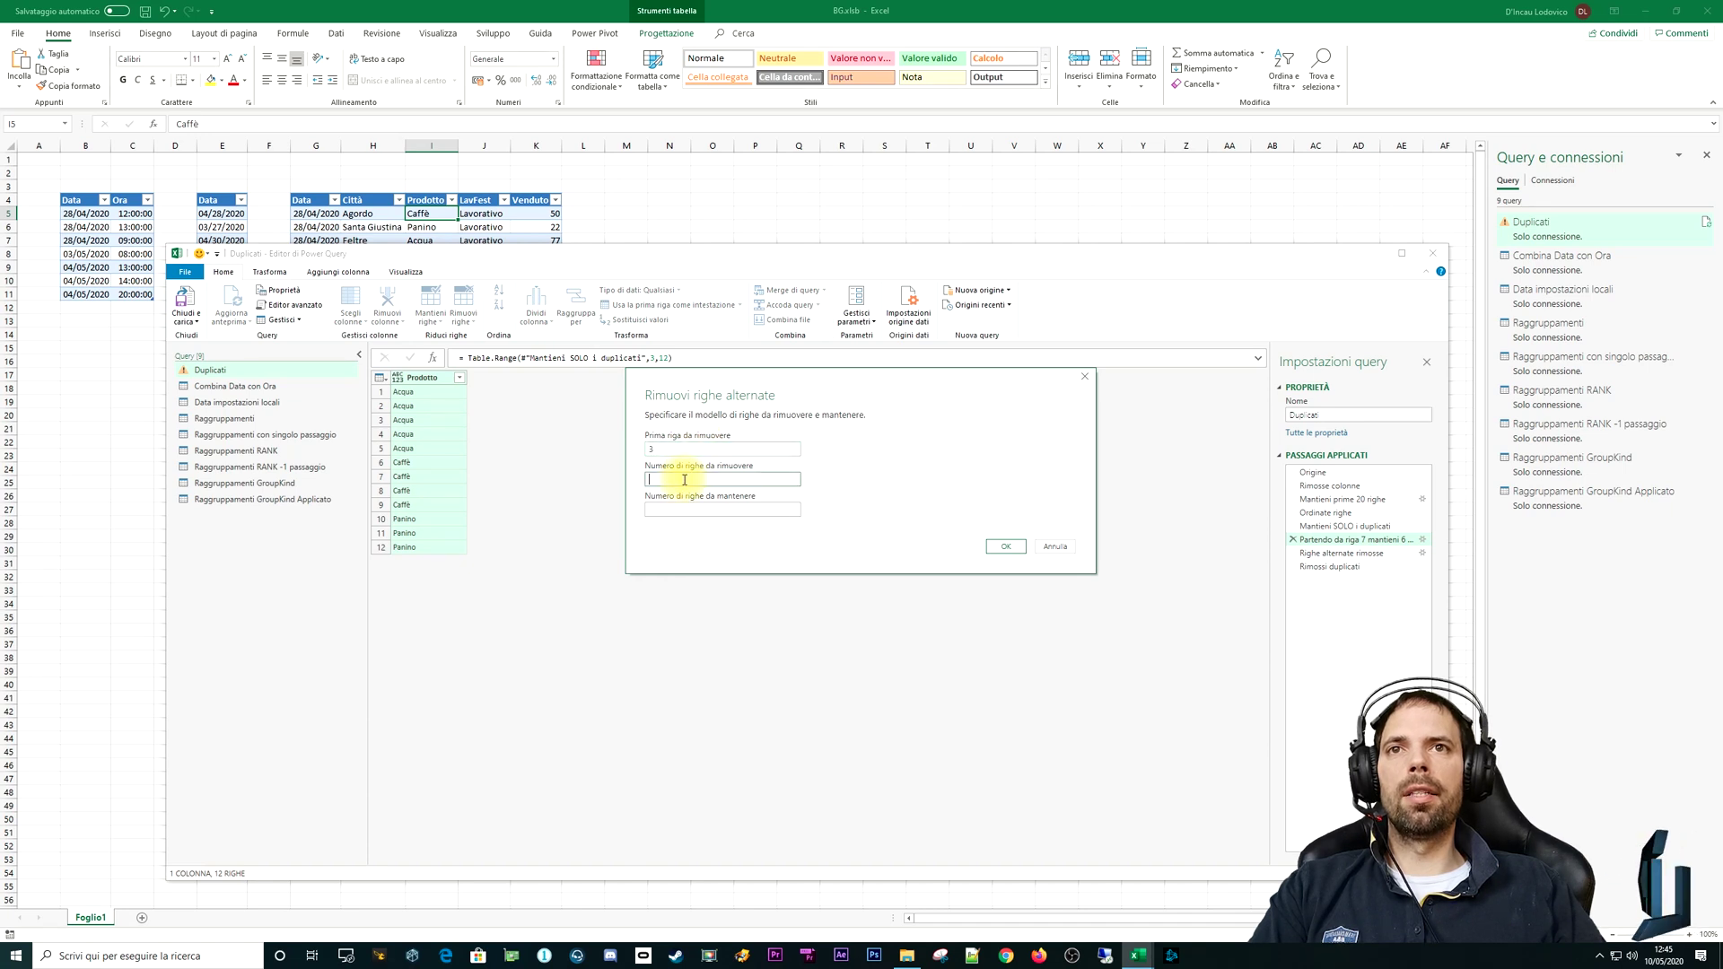
type("2")
left_click(680, 508)
type("3")
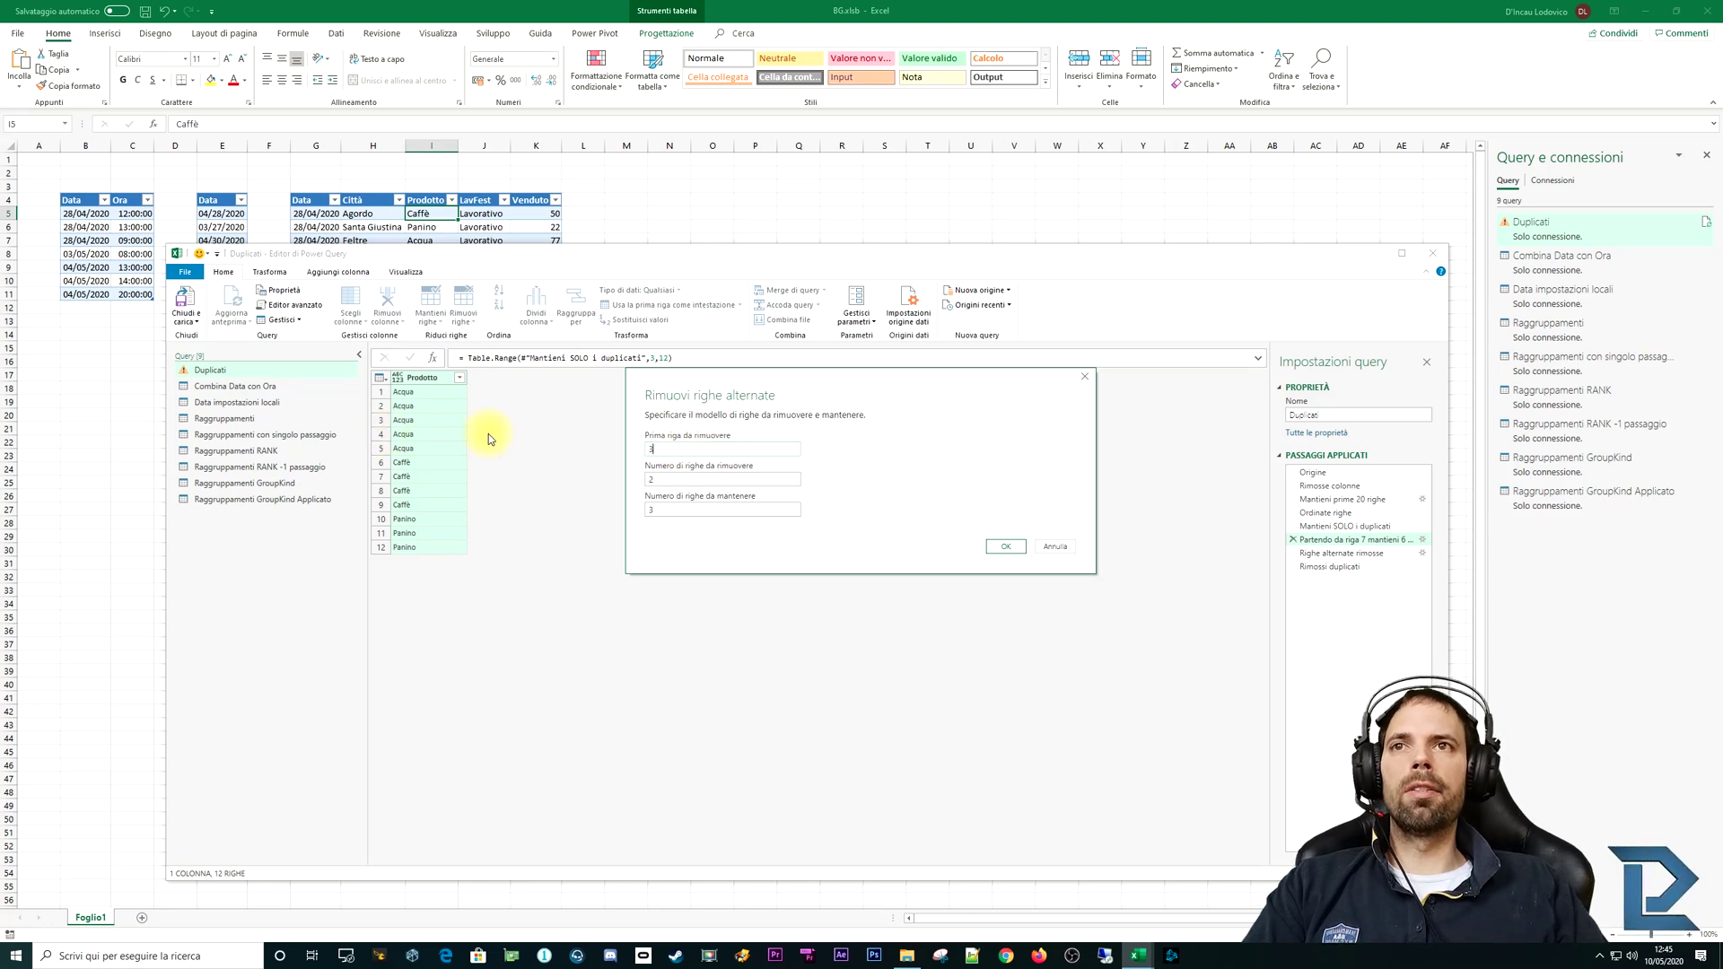
Step: Cancel the alternate-rows dialog and preview the existing Righe alternate rimosse step's 8 rows
double_click(650, 449)
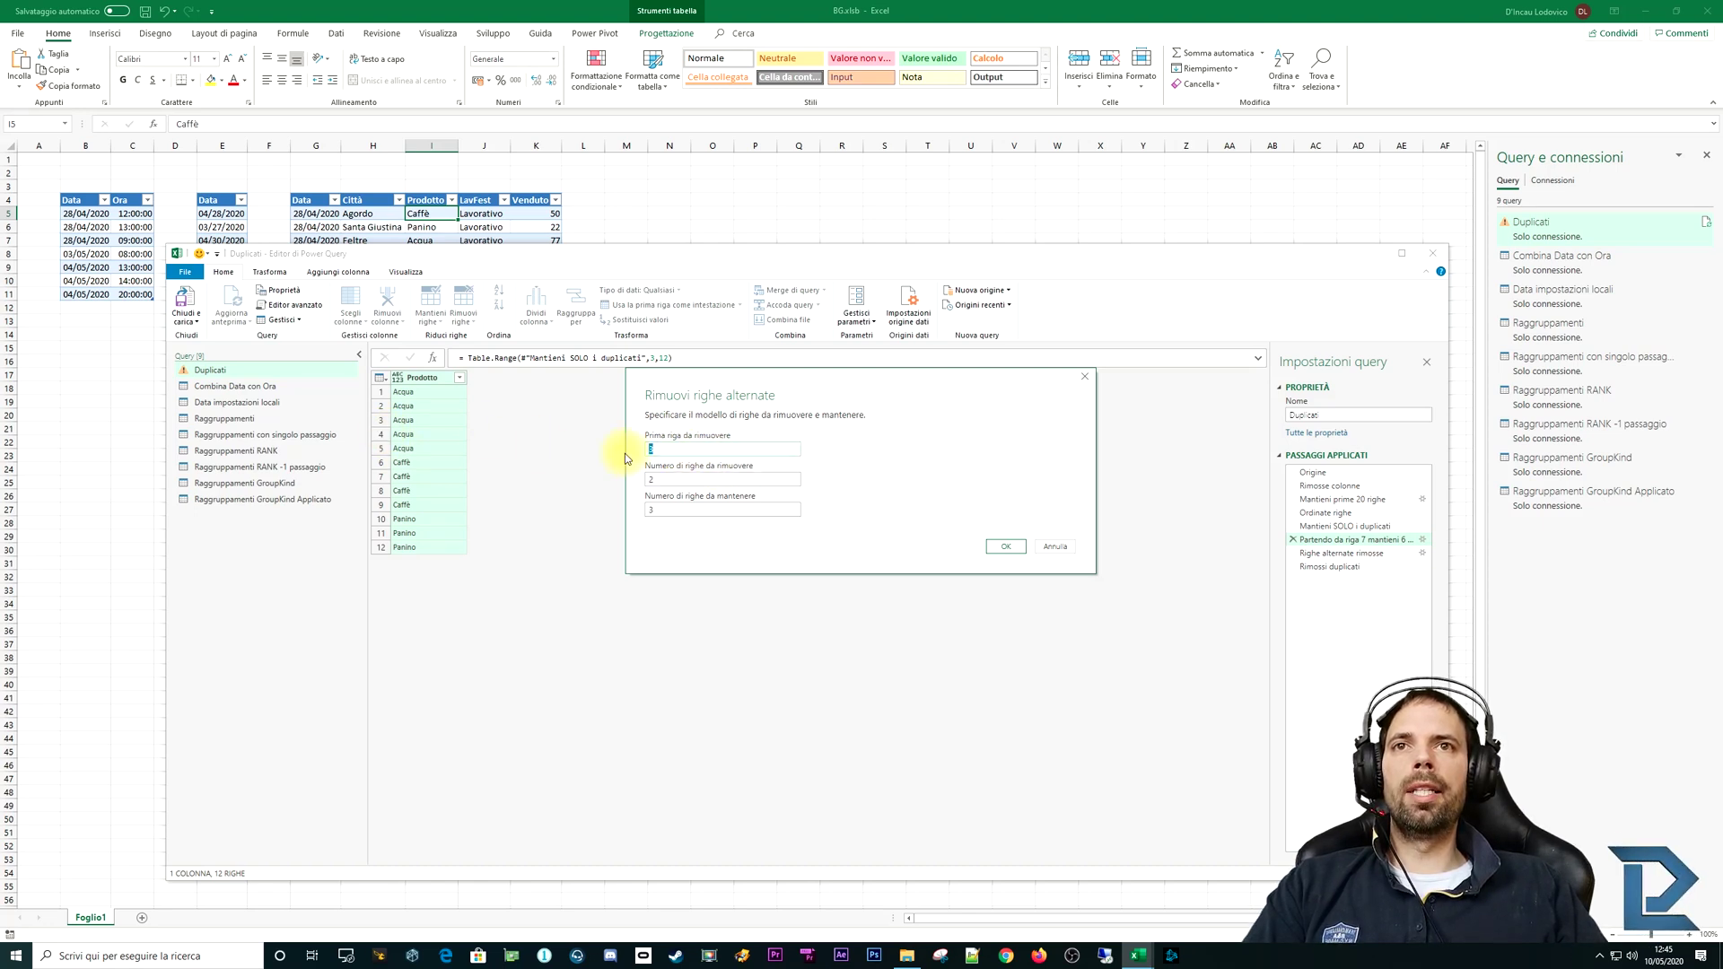
double_click(682, 477)
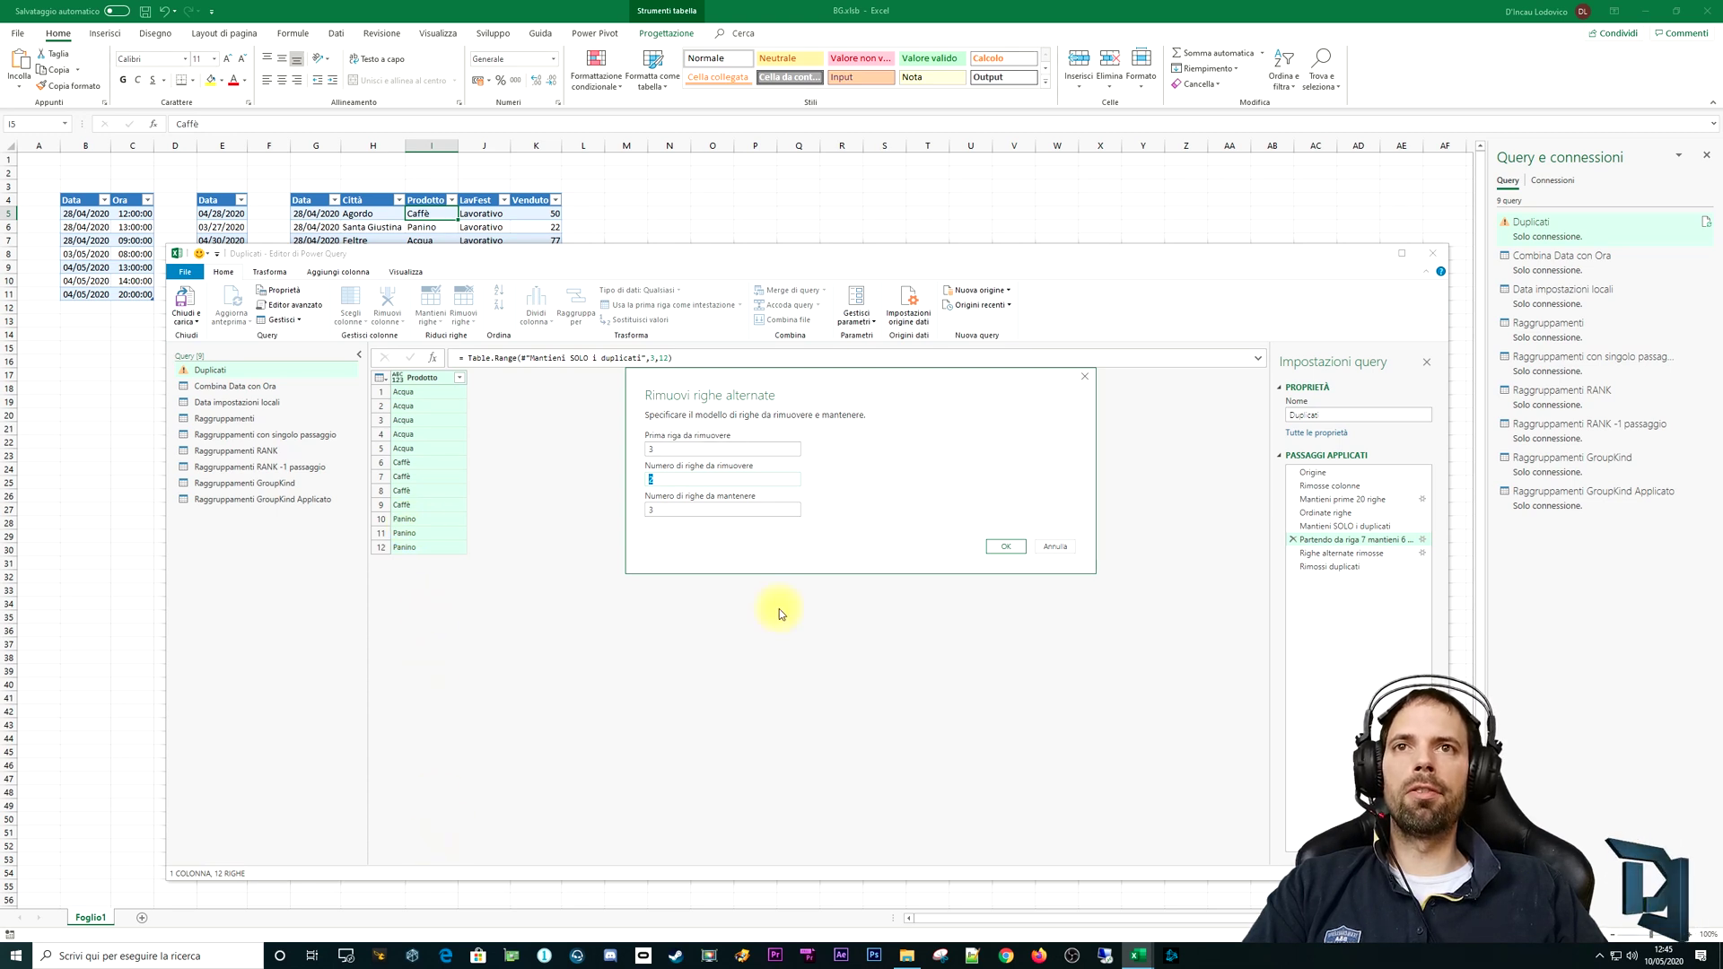
left_click(1056, 548)
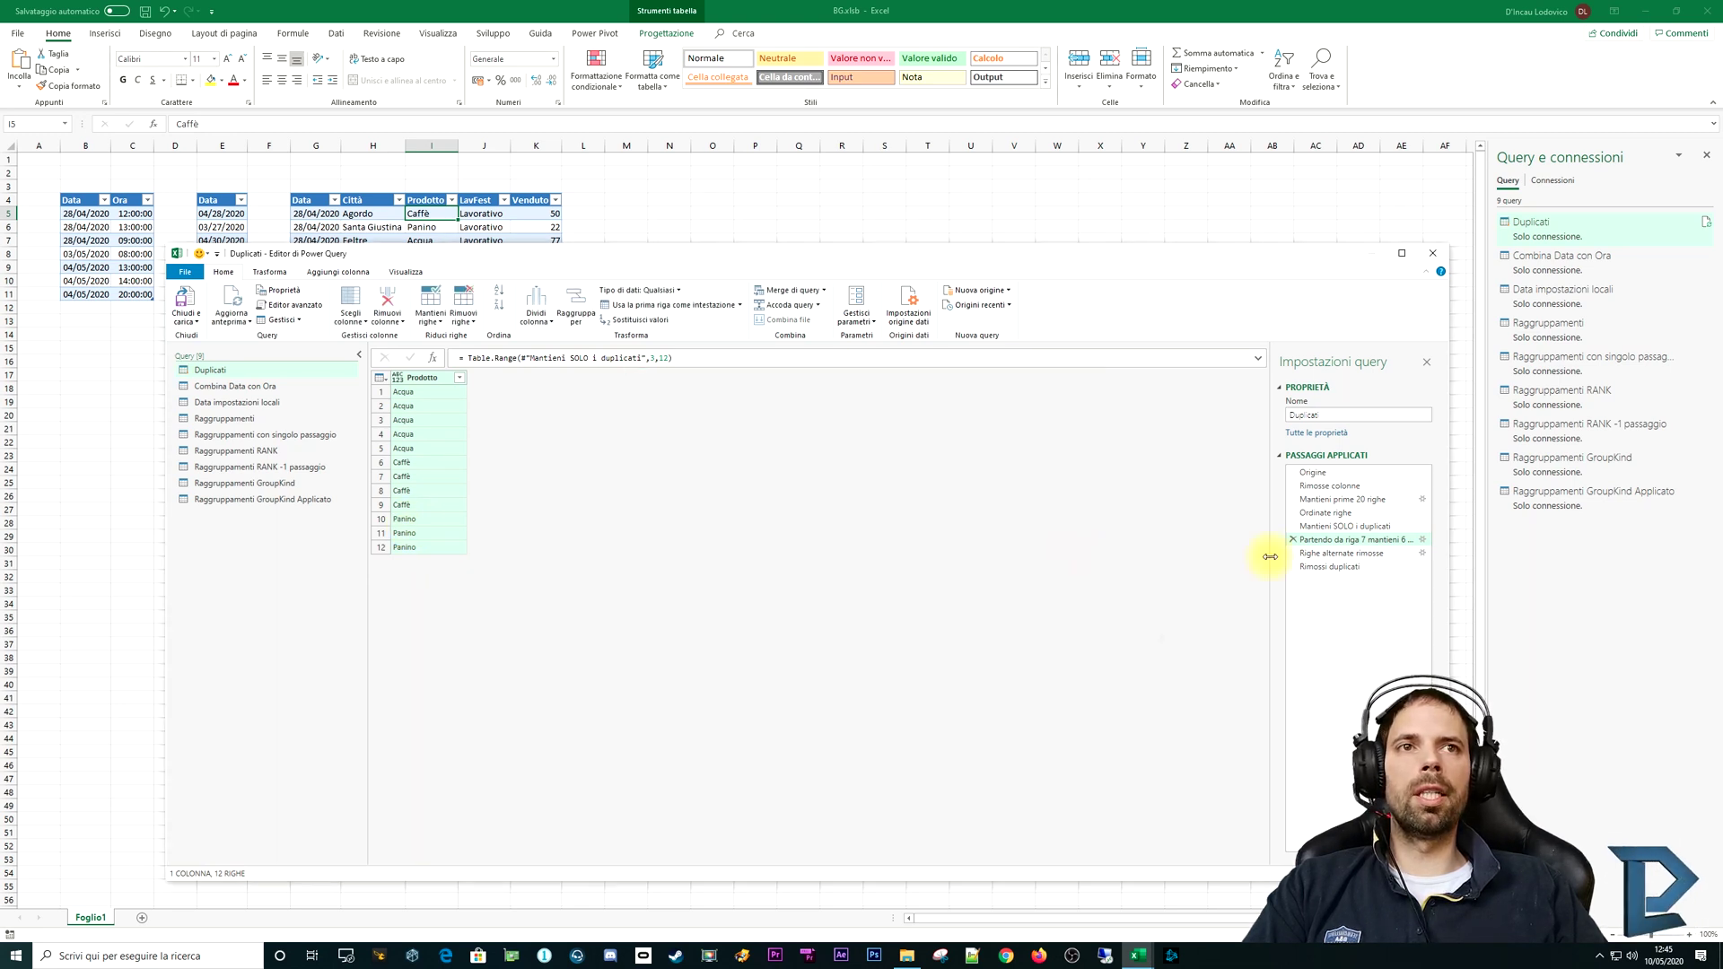
left_click(1324, 553)
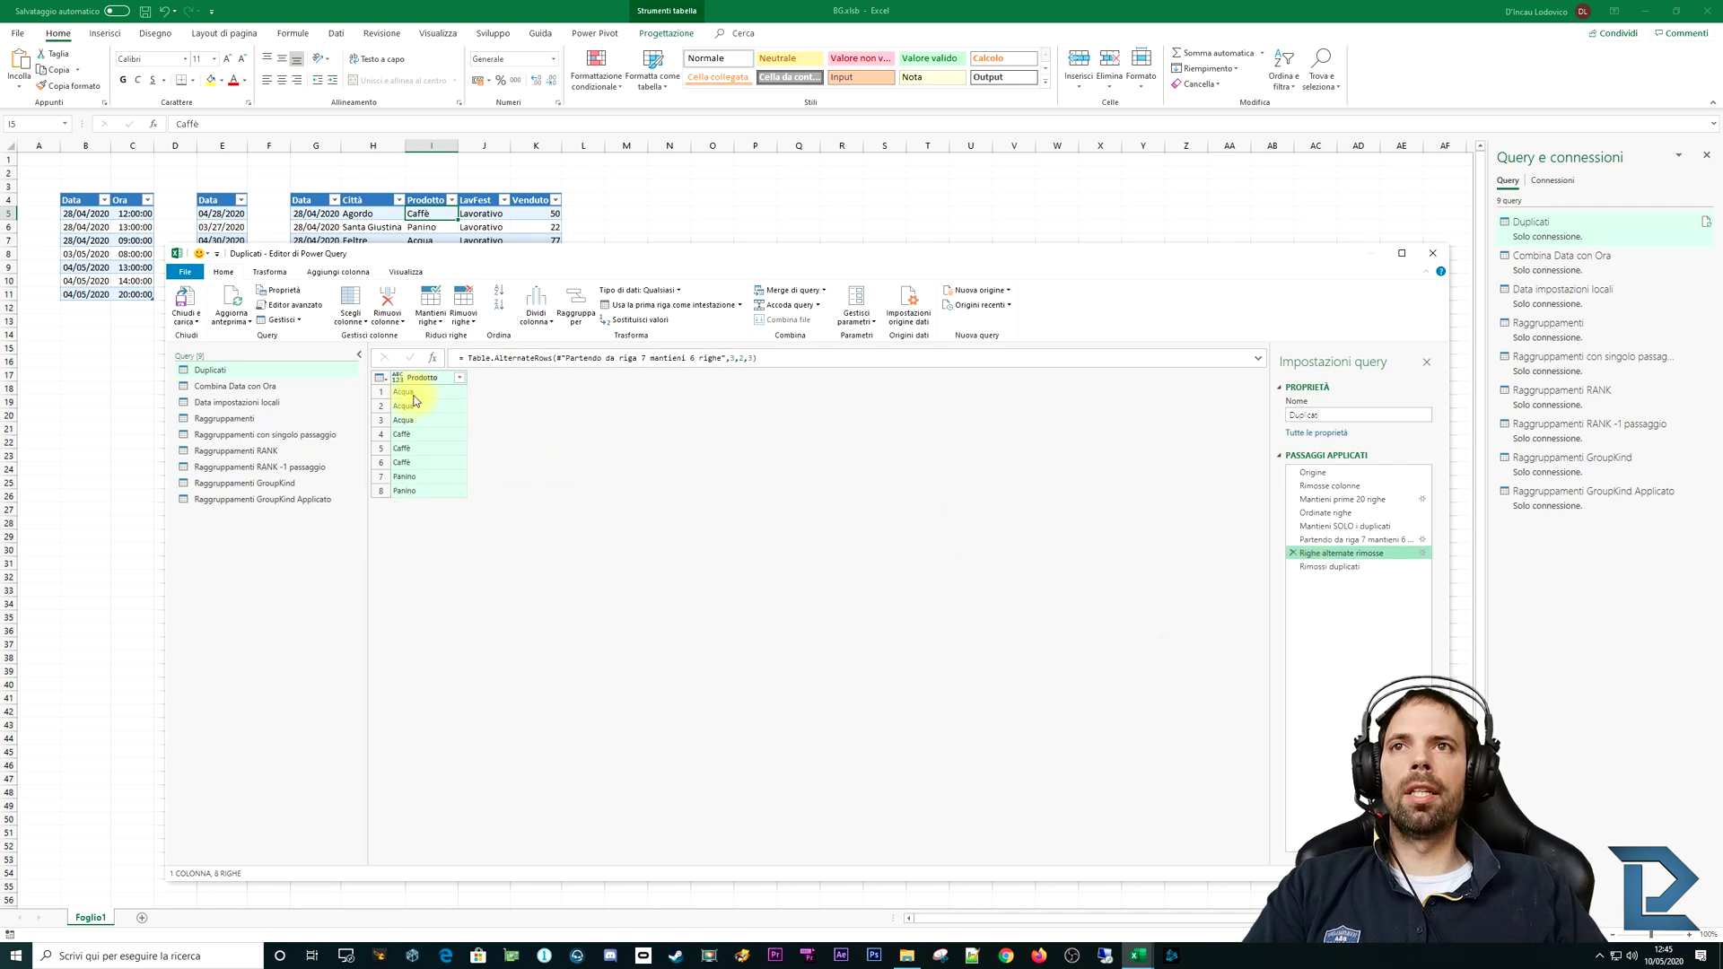
Step: Compare the 12 rows before and 8 rows after alternate removal, then show Mantieni and Rimuovi righe options
left_click(1297, 540)
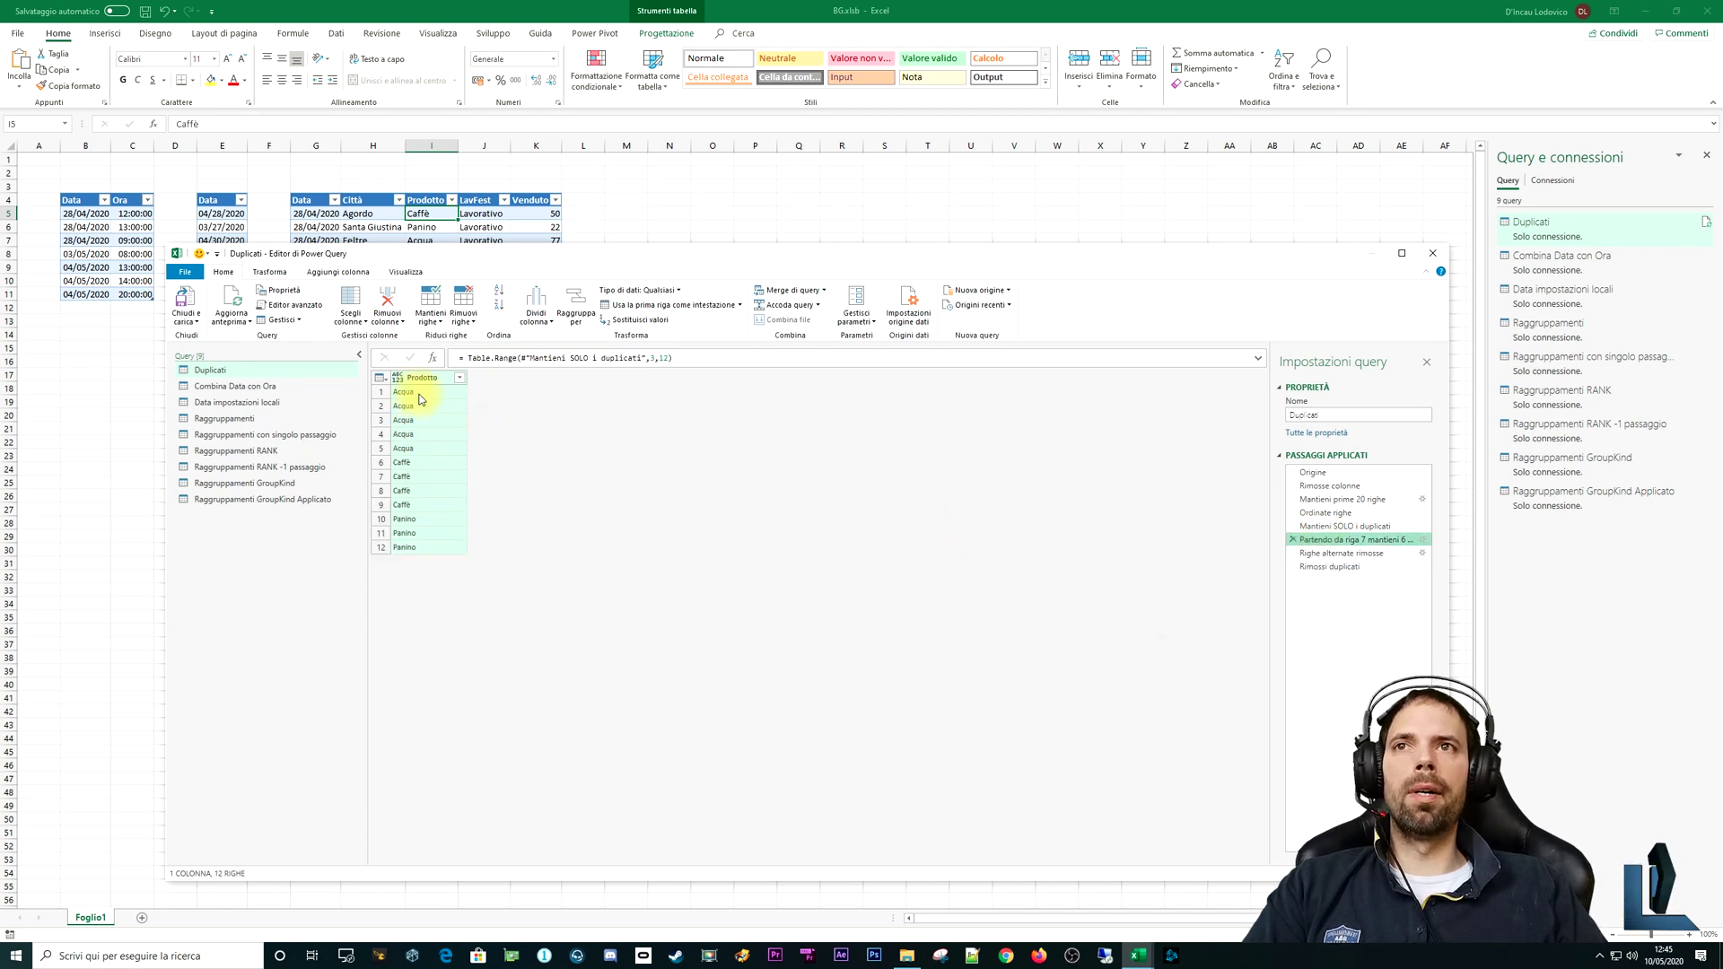
mouse_move(1341, 553)
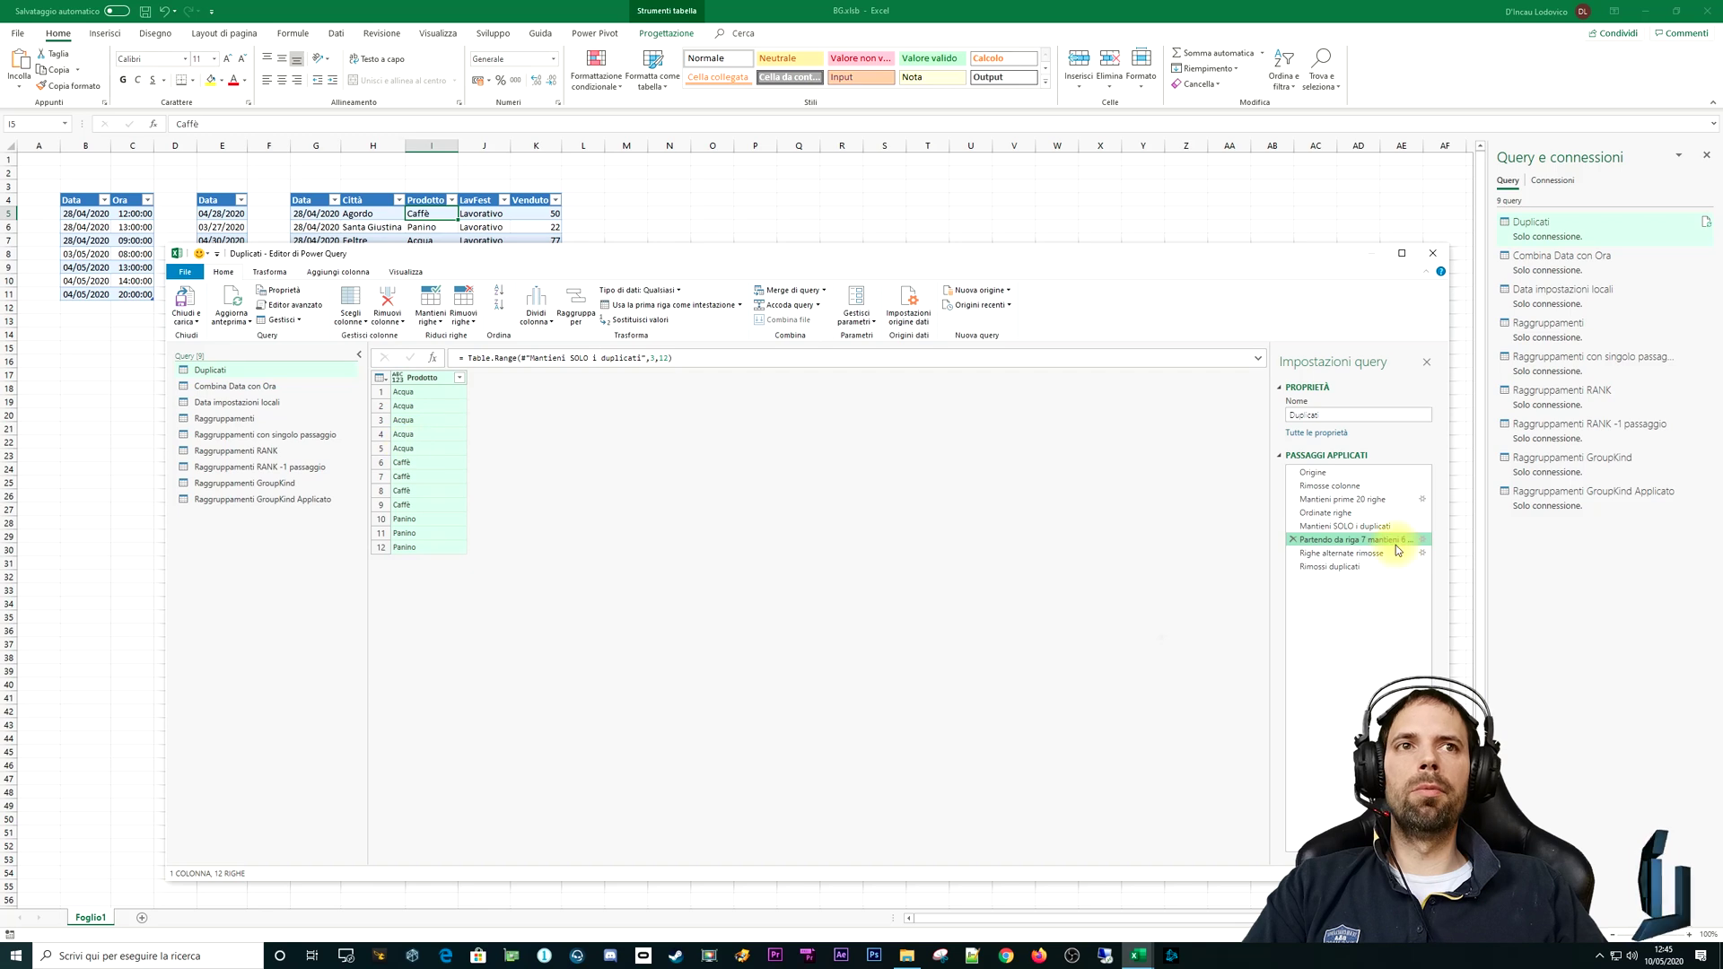
left_click(1321, 553)
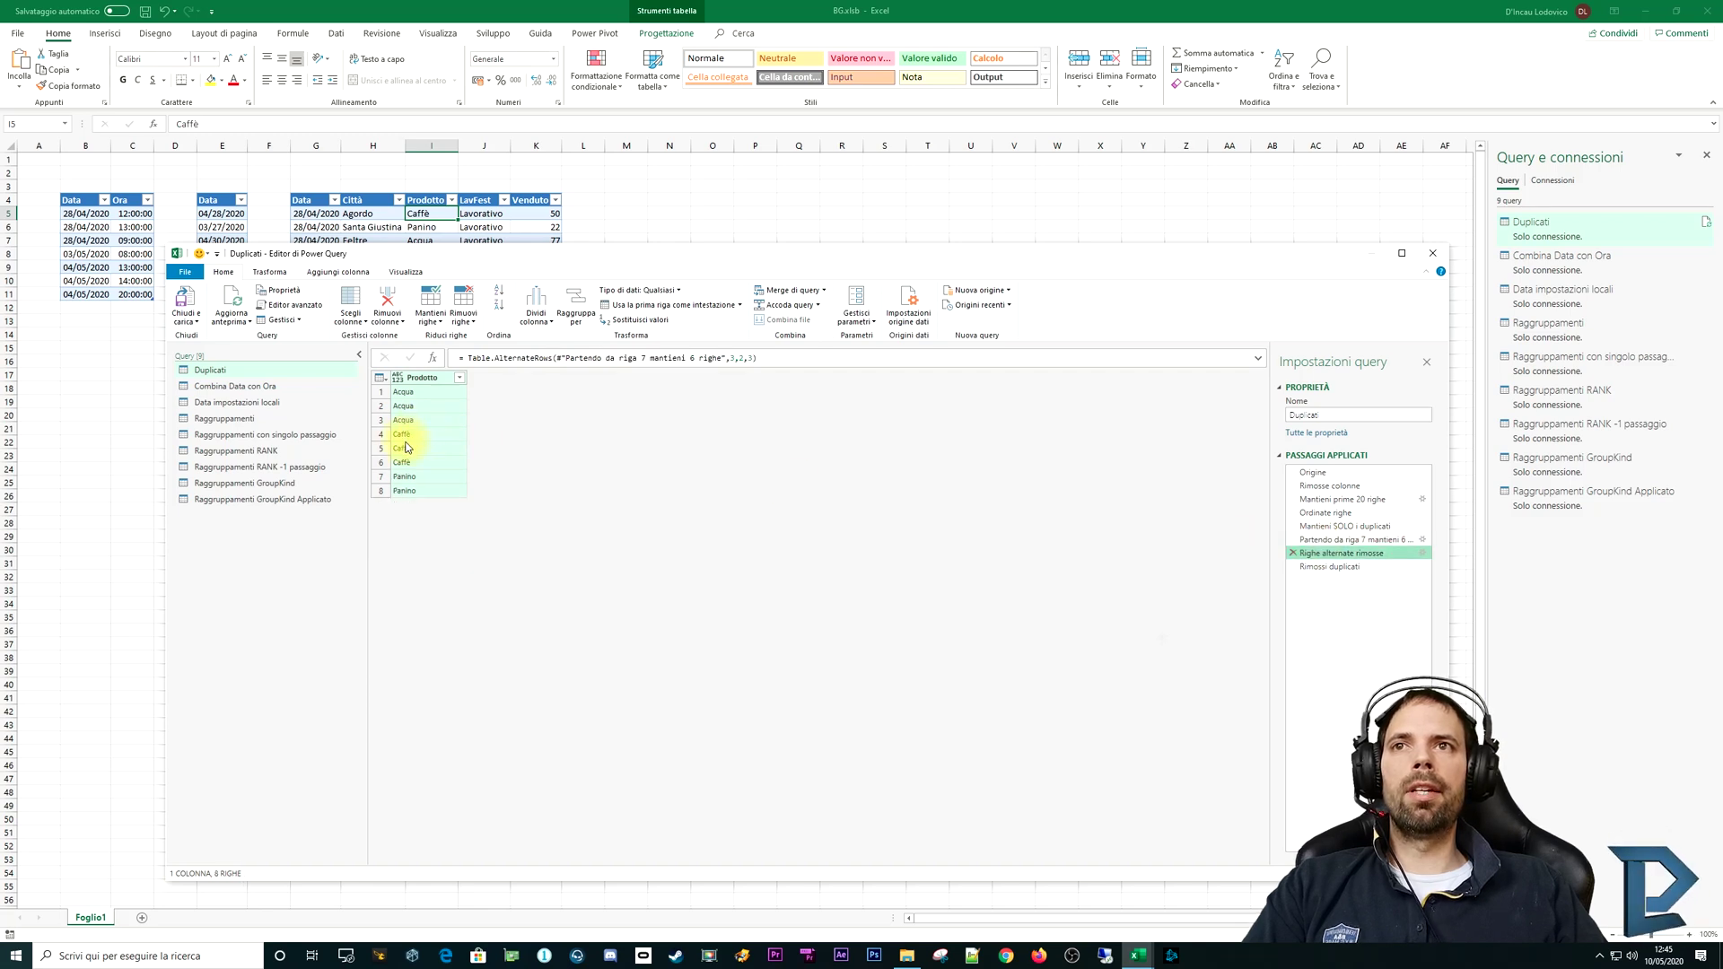
left_click(1333, 539)
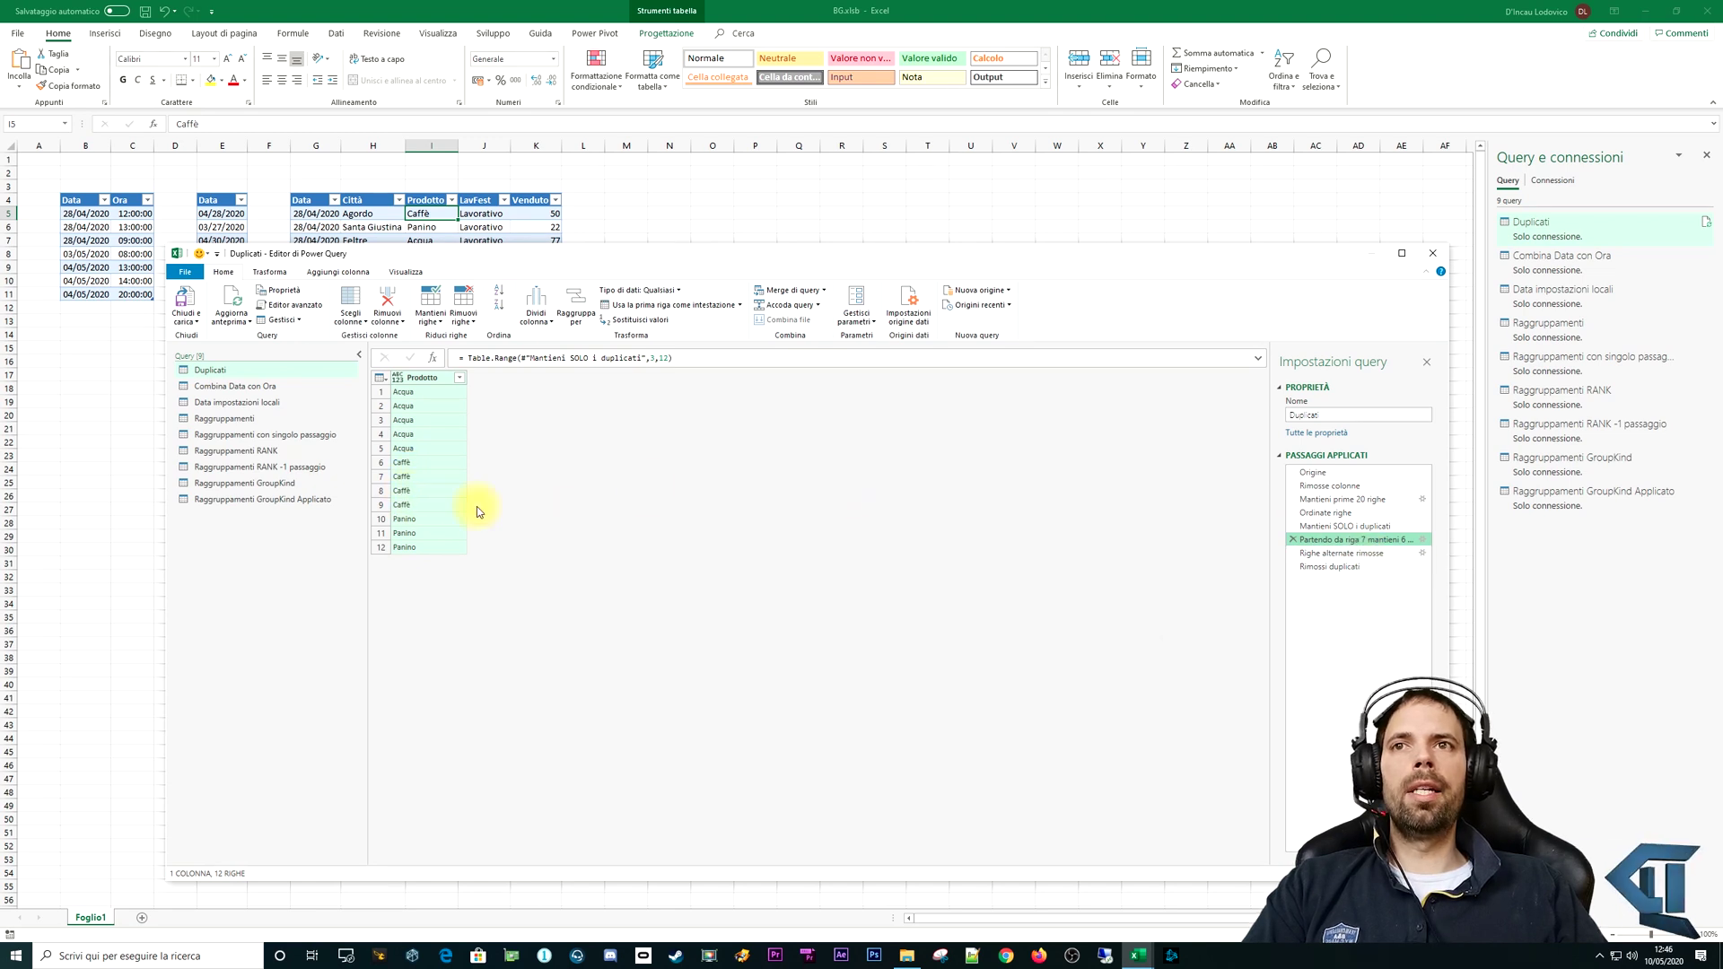
left_click(1311, 553)
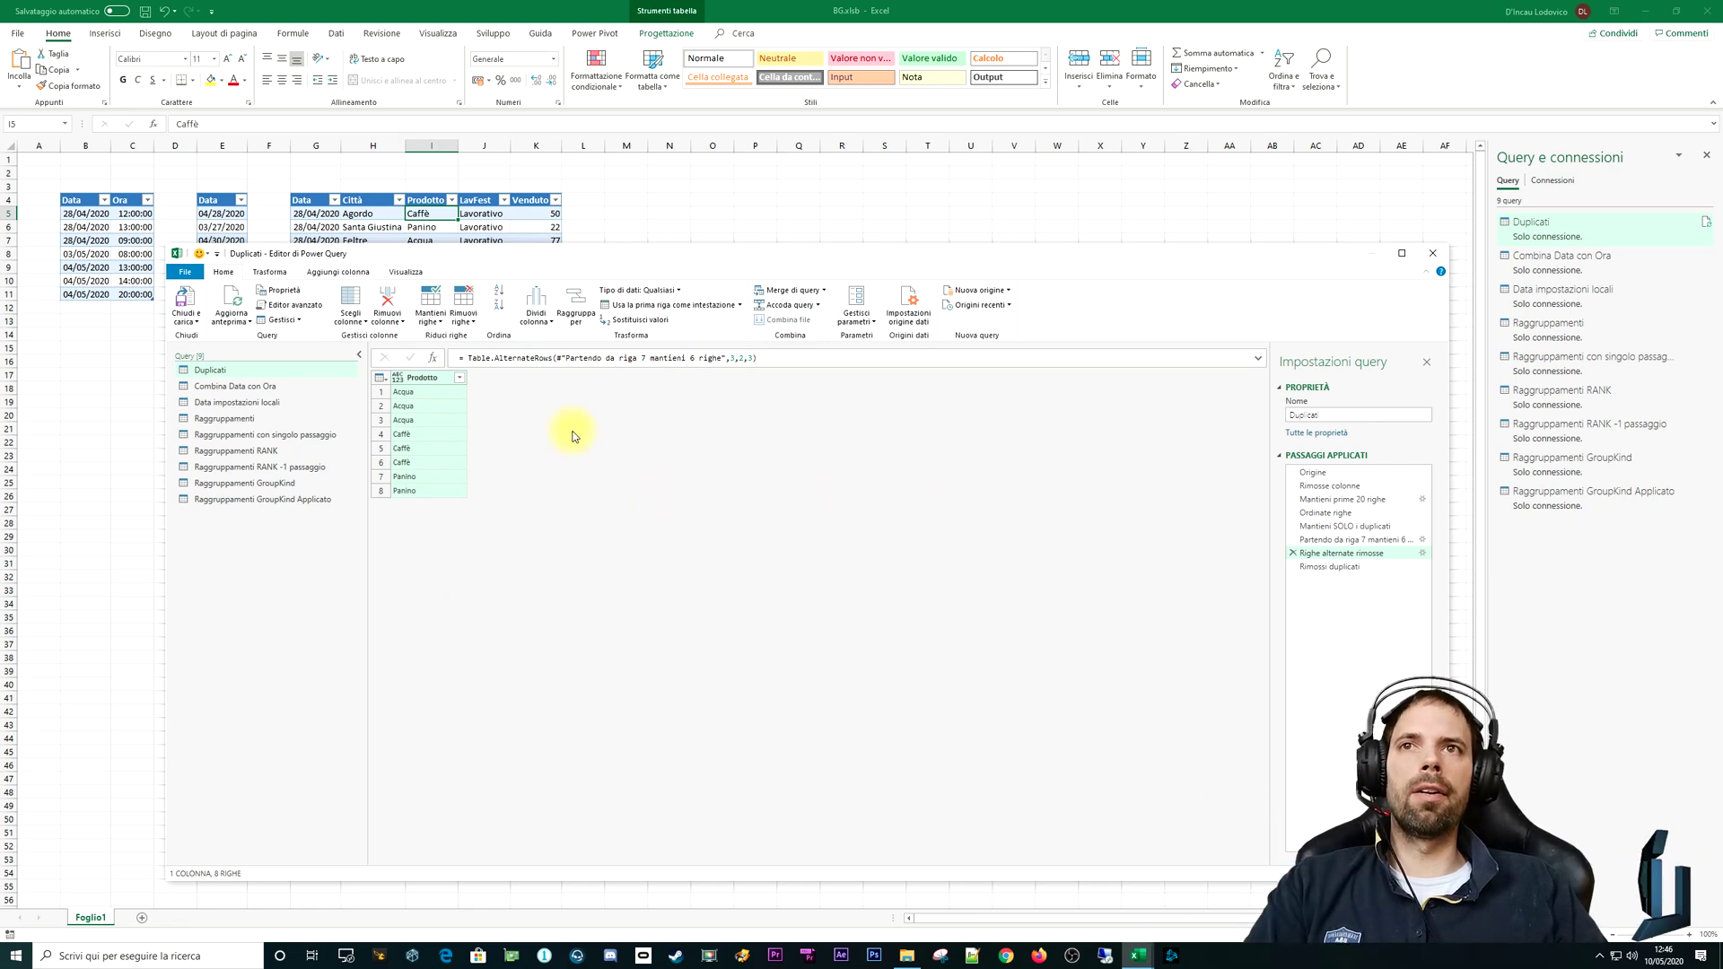
left_click(431, 316)
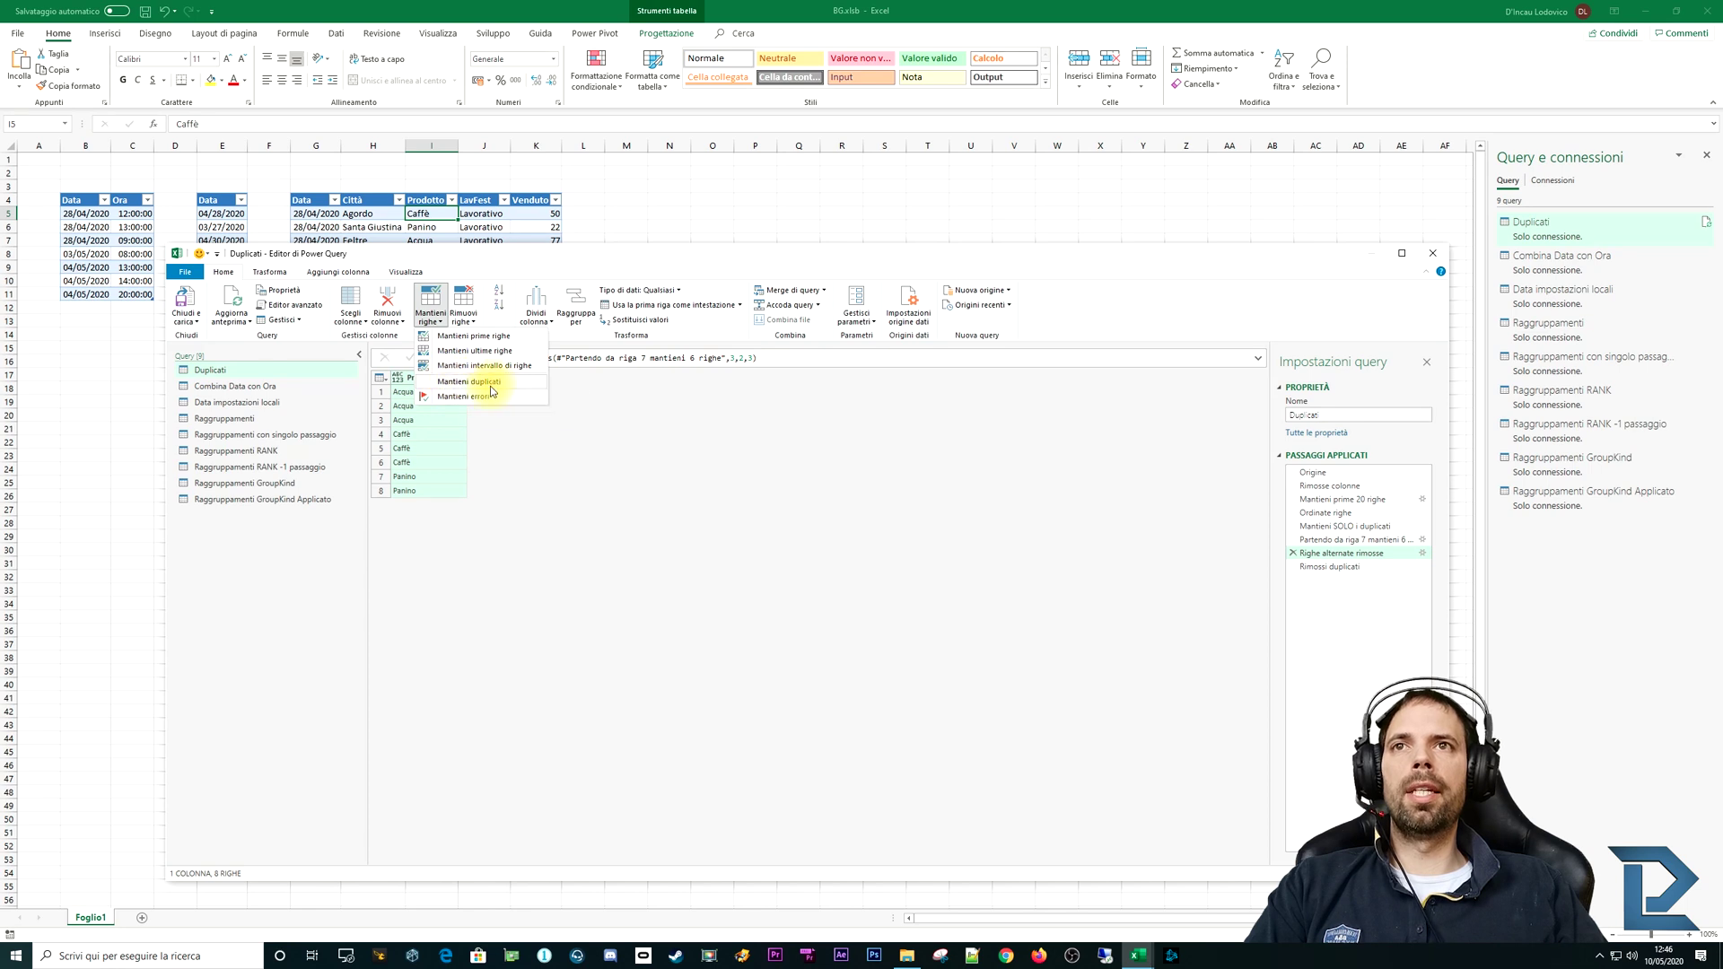
left_click(466, 318)
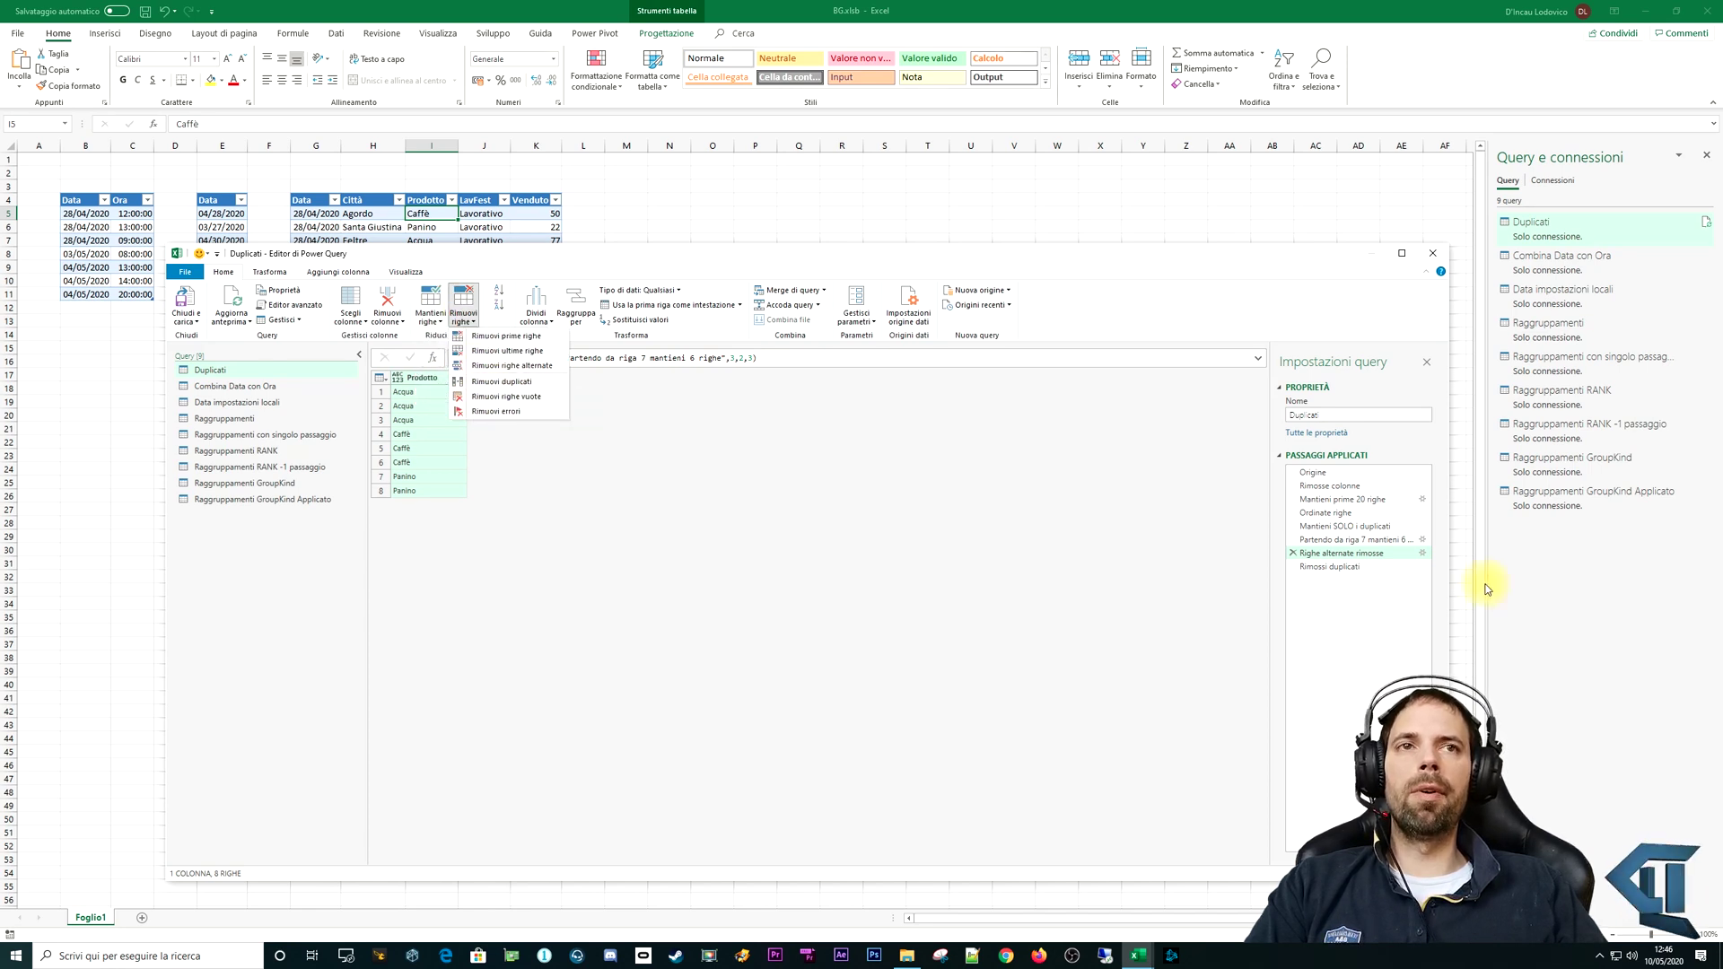
Step: Compare the Rimossi duplicati result (Acqua, Caffè, Panino) with the 8 rows before it
left_click(1330, 567)
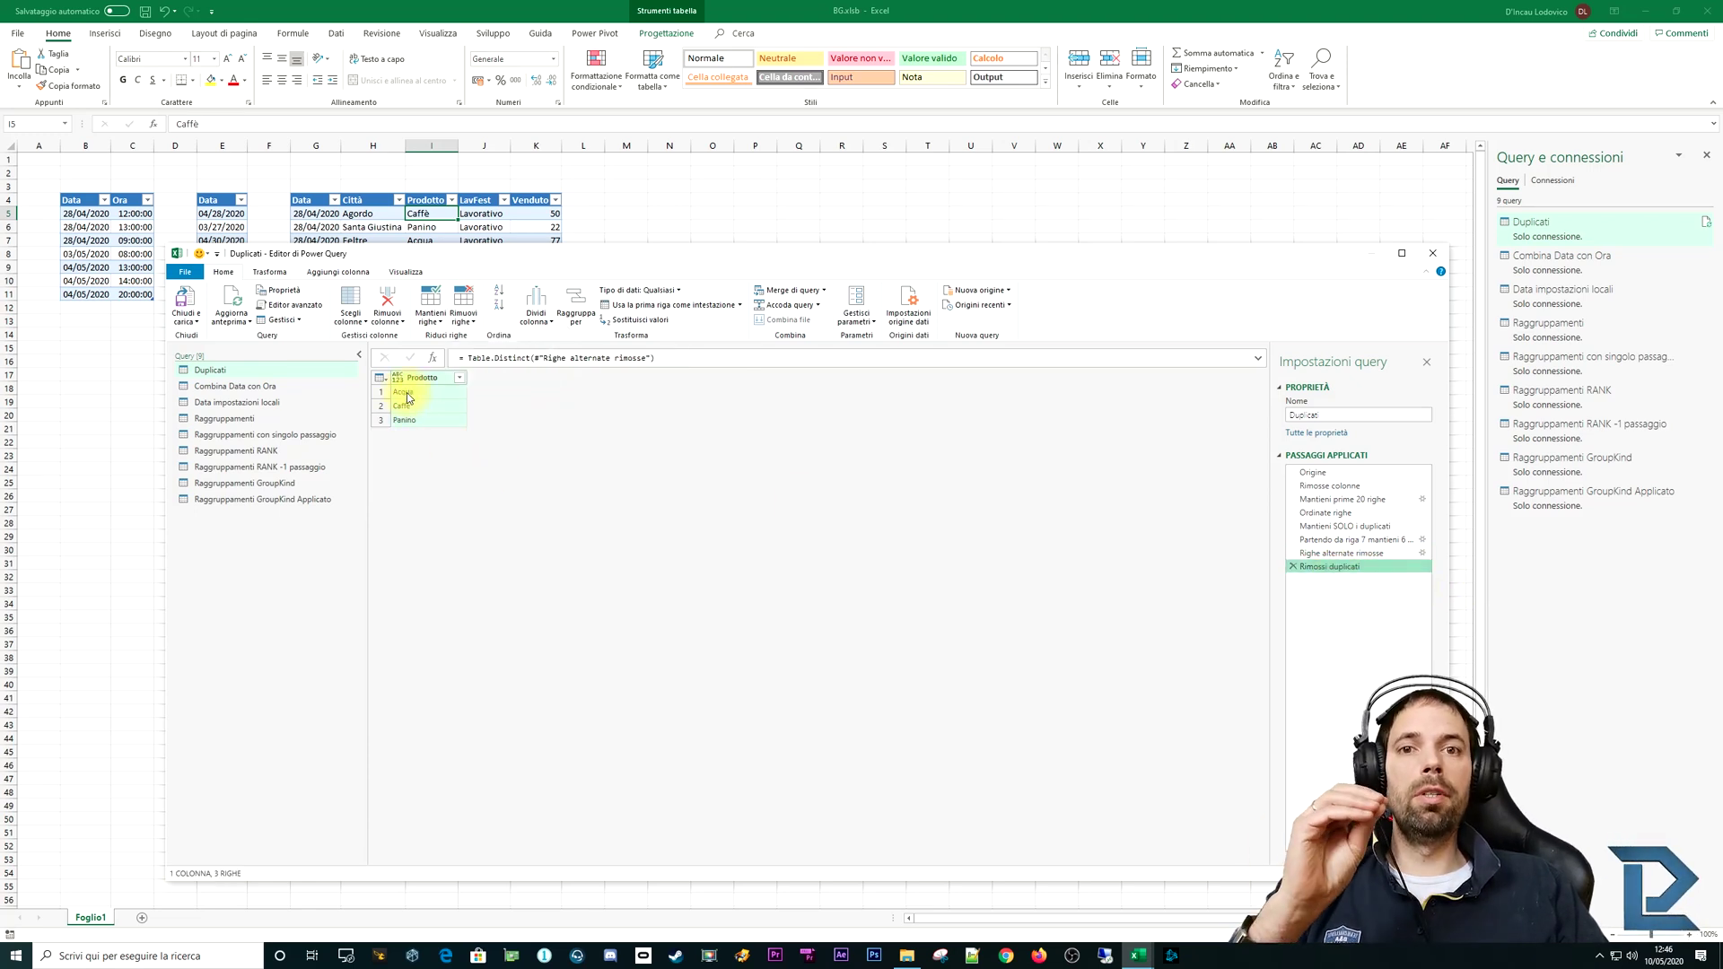
left_click(525, 508)
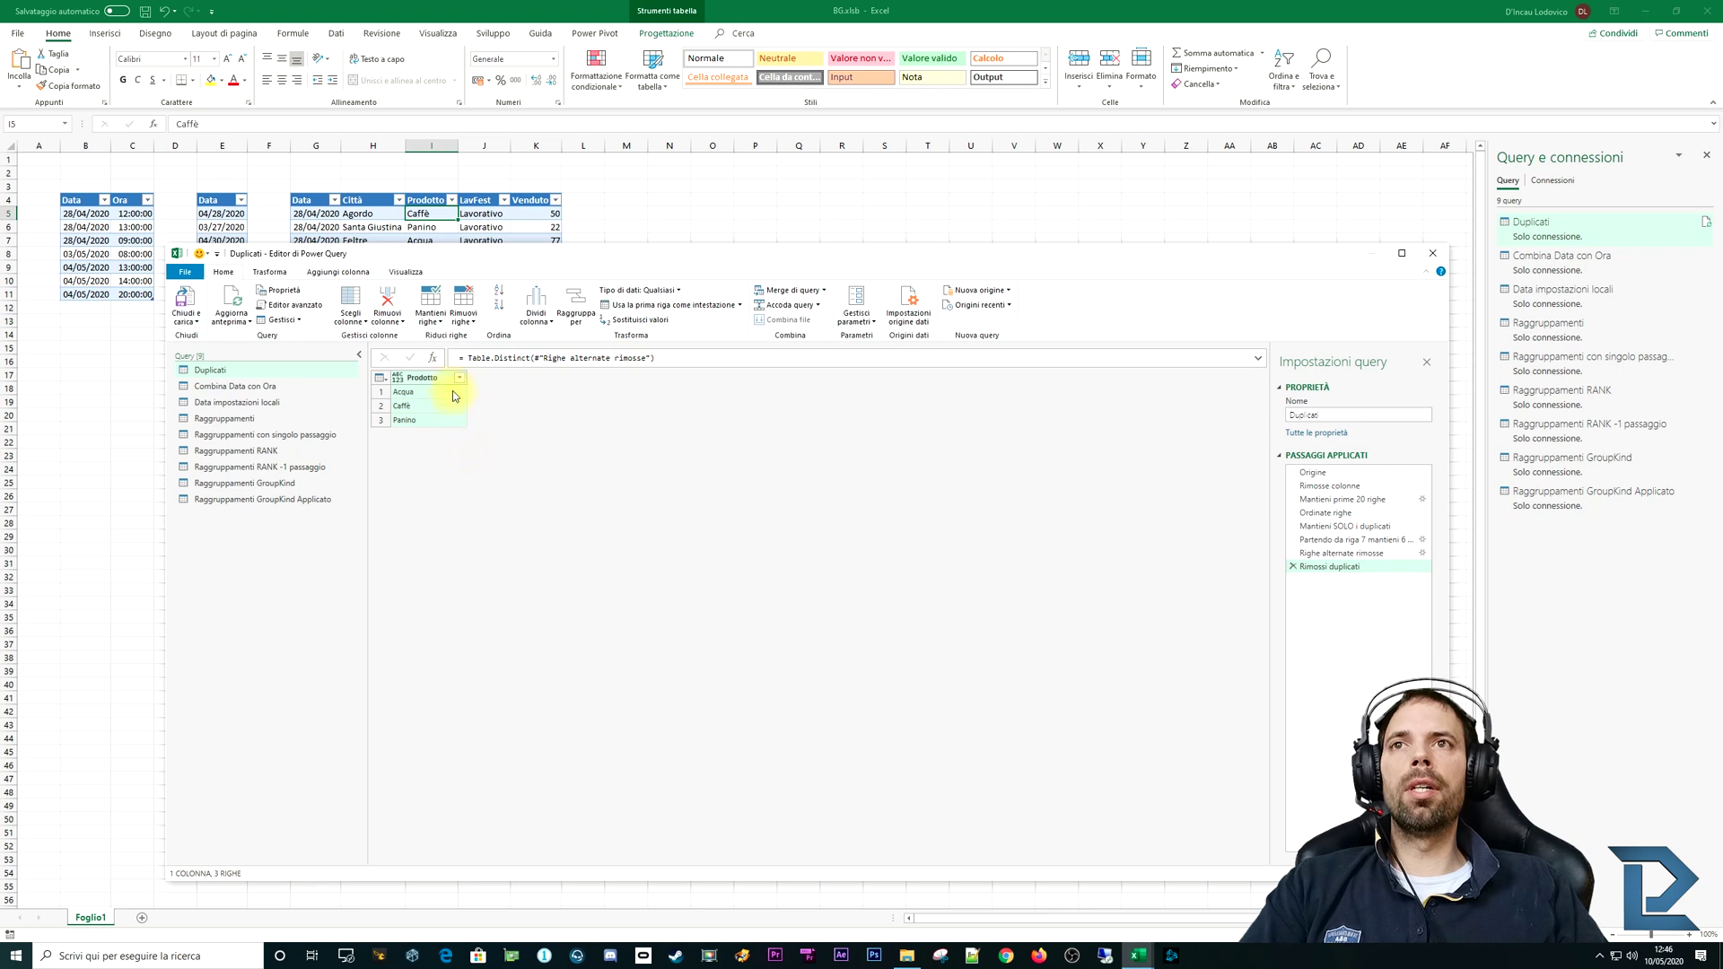
left_click(1342, 553)
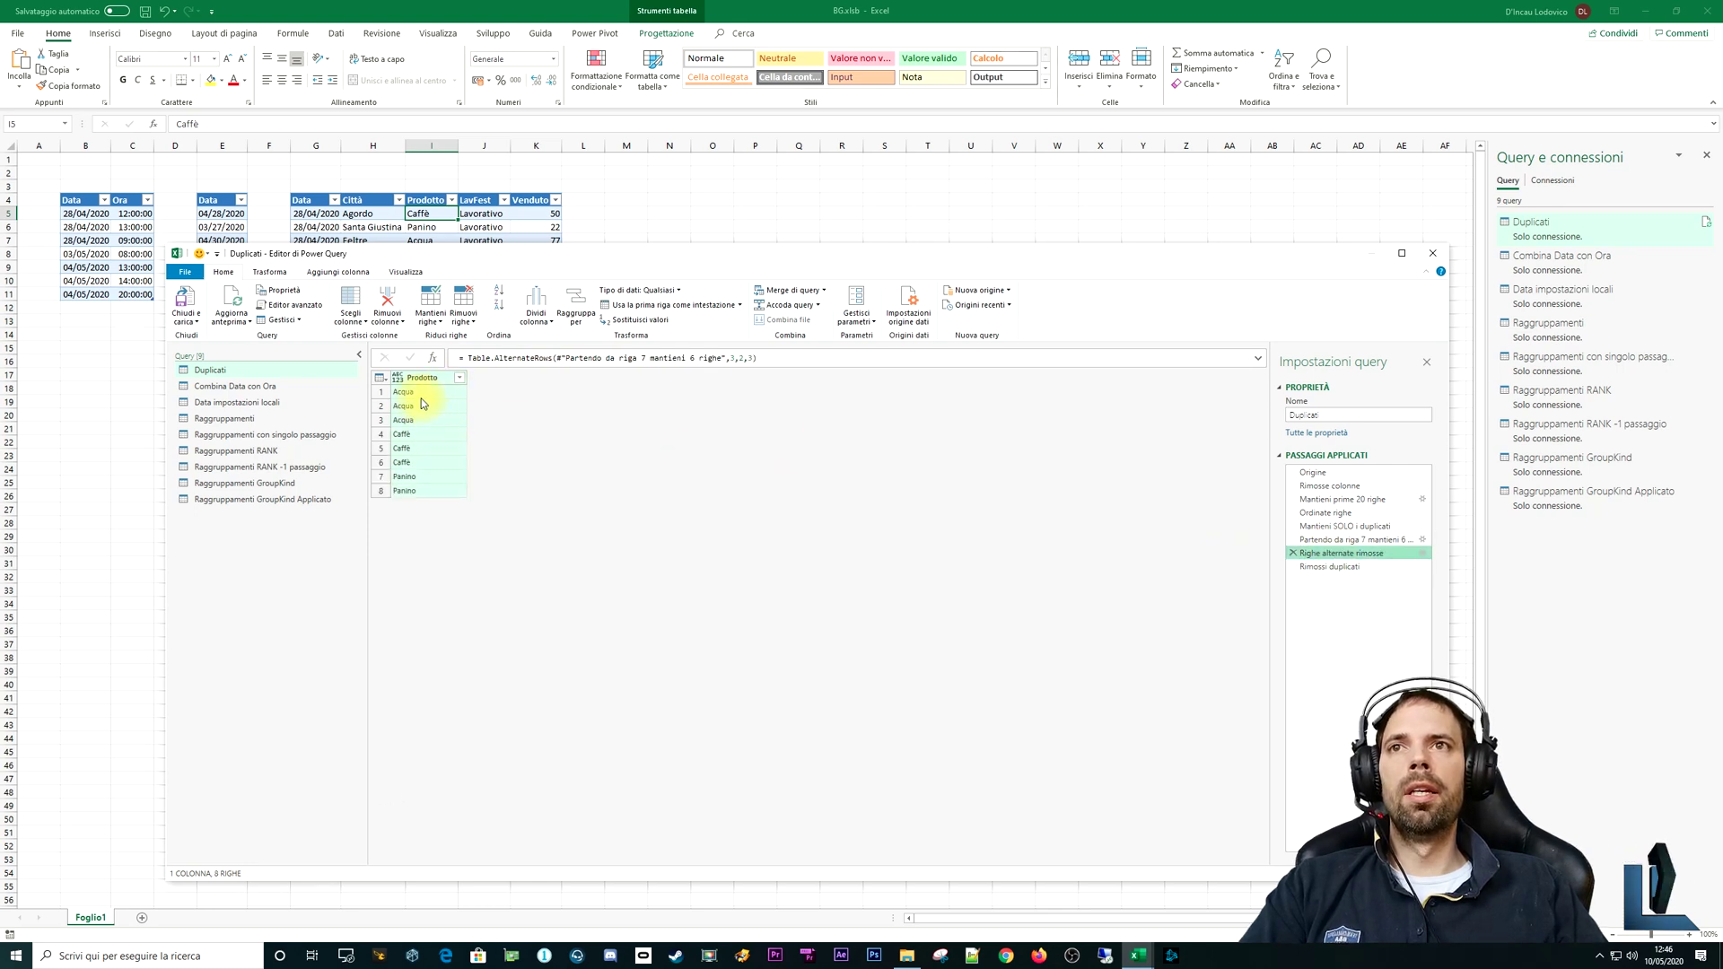
left_click(417, 491)
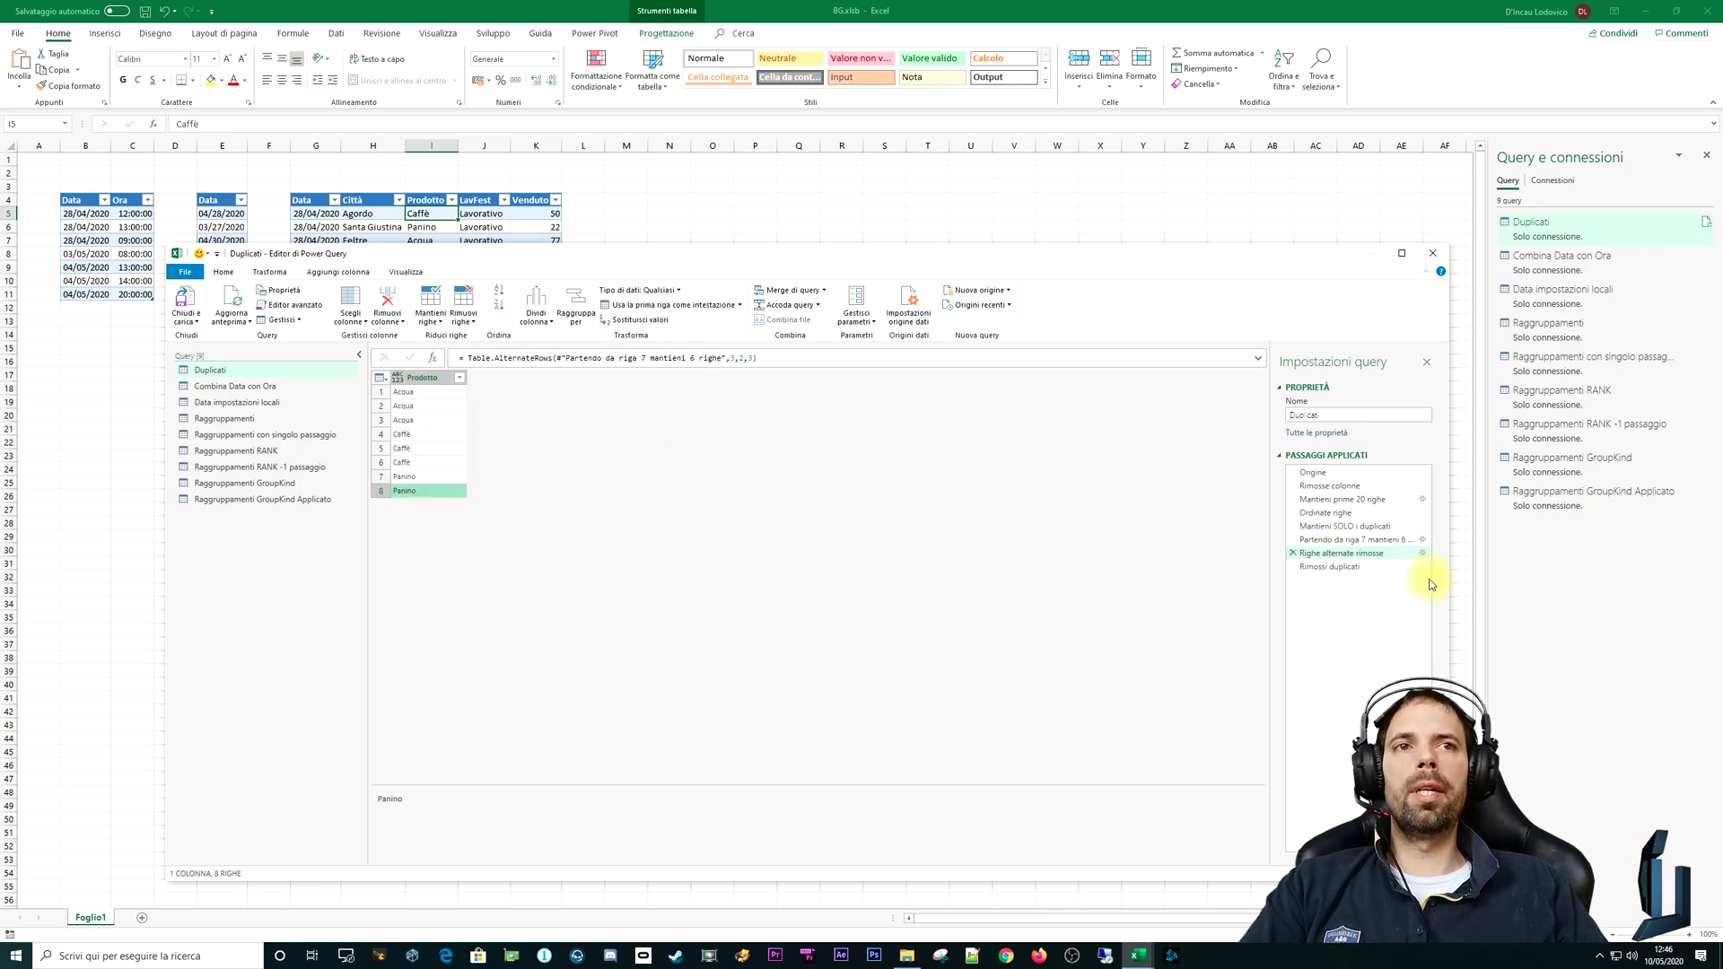
left_click(1342, 566)
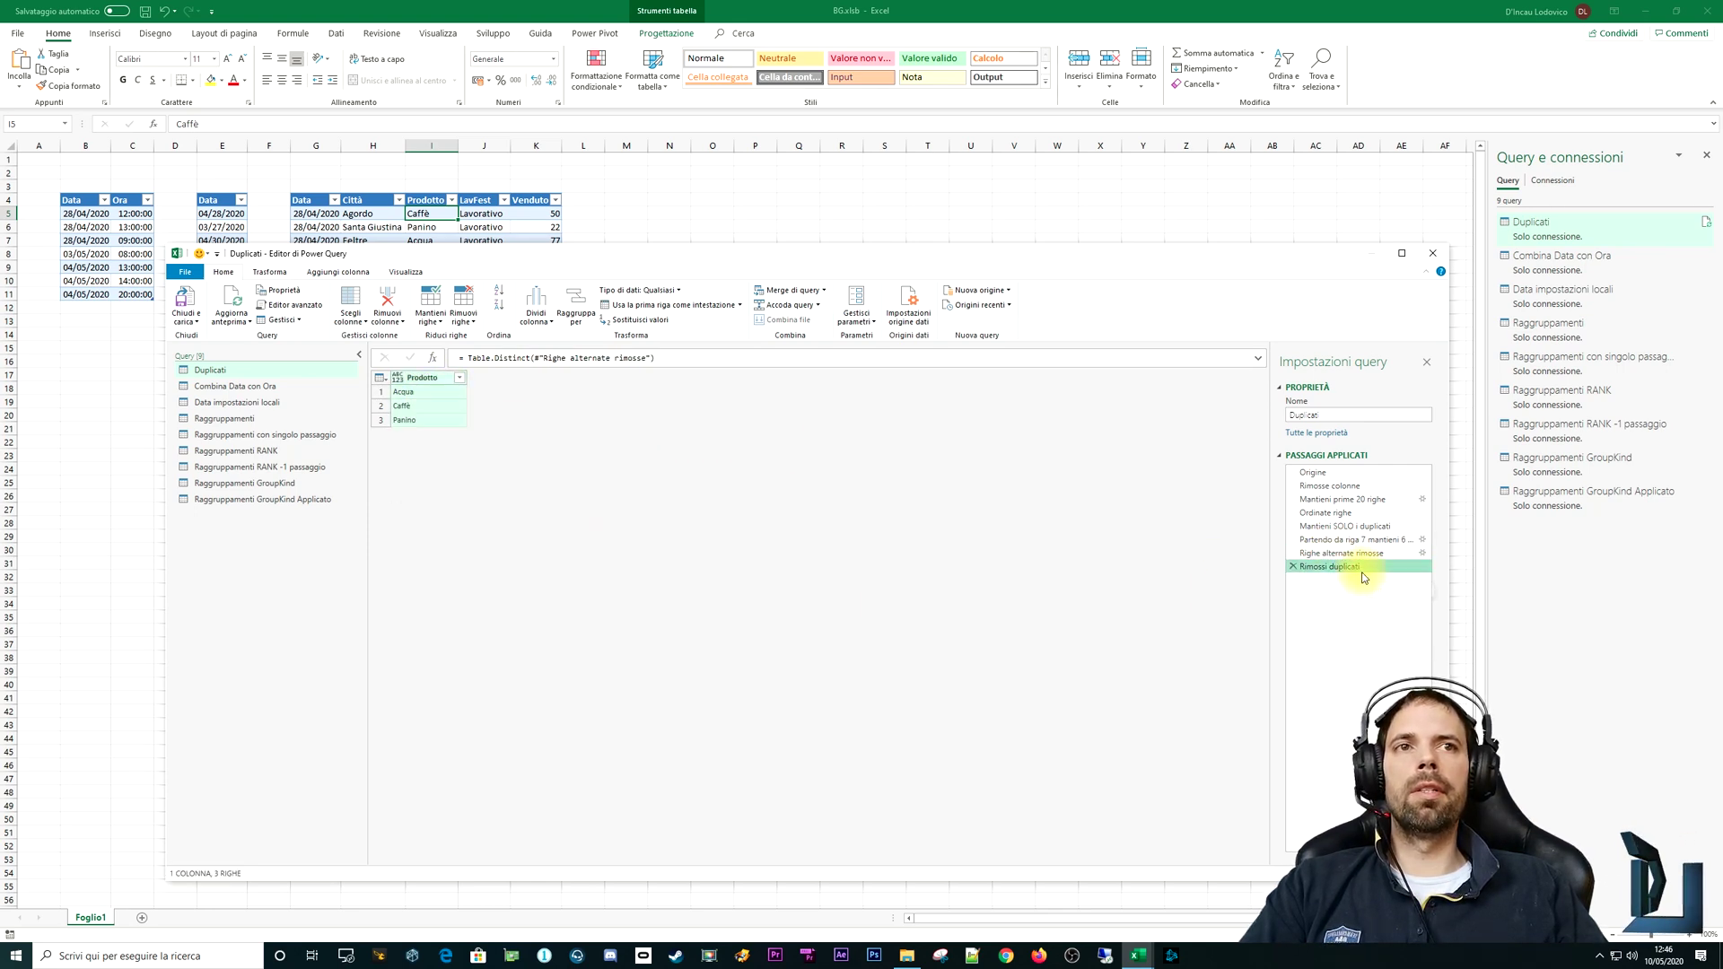
left_click(422, 316)
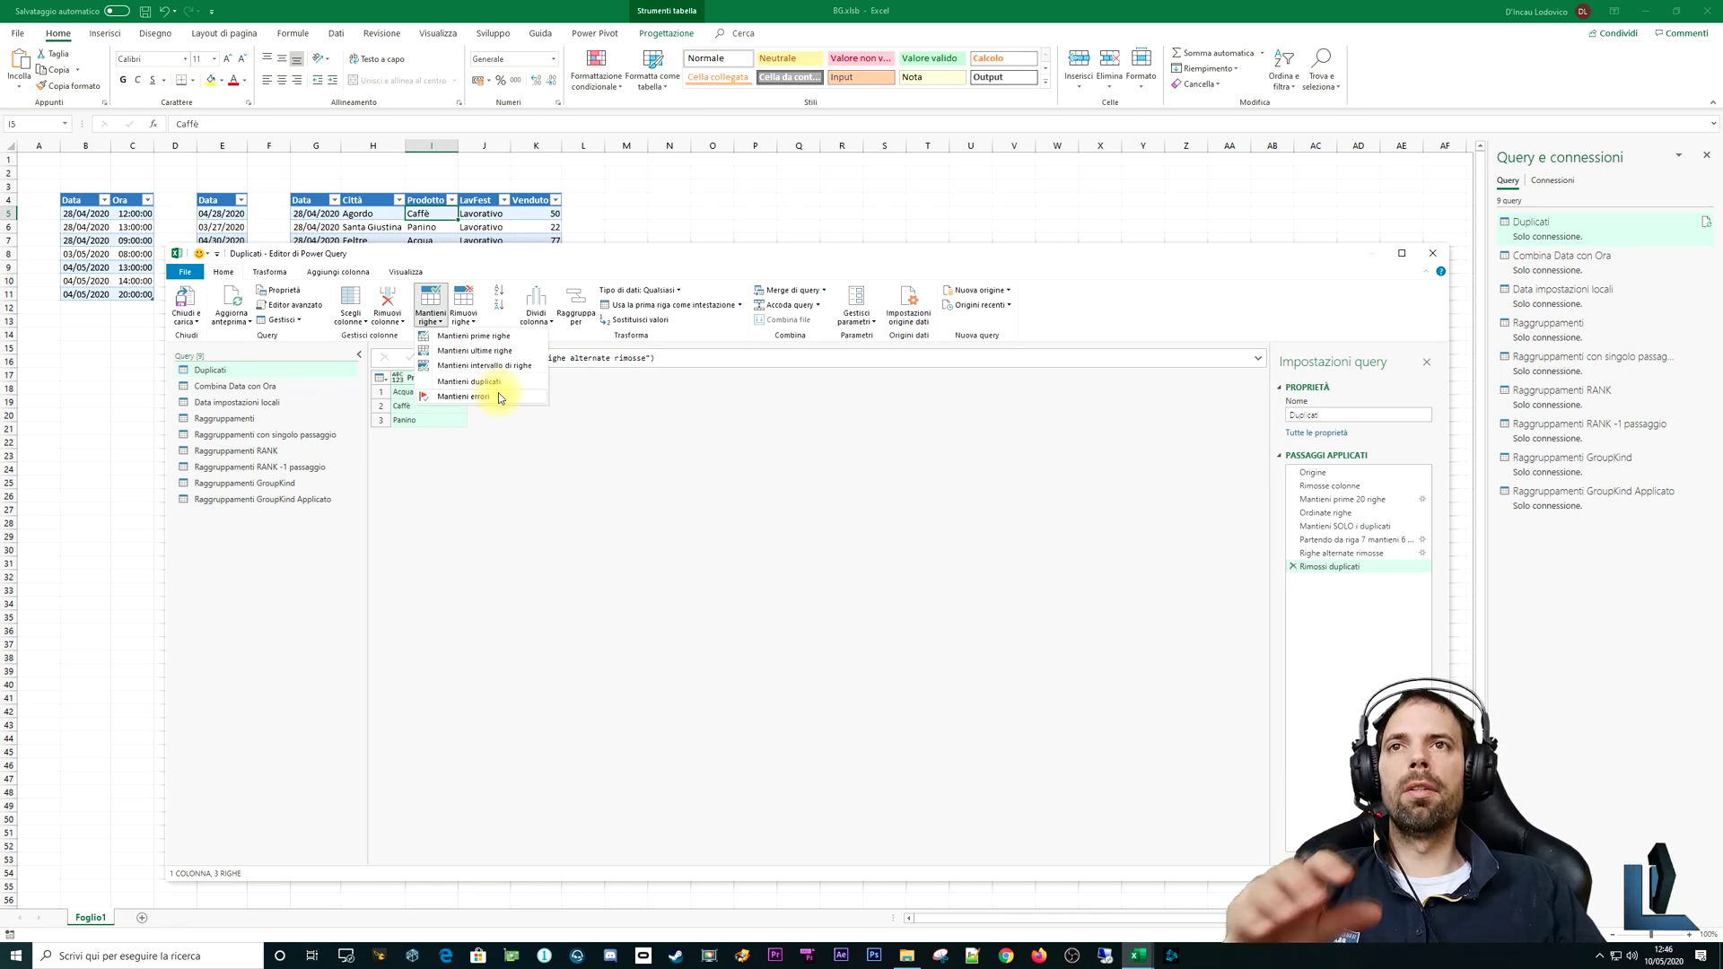
Step: Close the Rimuovi righe options and return to the Corsi_YouTube course outline workbook
left_click(463, 319)
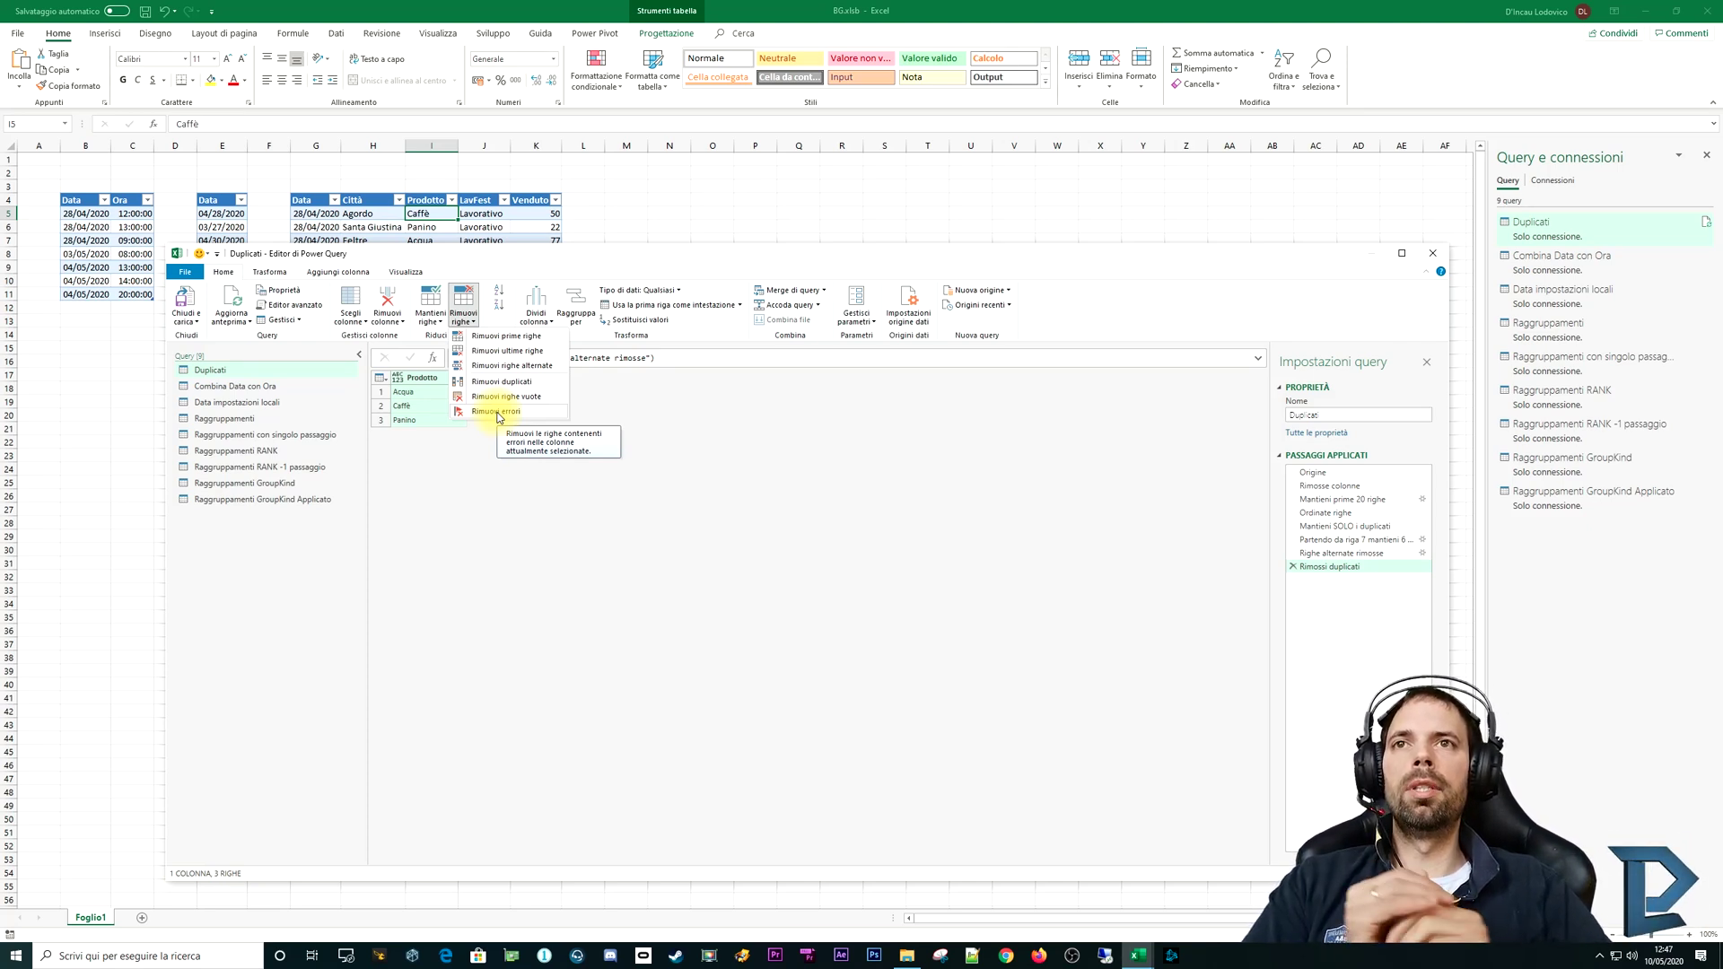
left_click(509, 532)
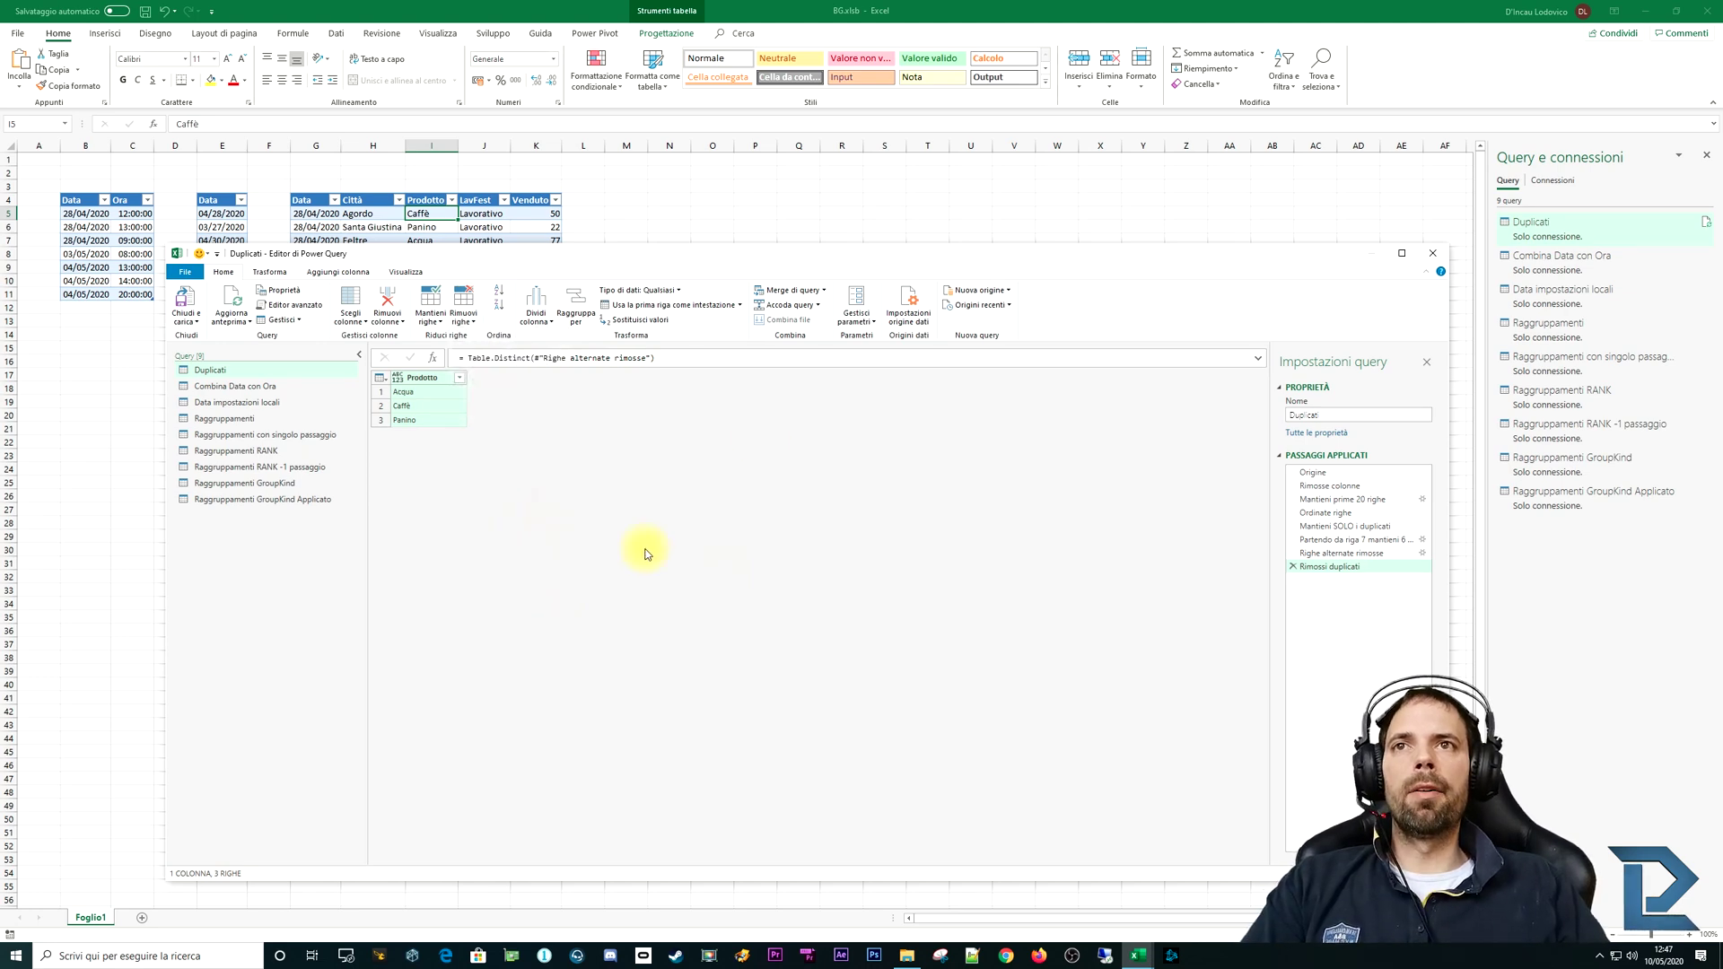
mouse_move(1136, 956)
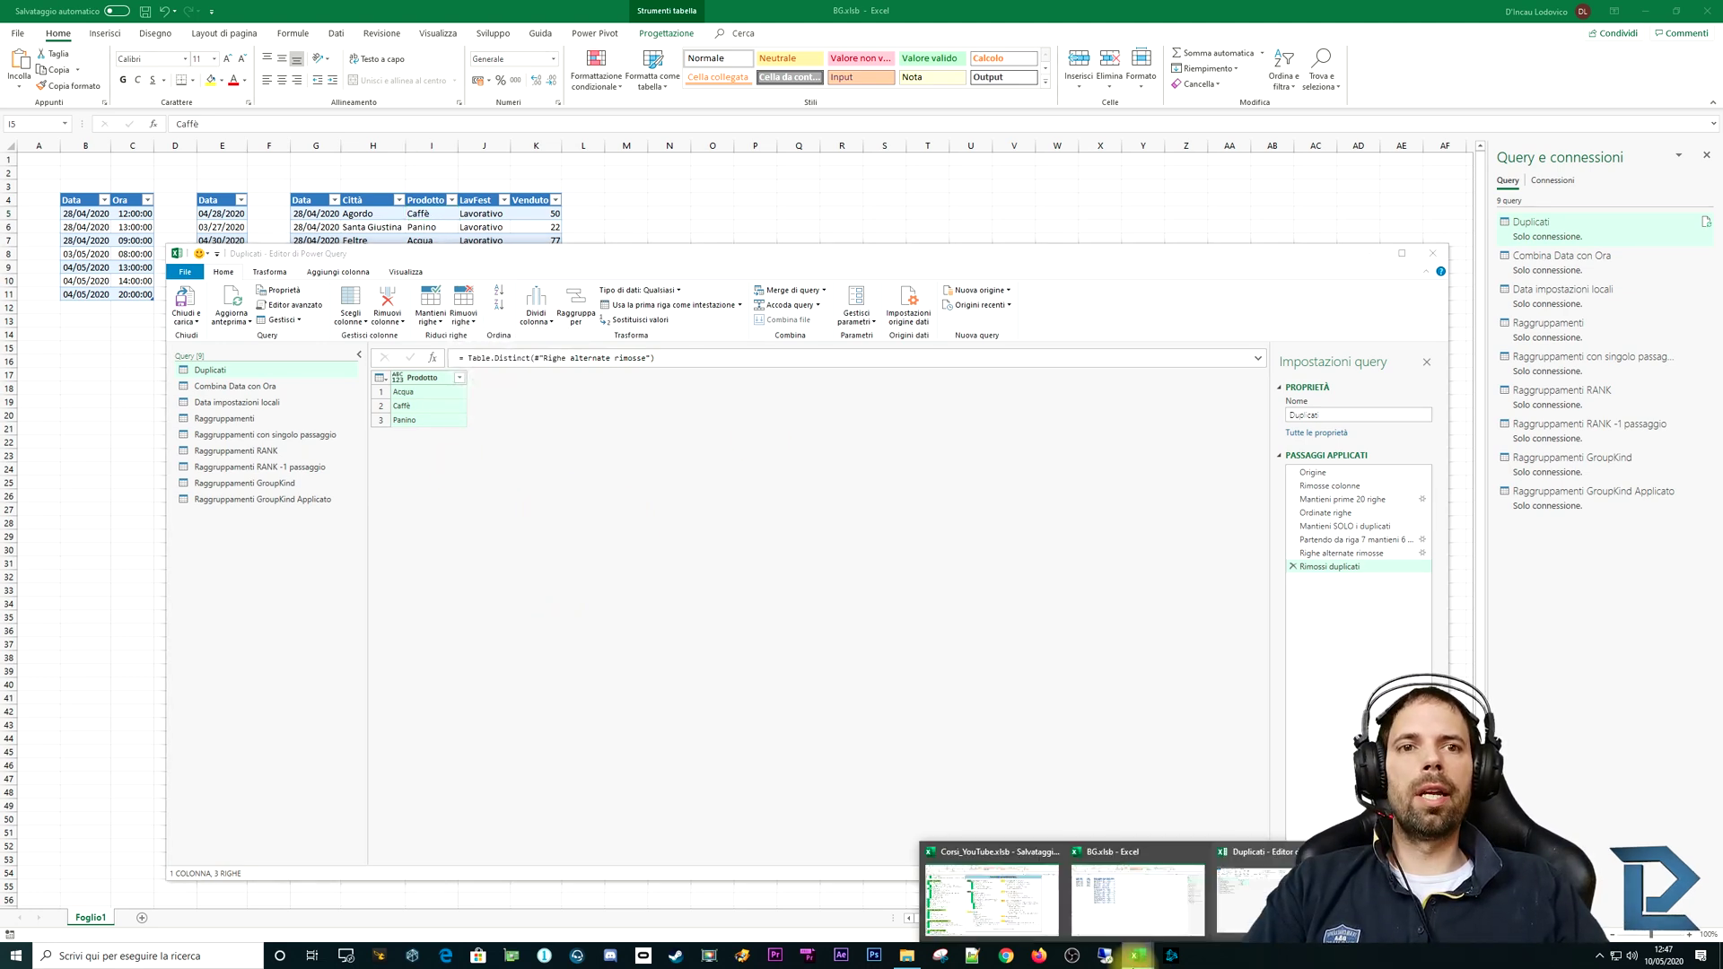
left_click(992, 888)
Step: Return to BG.xlsx, open the Combina Data con Ora query and delete its Modificato tipo step
left_click(606, 705)
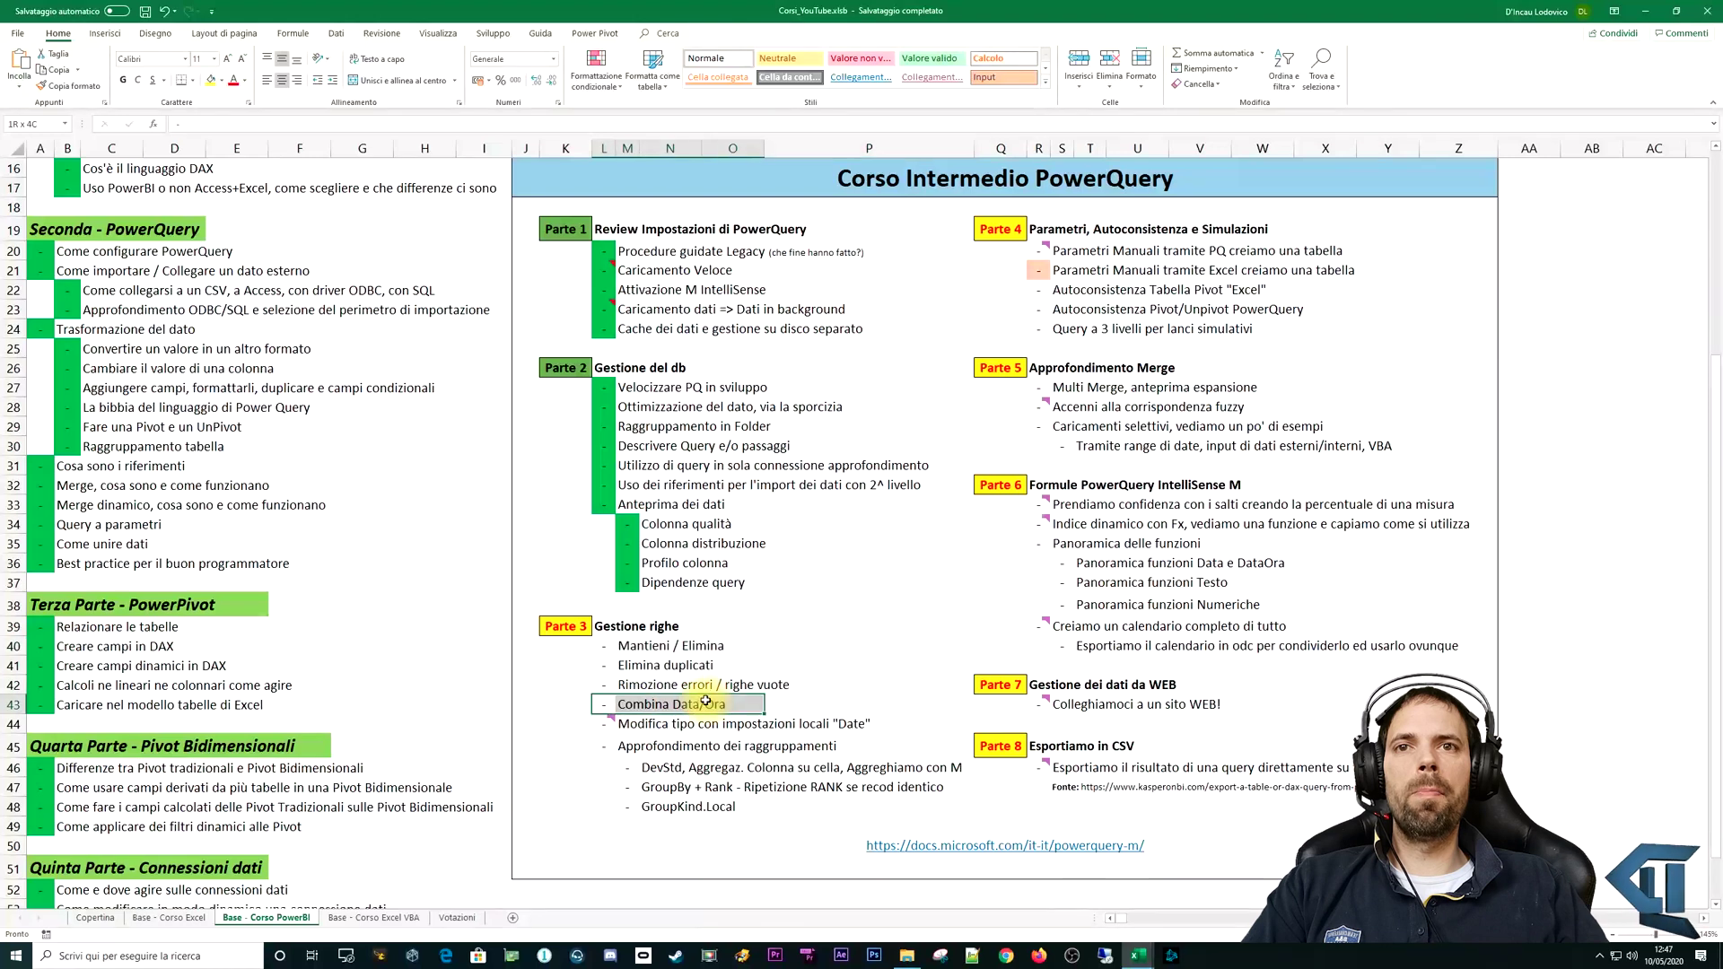
left_click(1257, 893)
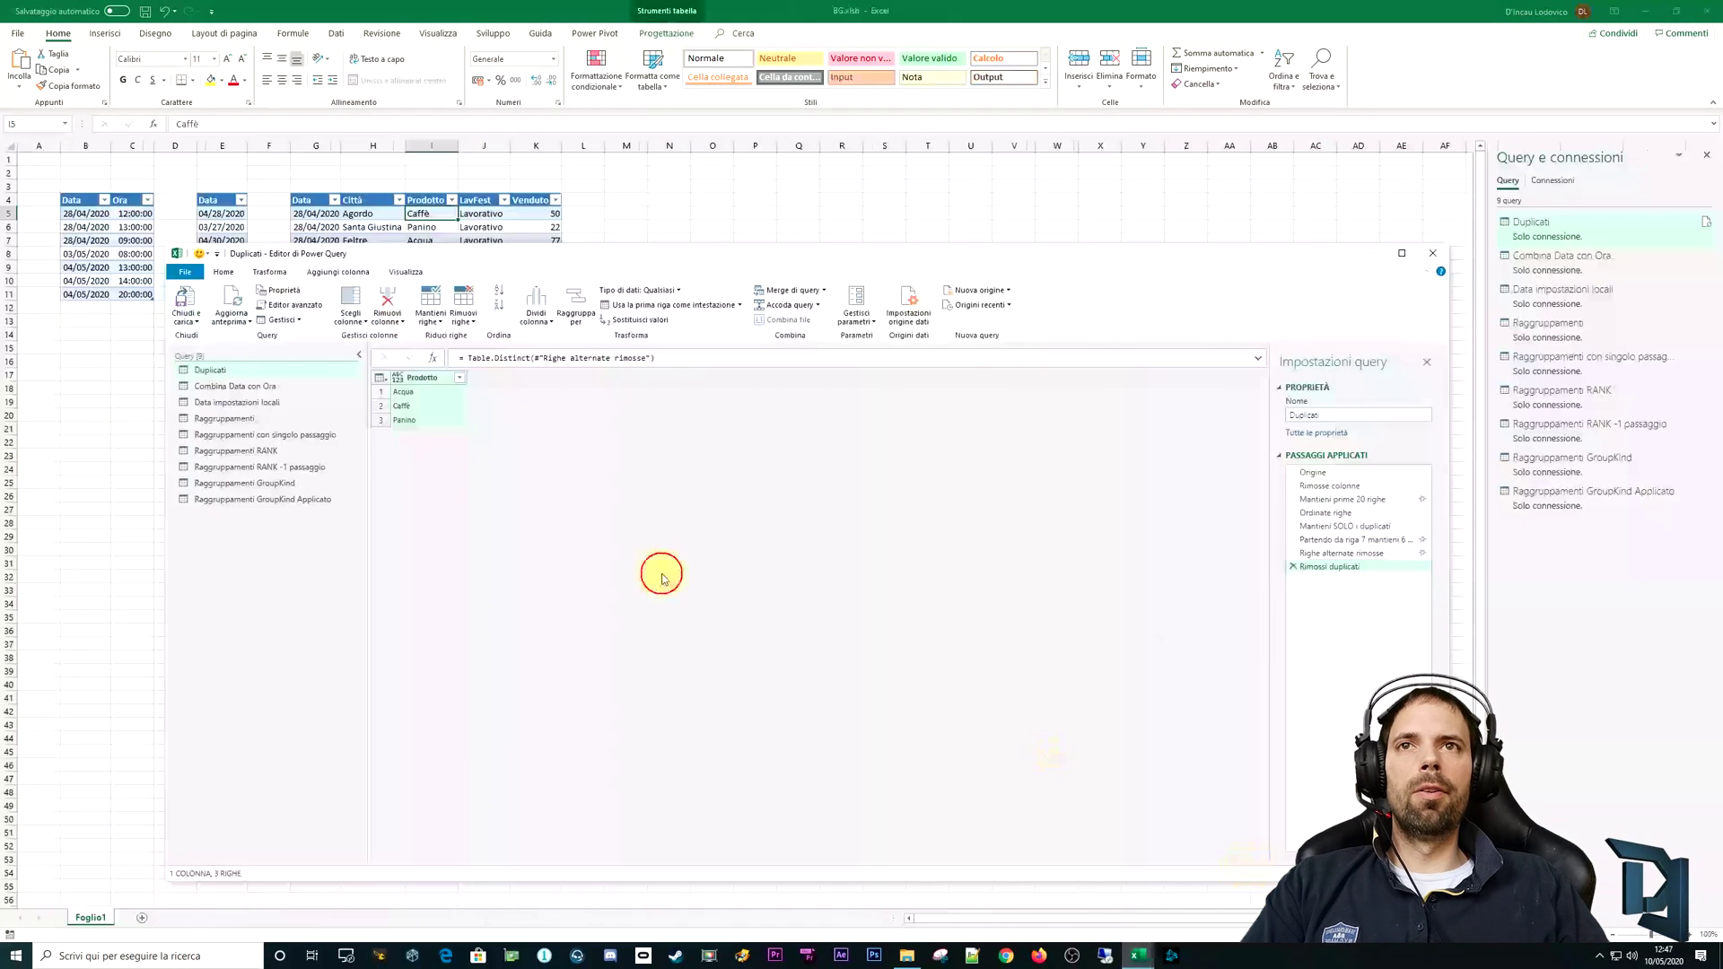
left_click(215, 386)
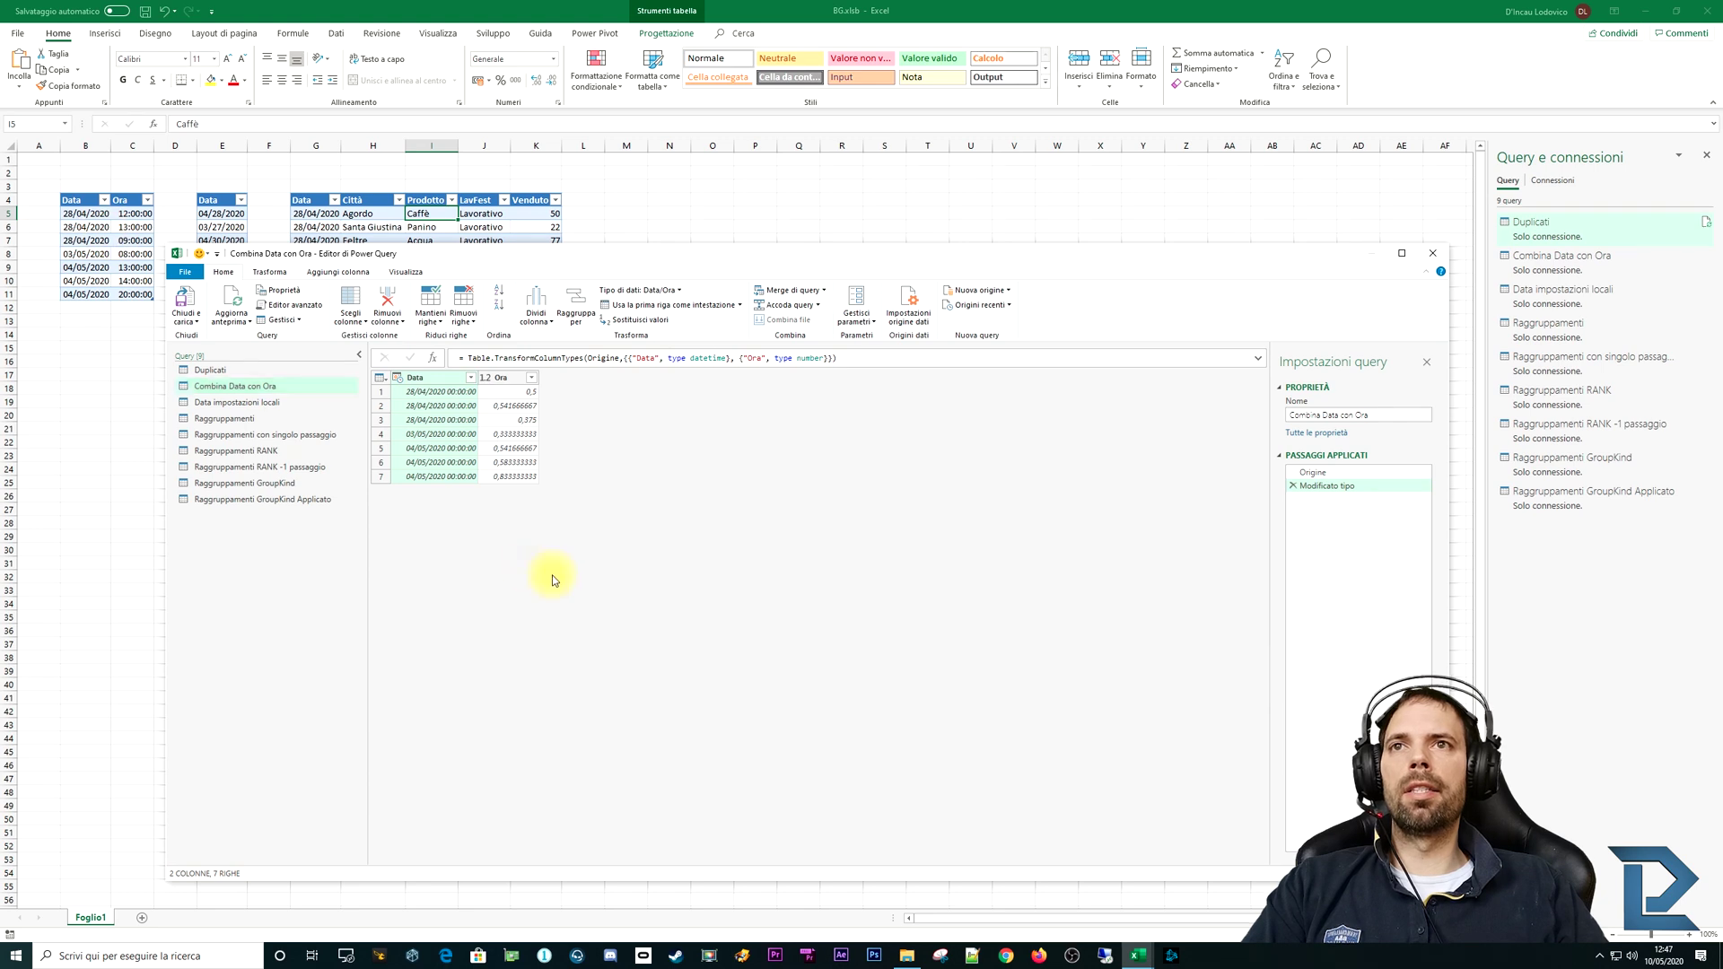
left_click(1291, 486)
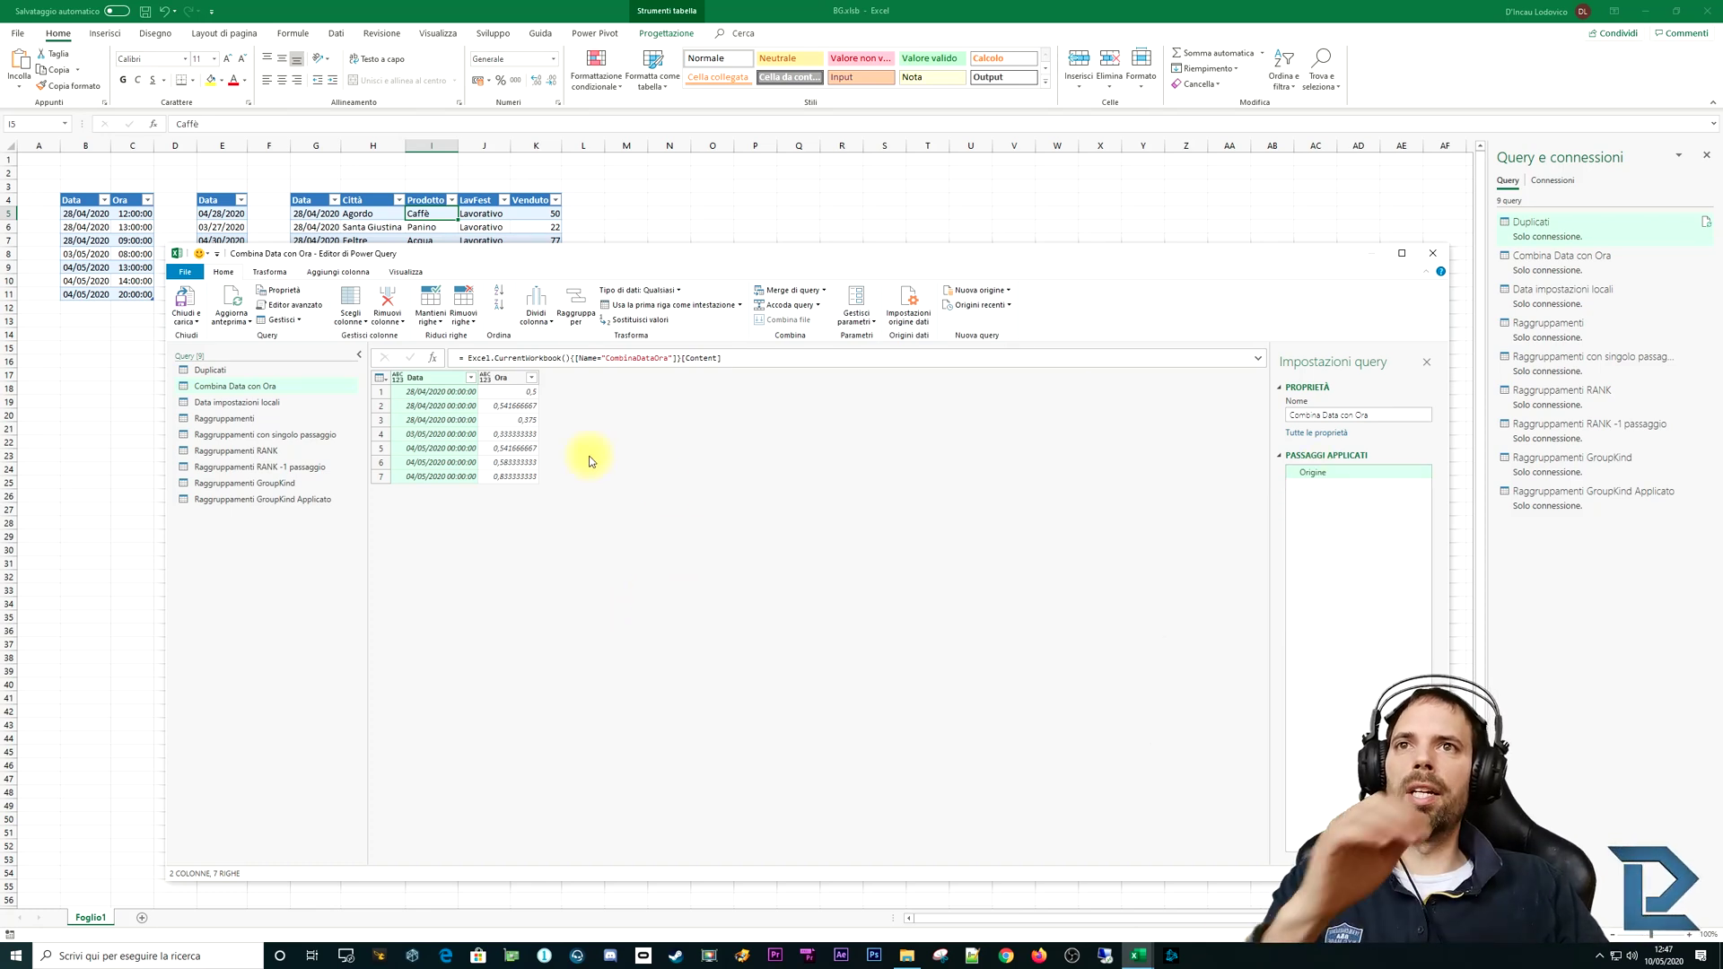
Step: Set the Data column to date type and the Ora column to time type
left_click(397, 378)
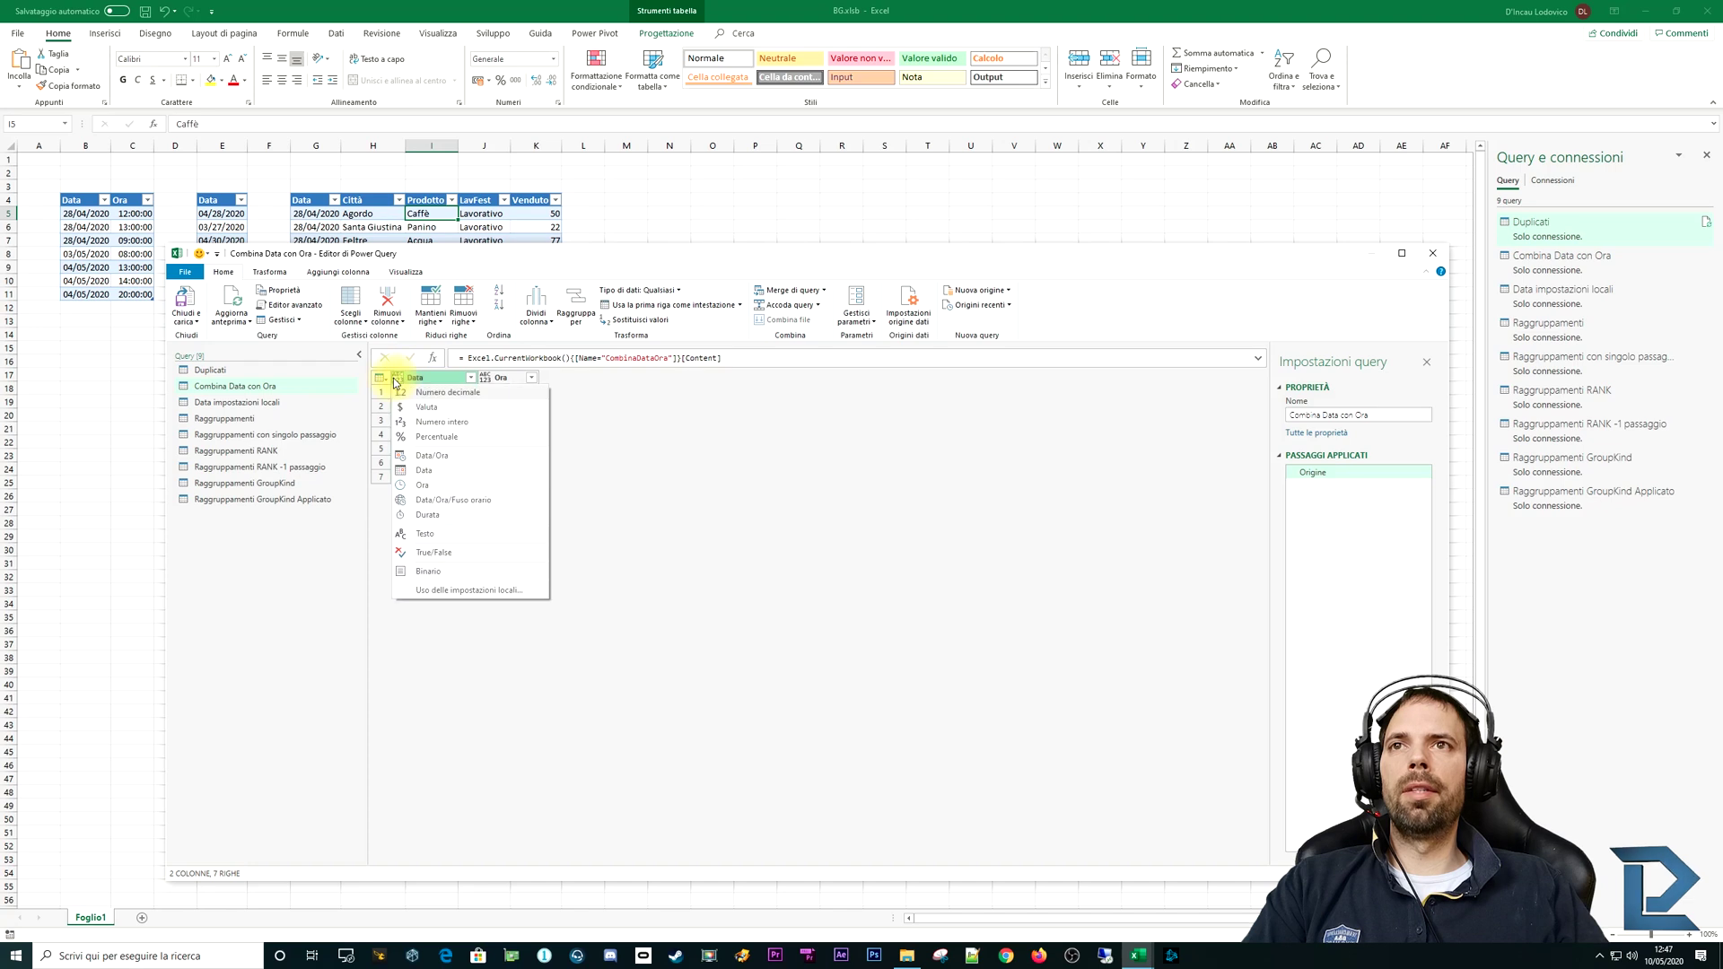
left_click(424, 471)
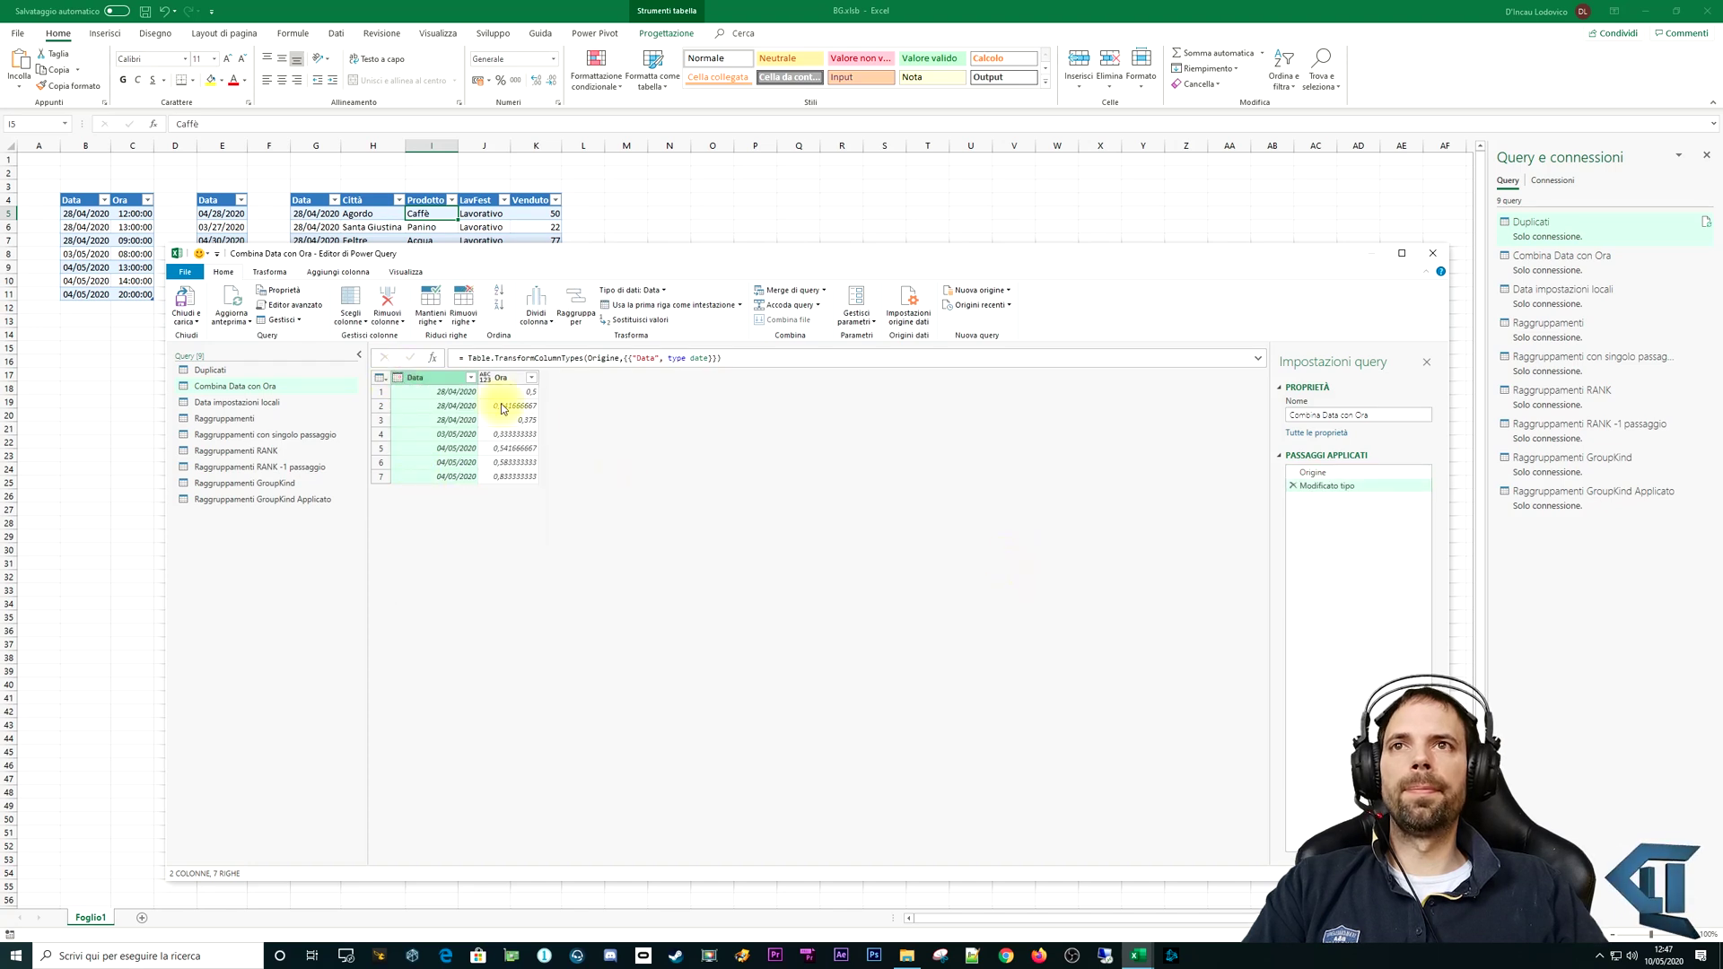
left_click(485, 378)
left_click(507, 484)
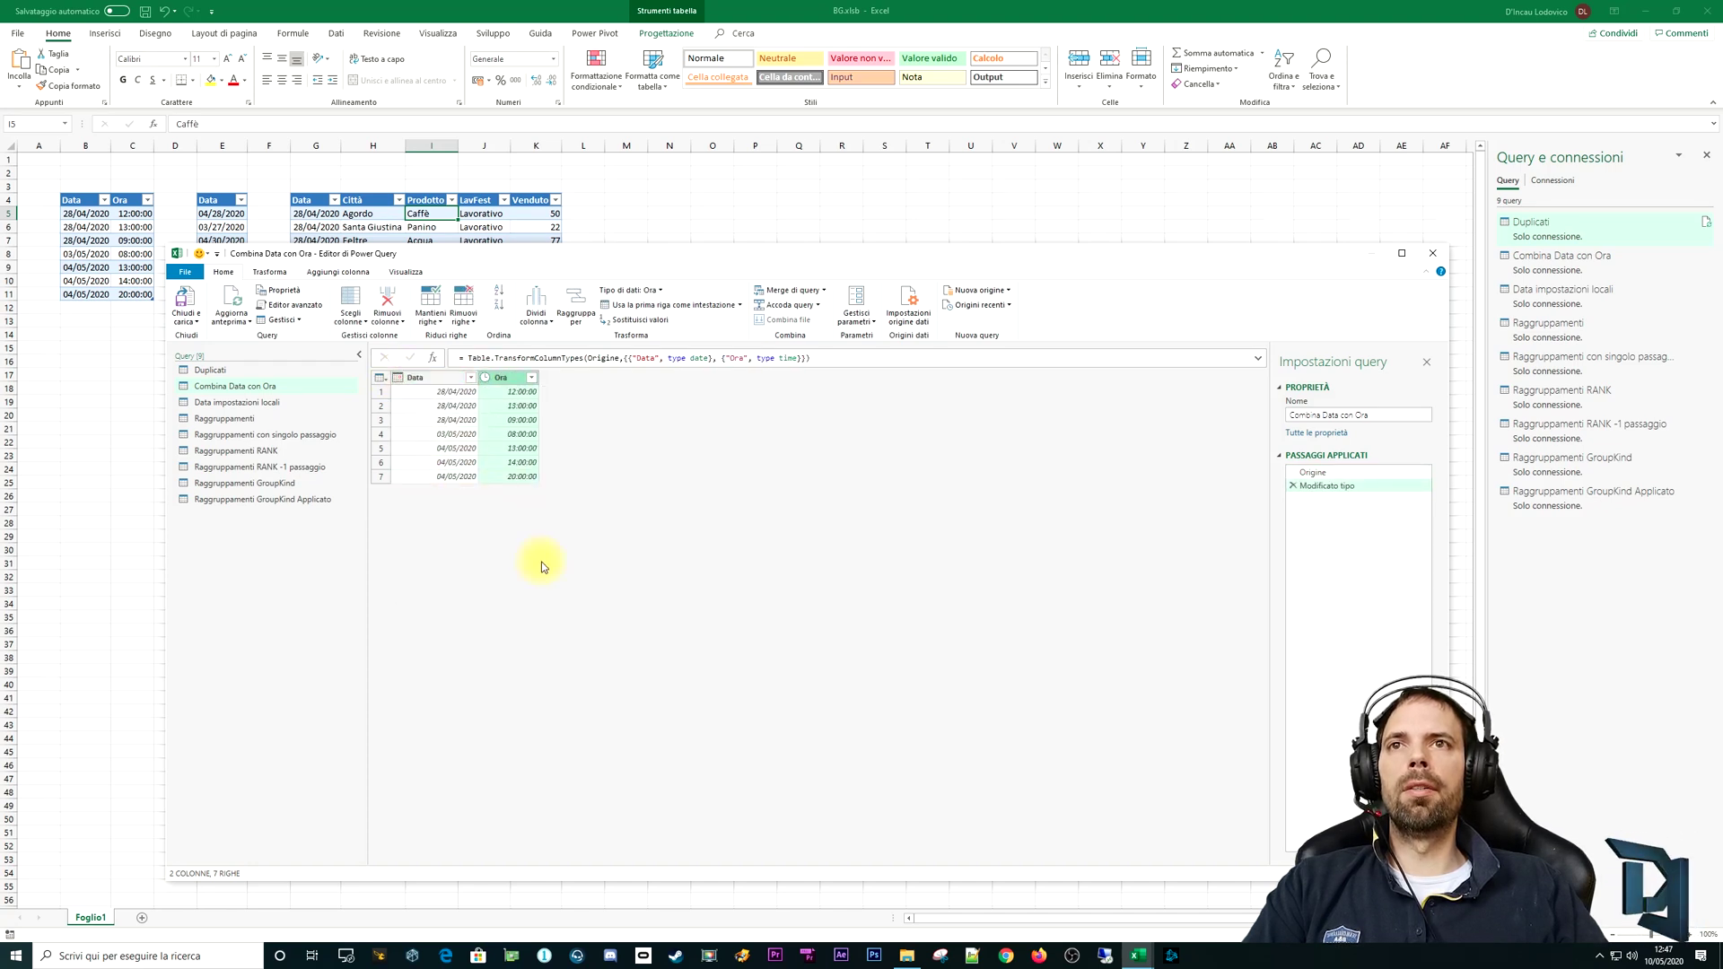
left_click(446, 421)
left_click(507, 420)
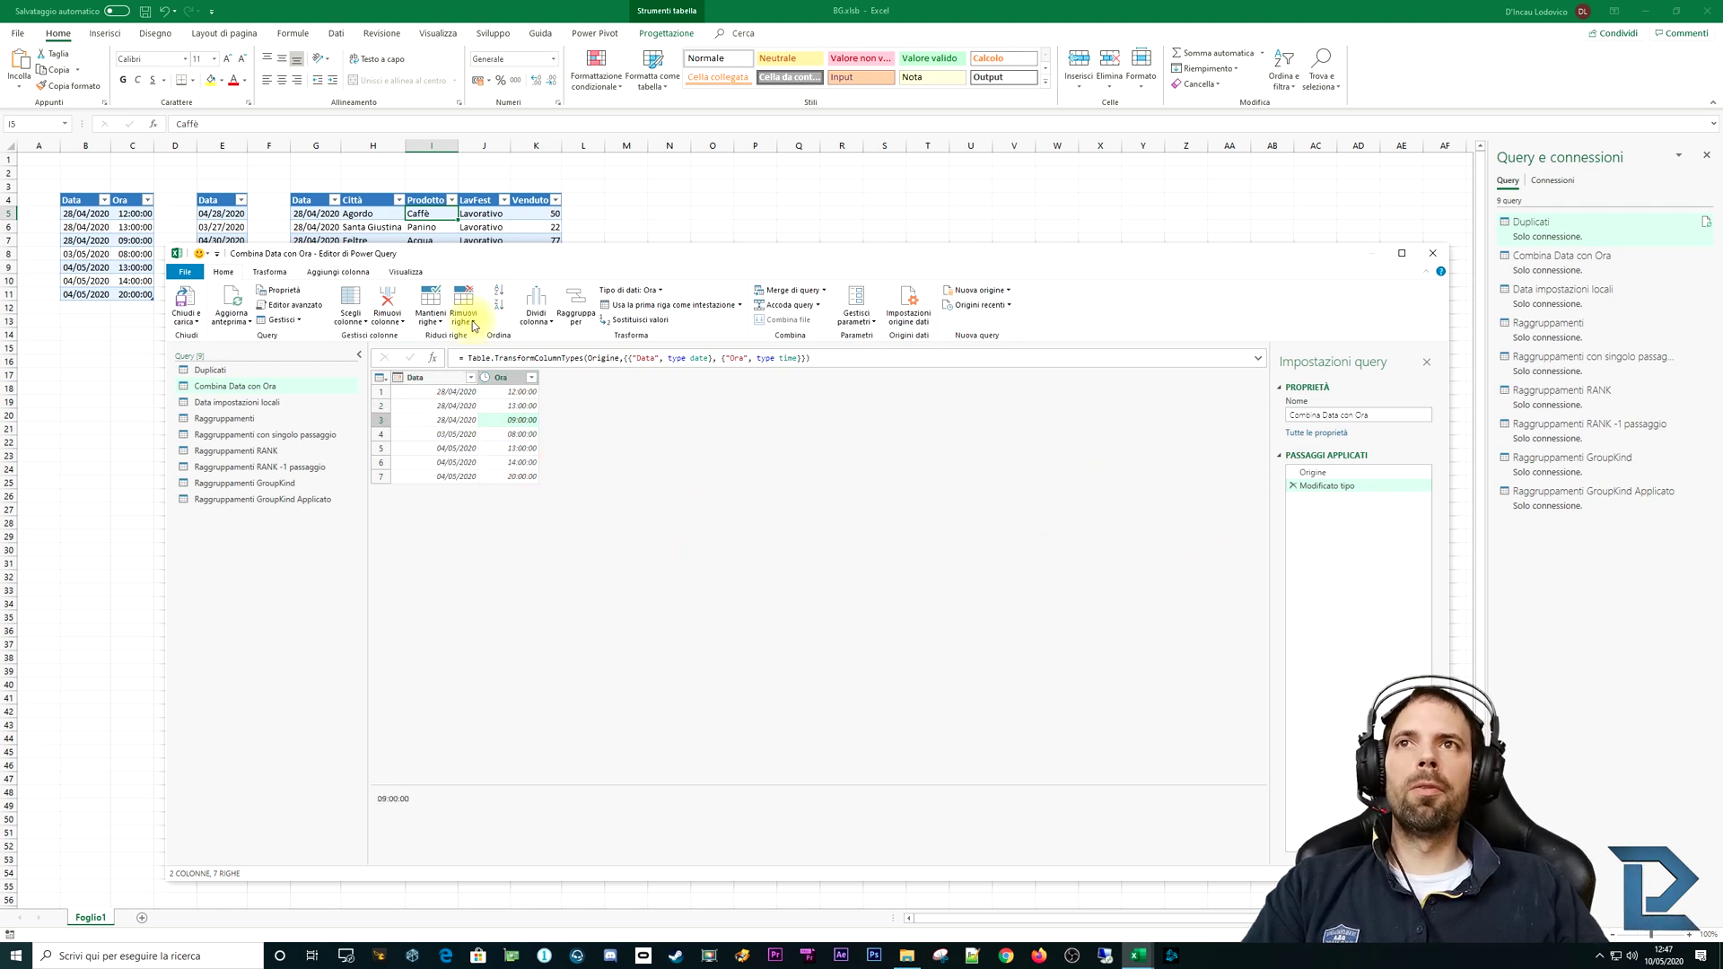
Step: Add a custom column named DataTime with the formula [Data]&[Ora]
left_click(337, 272)
left_click(239, 310)
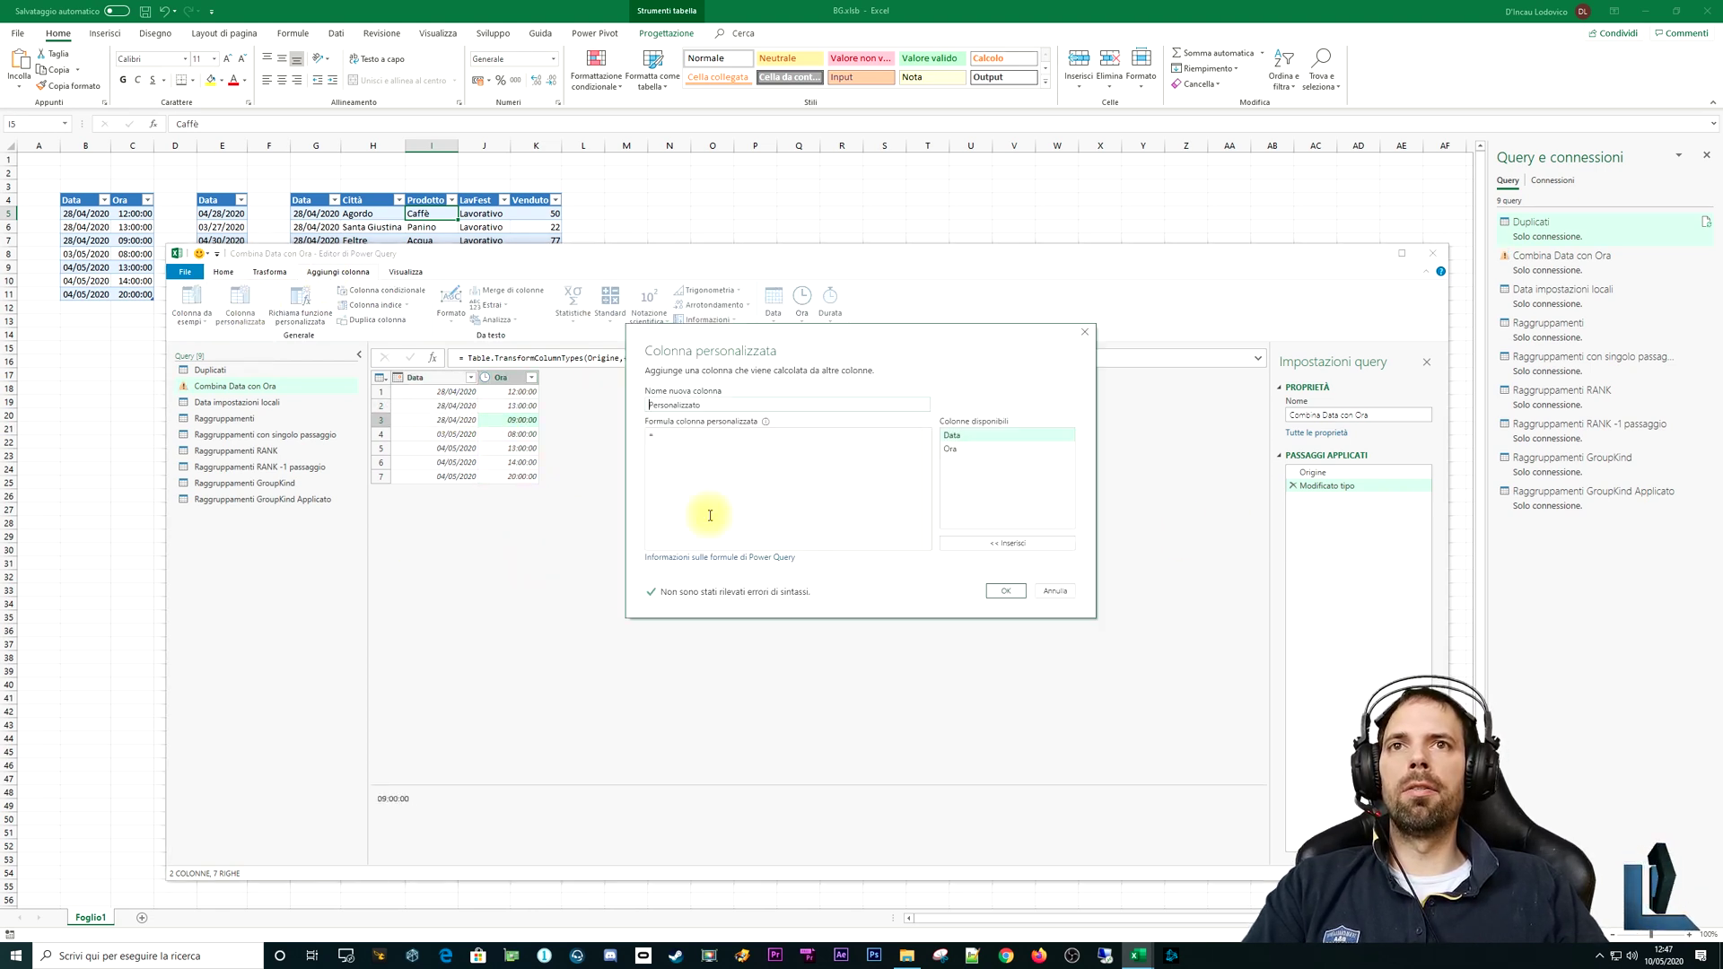
double_click(738, 404)
type("Data")
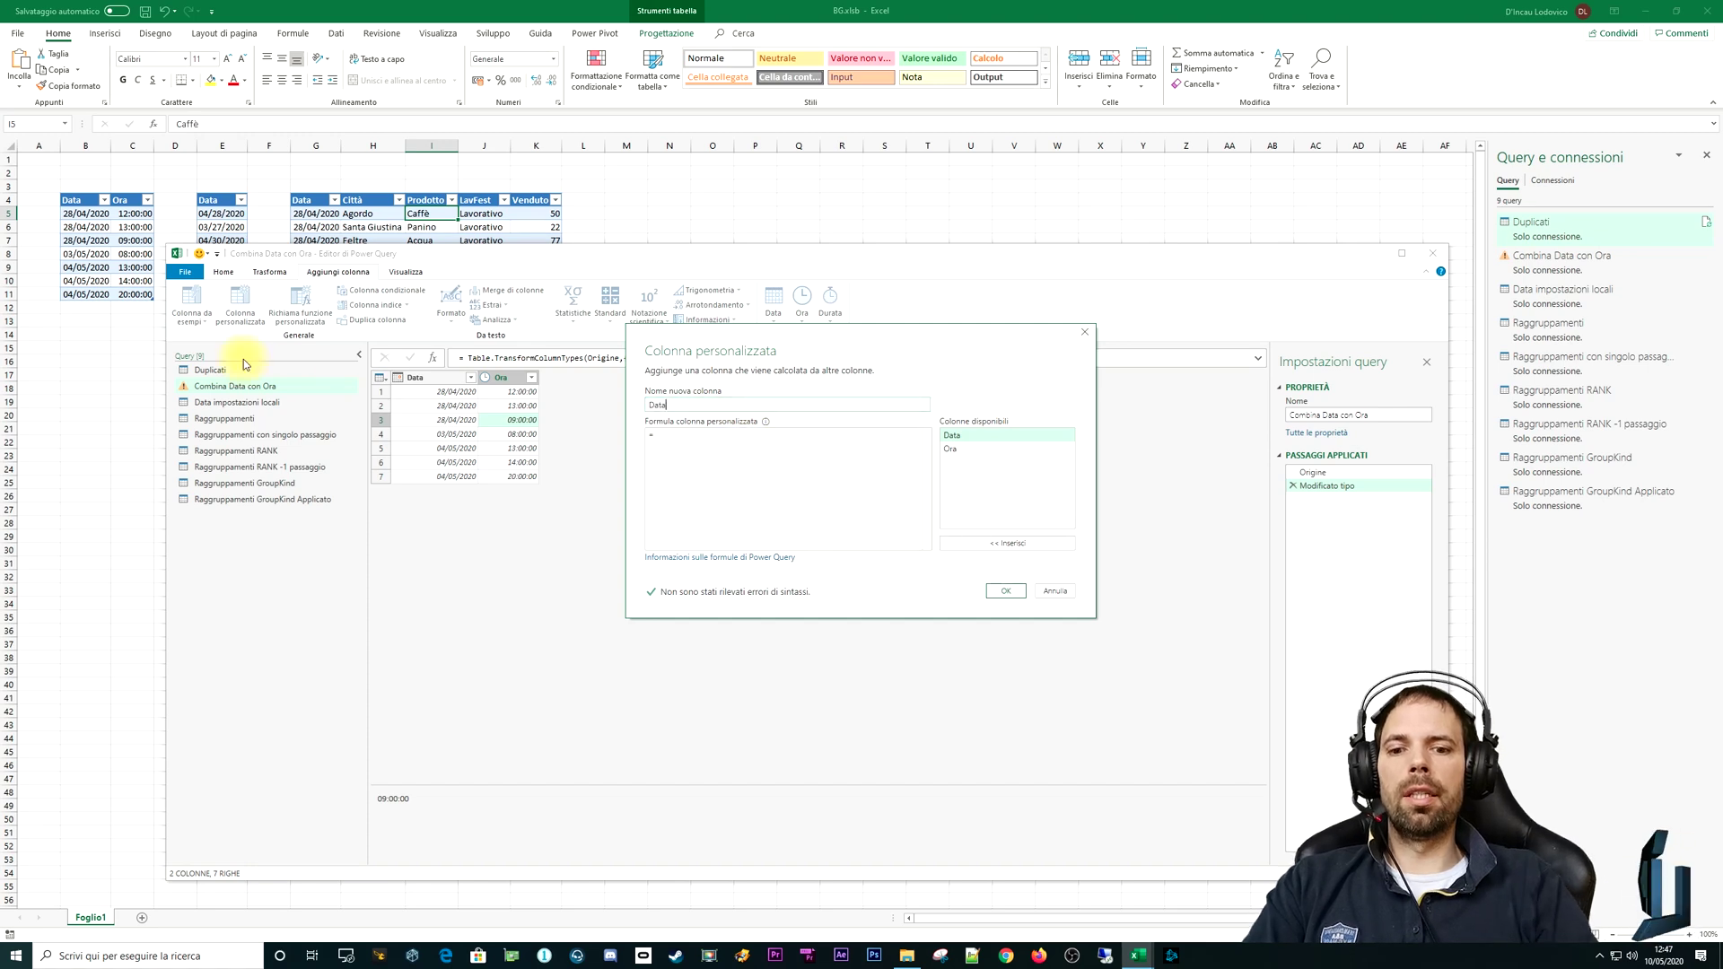
type("Time")
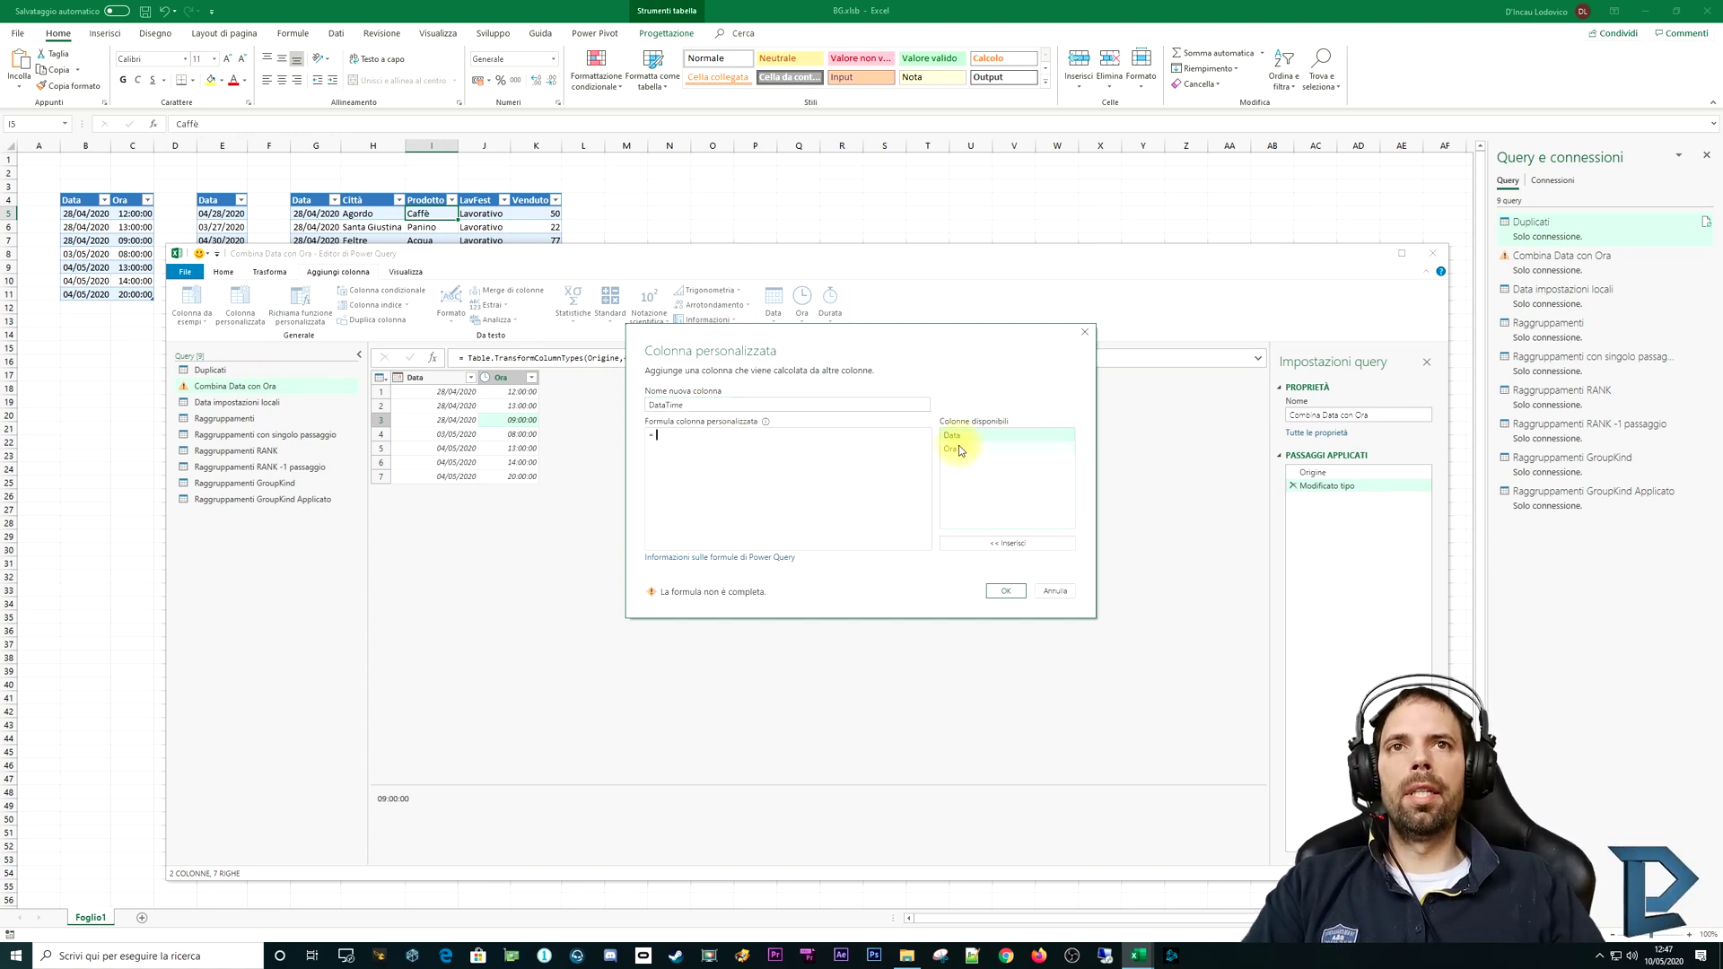
double_click(951, 435)
type("&")
double_click(973, 449)
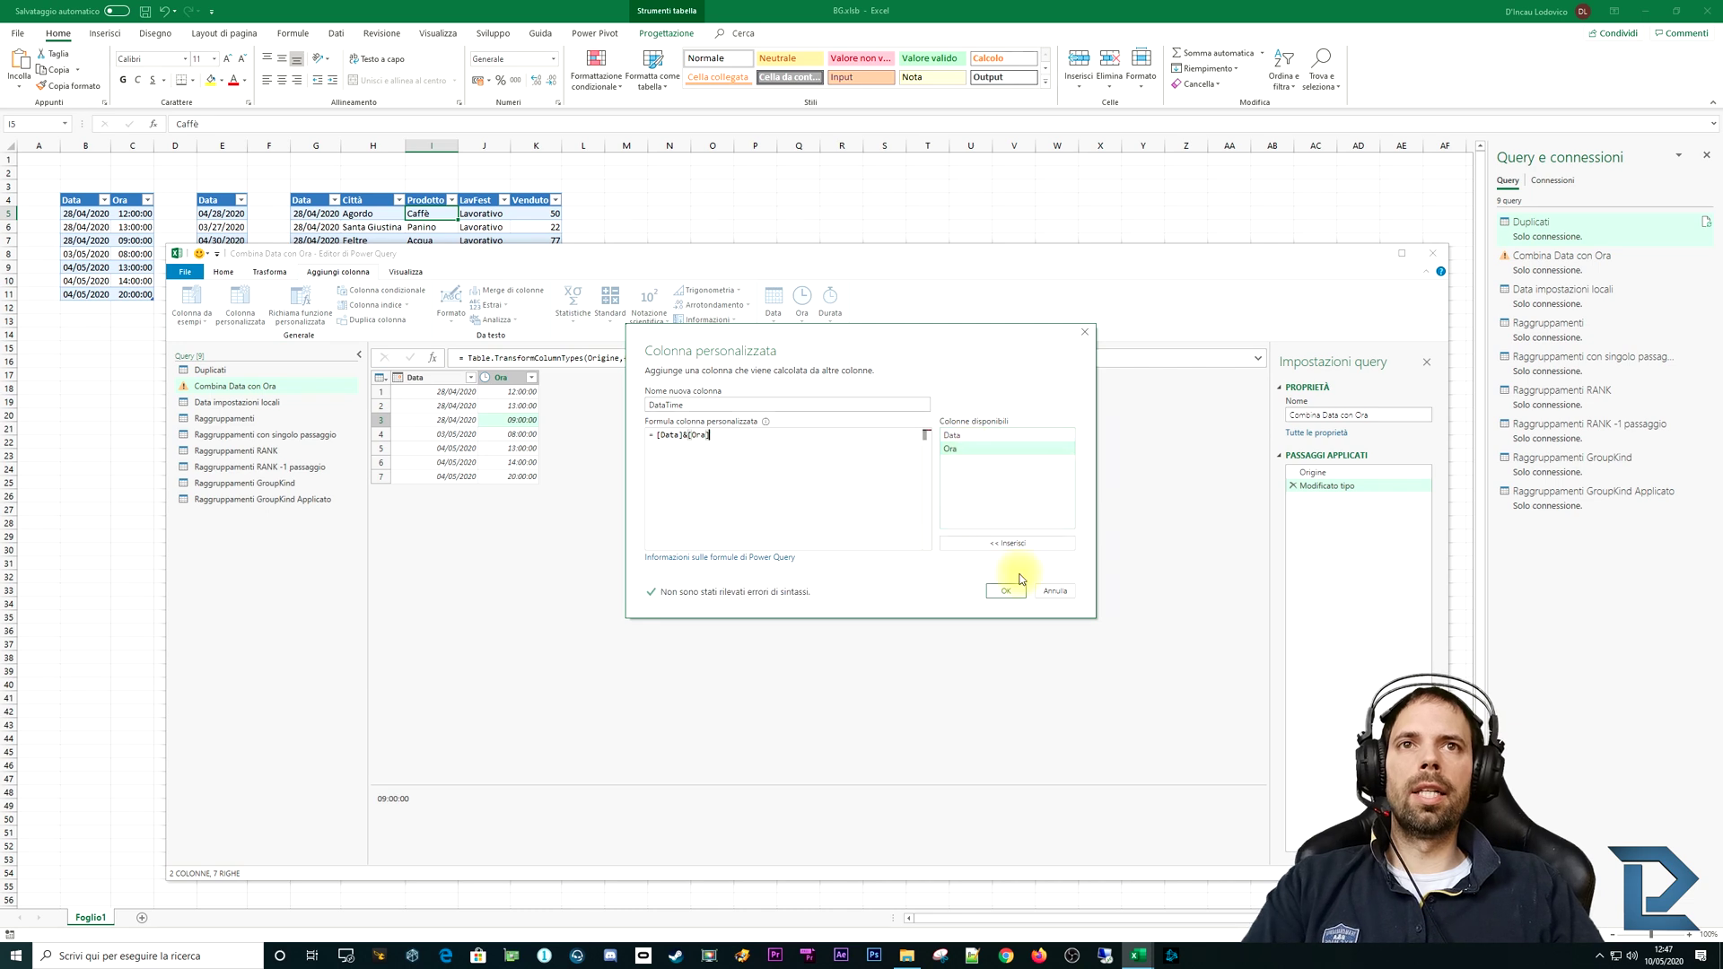
left_click(1016, 588)
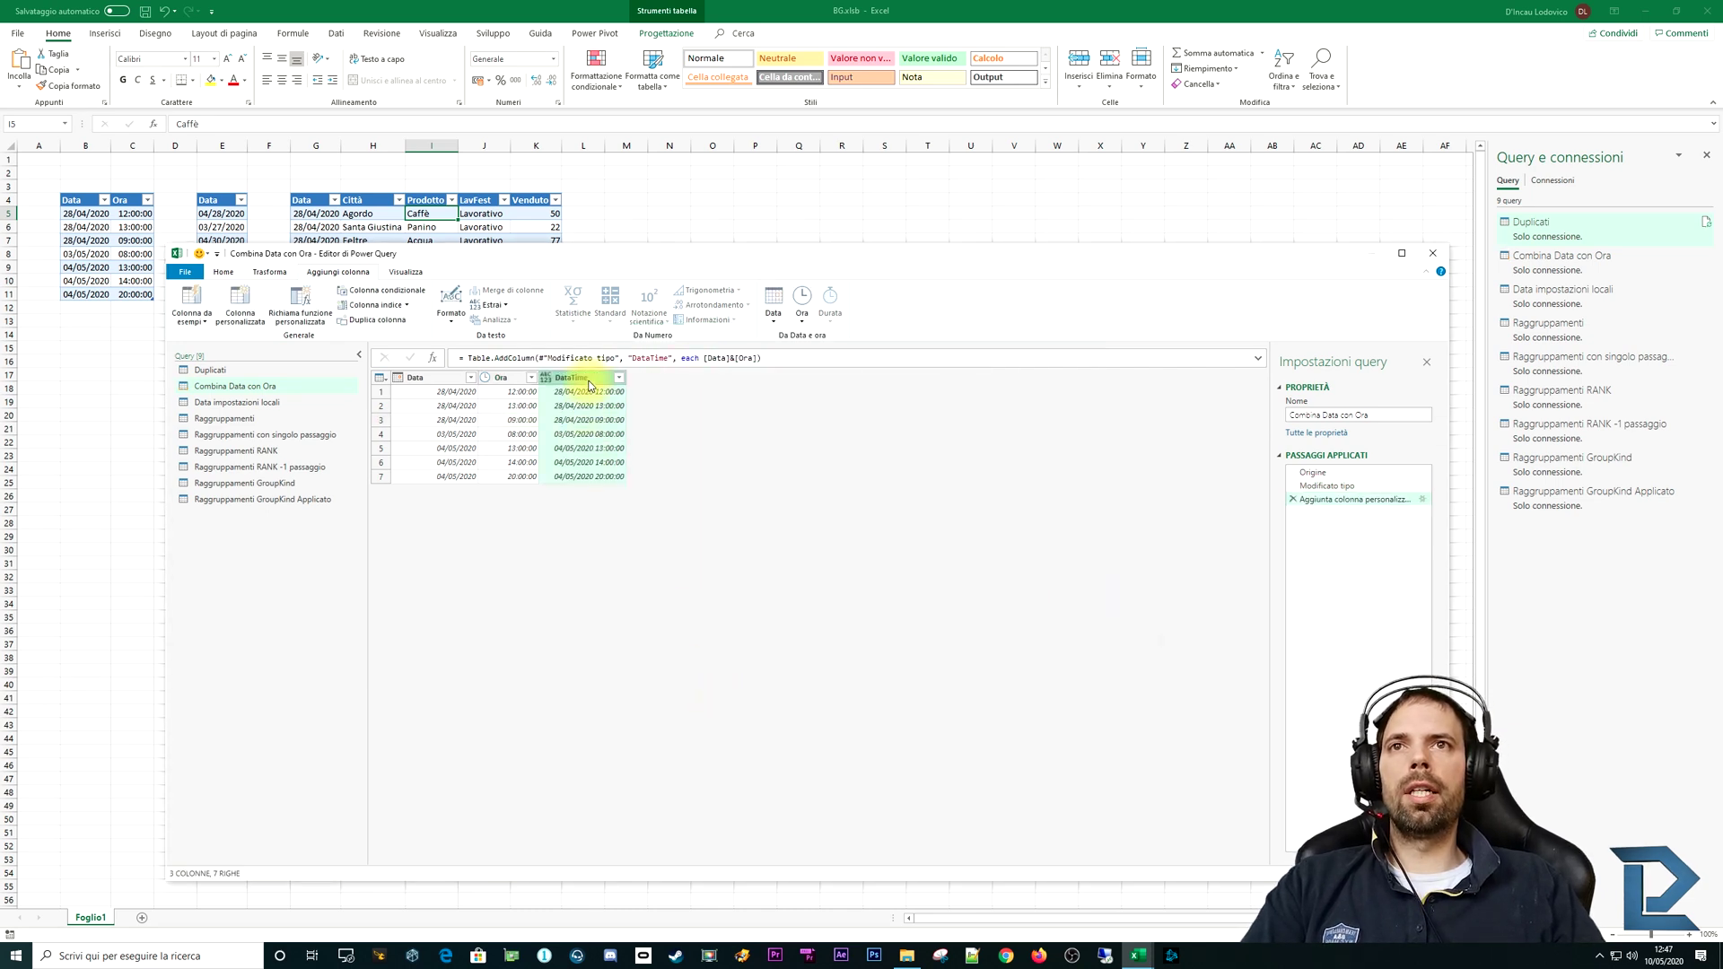
Step: Remove the Data and Ora columns, then delete those trial steps again
left_click(512, 378)
left_click(435, 376, "ctrl")
key("Delete")
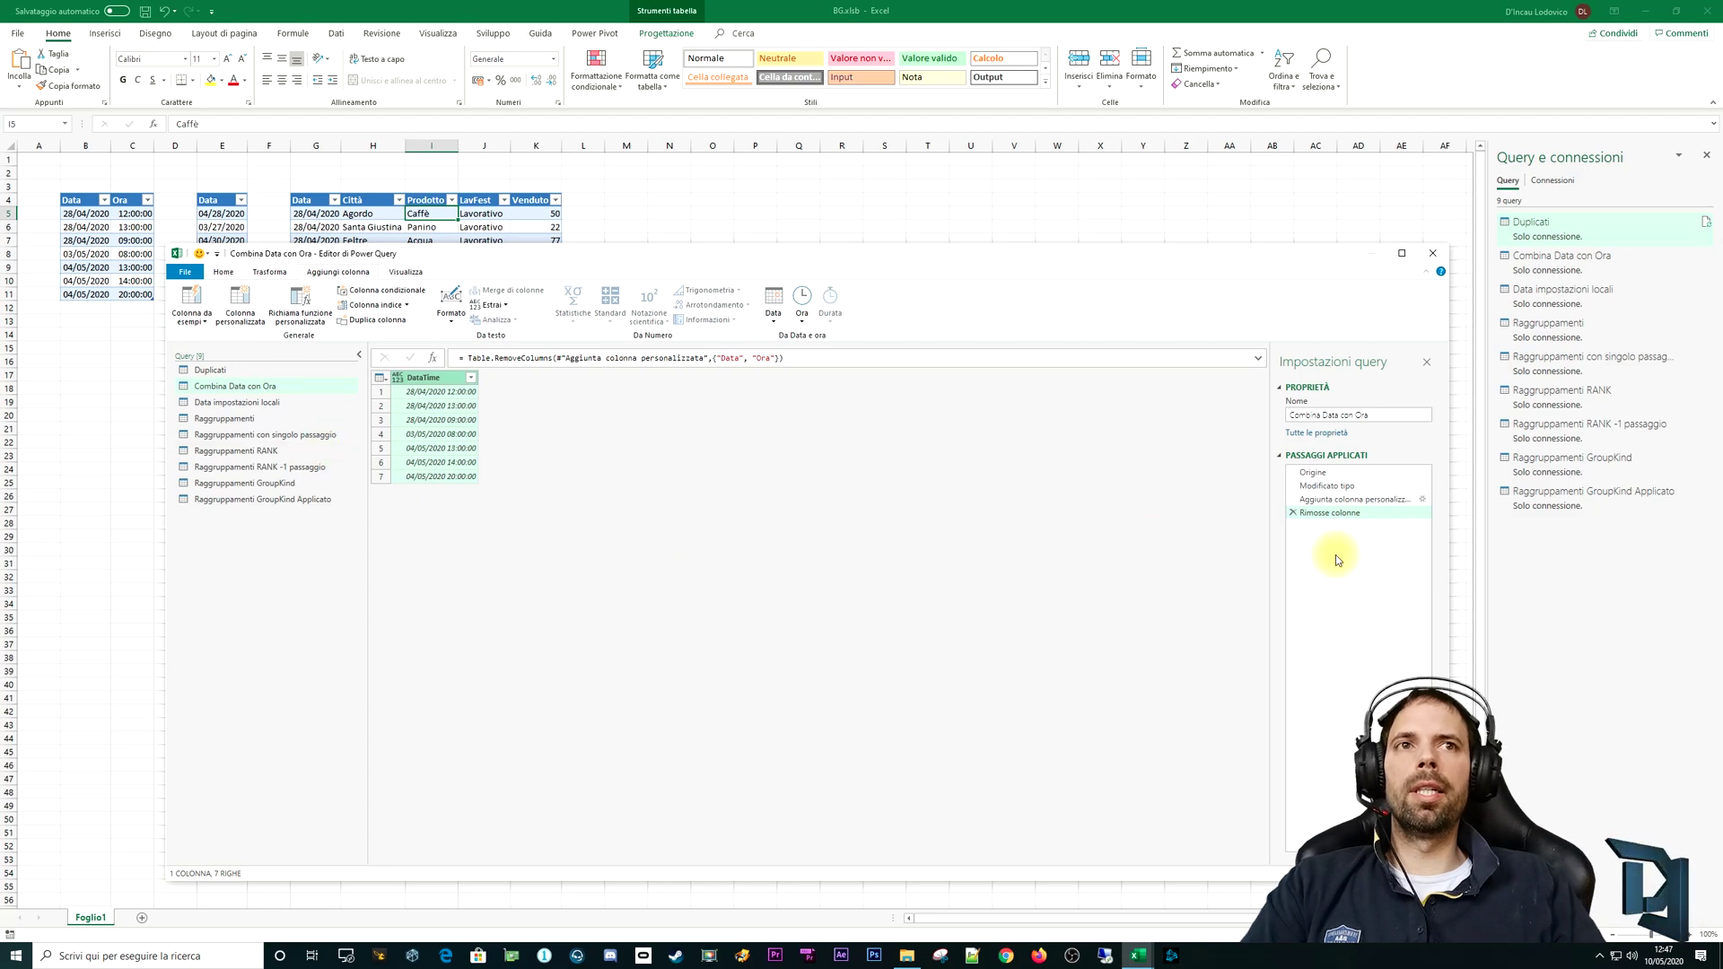
left_click(1295, 514)
Step: Delete the later steps, then merge Data and Ora with Combina data e ora
left_click(1293, 499)
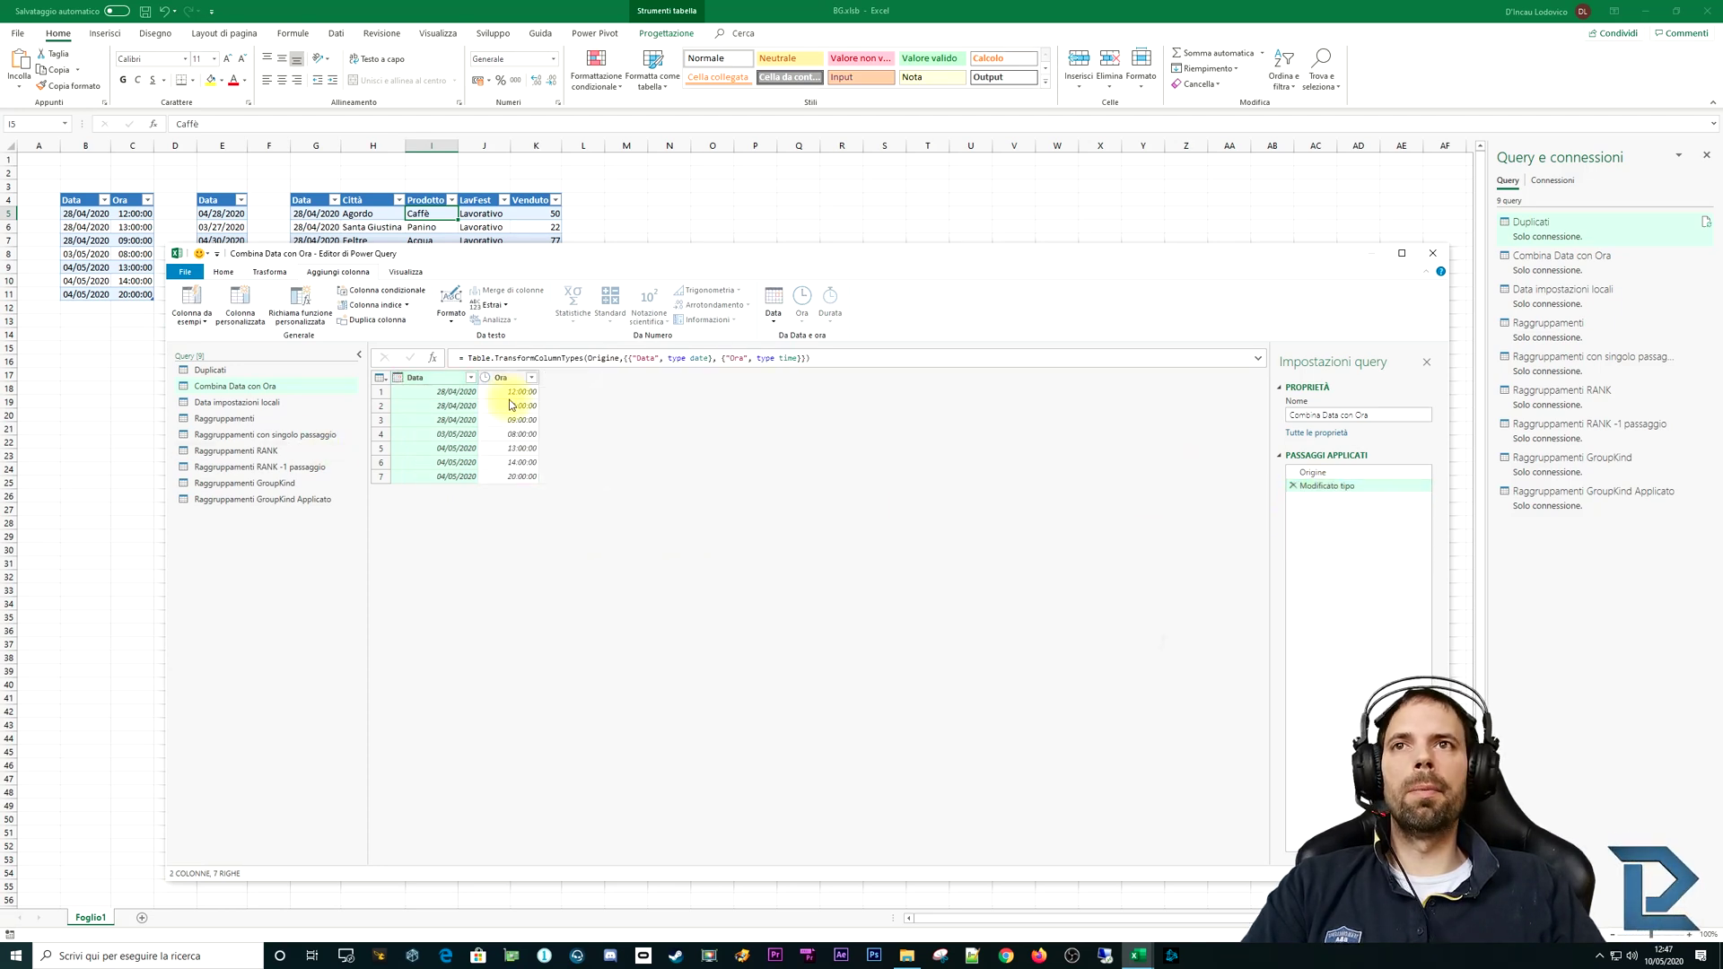
left_click(775, 323)
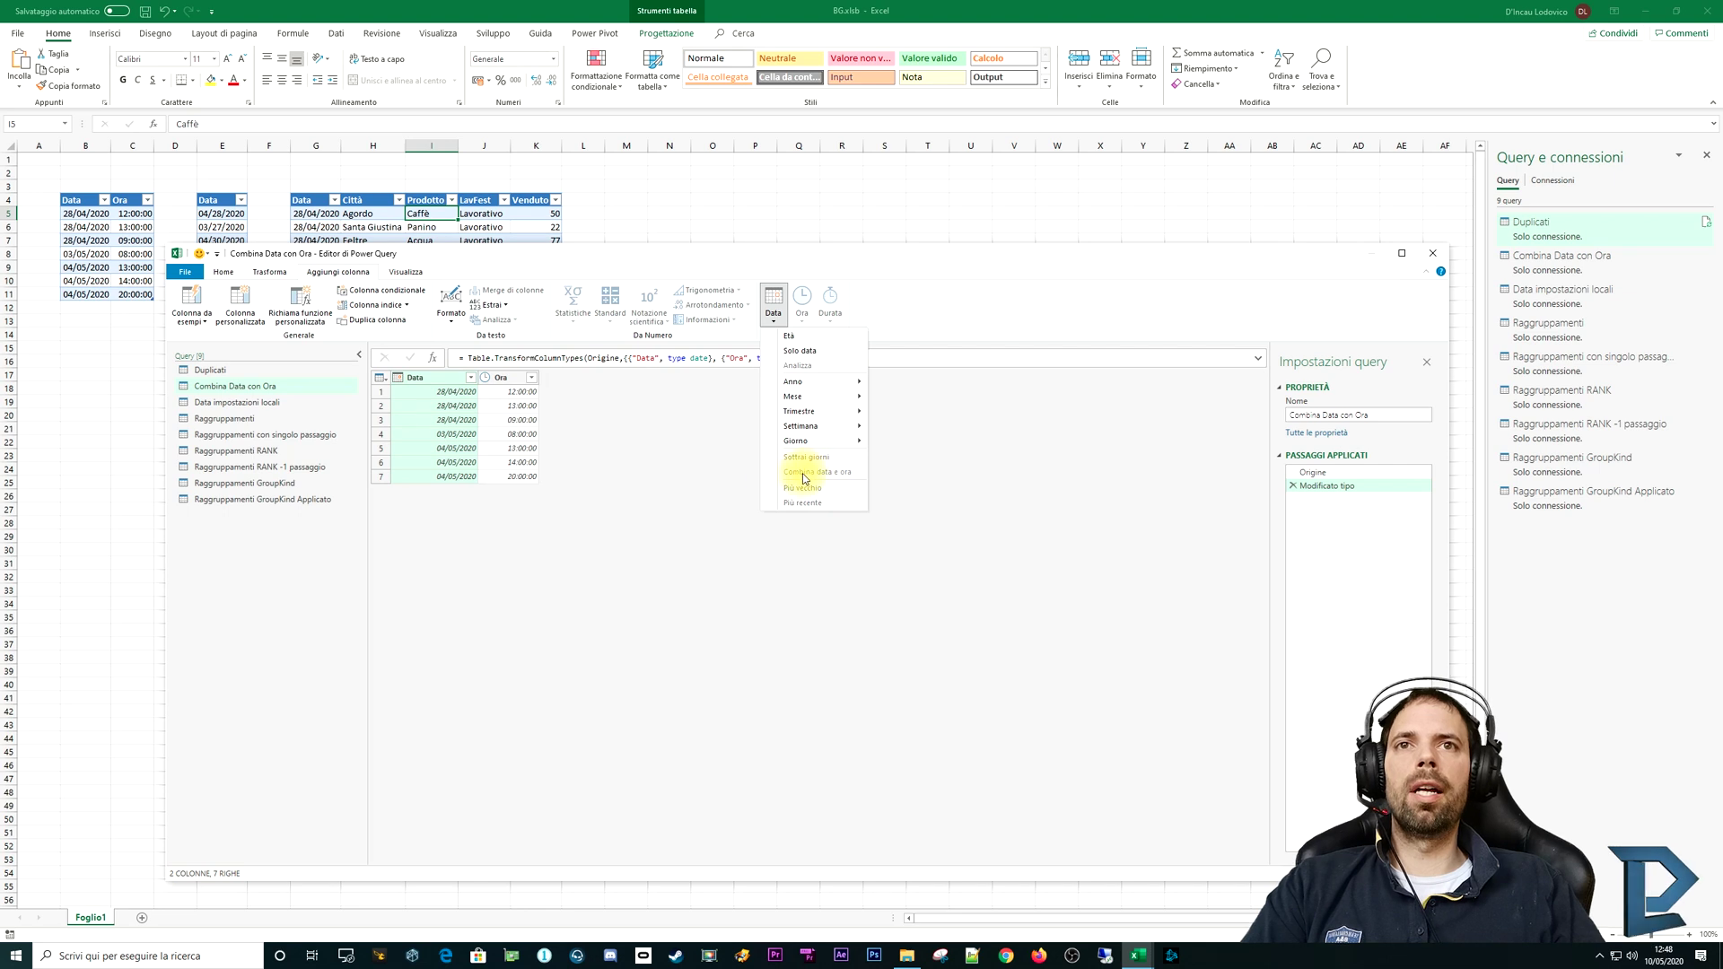
left_click(687, 481)
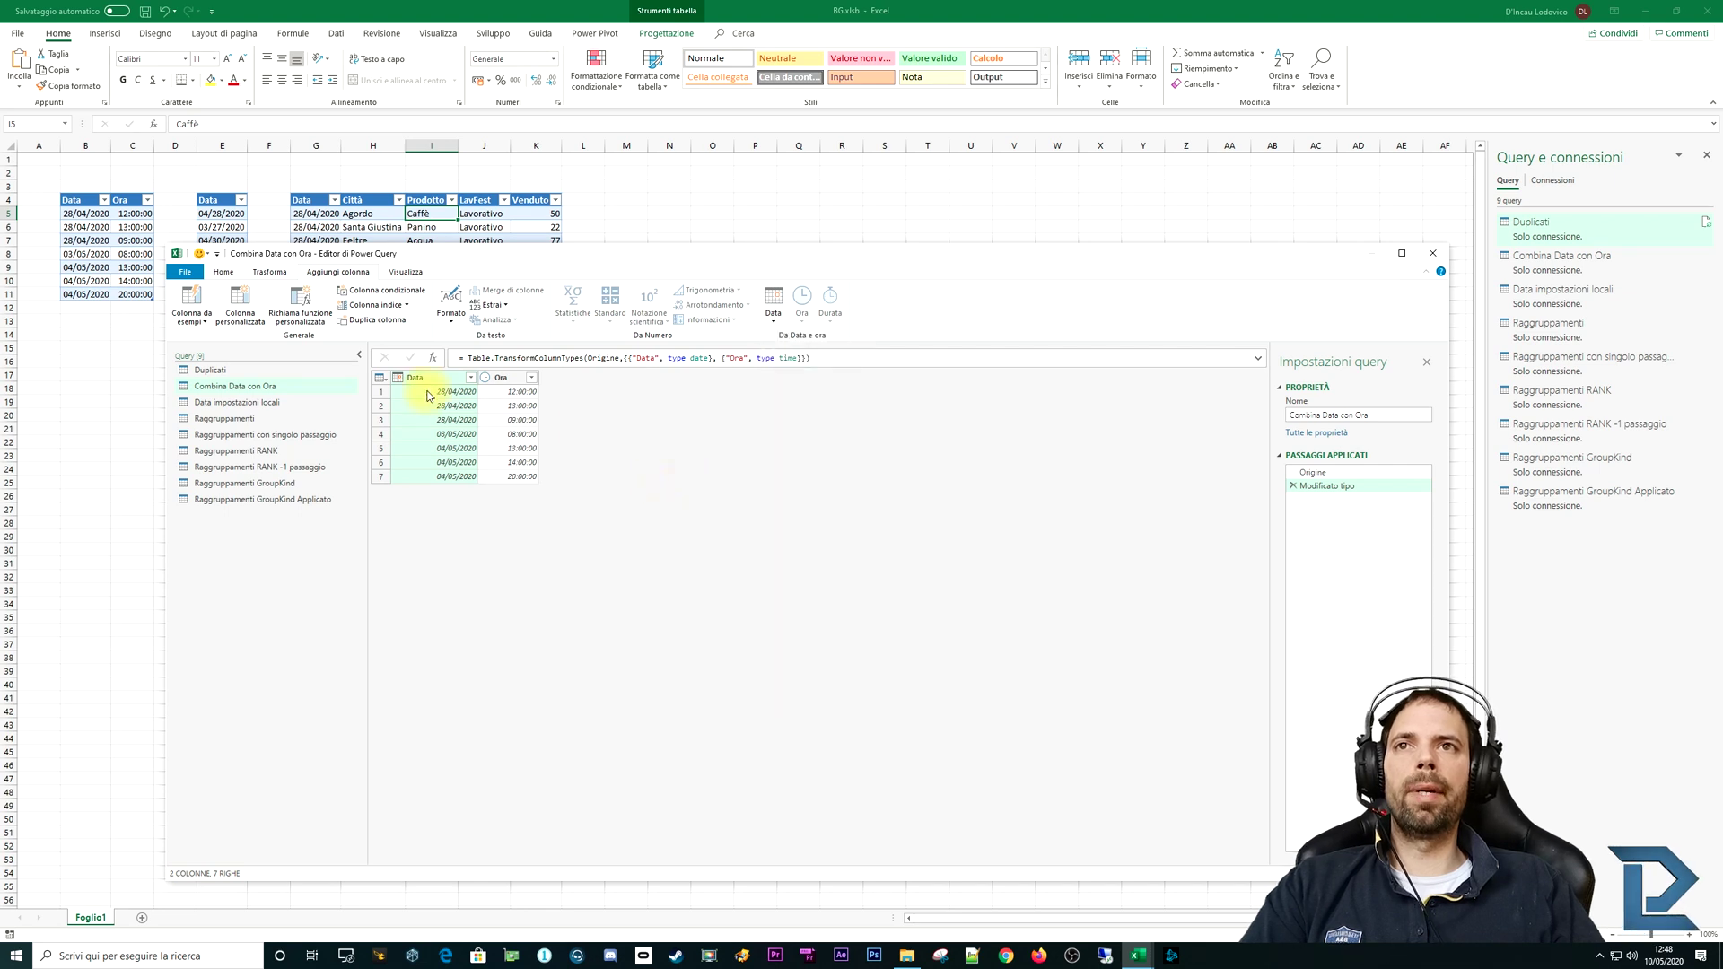
left_click(508, 378, "ctrl")
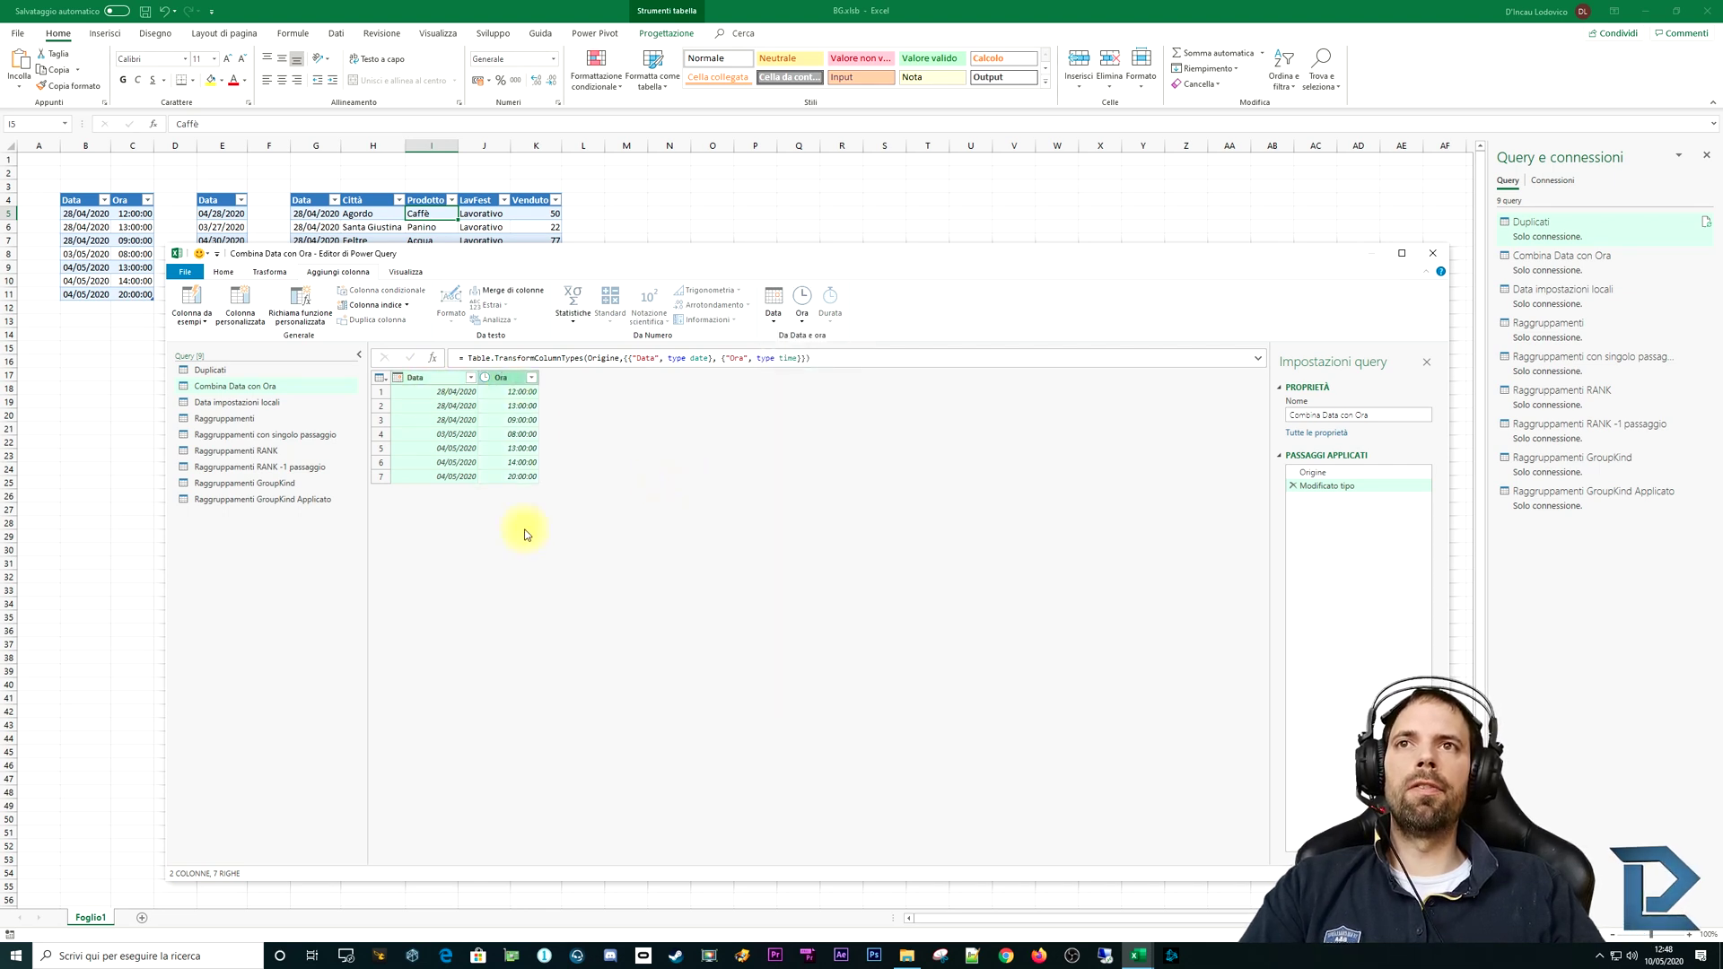
left_click(802, 319)
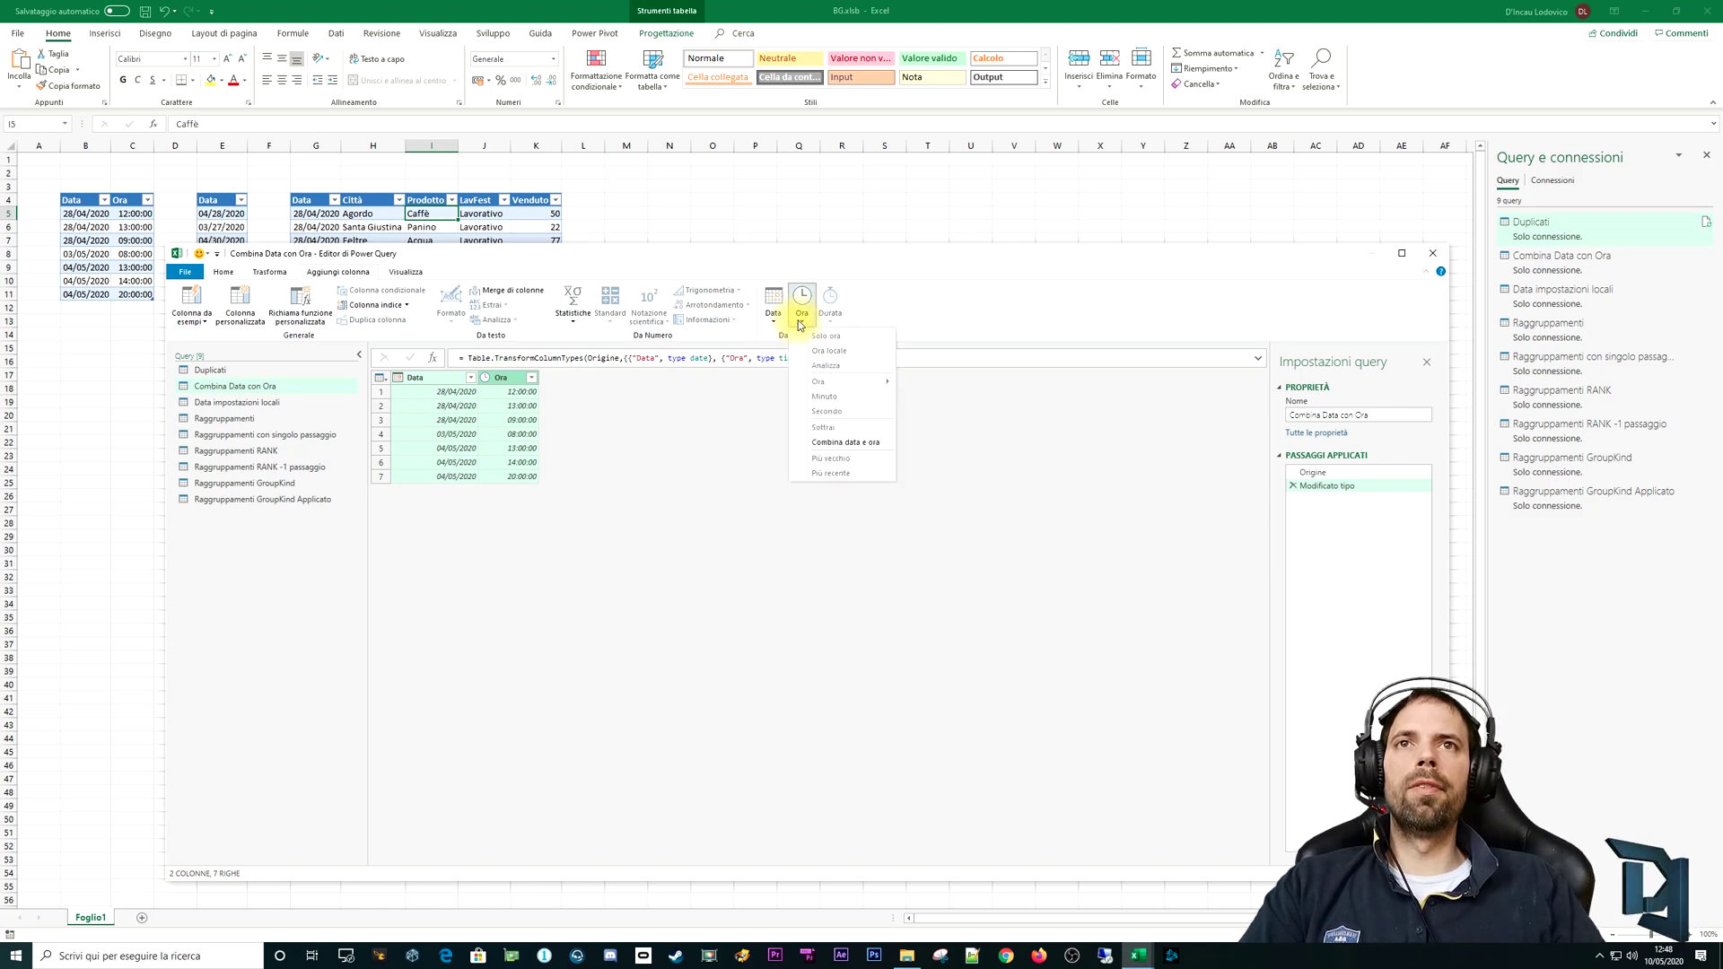
left_click(773, 312)
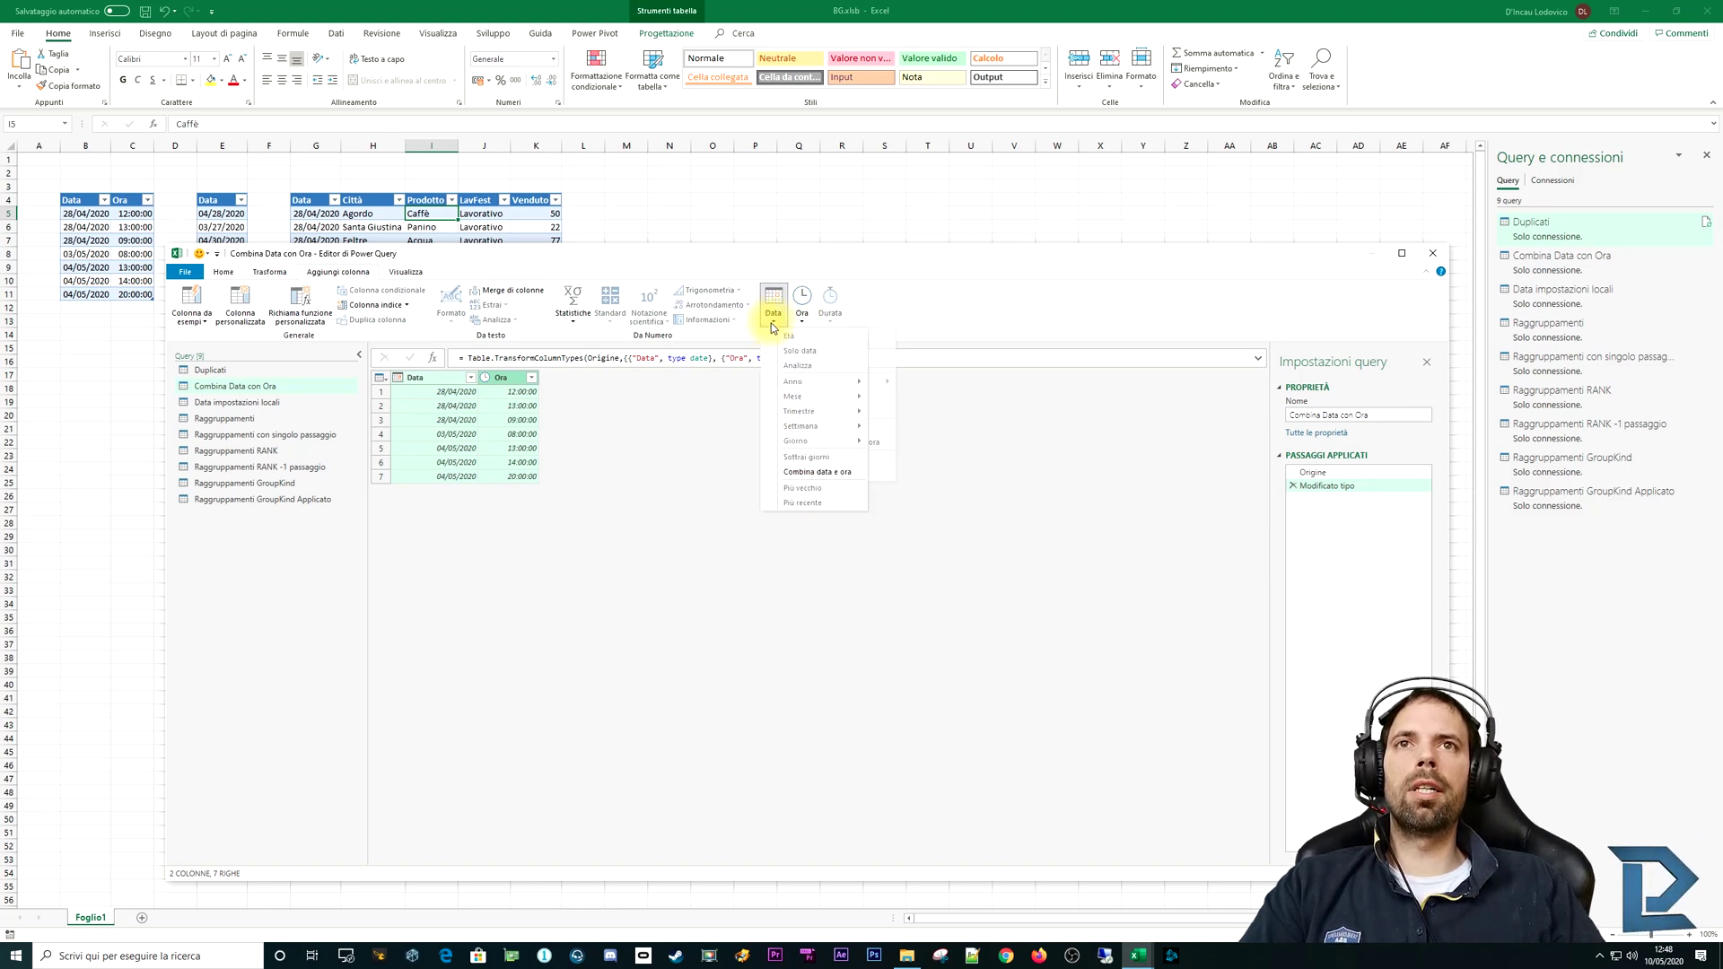
left_click(802, 473)
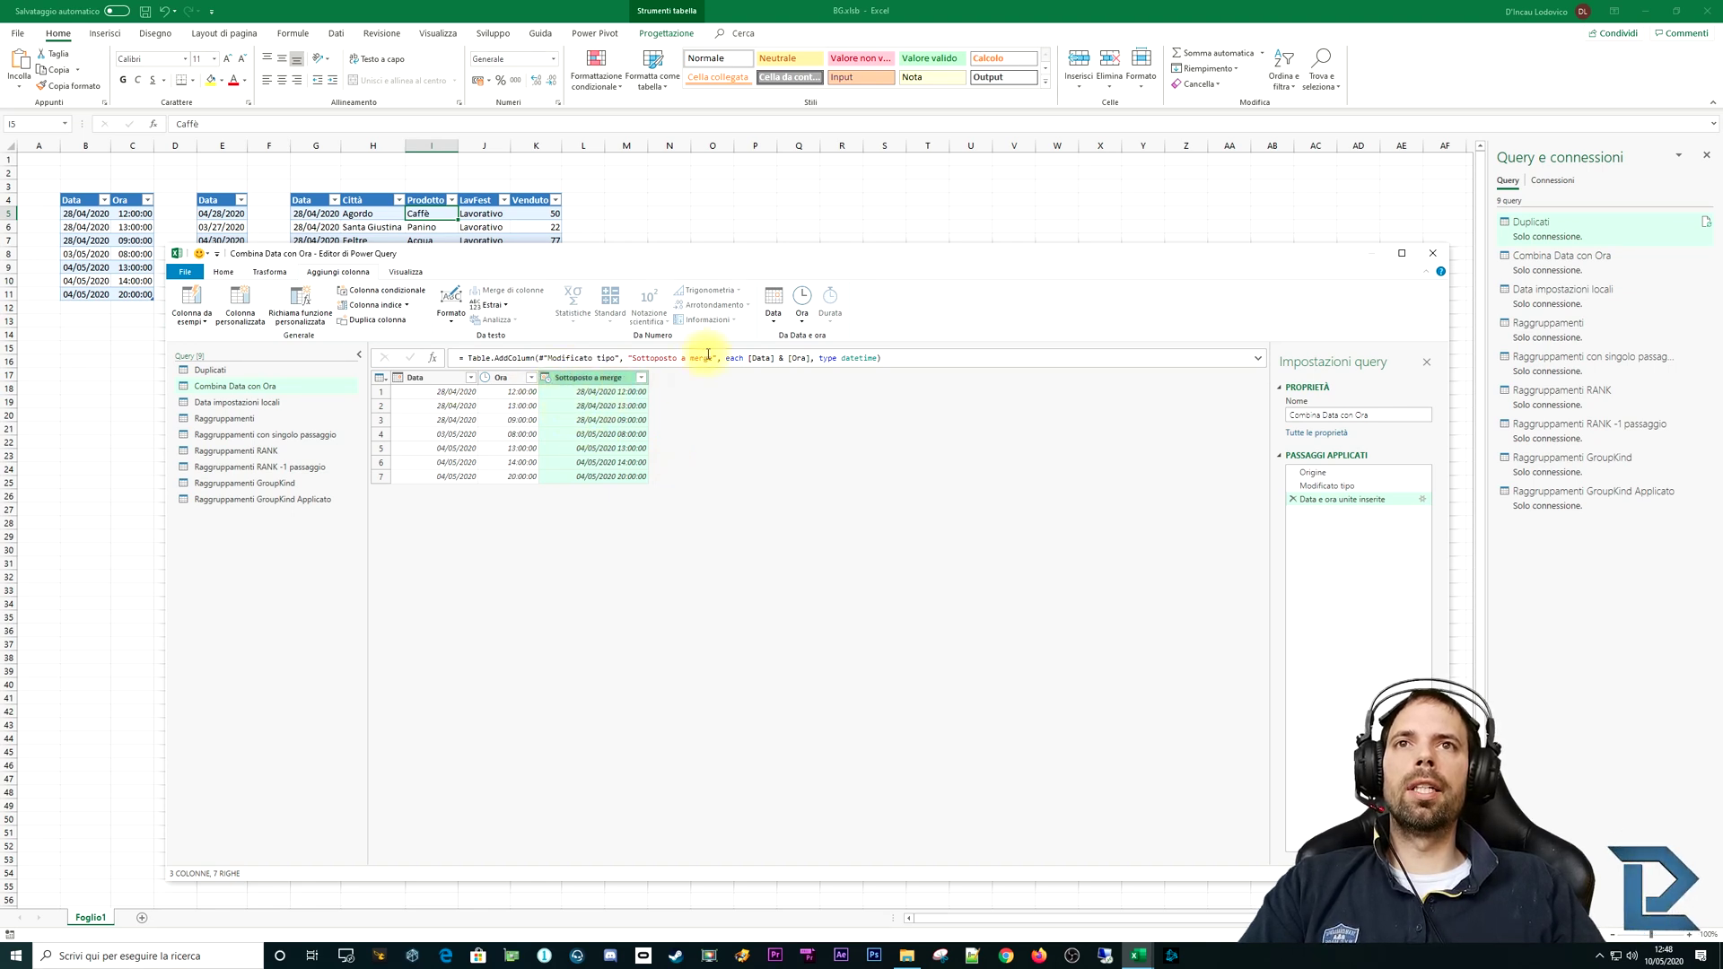
Step: Rename the combined column to DataTime in the formula bar
left_click_drag(710, 357, 654, 357)
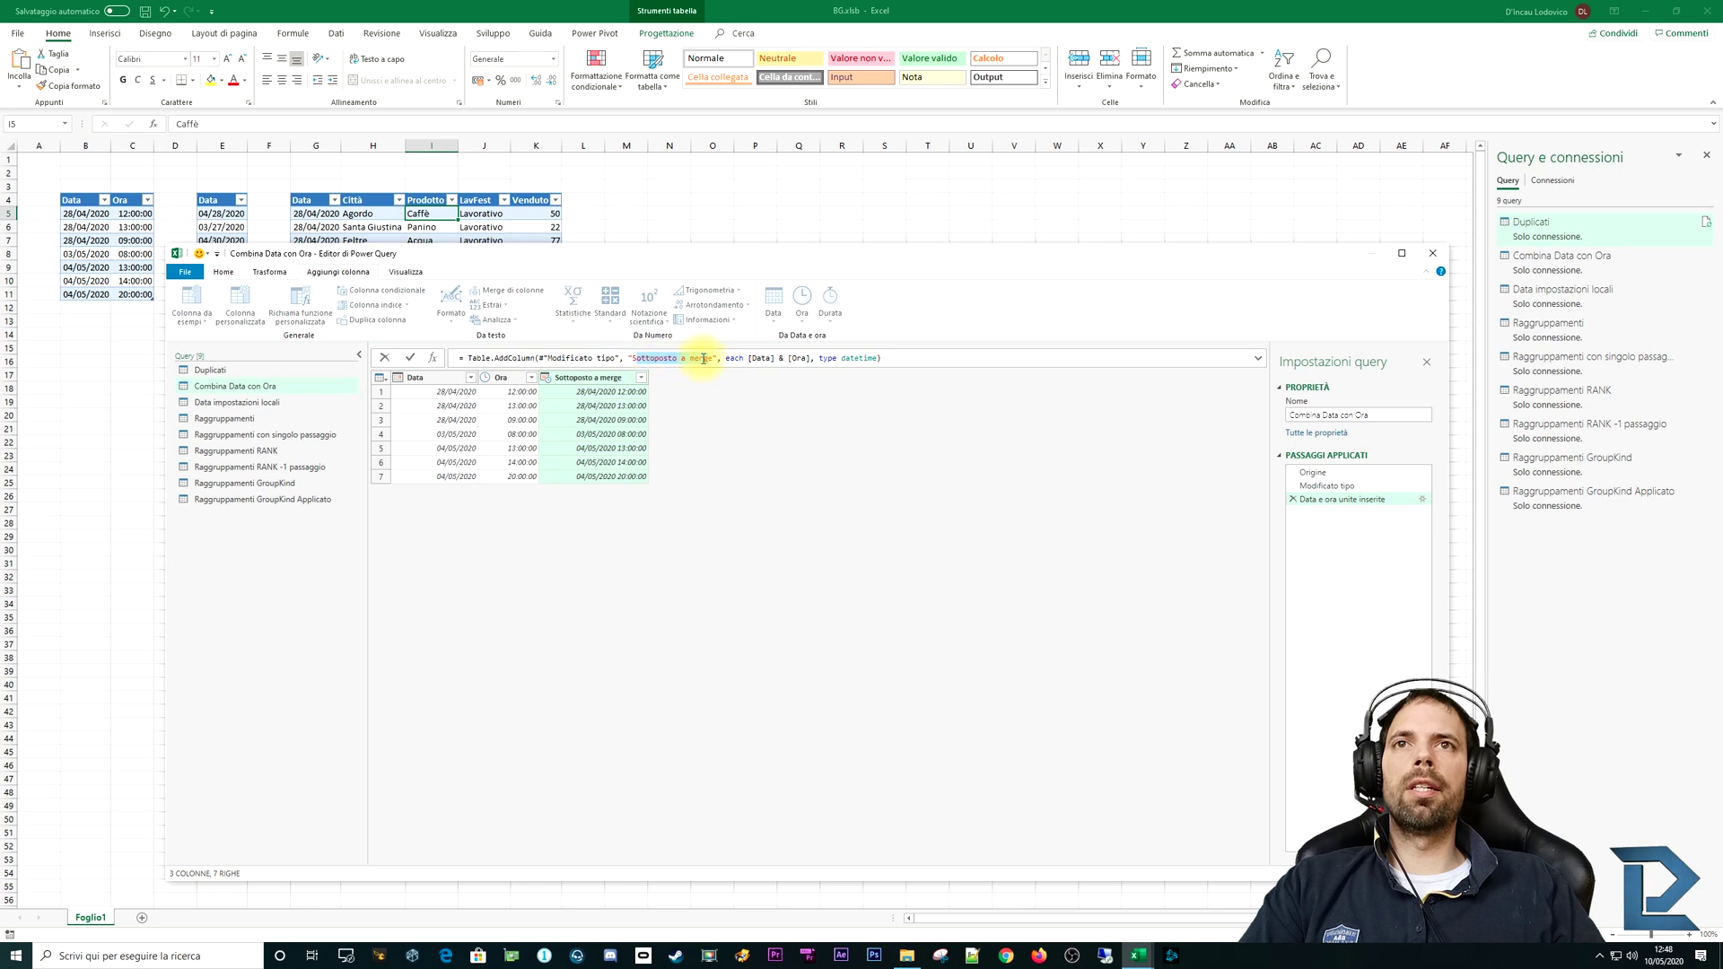
left_click_drag(633, 358, 628, 358)
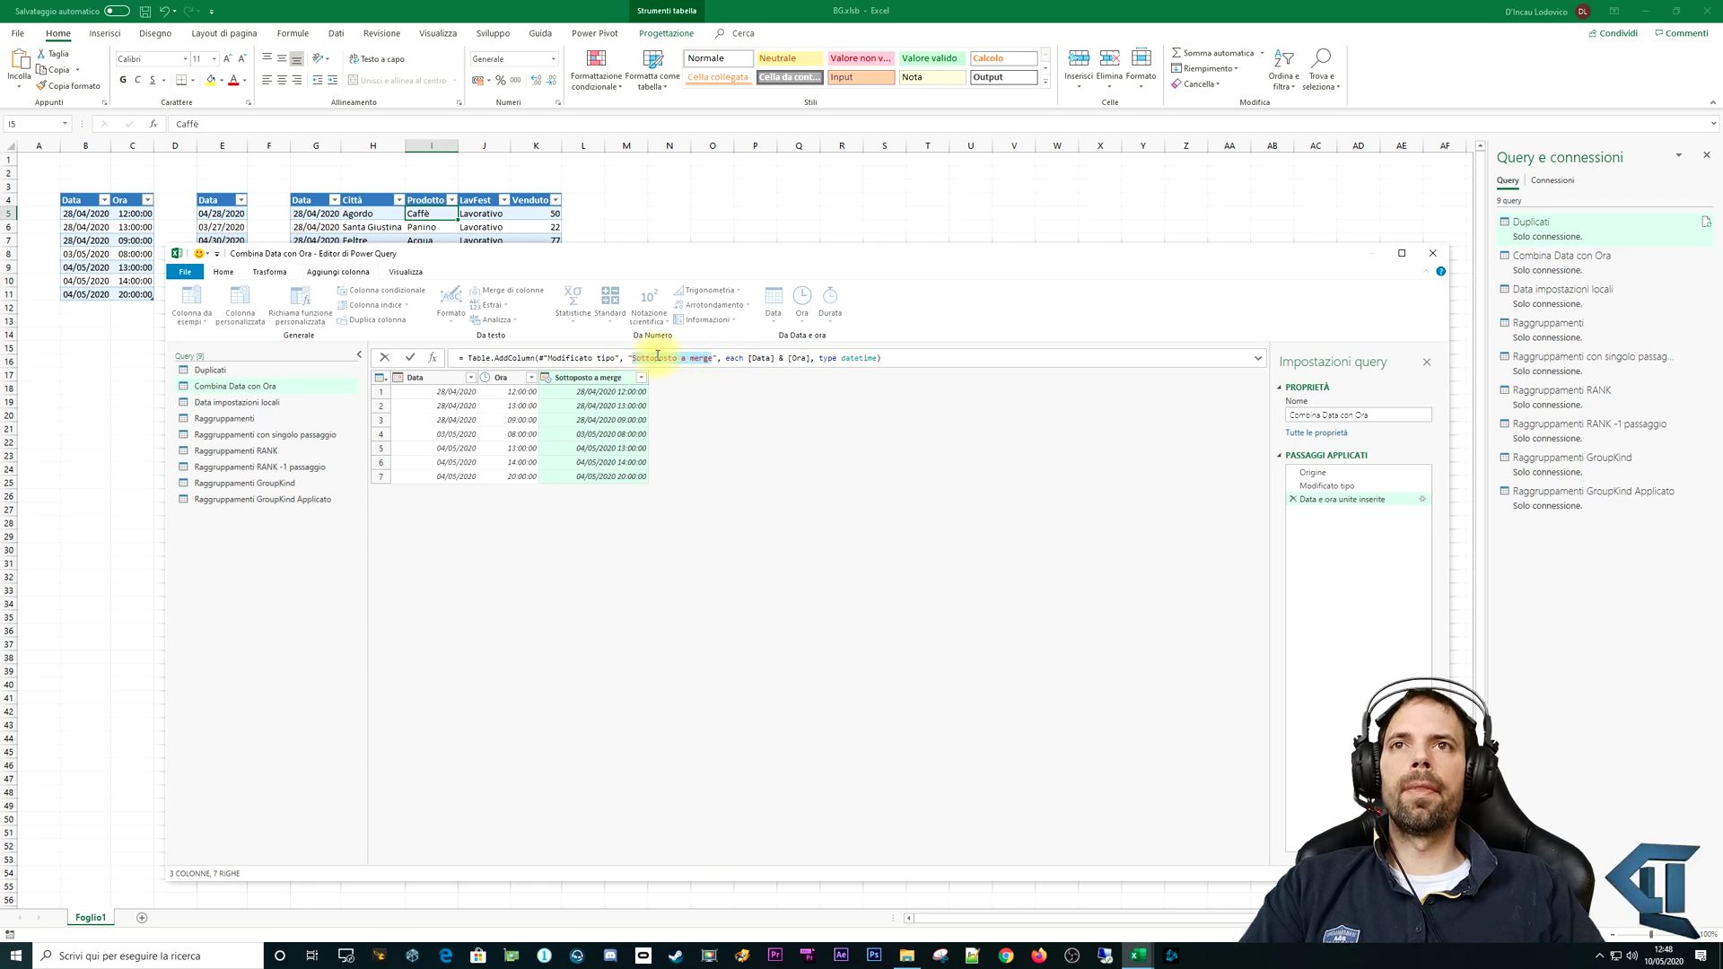
type("DataTime")
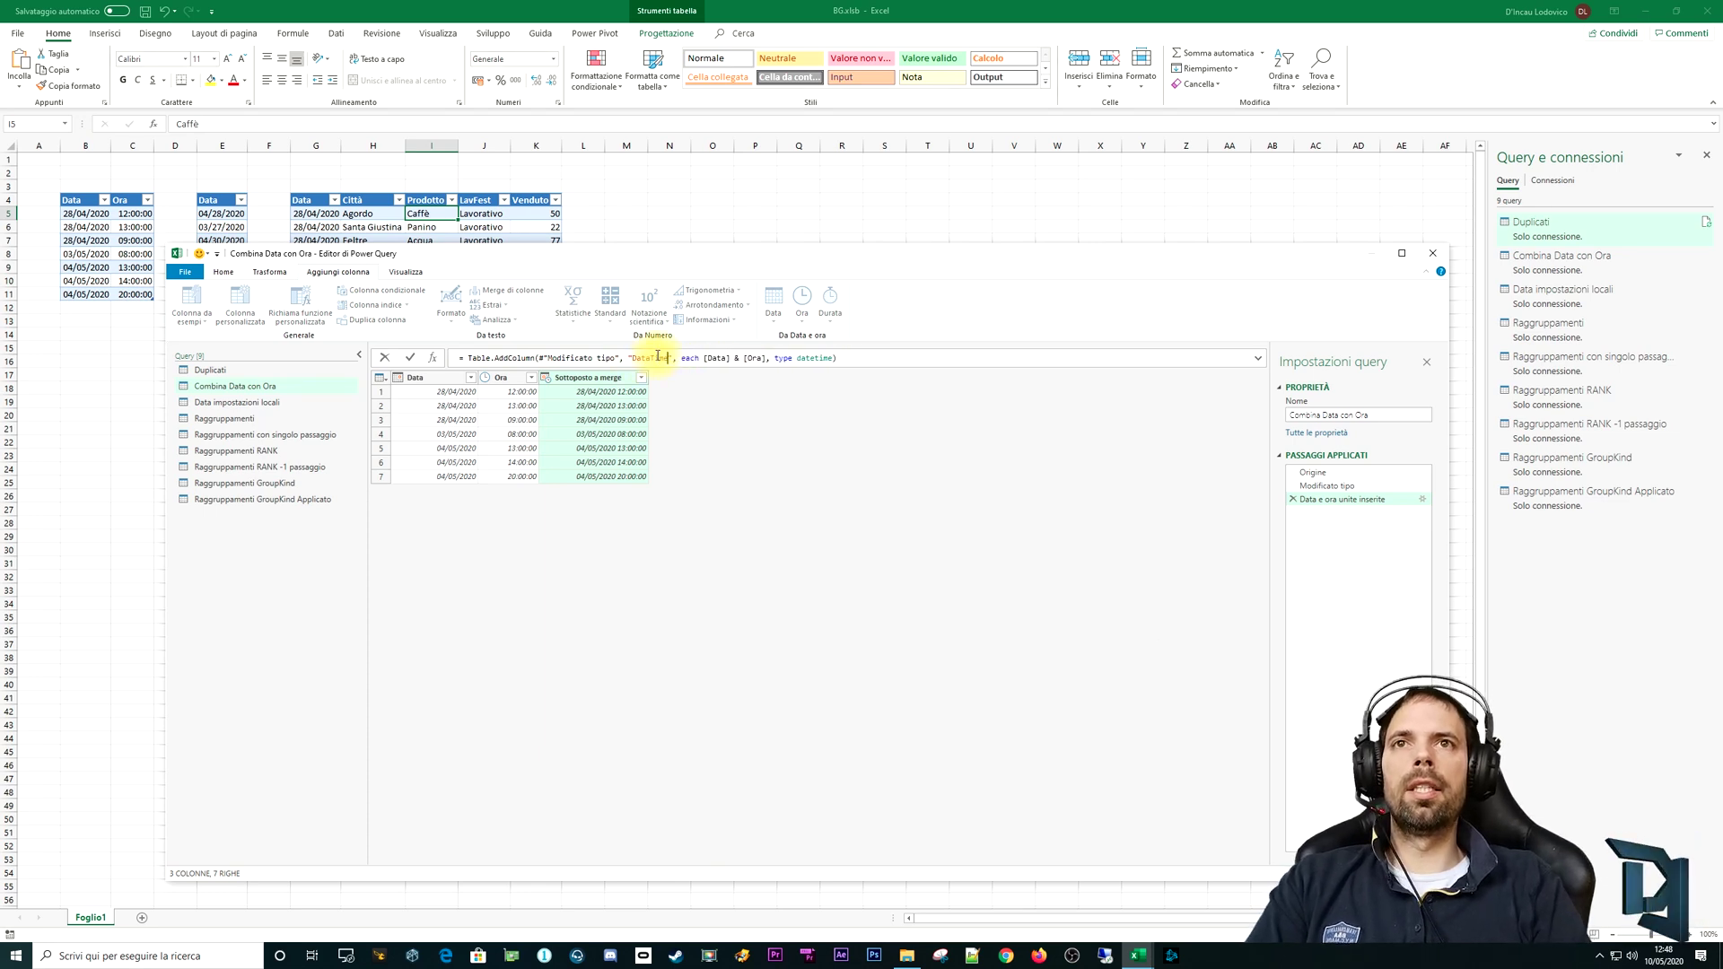
key("Return")
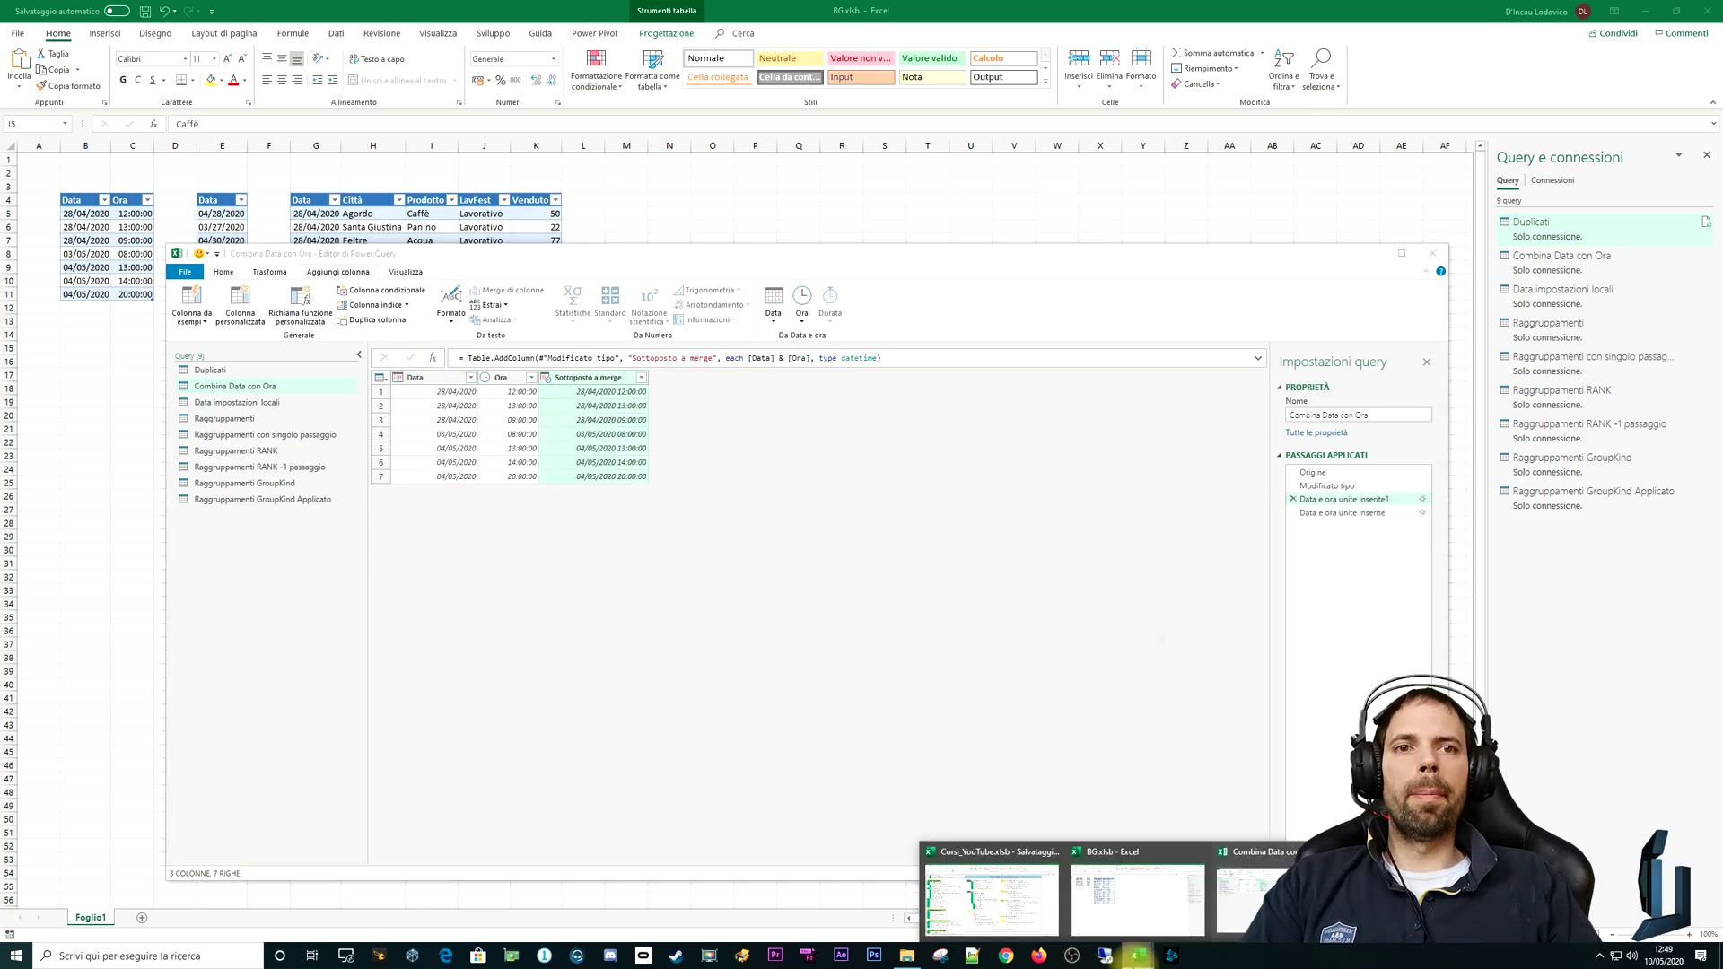
left_click(988, 934)
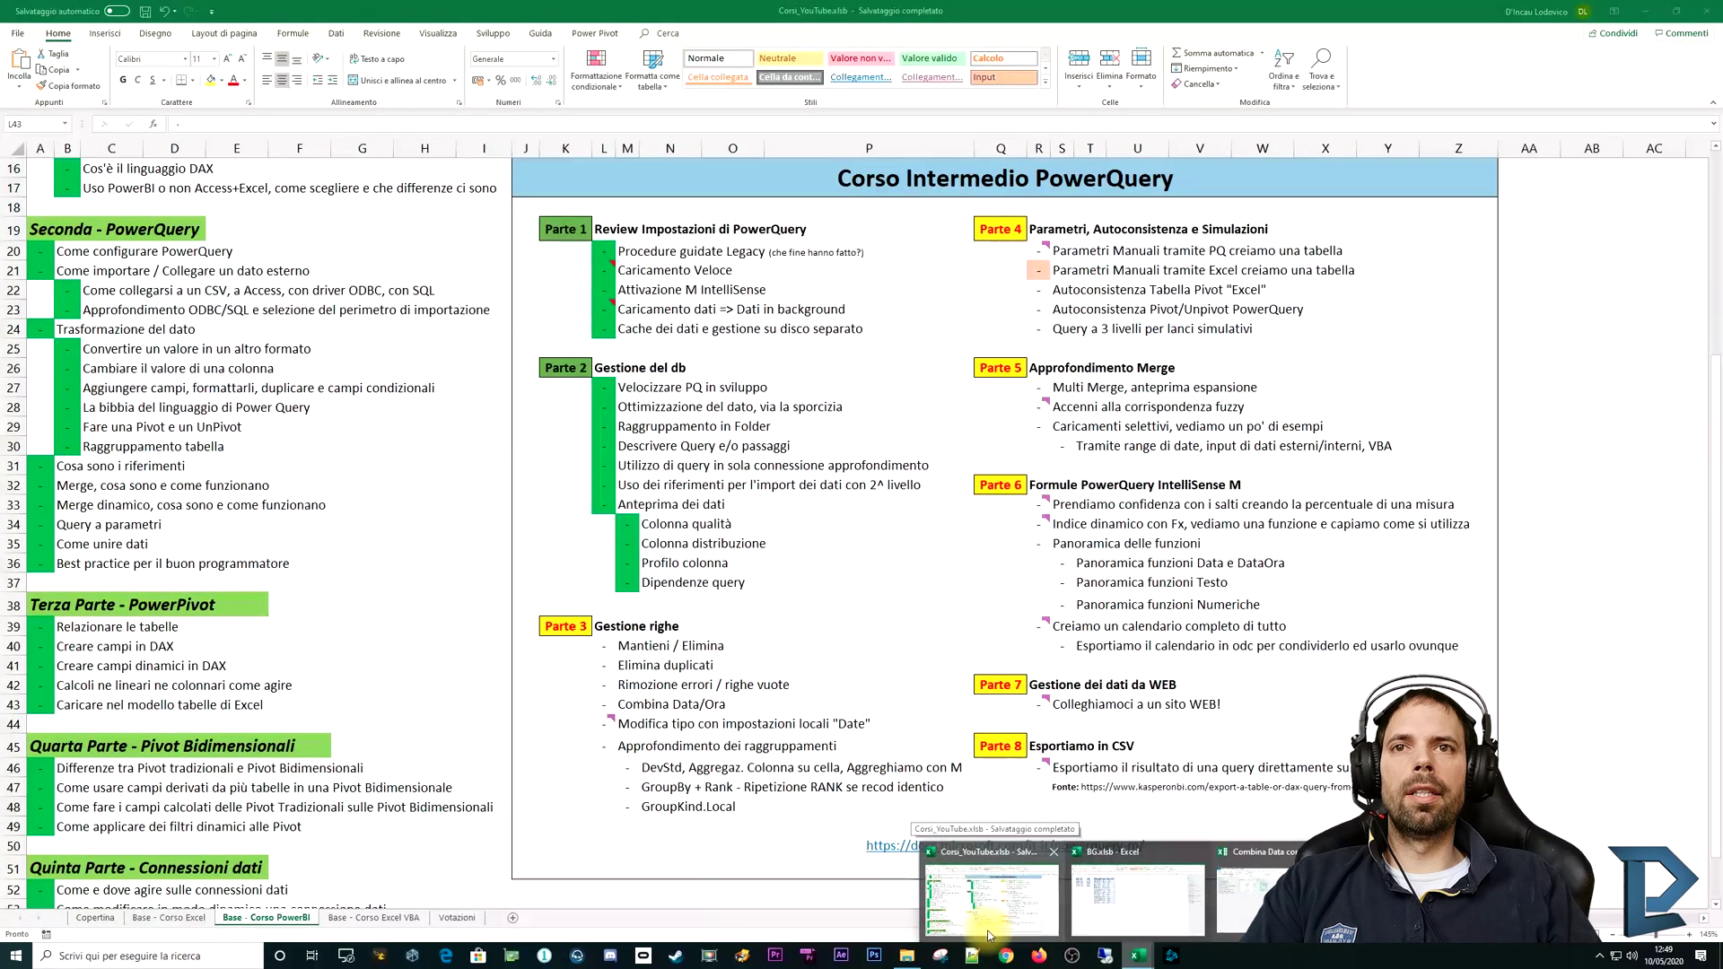
mouse_move(598, 725)
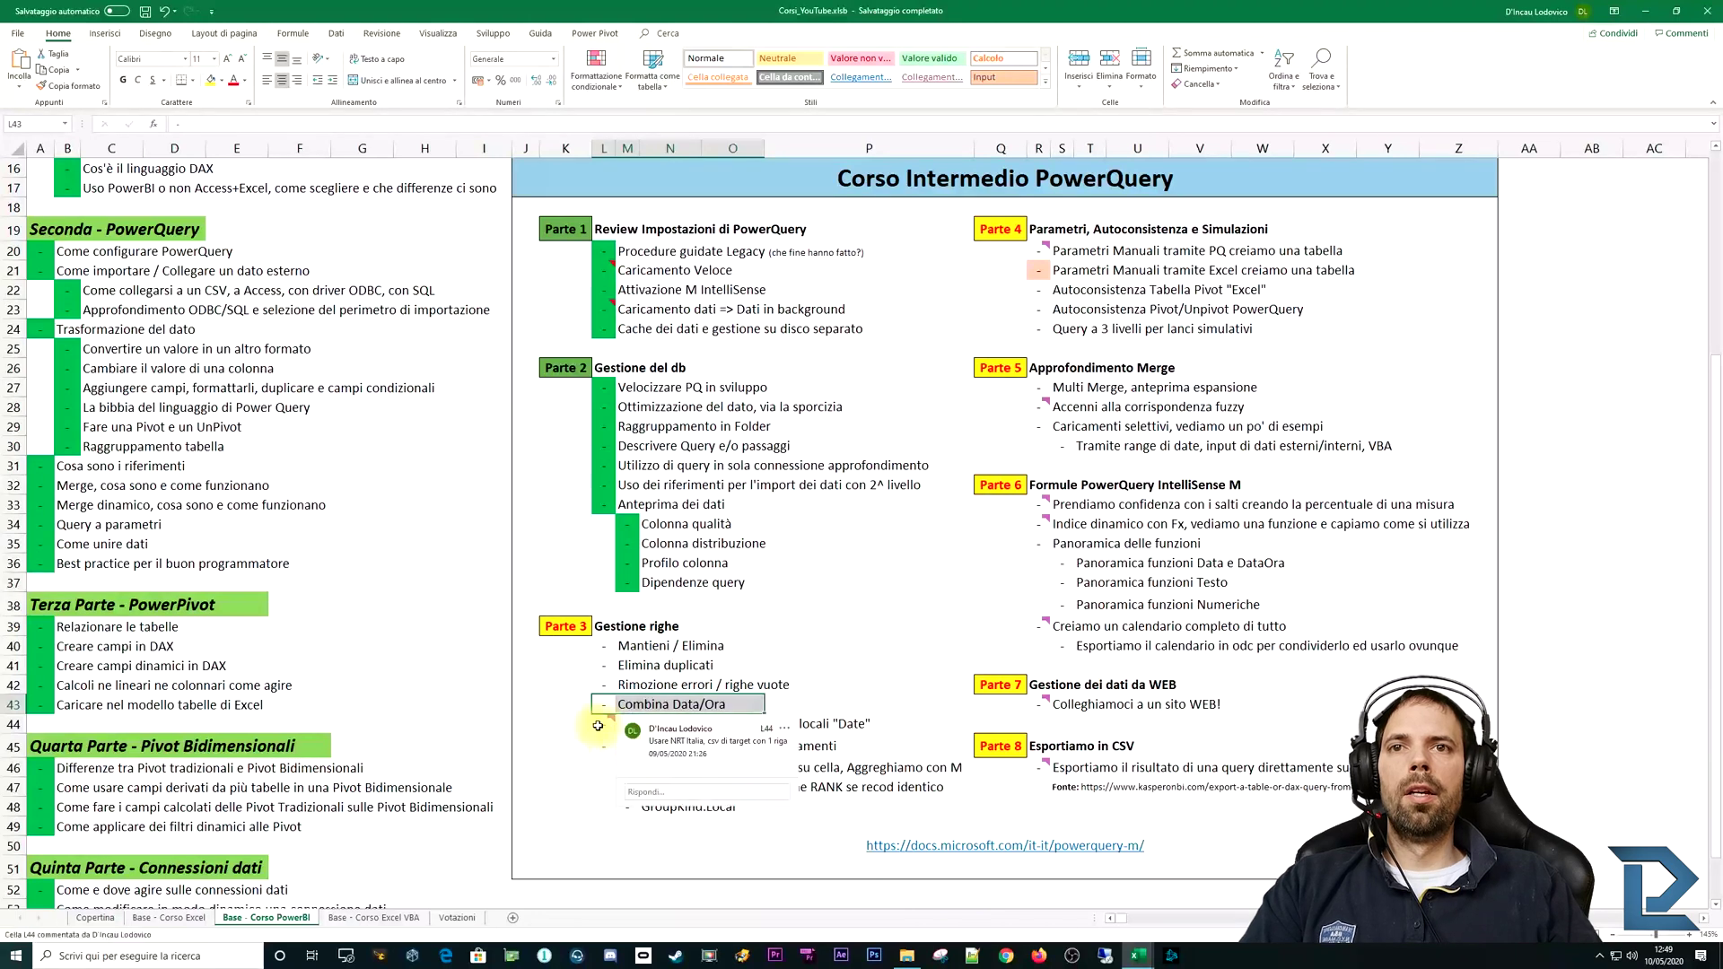
left_click_drag(598, 725, 845, 726)
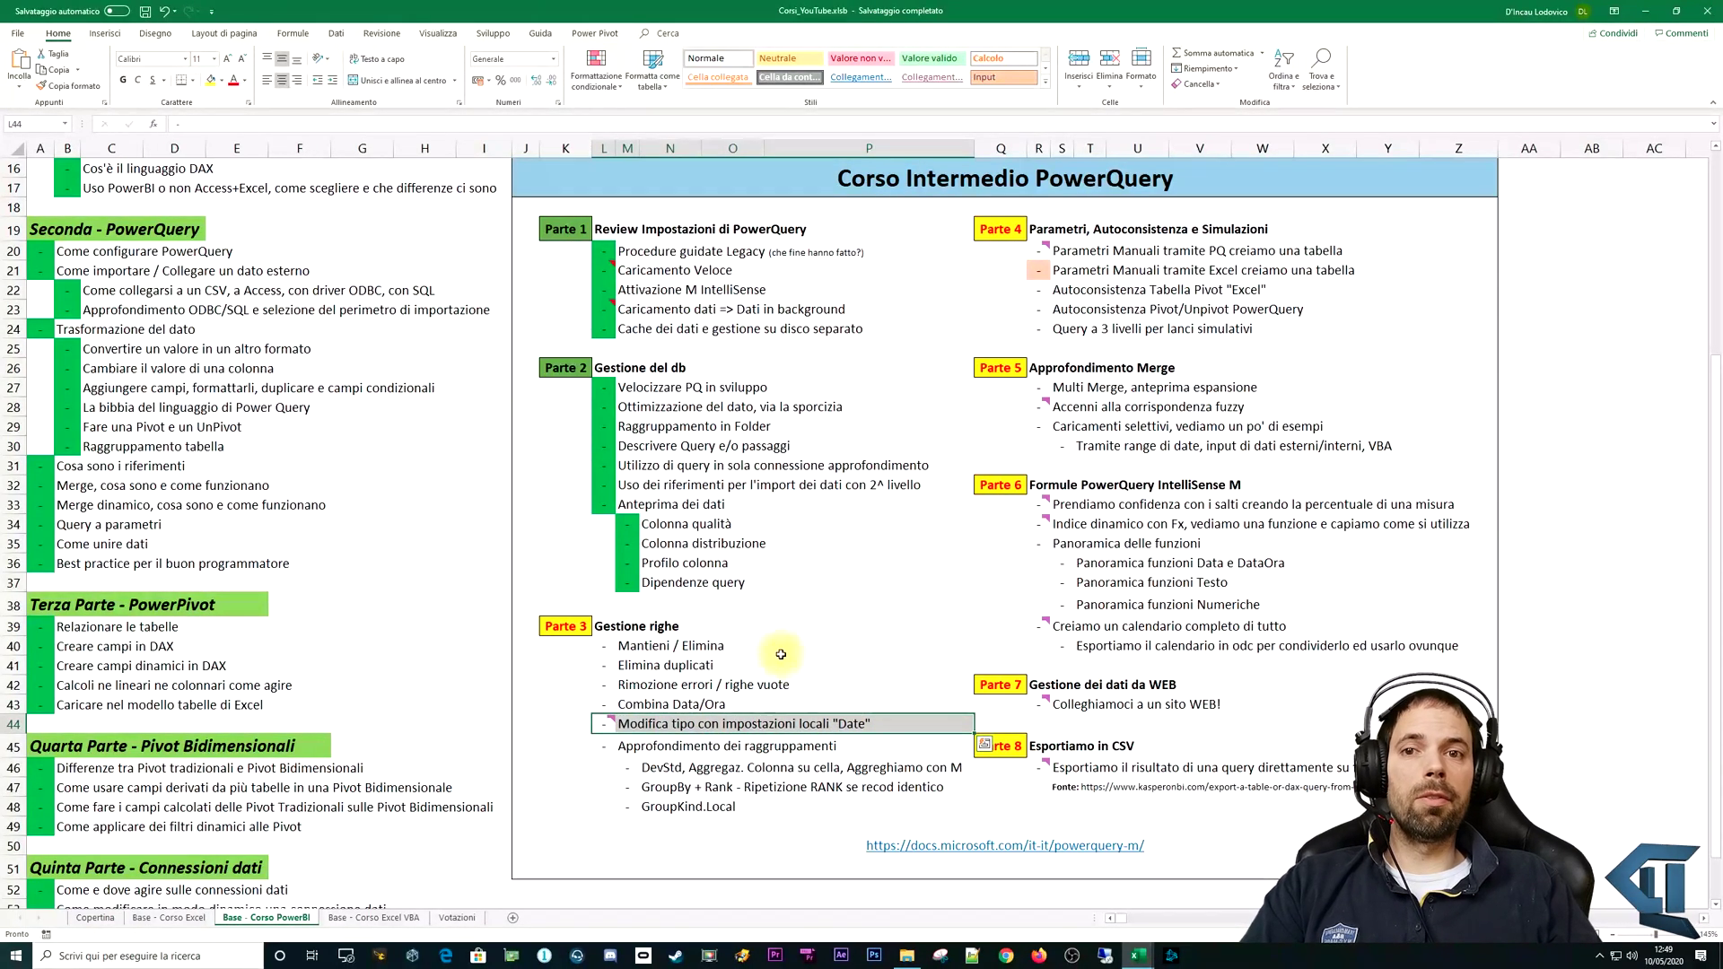
left_click(1138, 955)
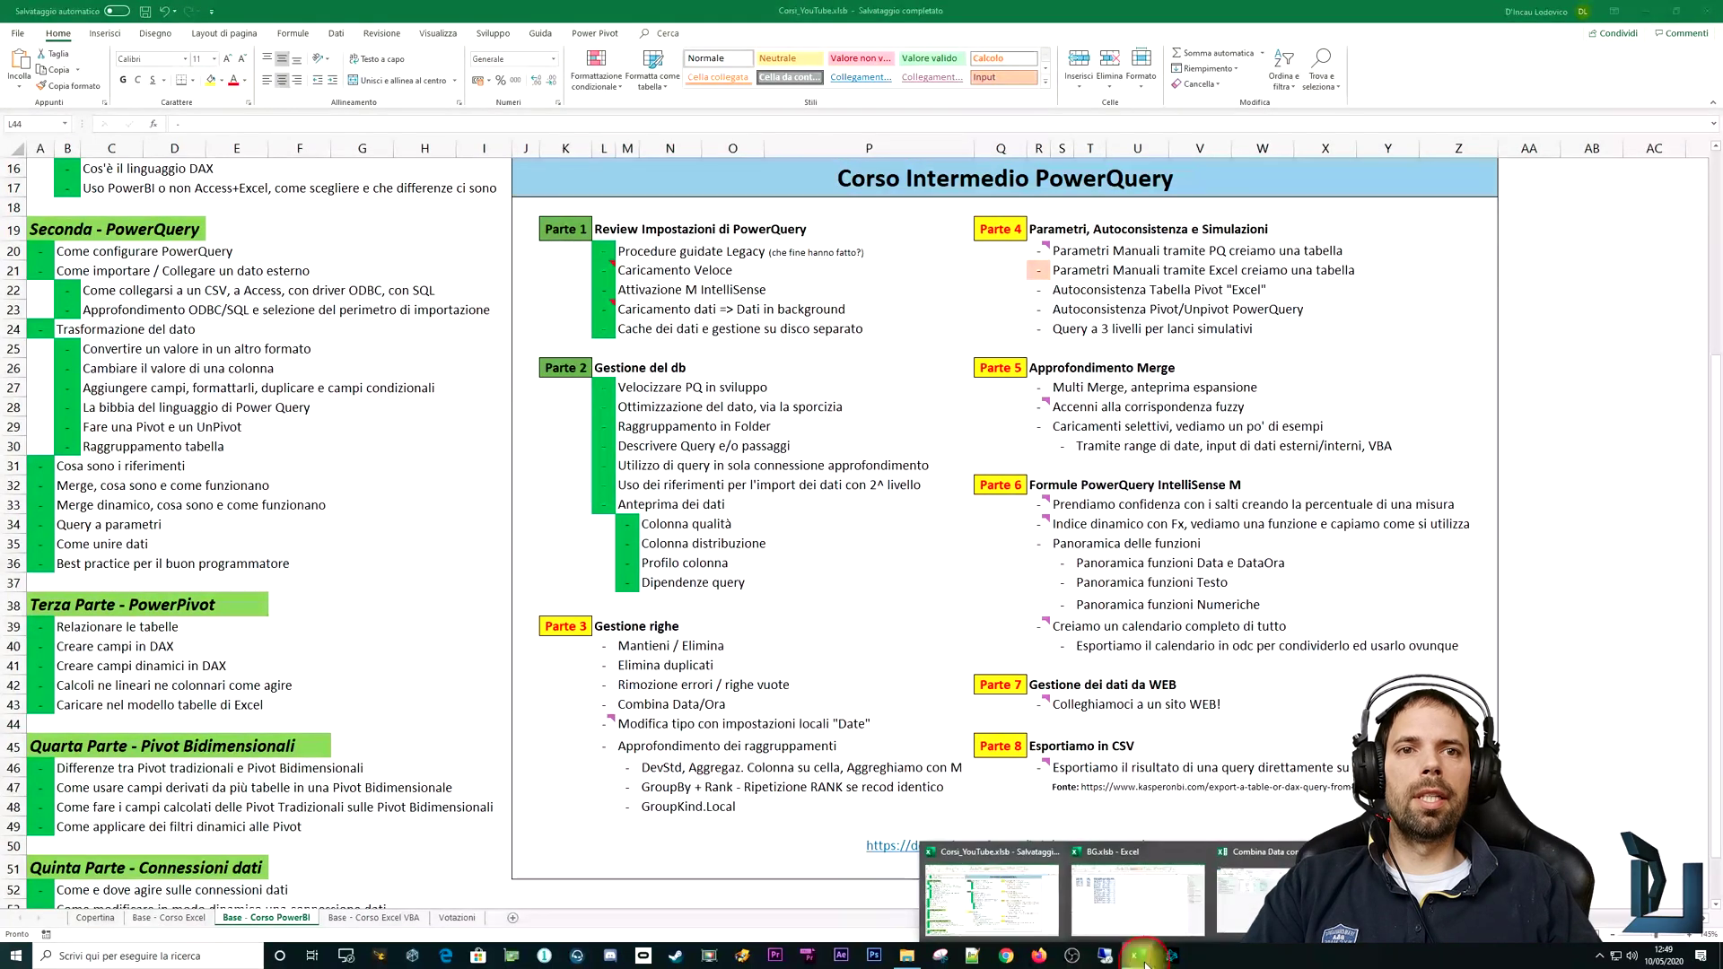
left_click(1178, 930)
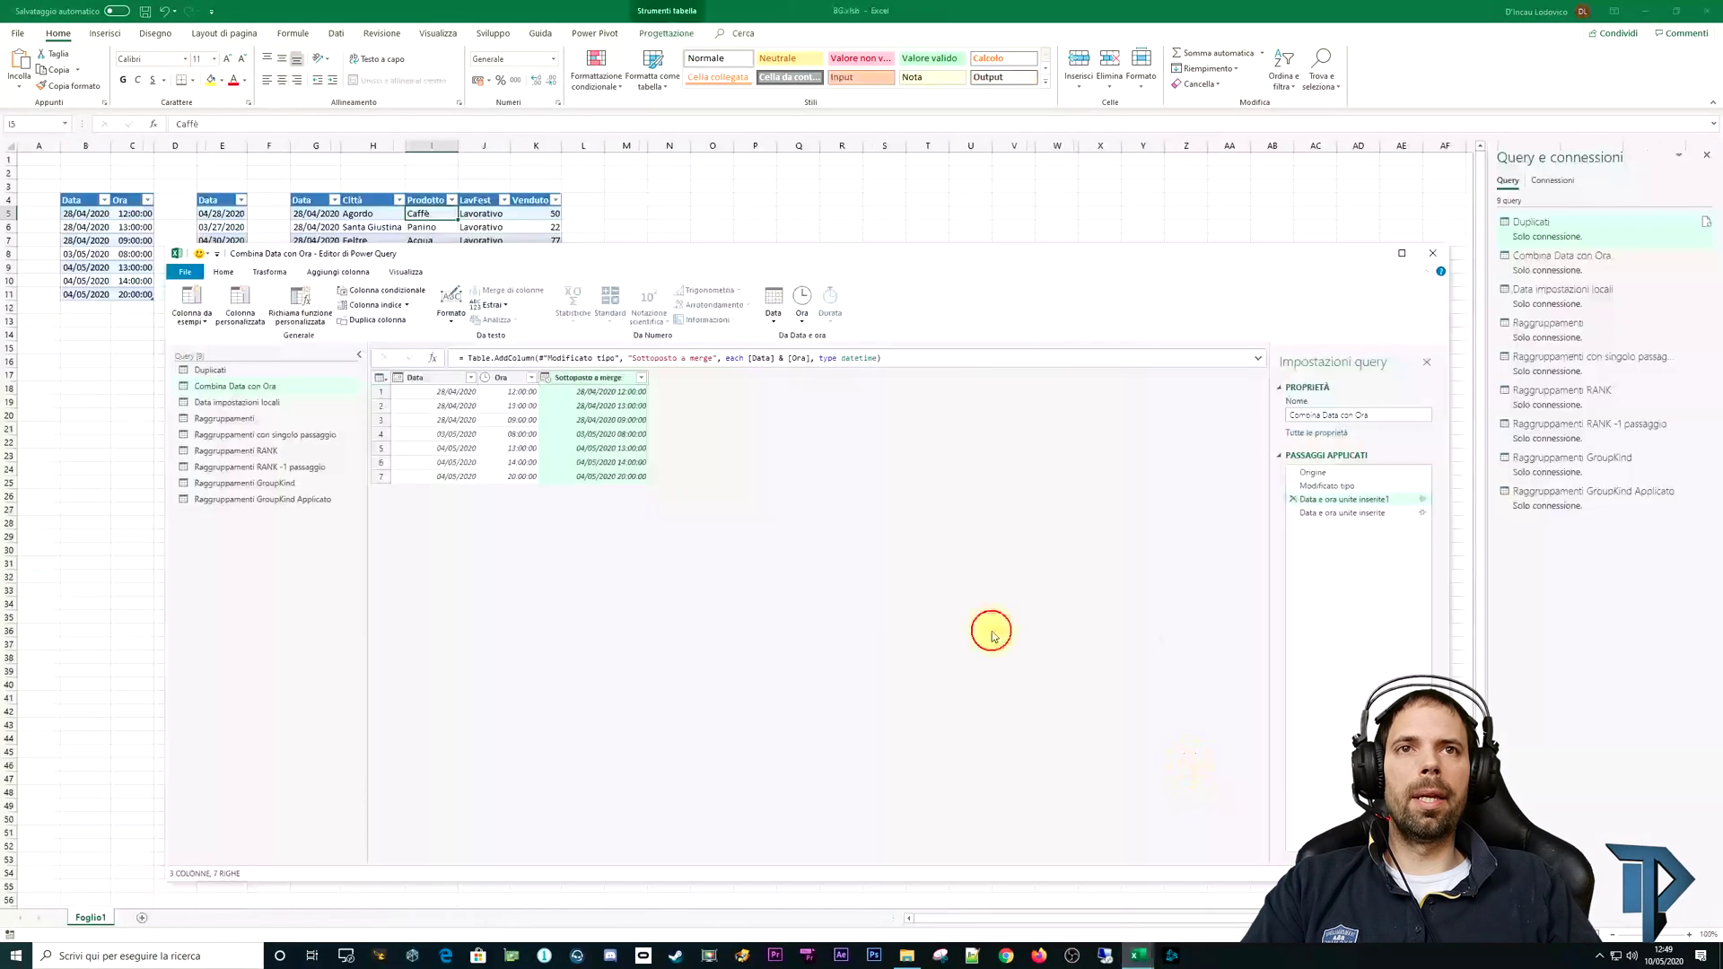
Step: Delete the duplicate Data e ora unite inserite1 step and open the Data impostazioni locali query
left_click(1294, 499)
left_click(914, 515)
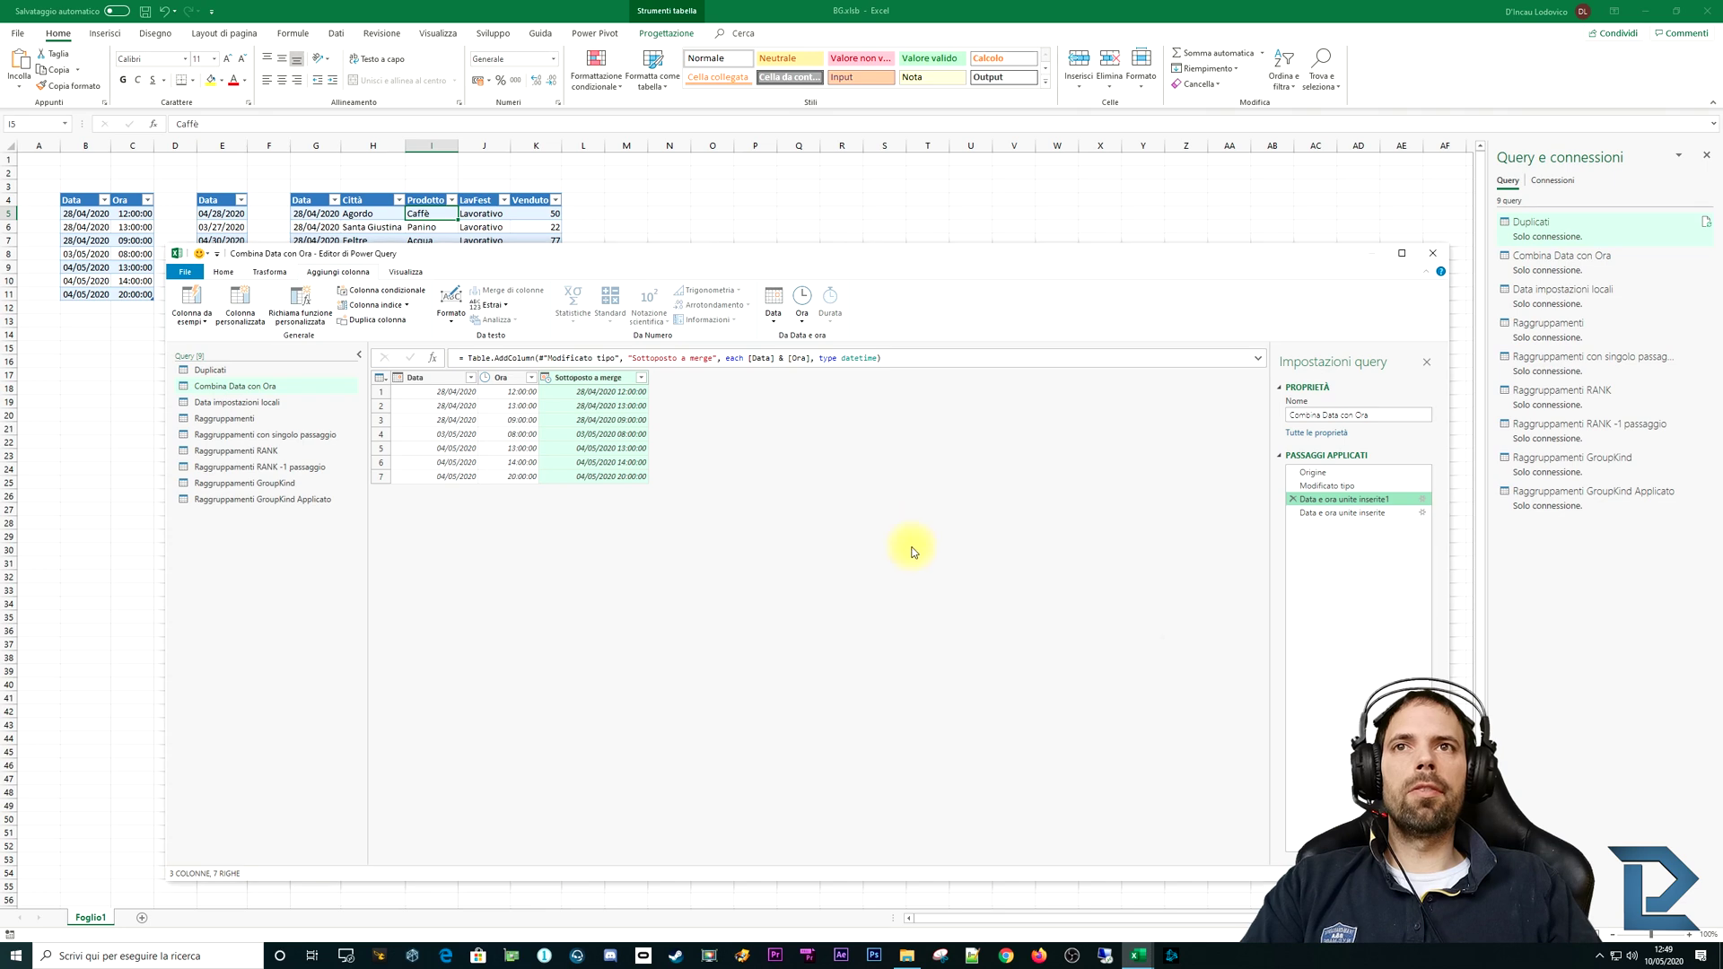
left_click(205, 401)
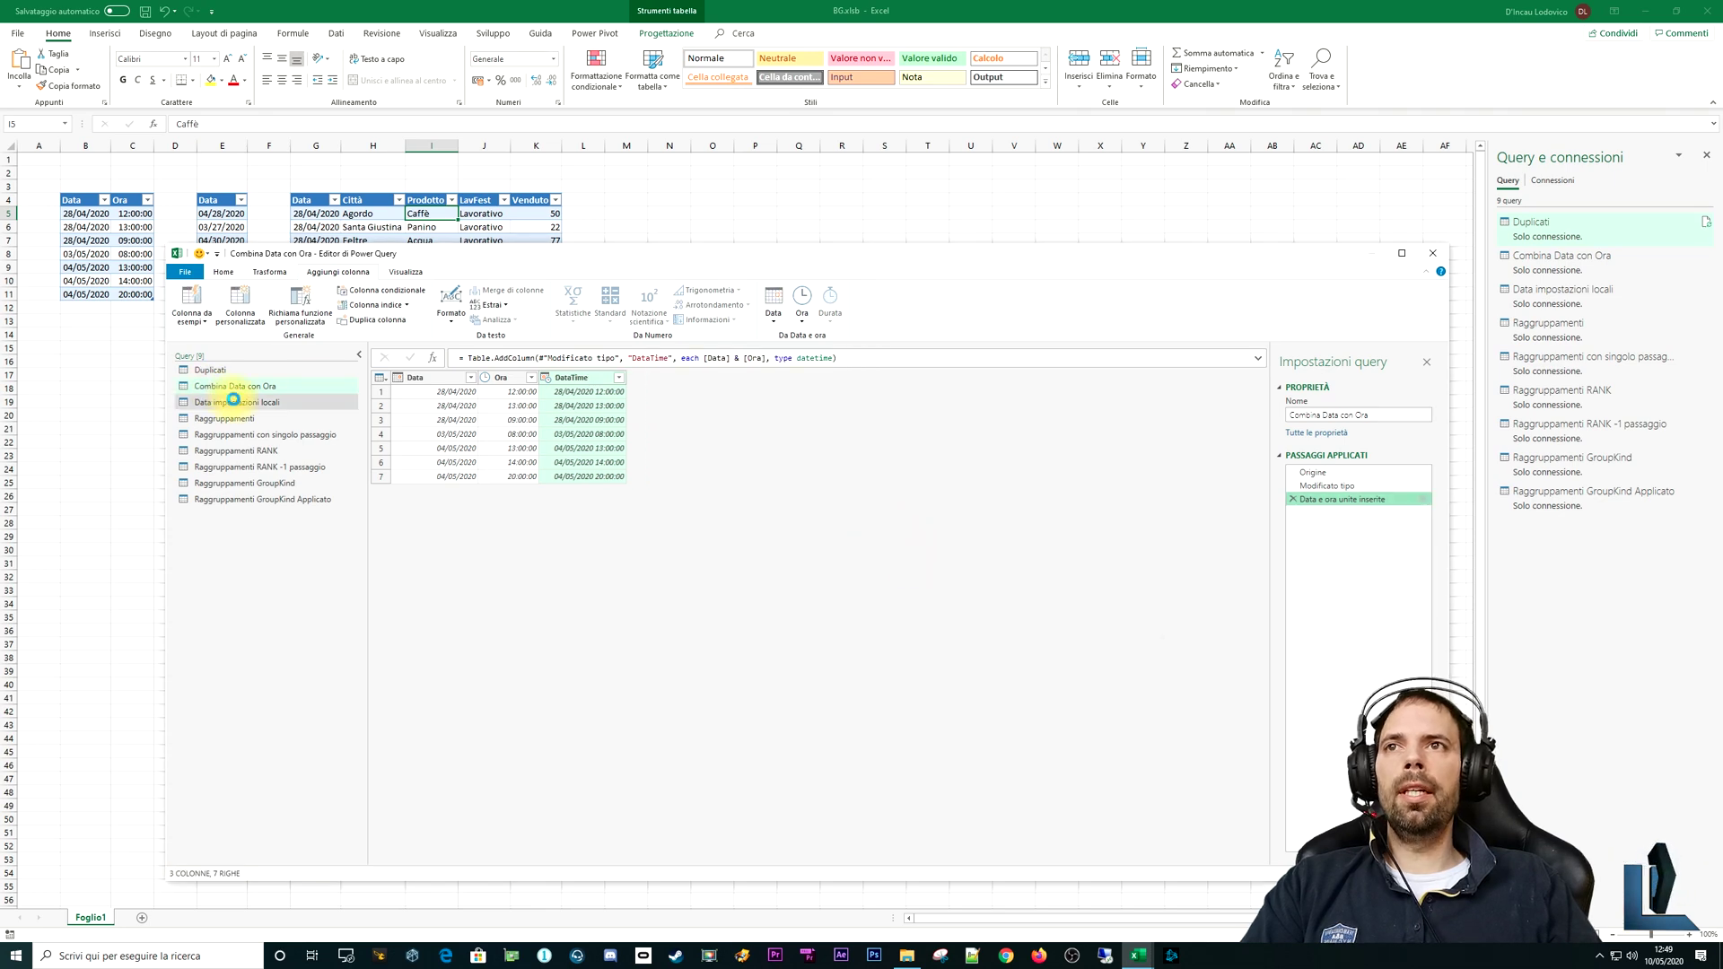
left_click_drag(442, 254, 334, 324)
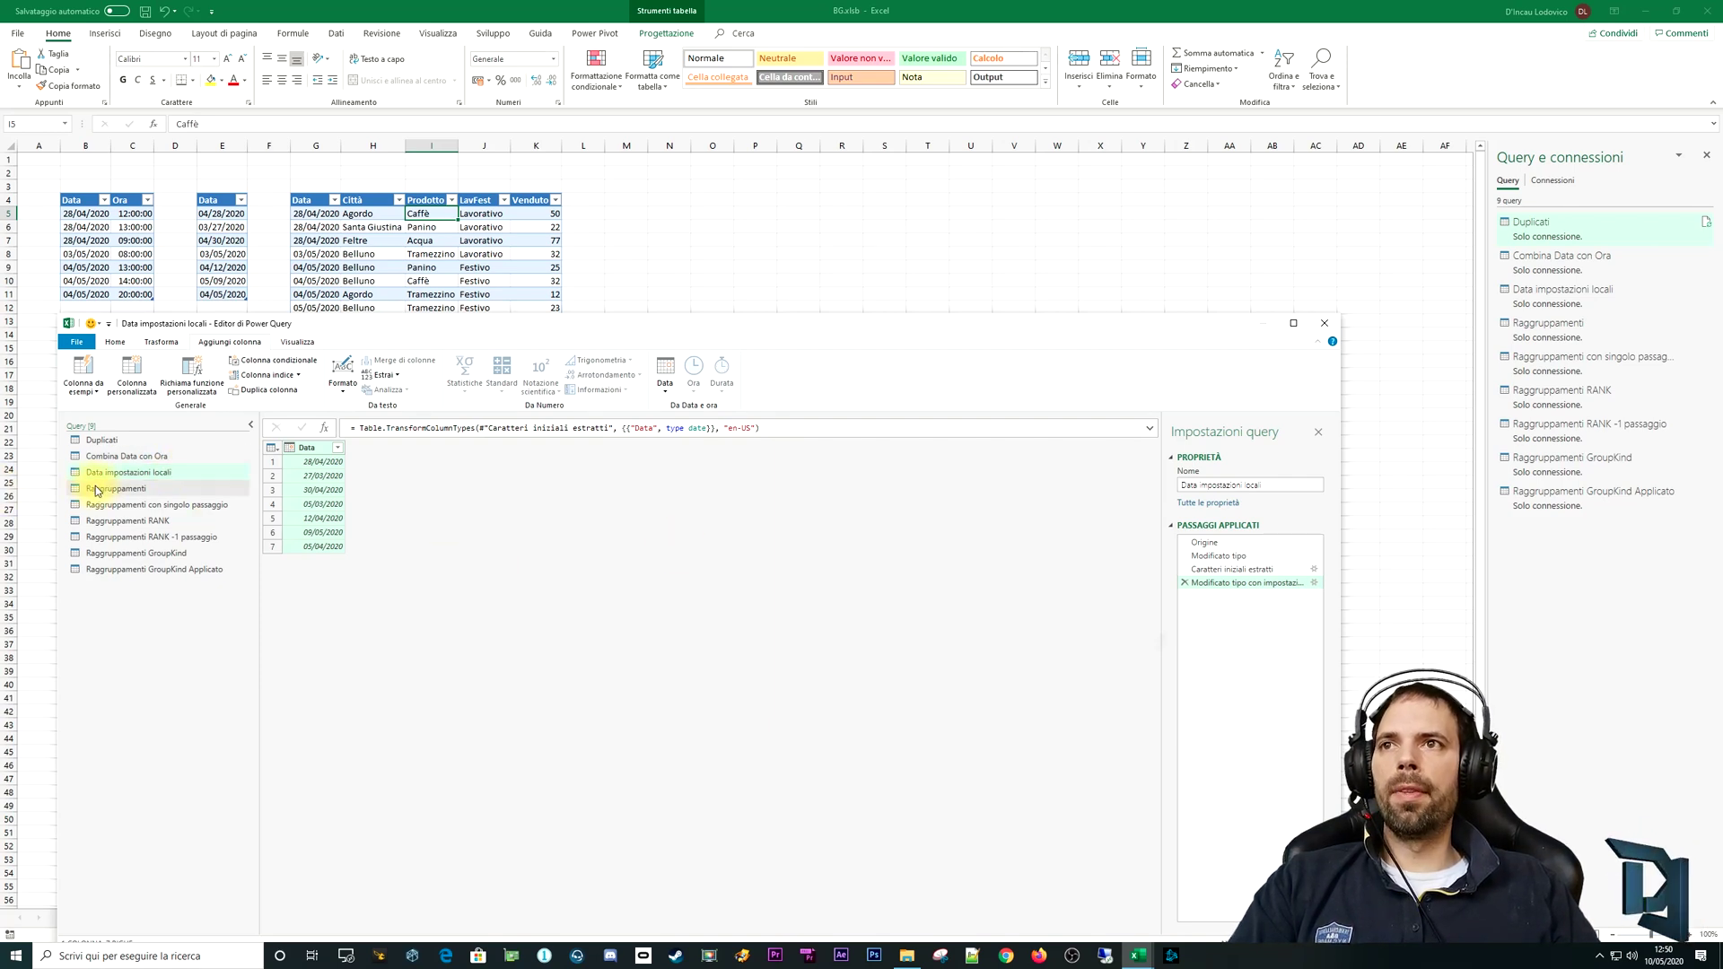
Step: Compare both queries' source data and widen the Data column to show the full US-format dates
left_click(133, 457)
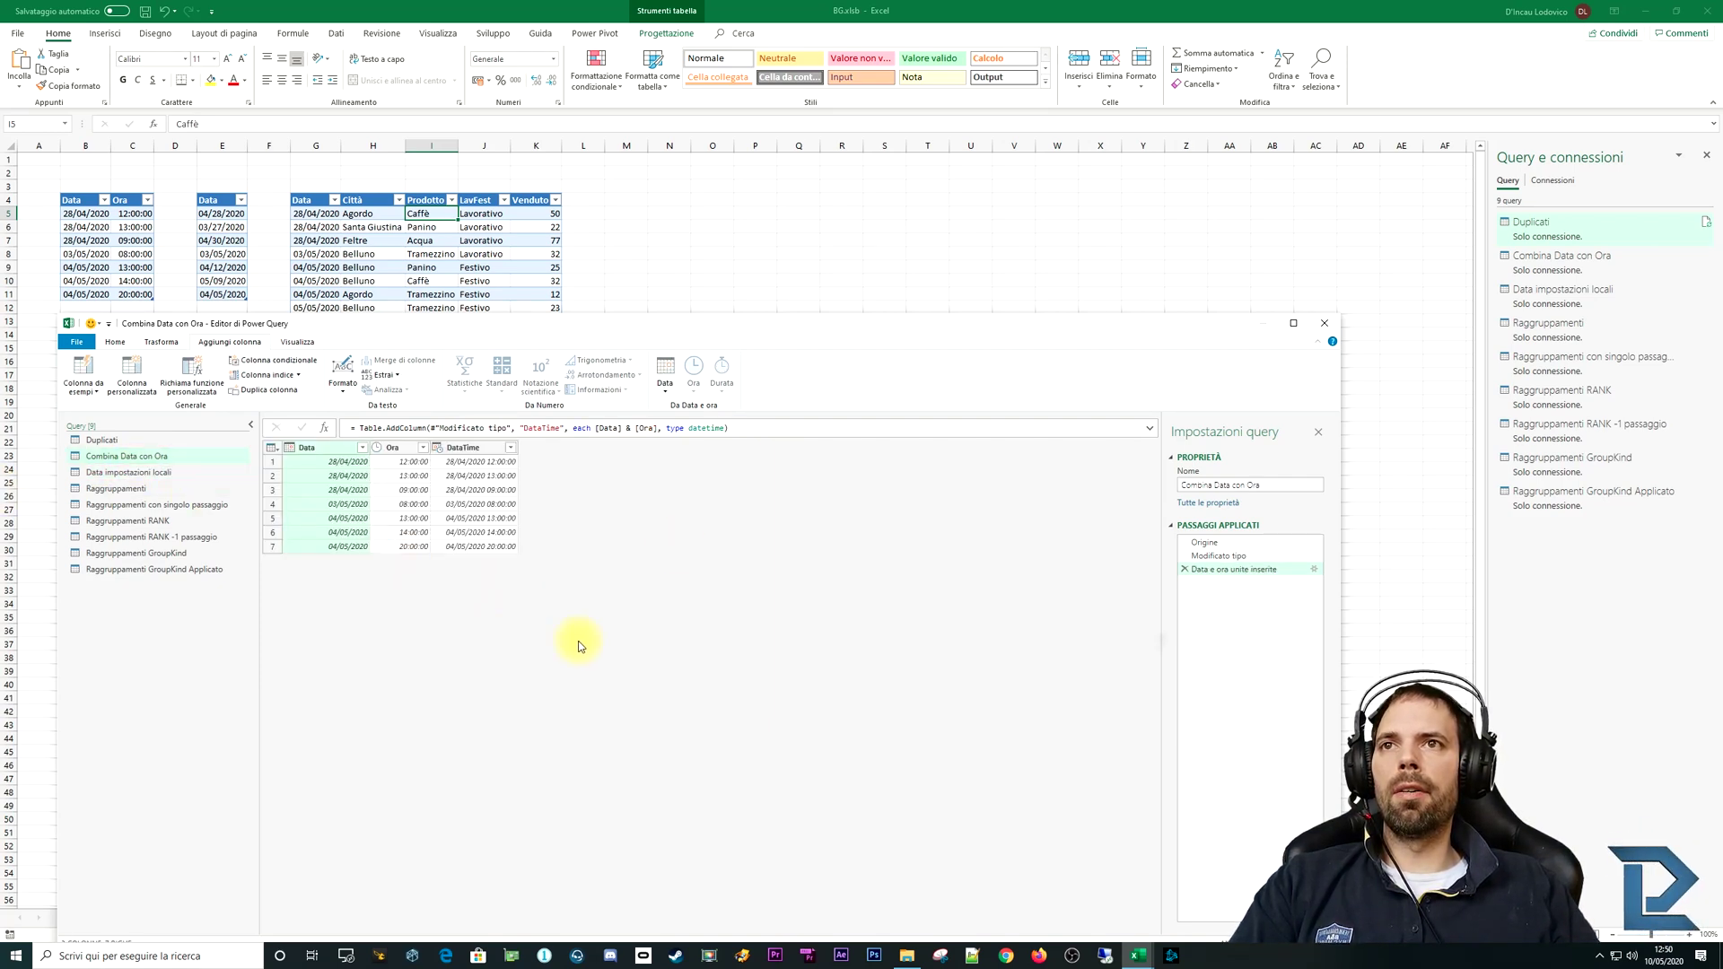
left_click(1205, 542)
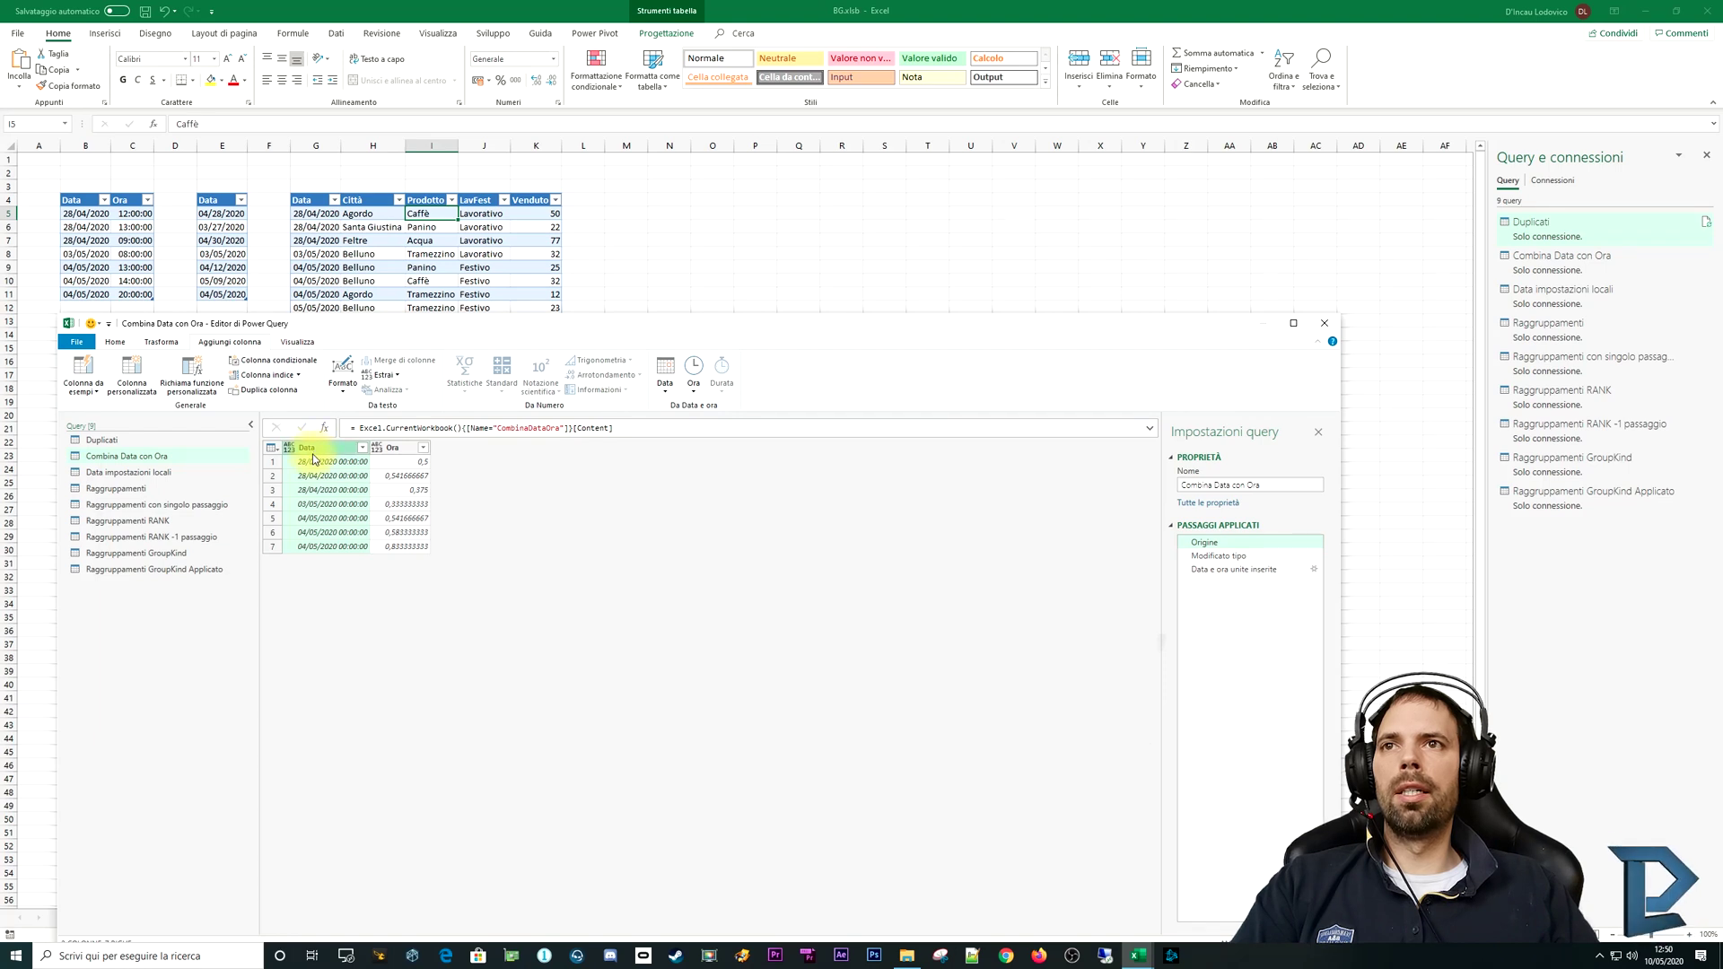
left_click(124, 473)
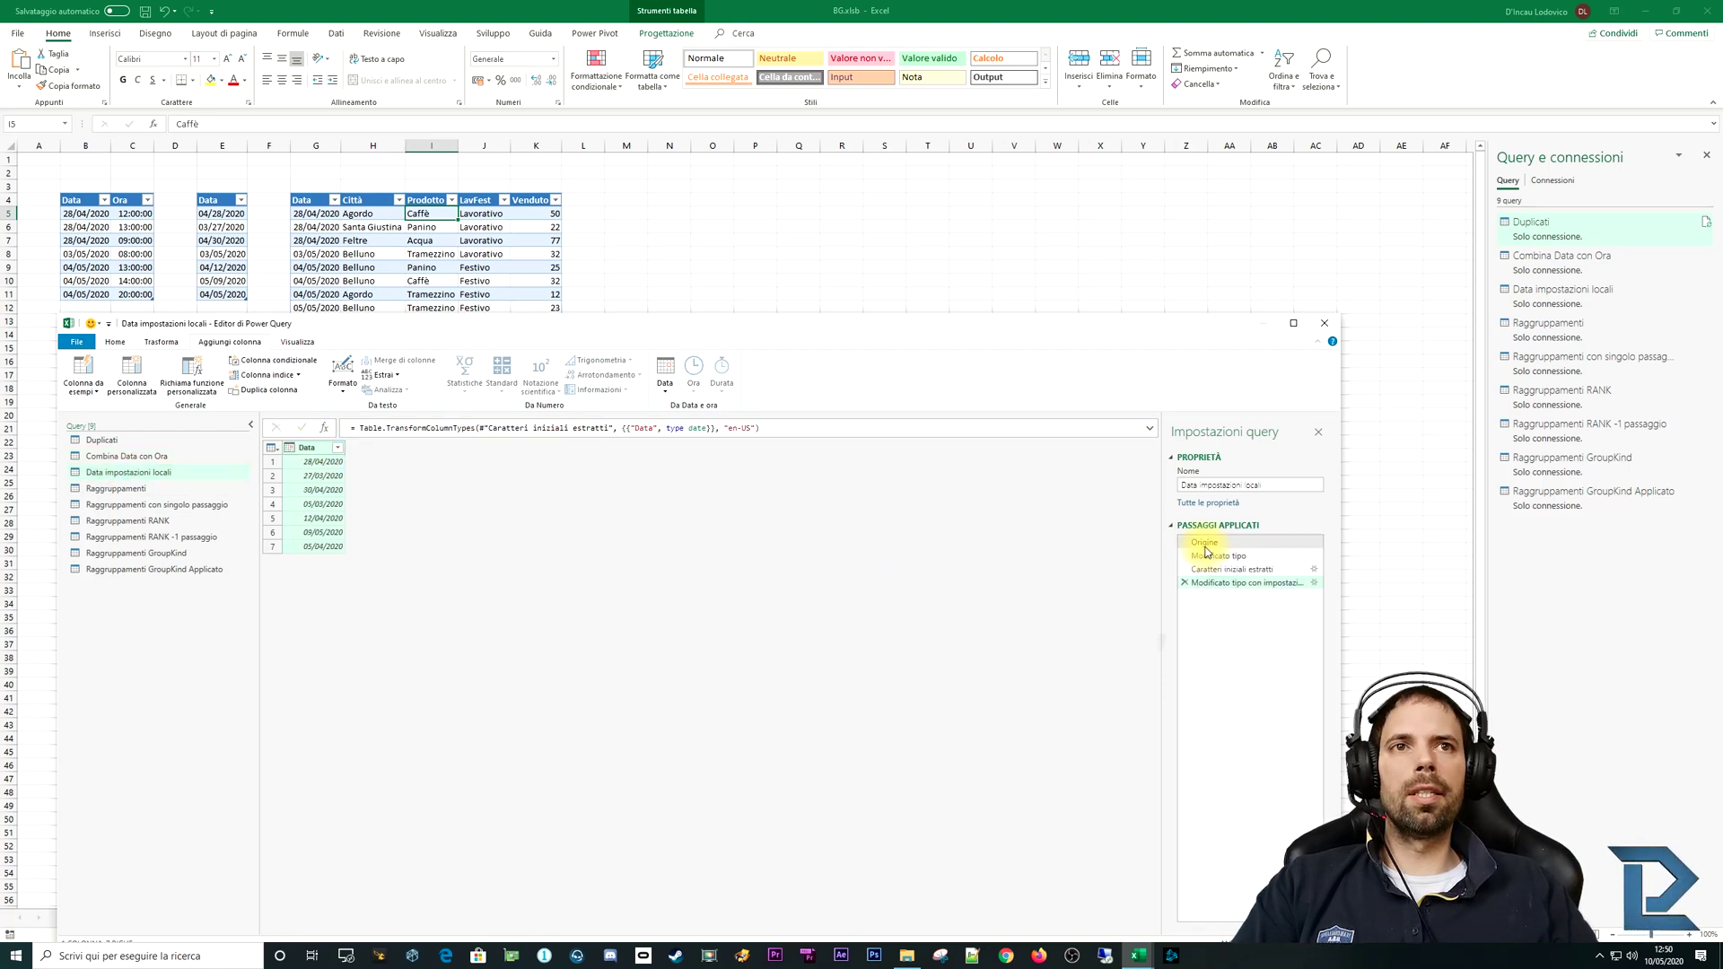
left_click(1206, 544)
left_click_drag(344, 450, 452, 467)
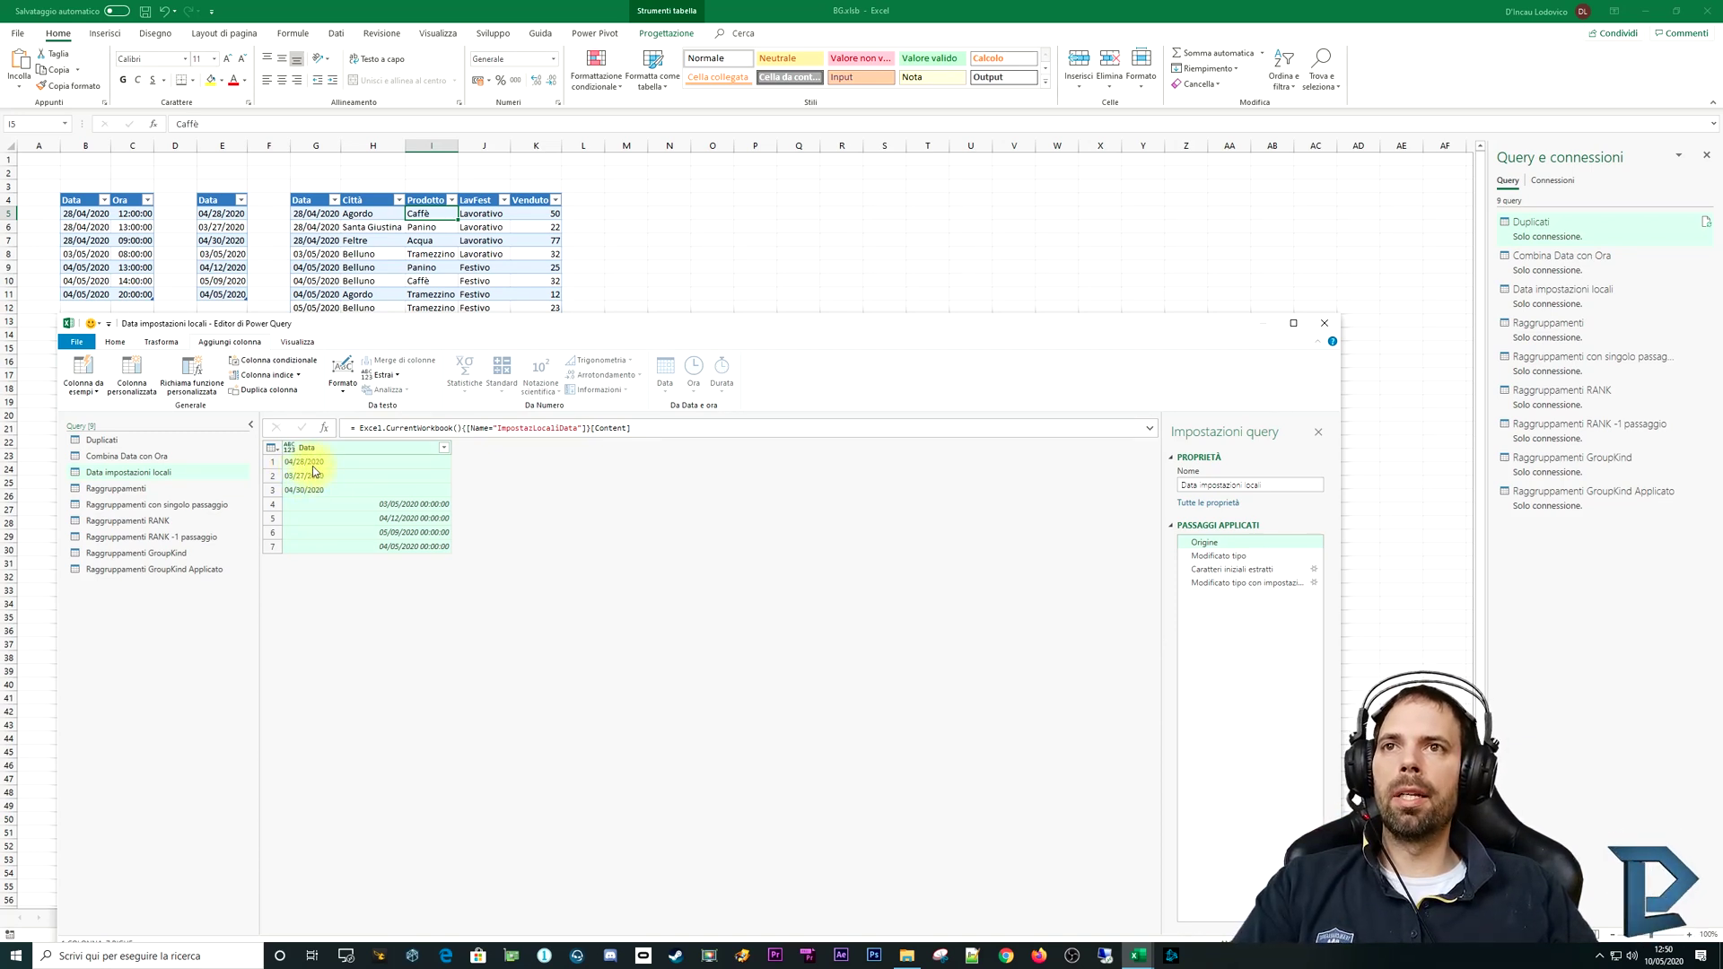
left_click(414, 532)
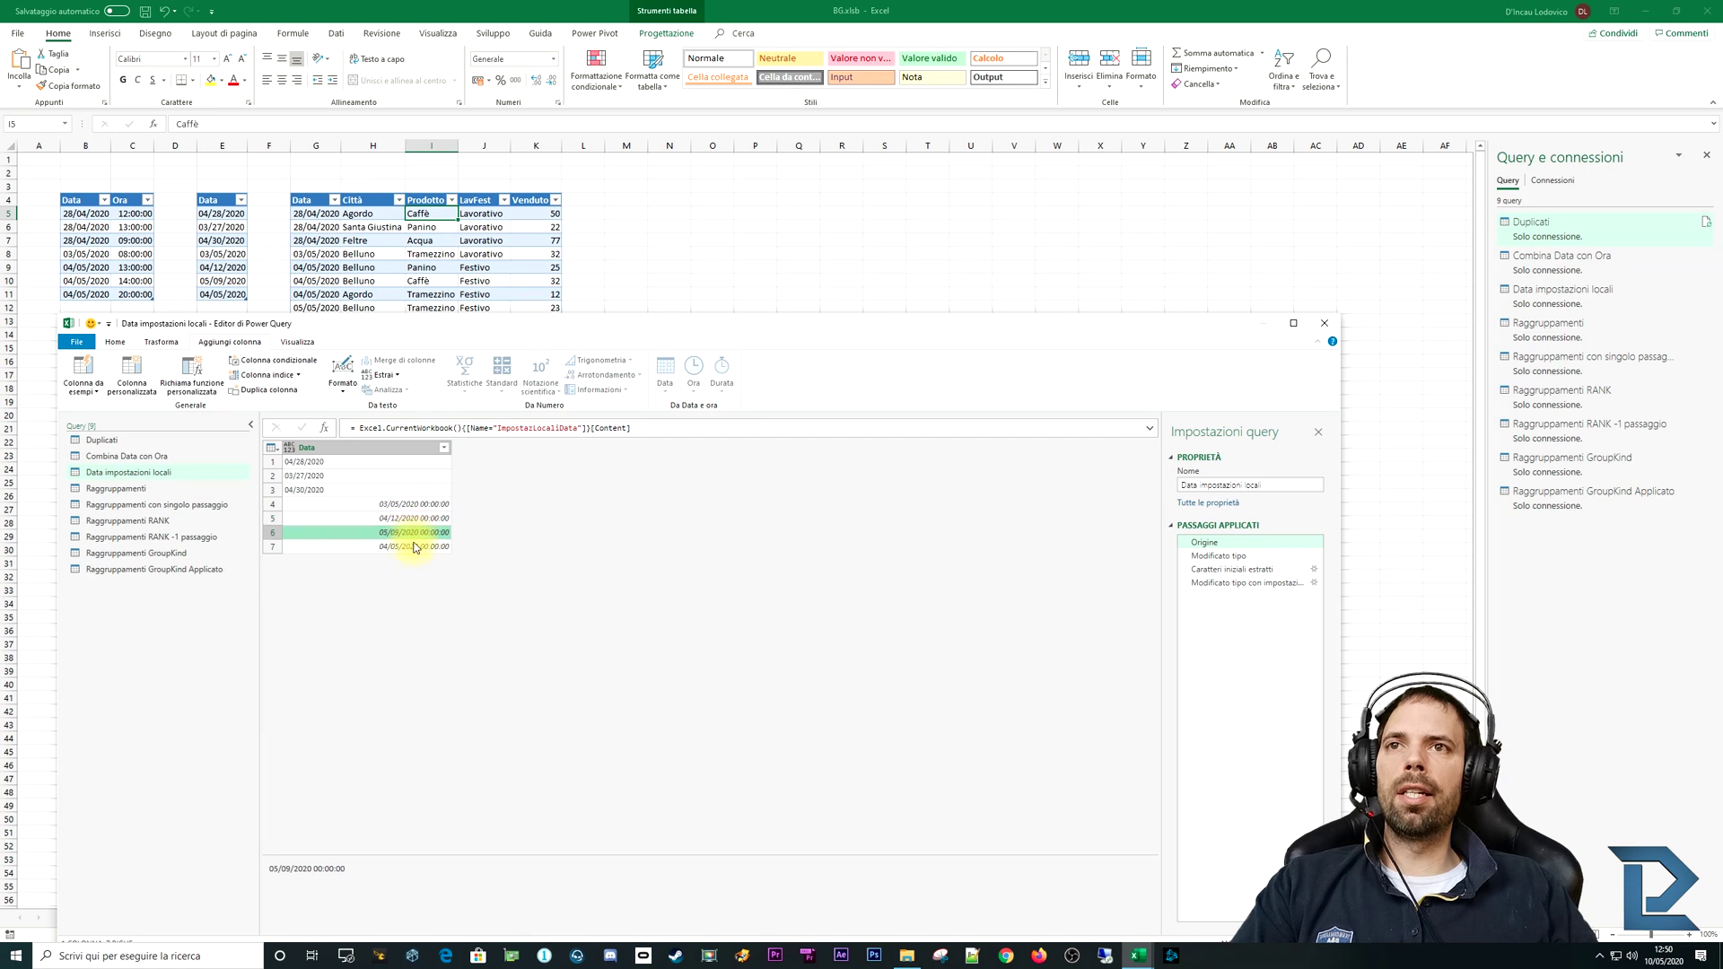
left_click(415, 547)
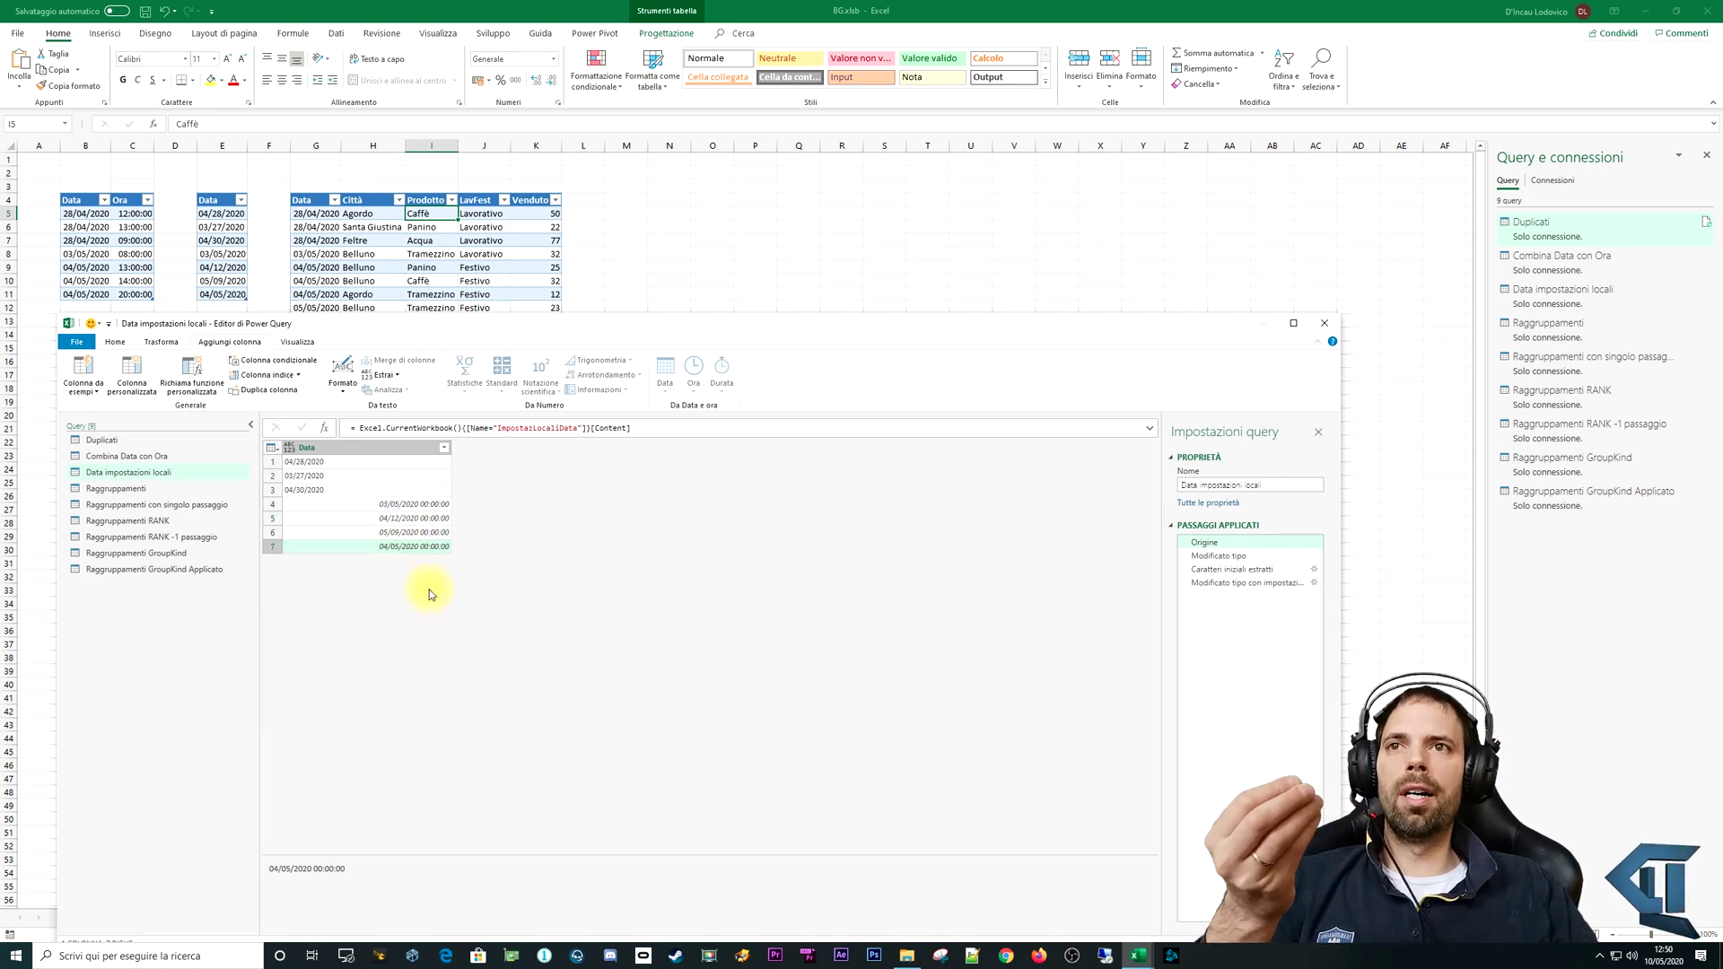
Step: Review the text-type and Caratteri iniziali estratti steps, opening the type and Estrai menus without changes
left_click(1219, 555)
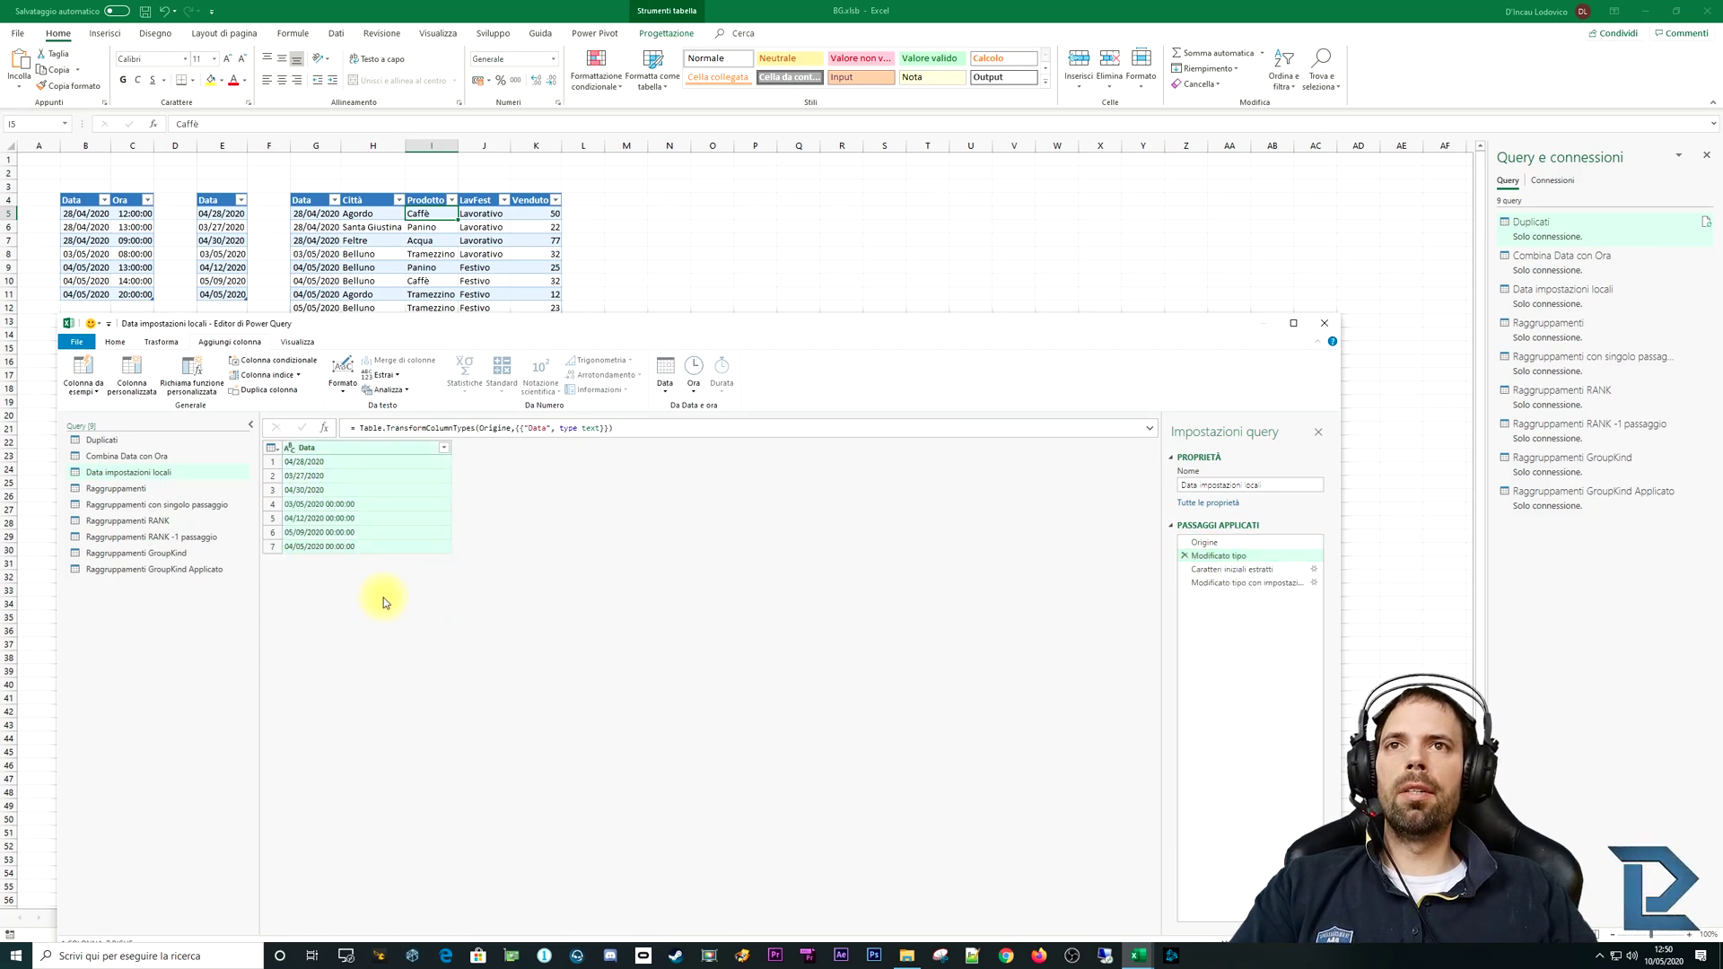
left_click(290, 449)
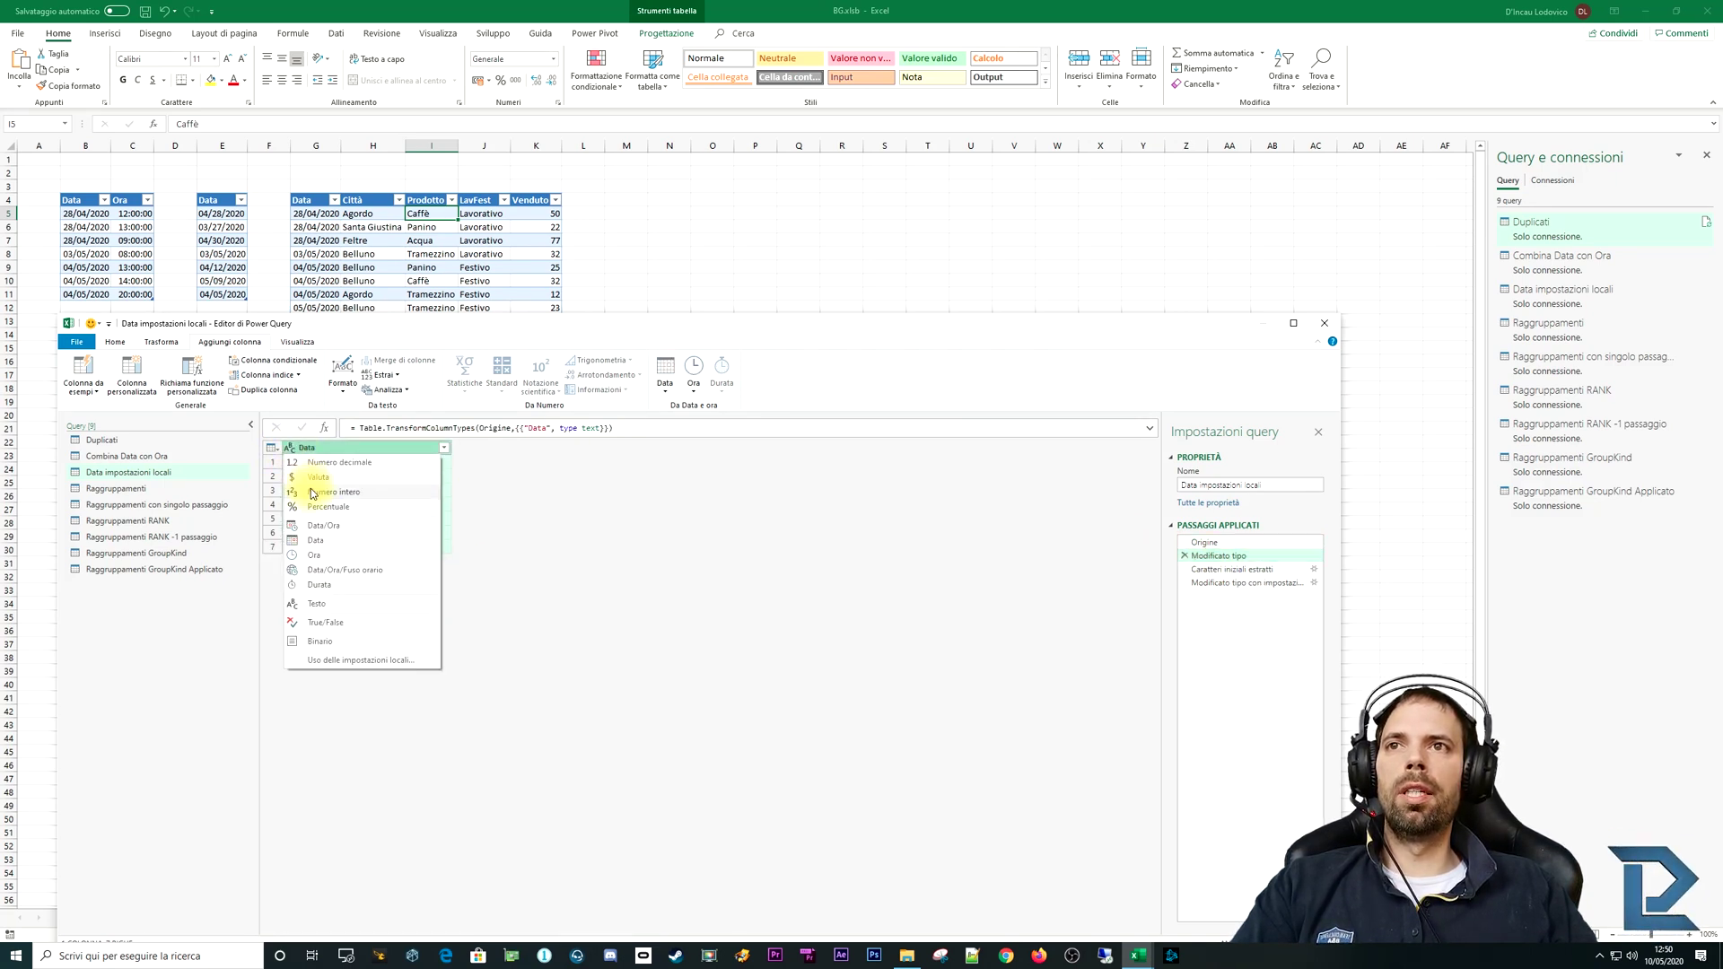
left_click(329, 605)
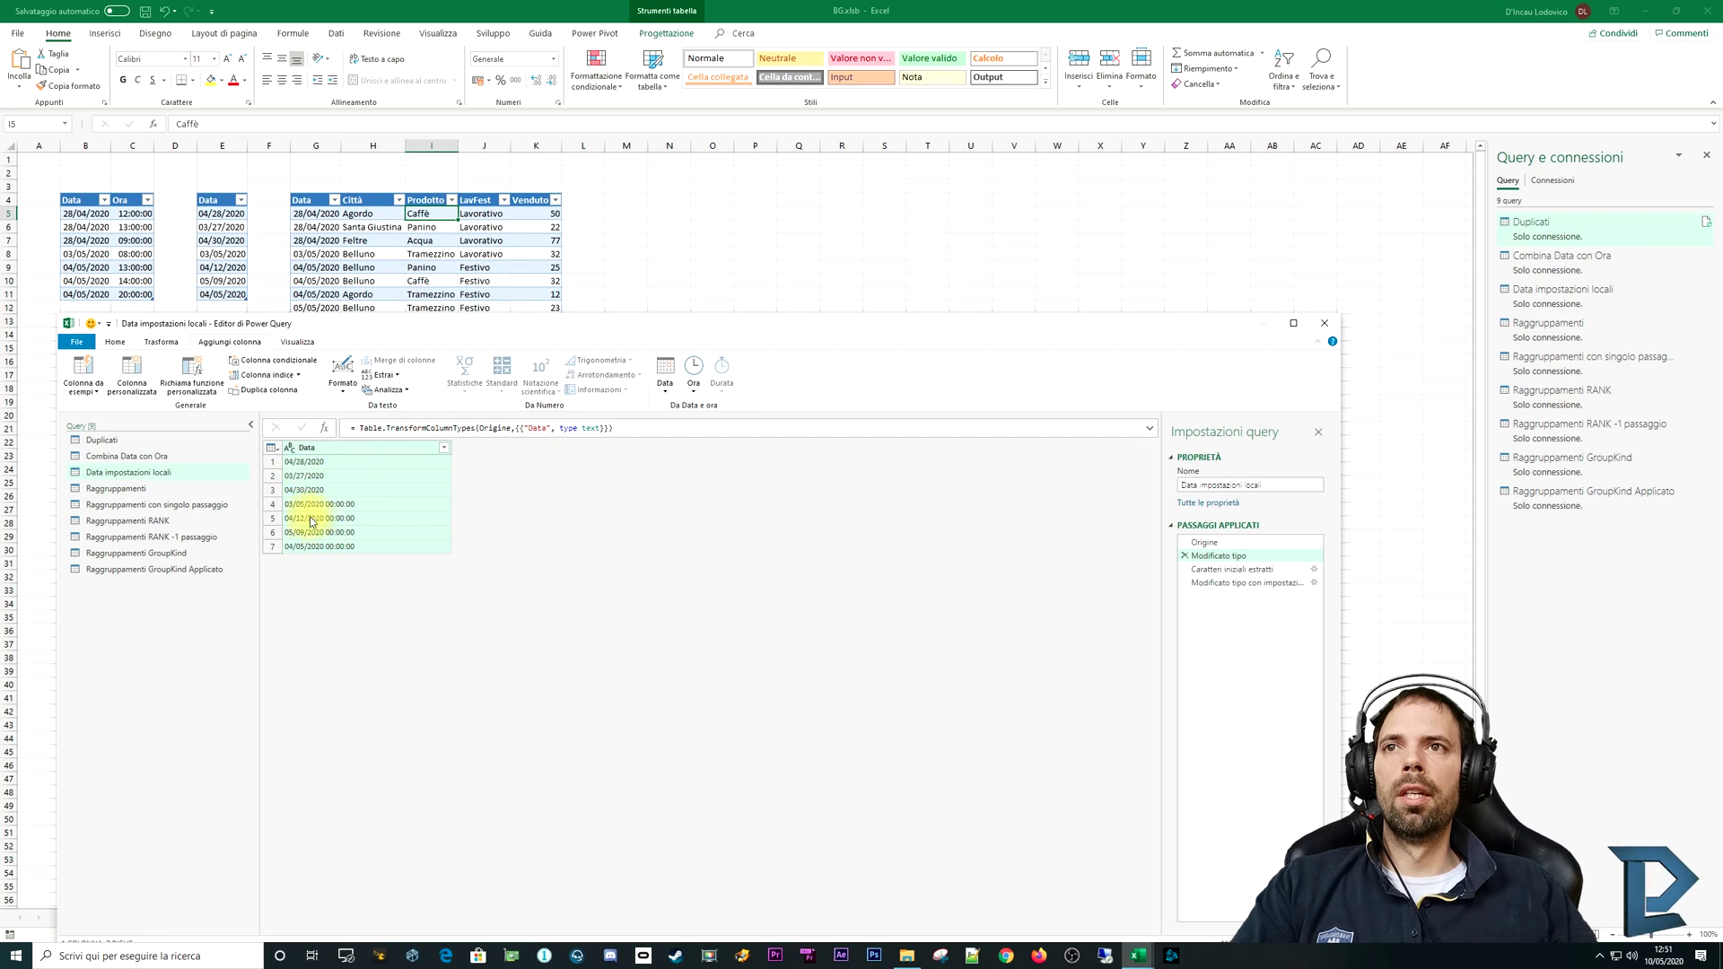
left_click(1189, 570)
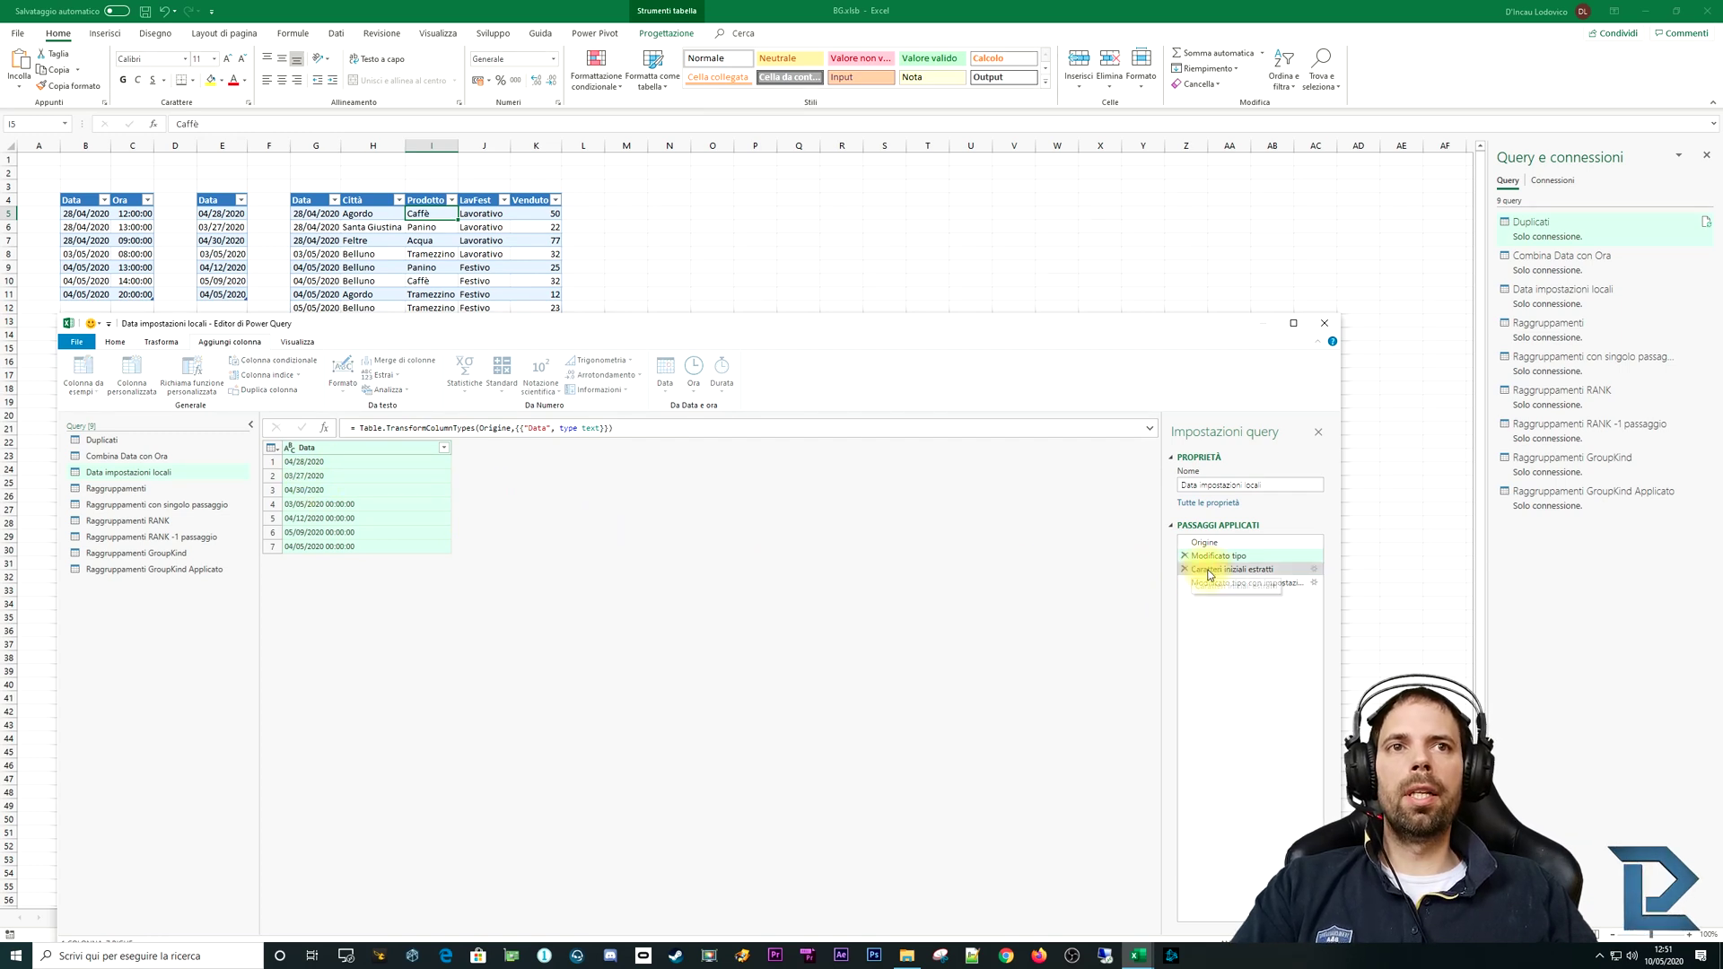
left_click(386, 375)
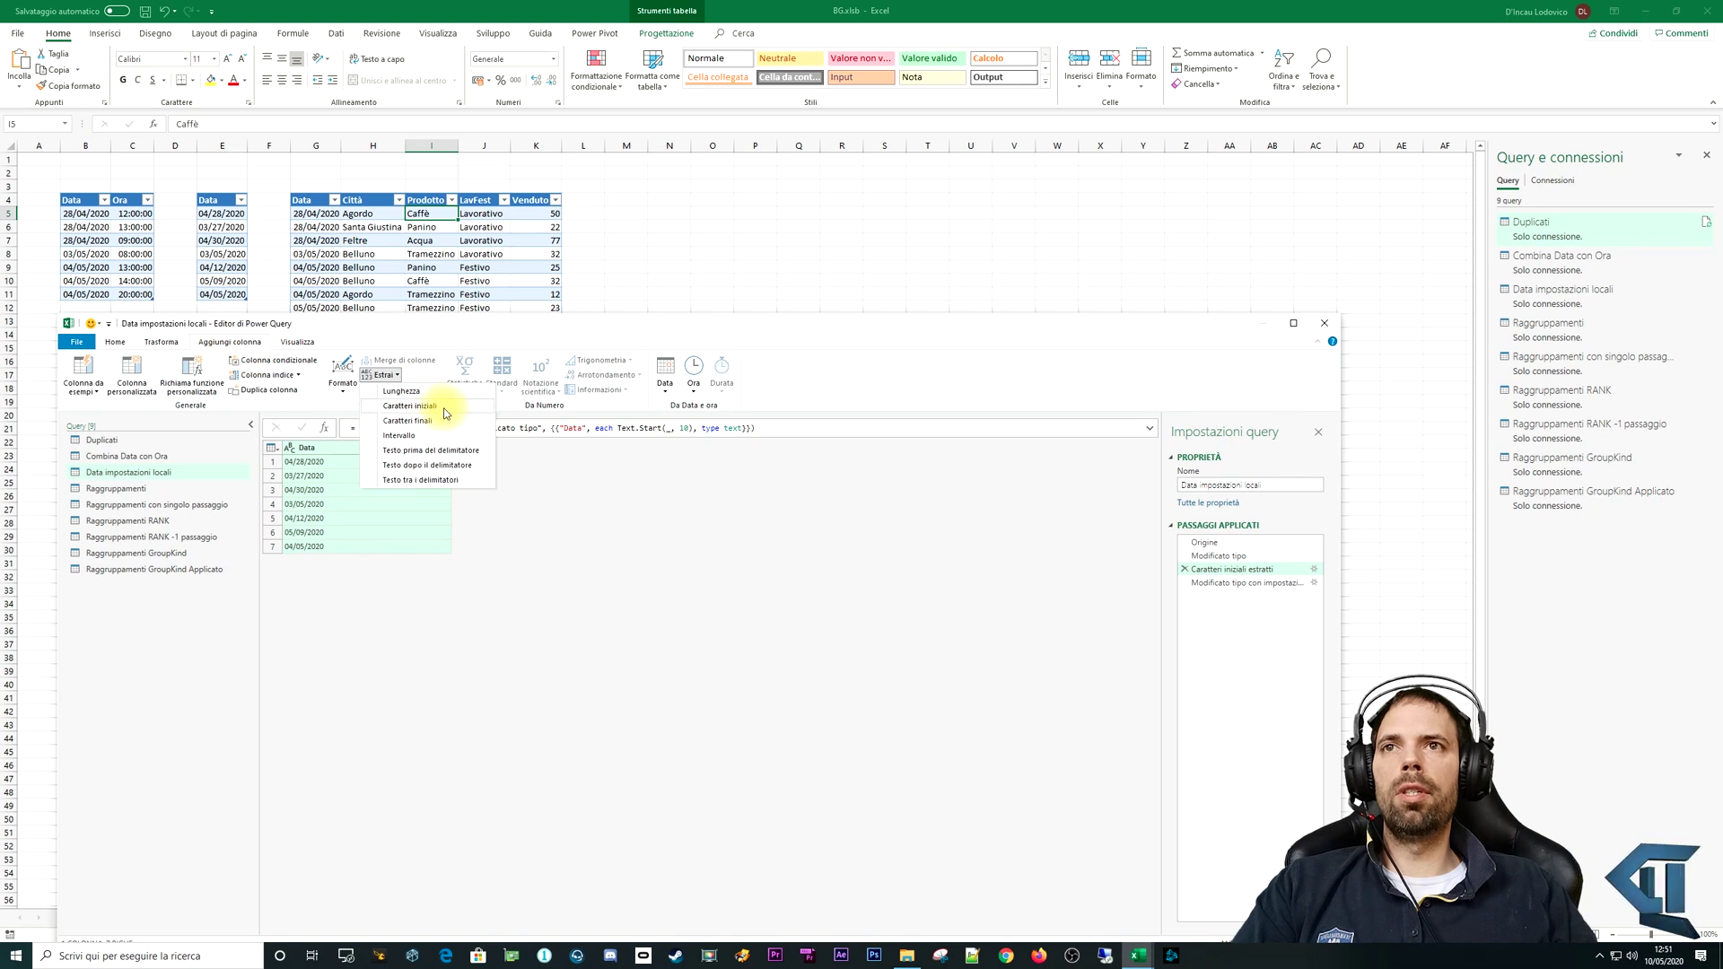
mouse_move(411, 406)
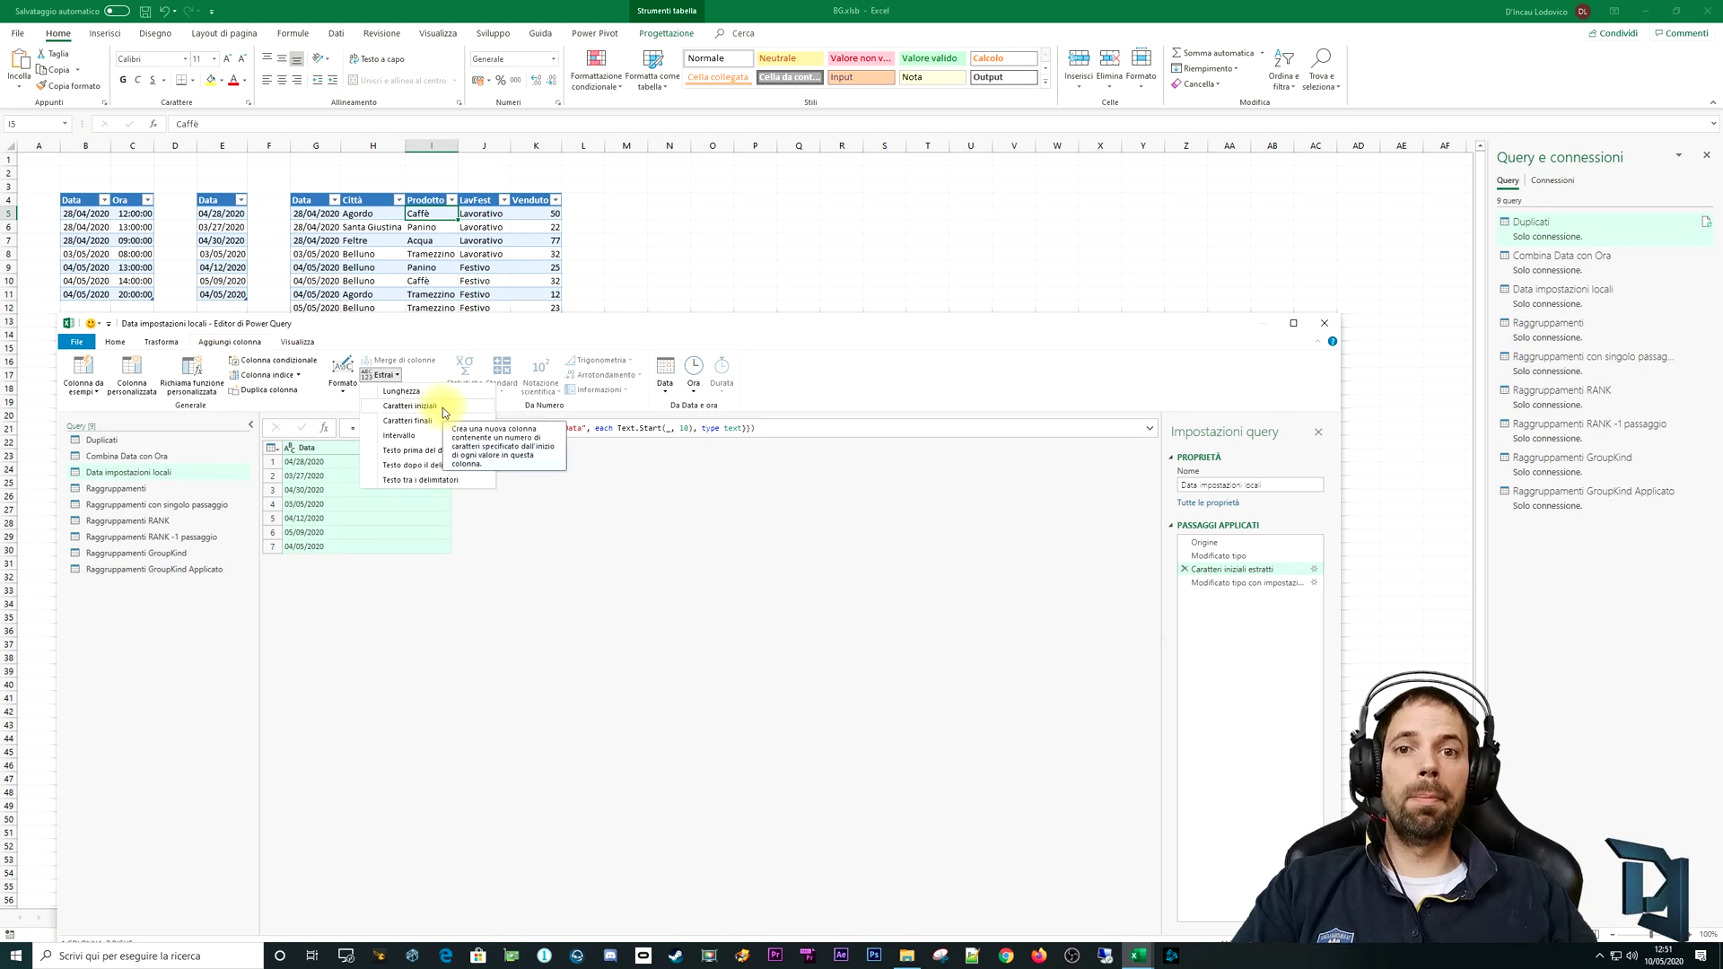
left_click(312, 480)
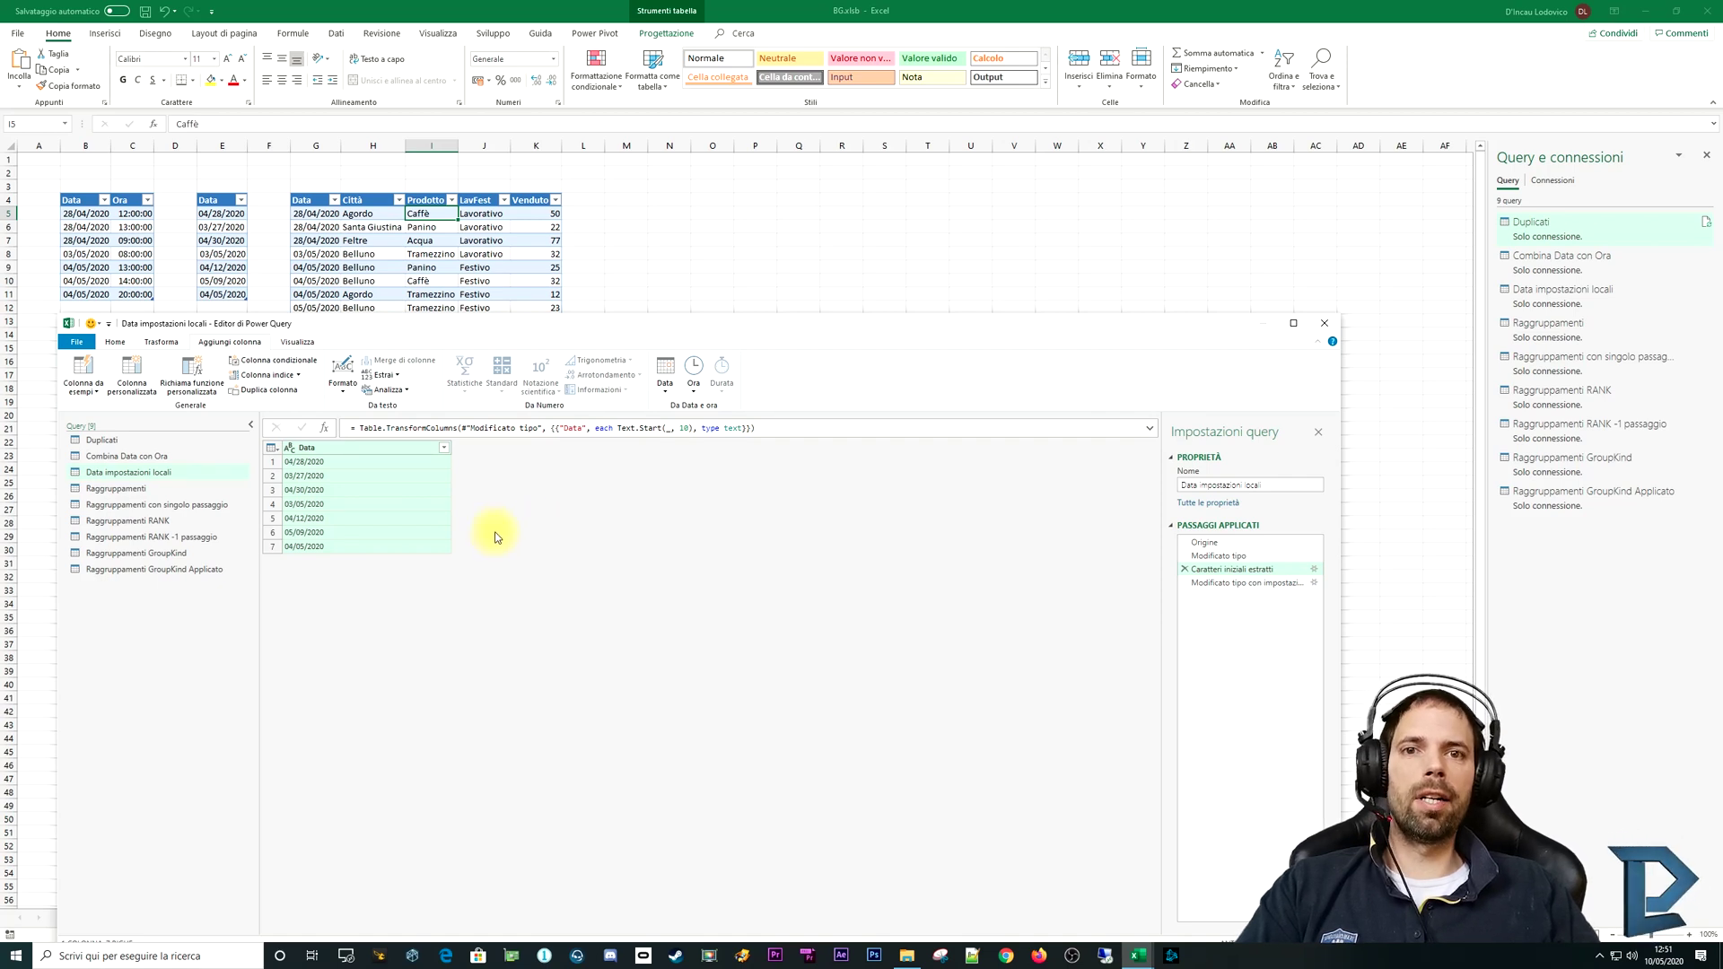
Step: Try converting Data to date type as a new Modificato tipo1 step, compare results, then delete it
left_click(289, 447)
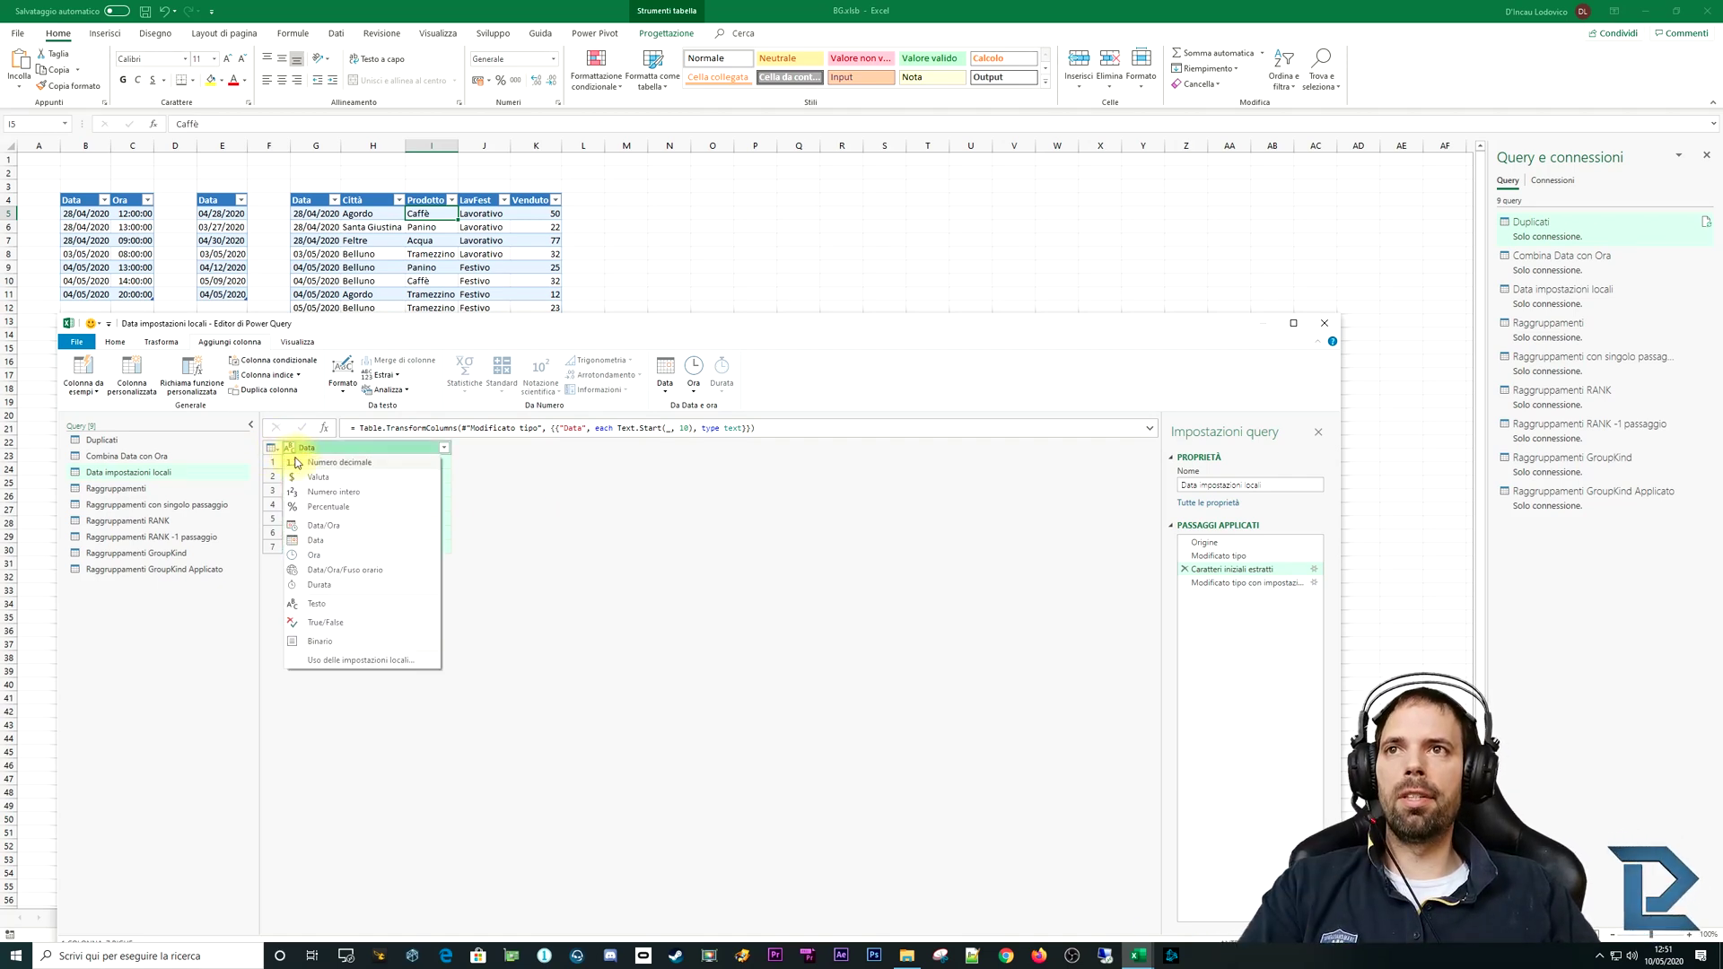
left_click(321, 541)
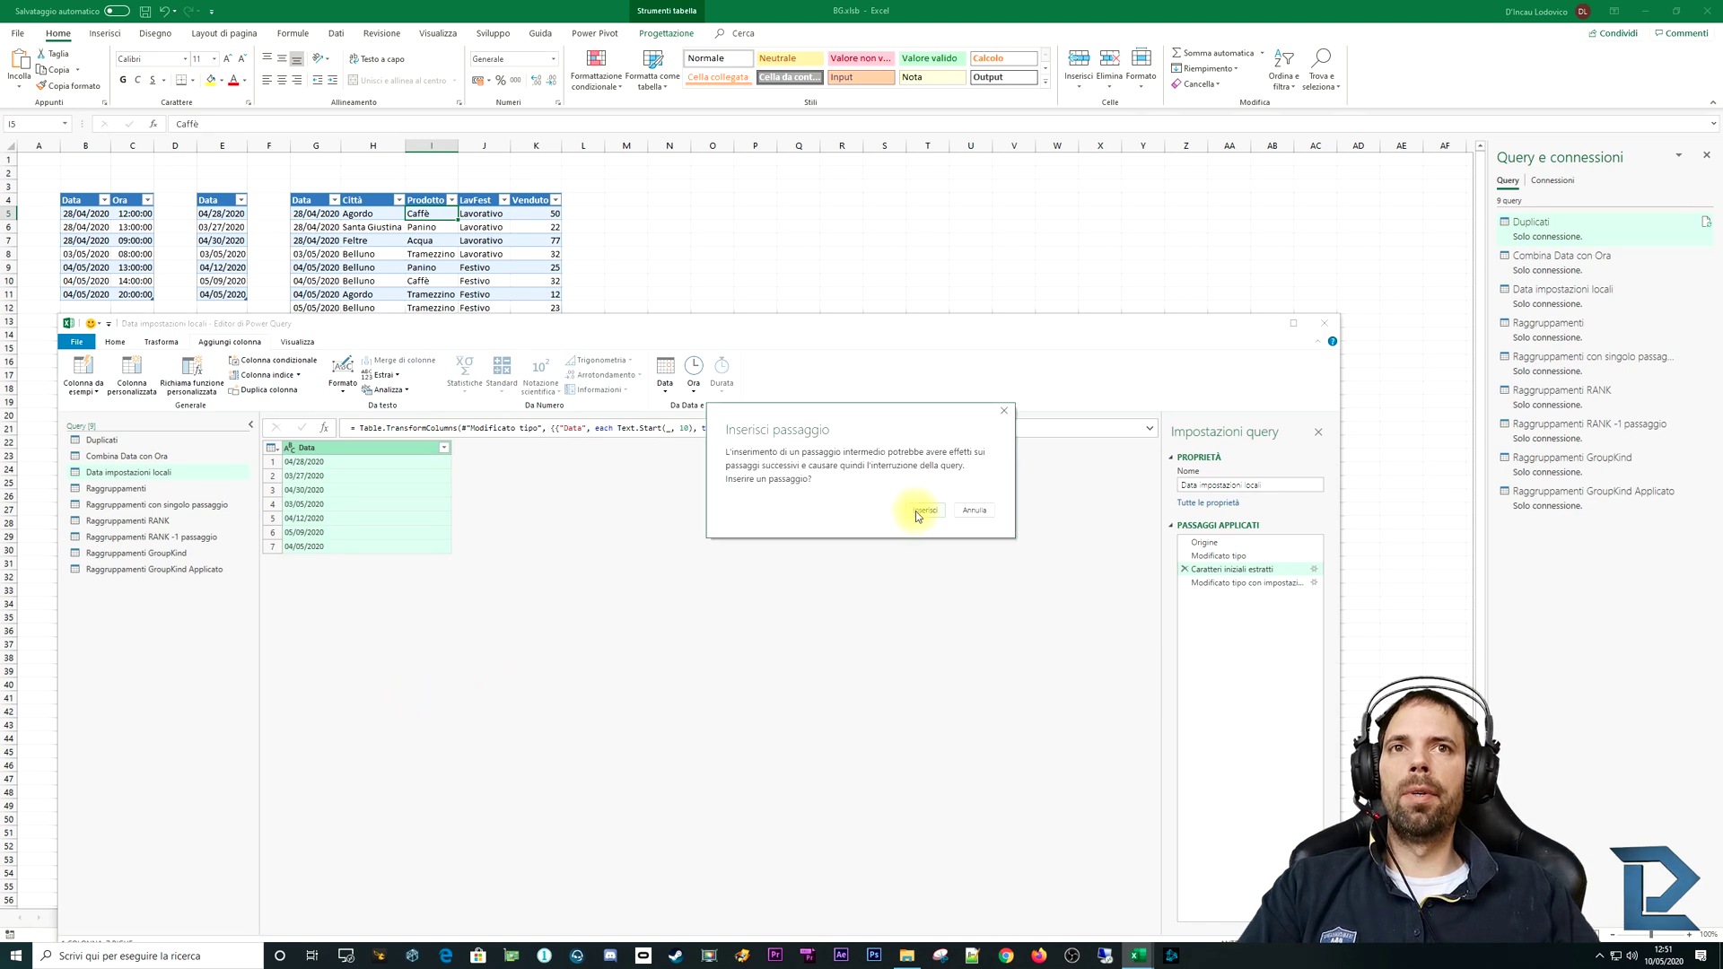
left_click(918, 516)
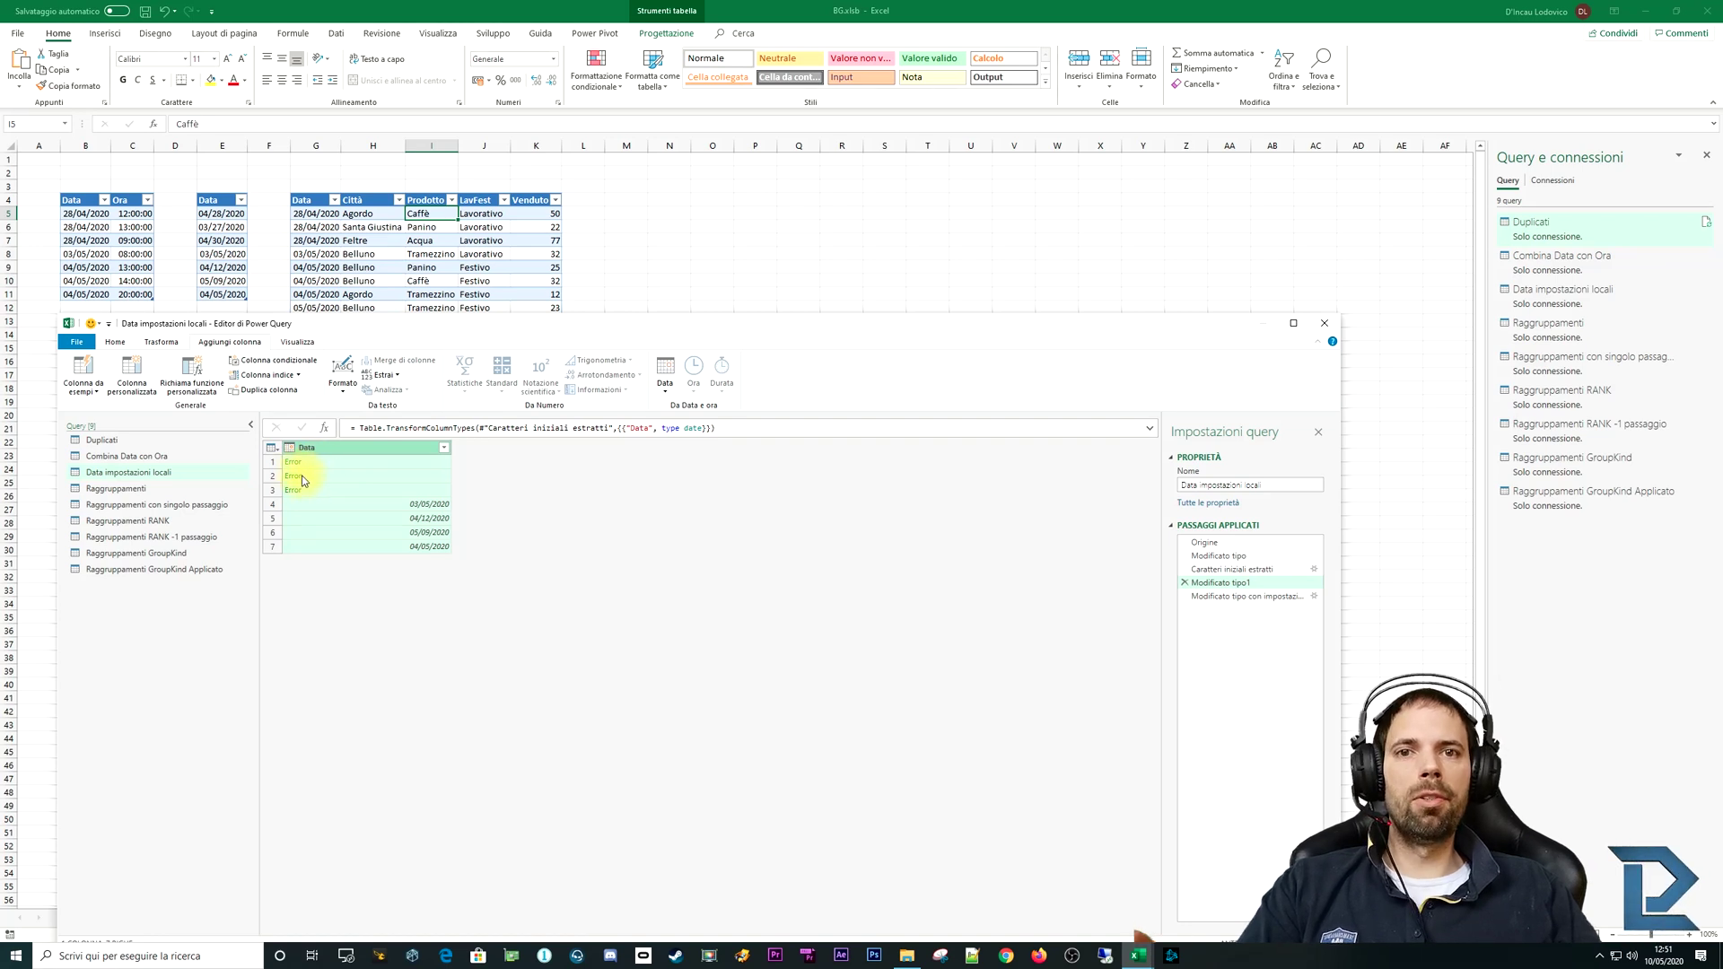
left_click(1231, 569)
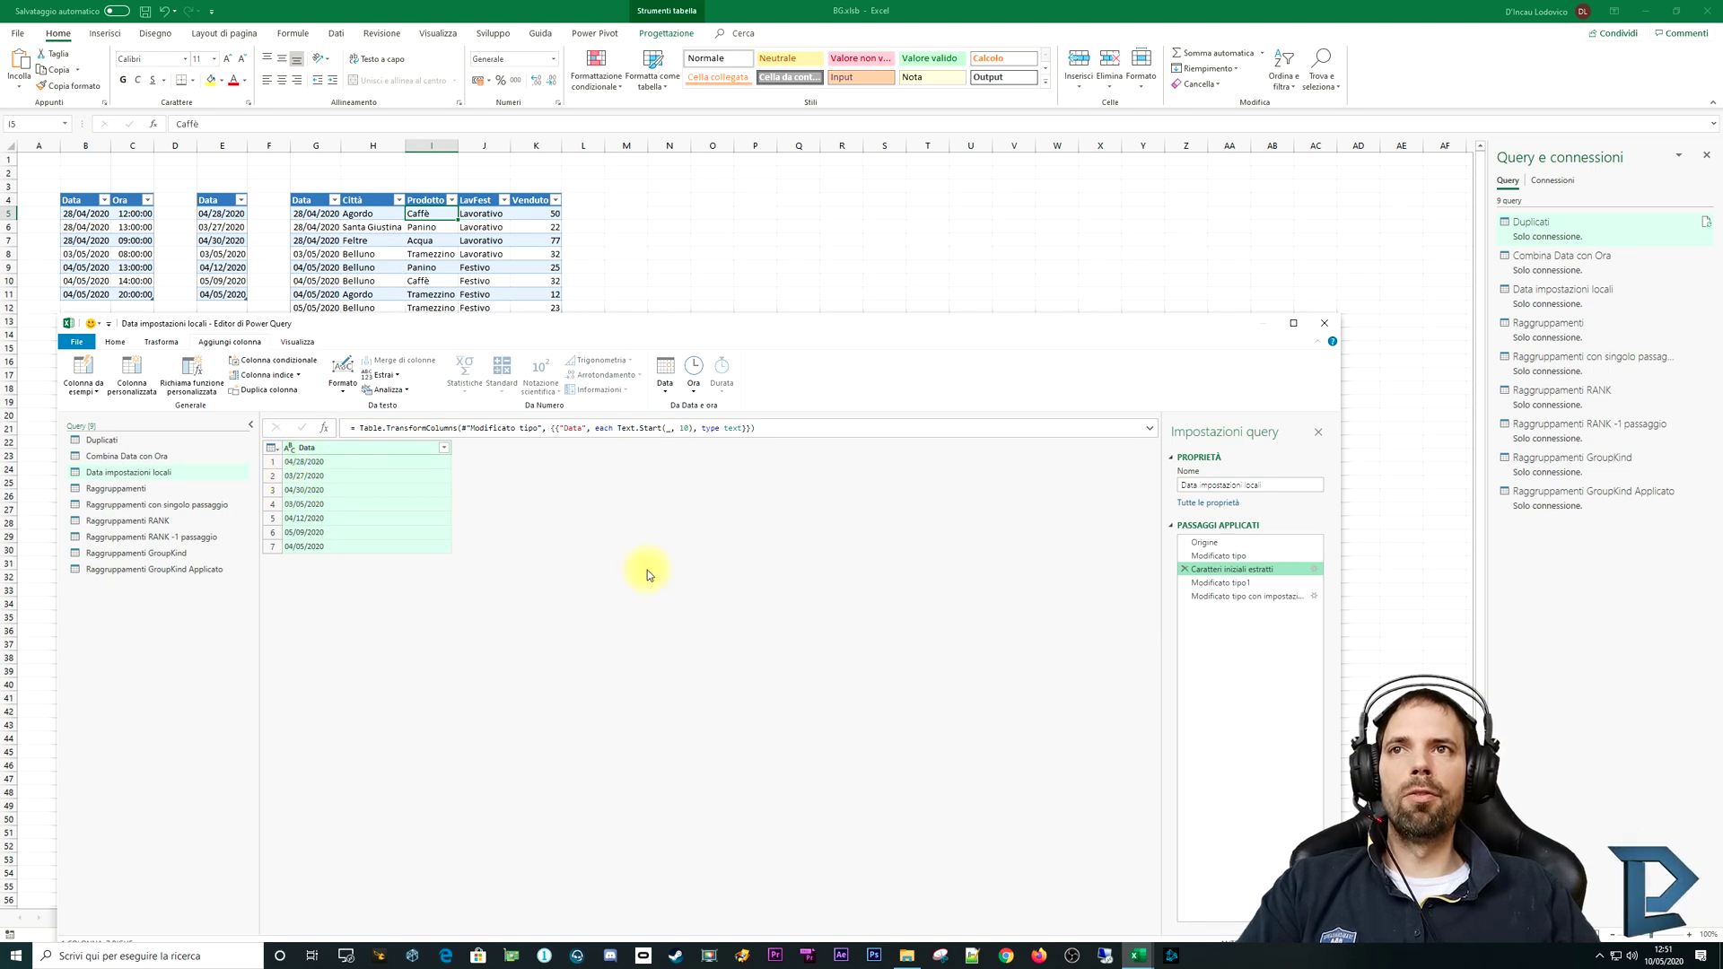
left_click(1228, 583)
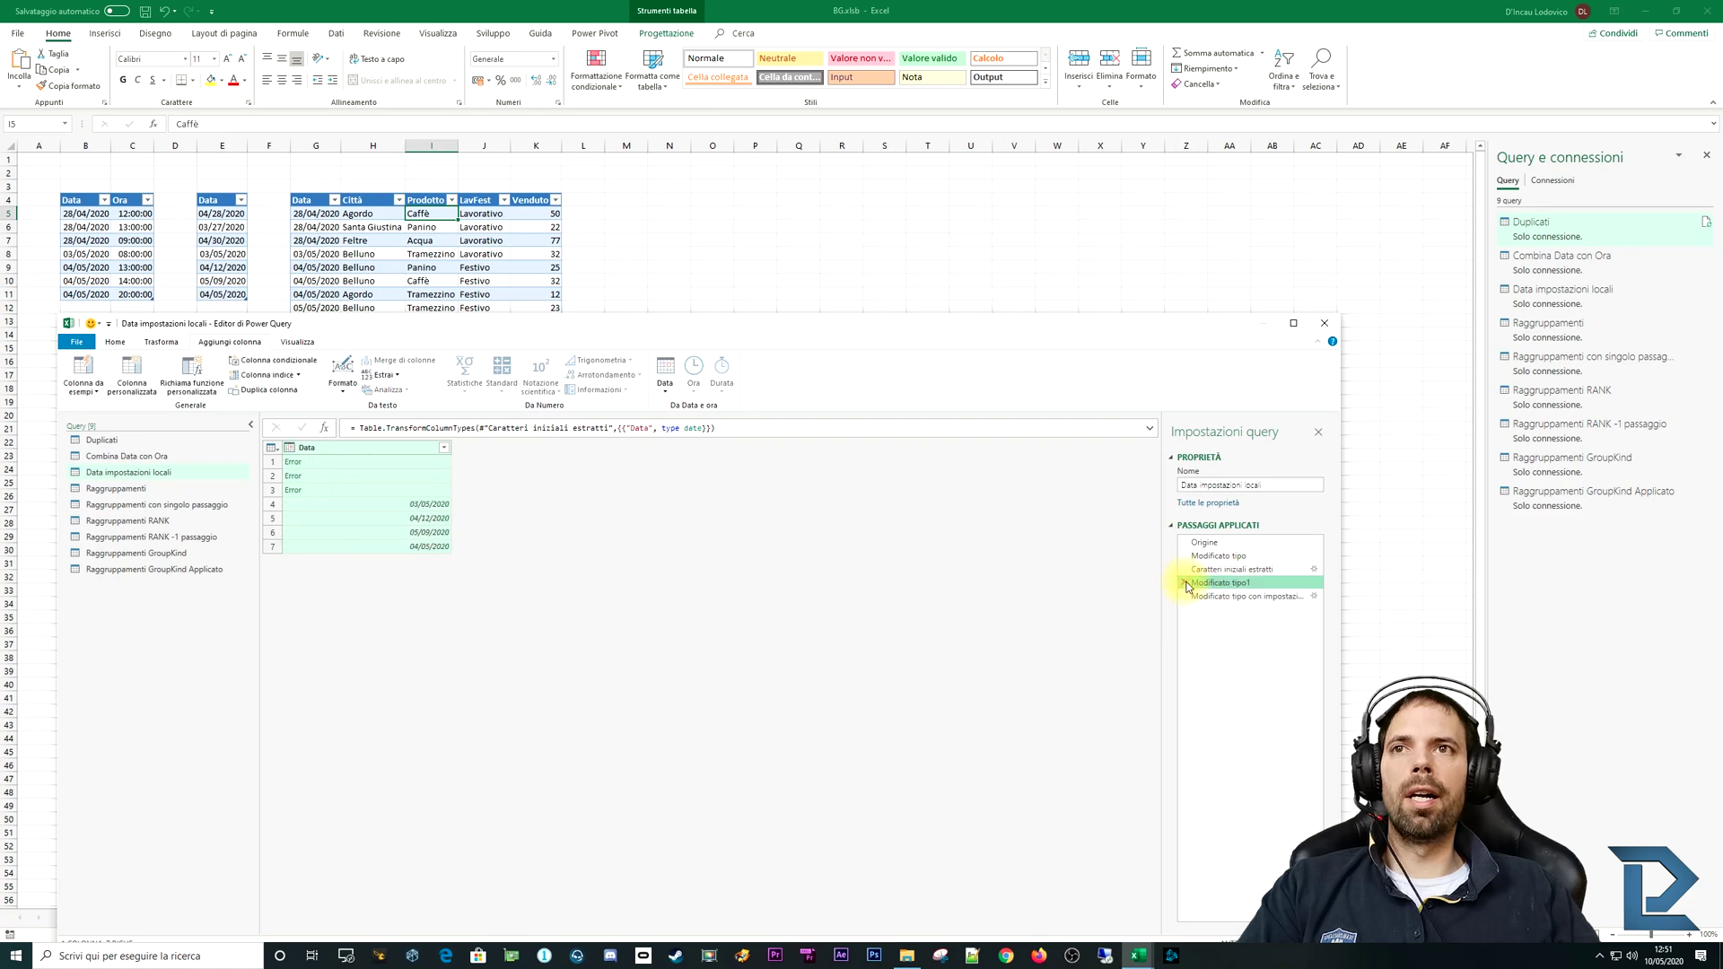
left_click(1184, 582)
left_click(926, 509)
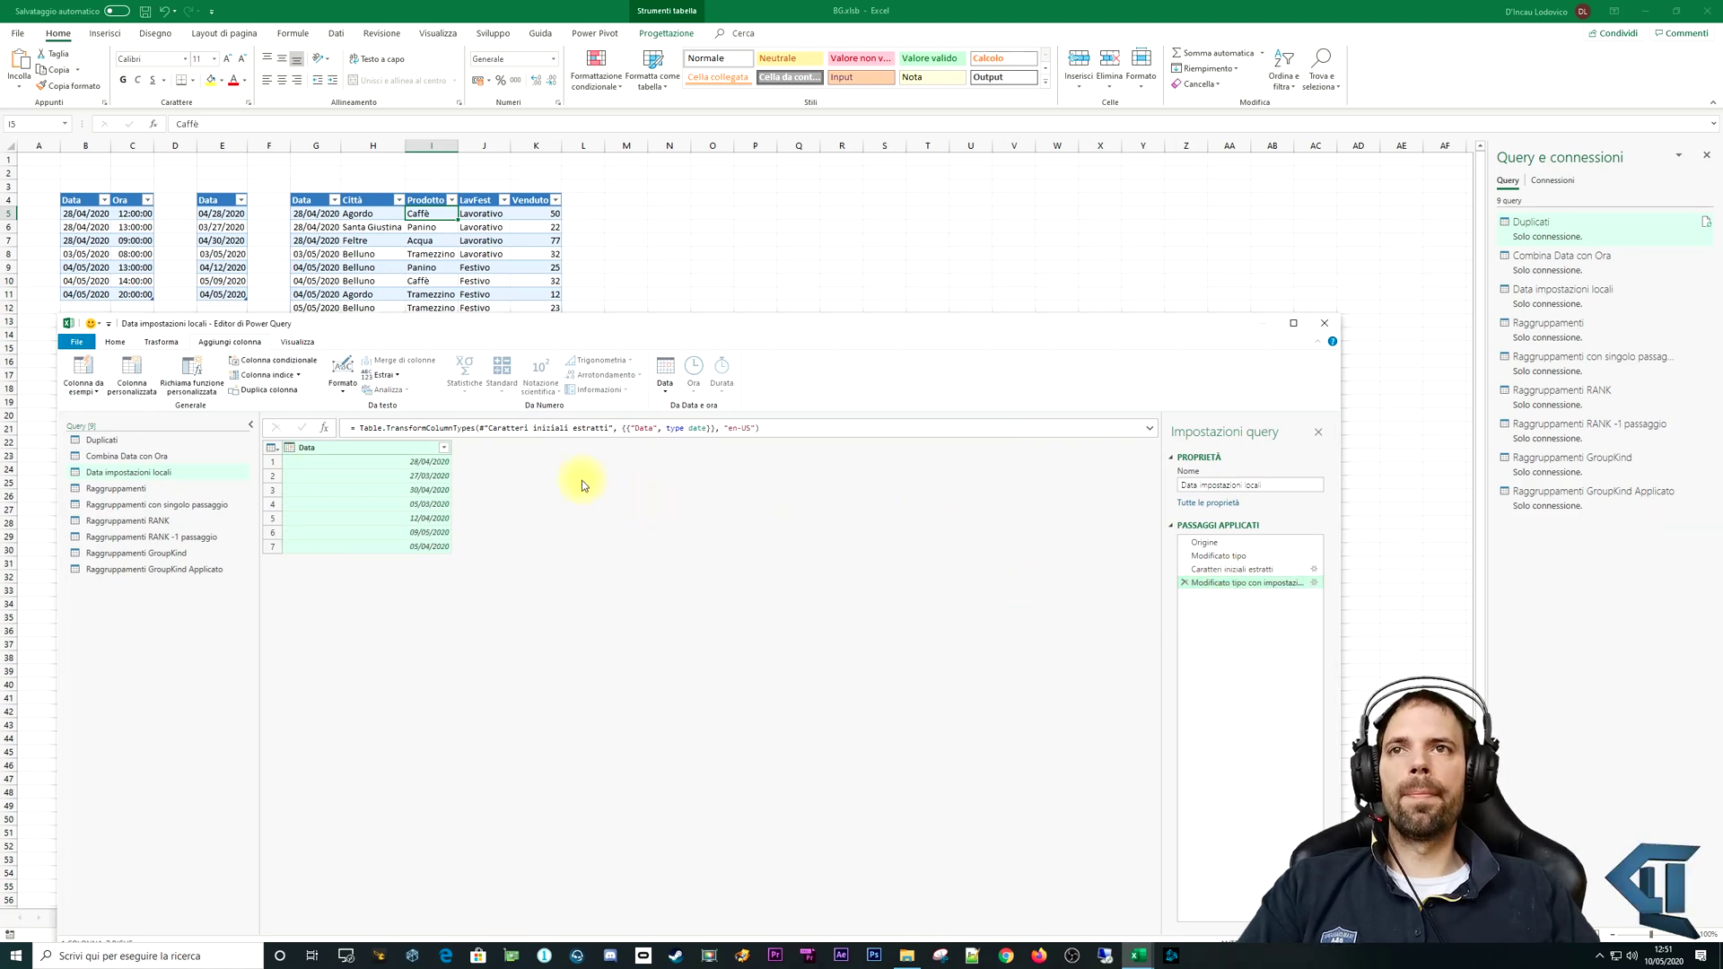
Step: At the extracted text dates step, choose a locale-based type change for the Data column
left_click(1228, 569)
left_click(289, 448)
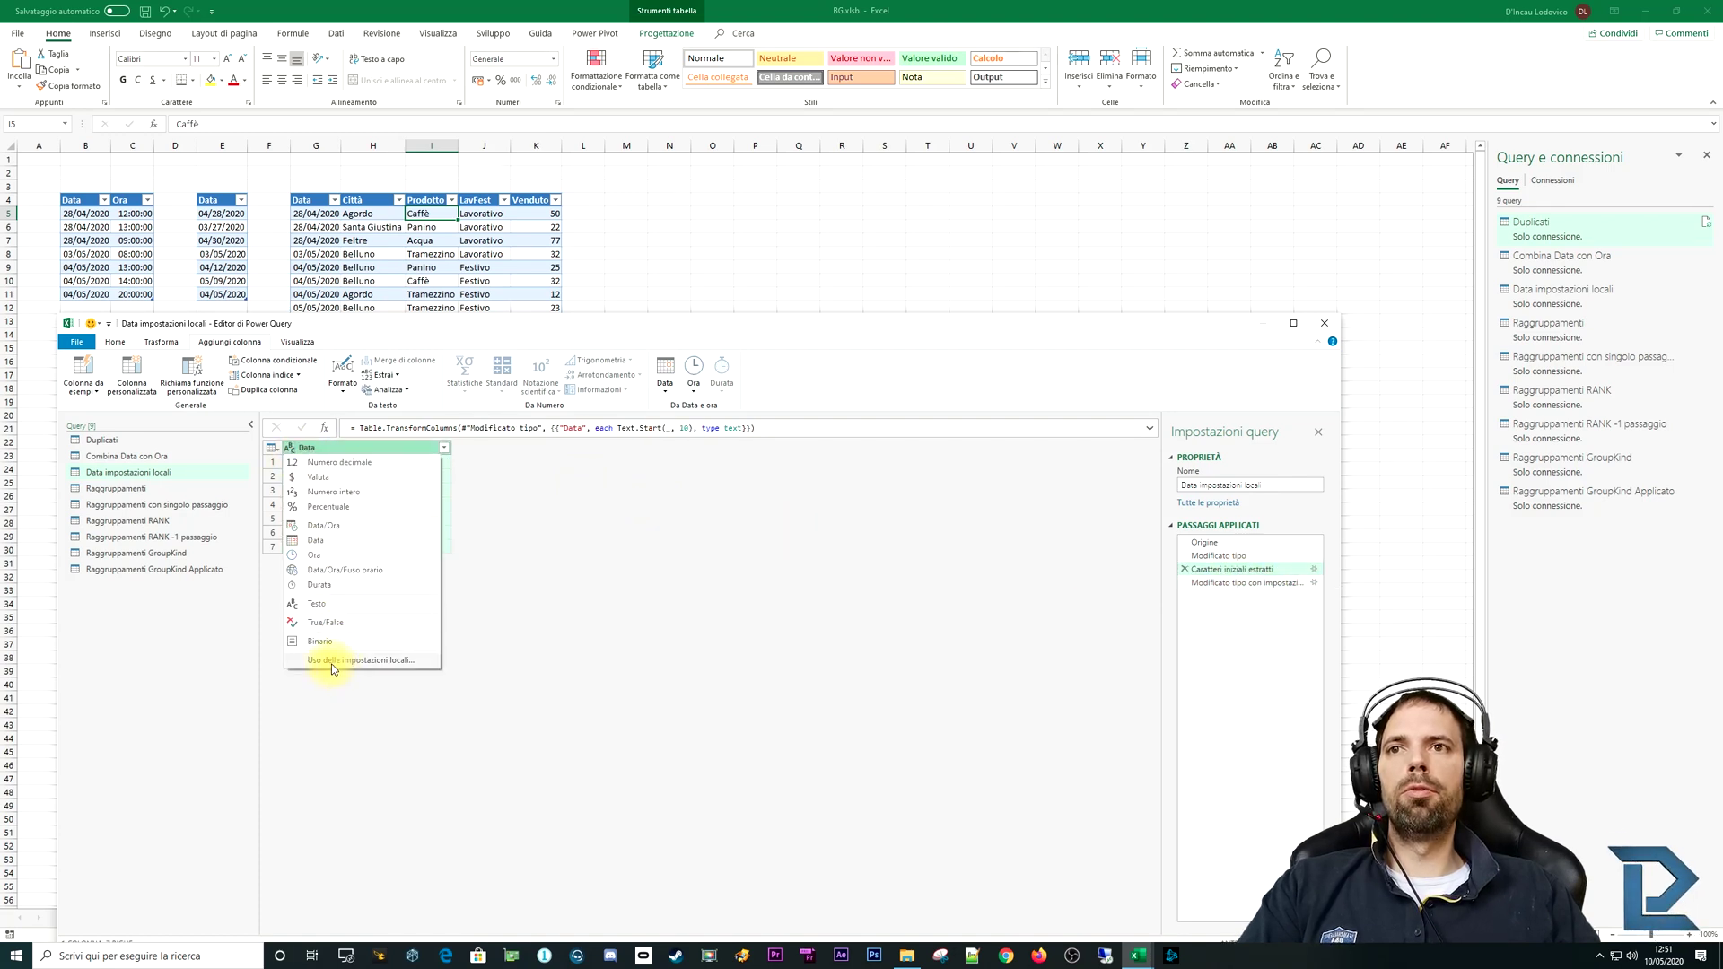
left_click(375, 661)
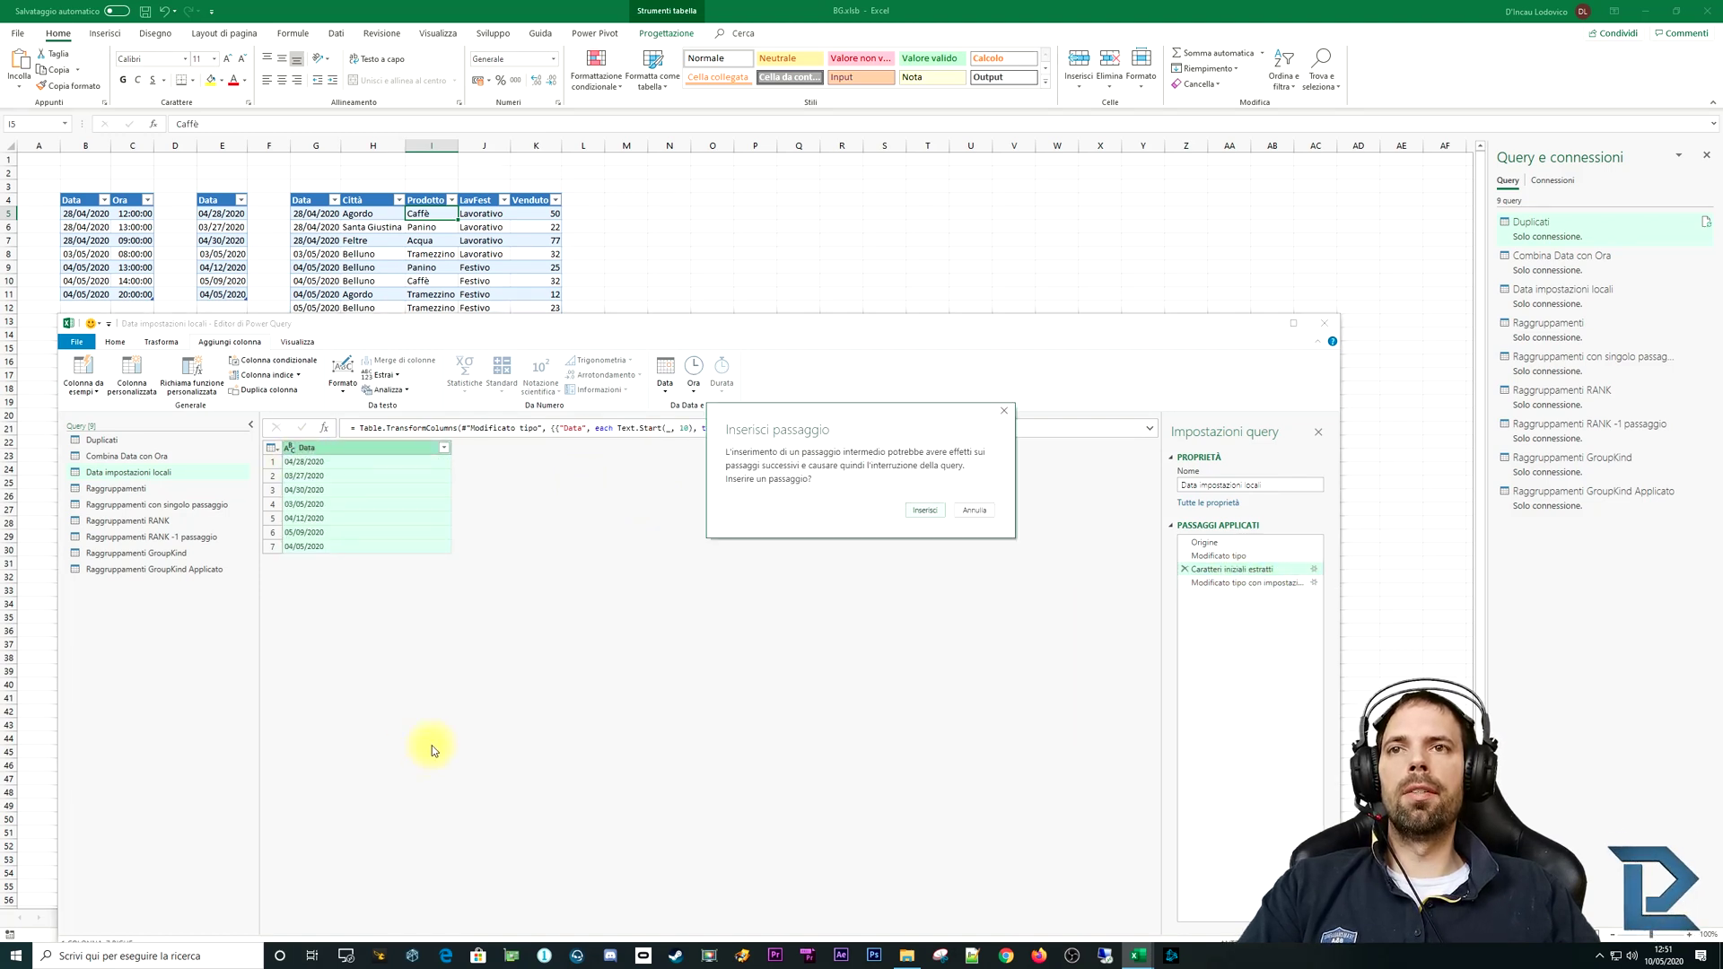
Step: Insert a locale step converting Data to date type using the Inglese (Stati Uniti) locale
left_click(925, 510)
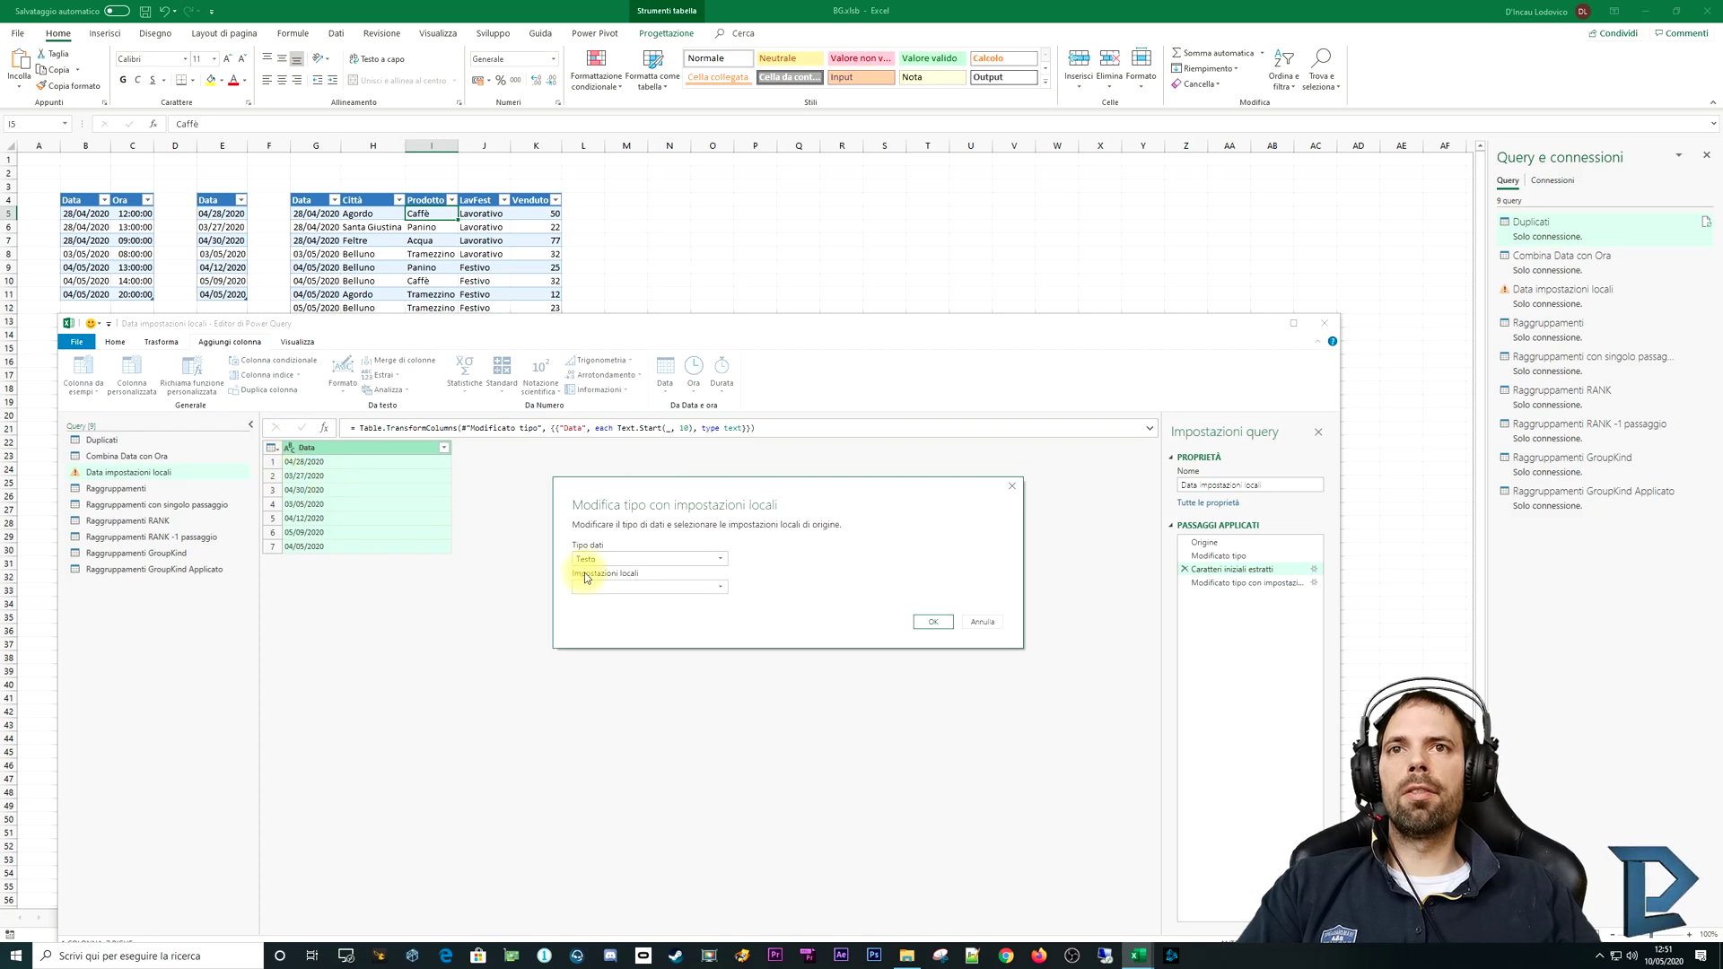
left_click(611, 559)
left_click(601, 645)
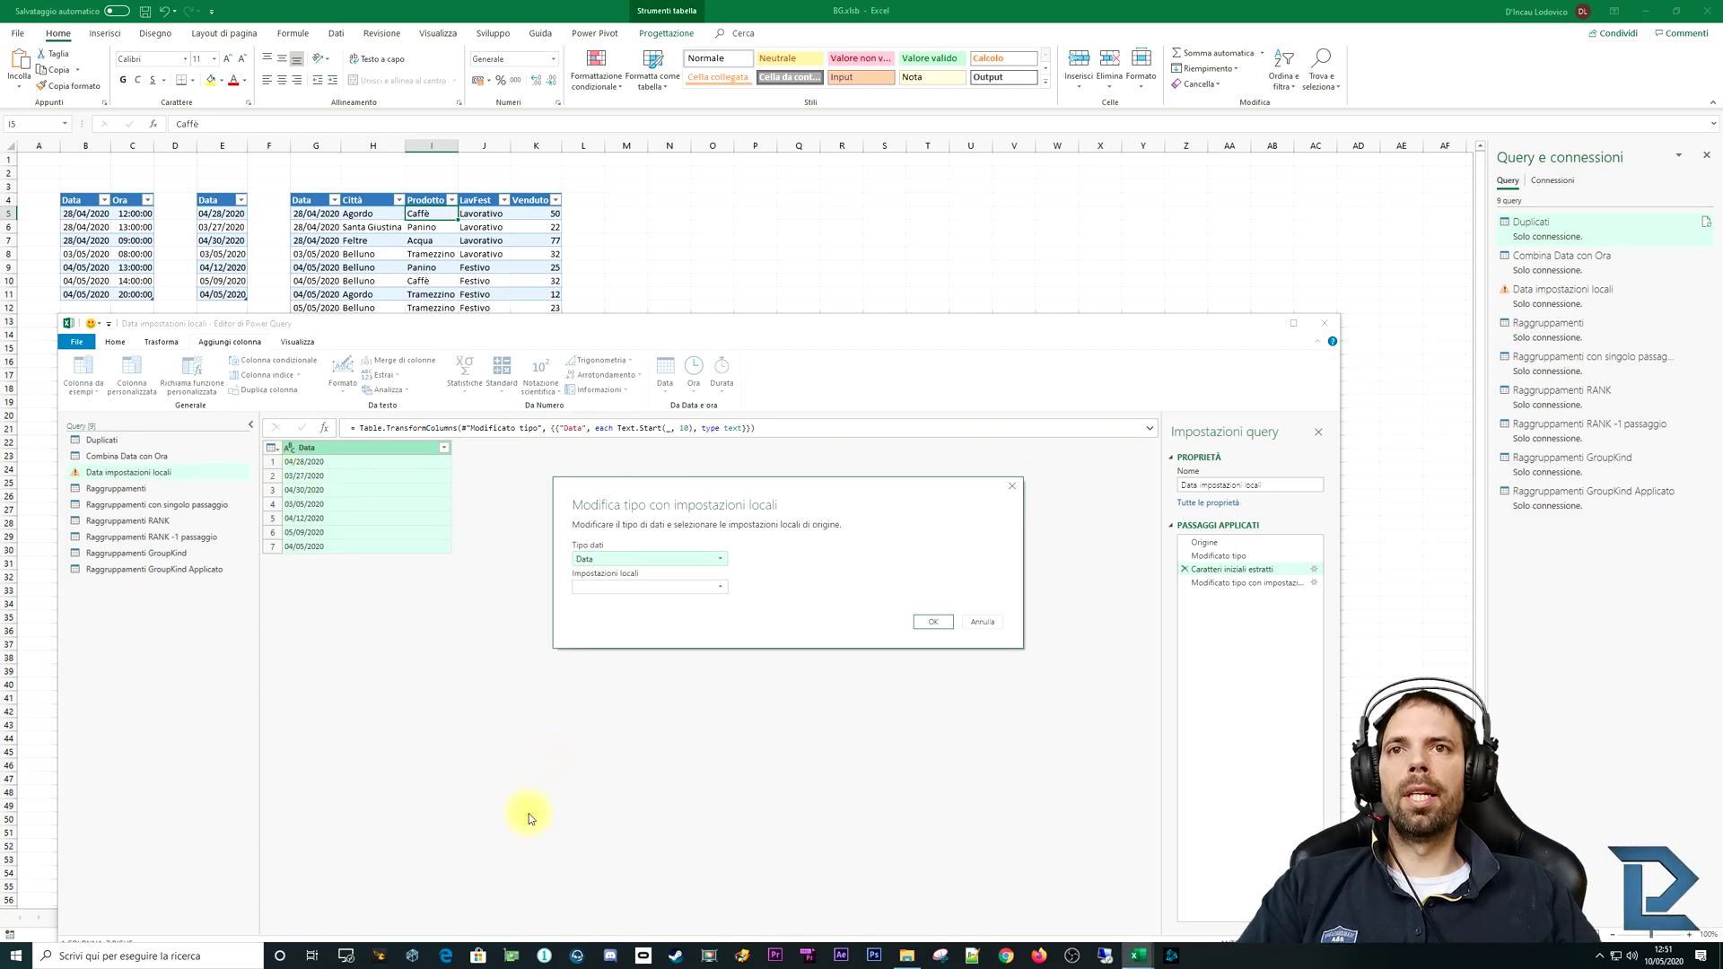
left_click(658, 587)
scroll(653, 765, "down", 3)
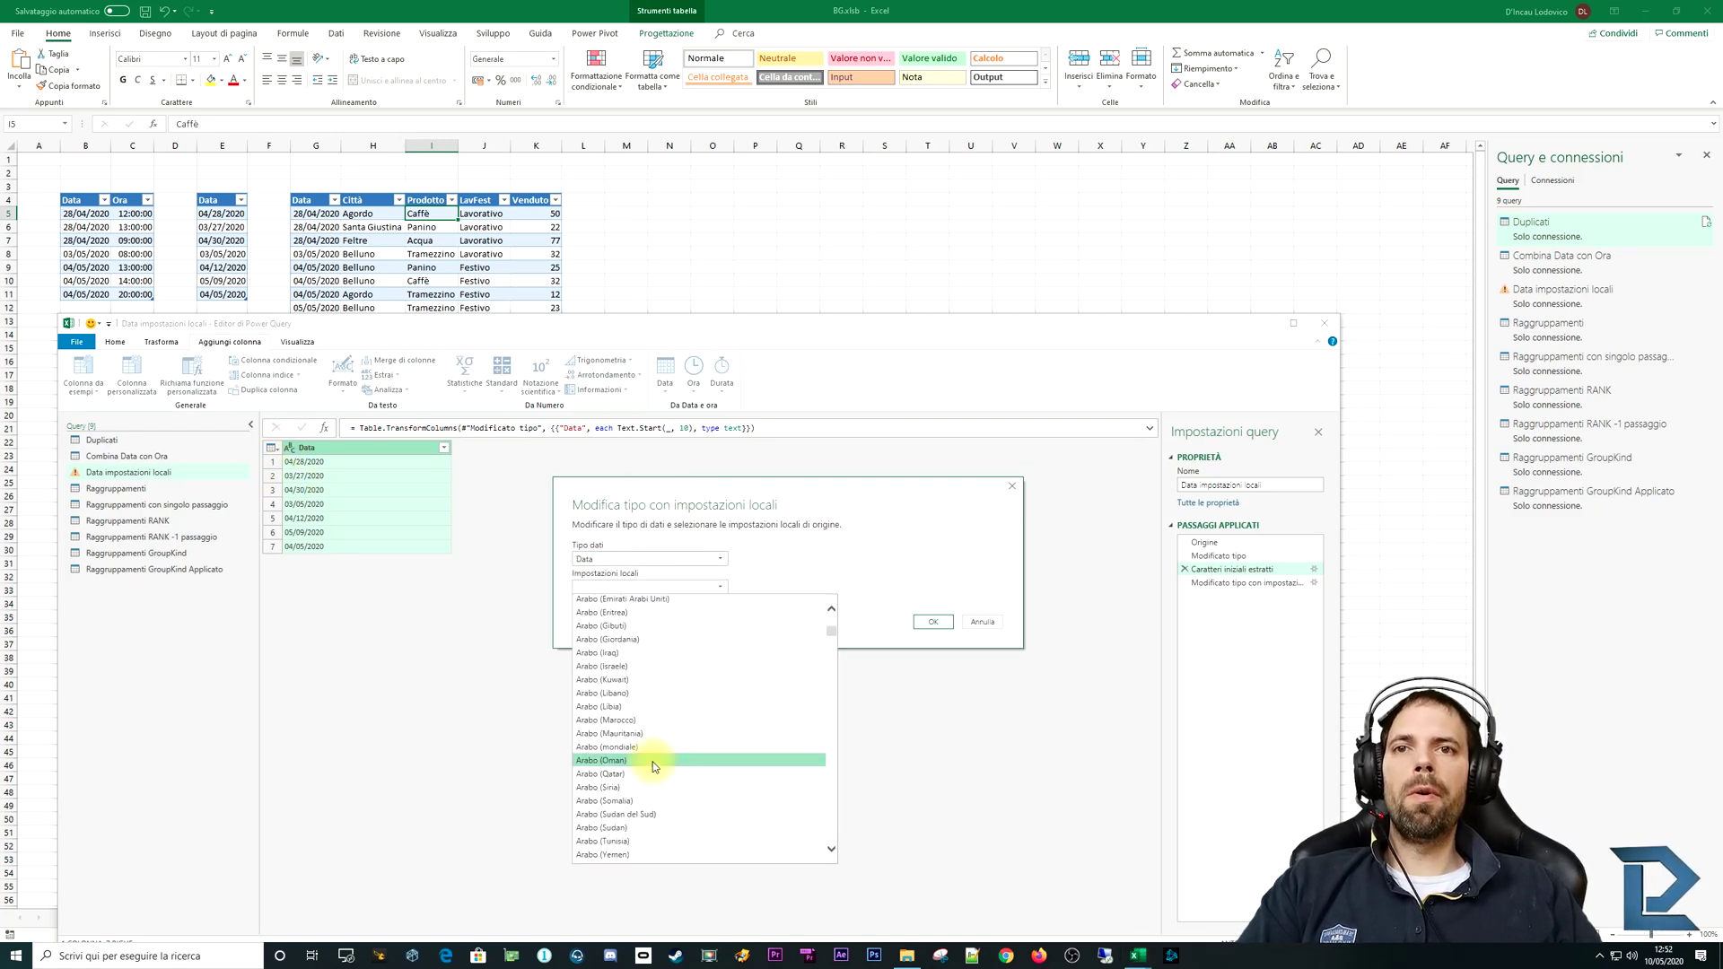
scroll(654, 765, "down", 10)
scroll(652, 761, "down", 5)
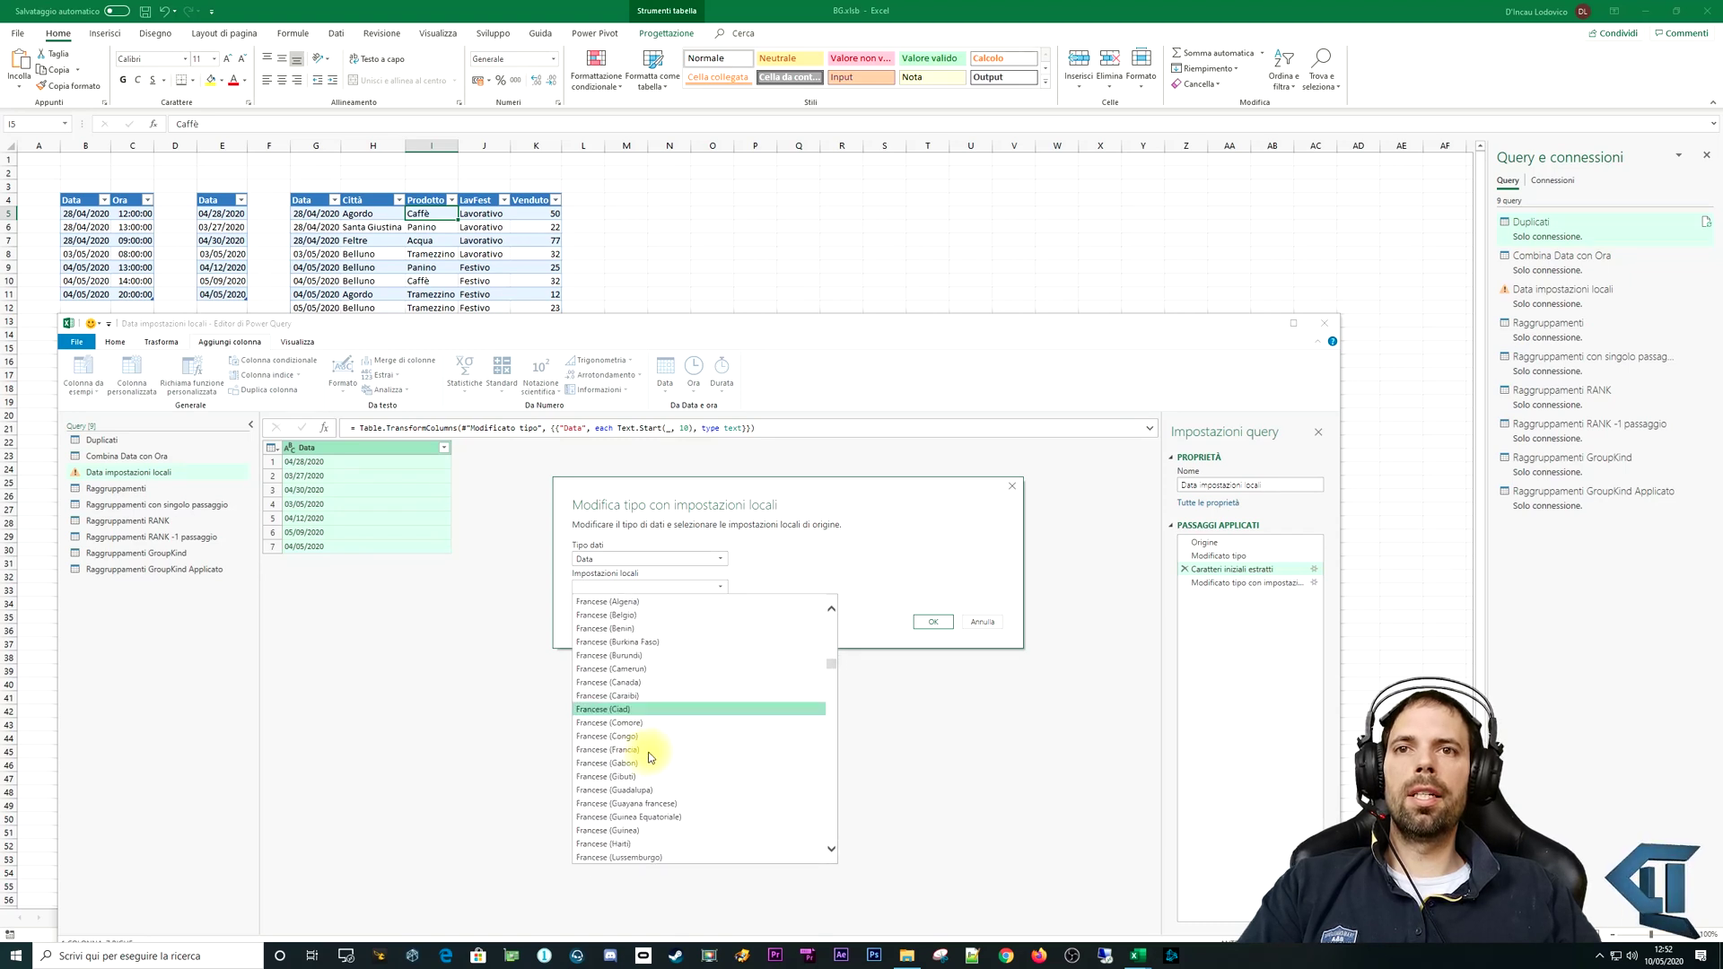
scroll(651, 763, "down", 10)
scroll(651, 781, "down", 5)
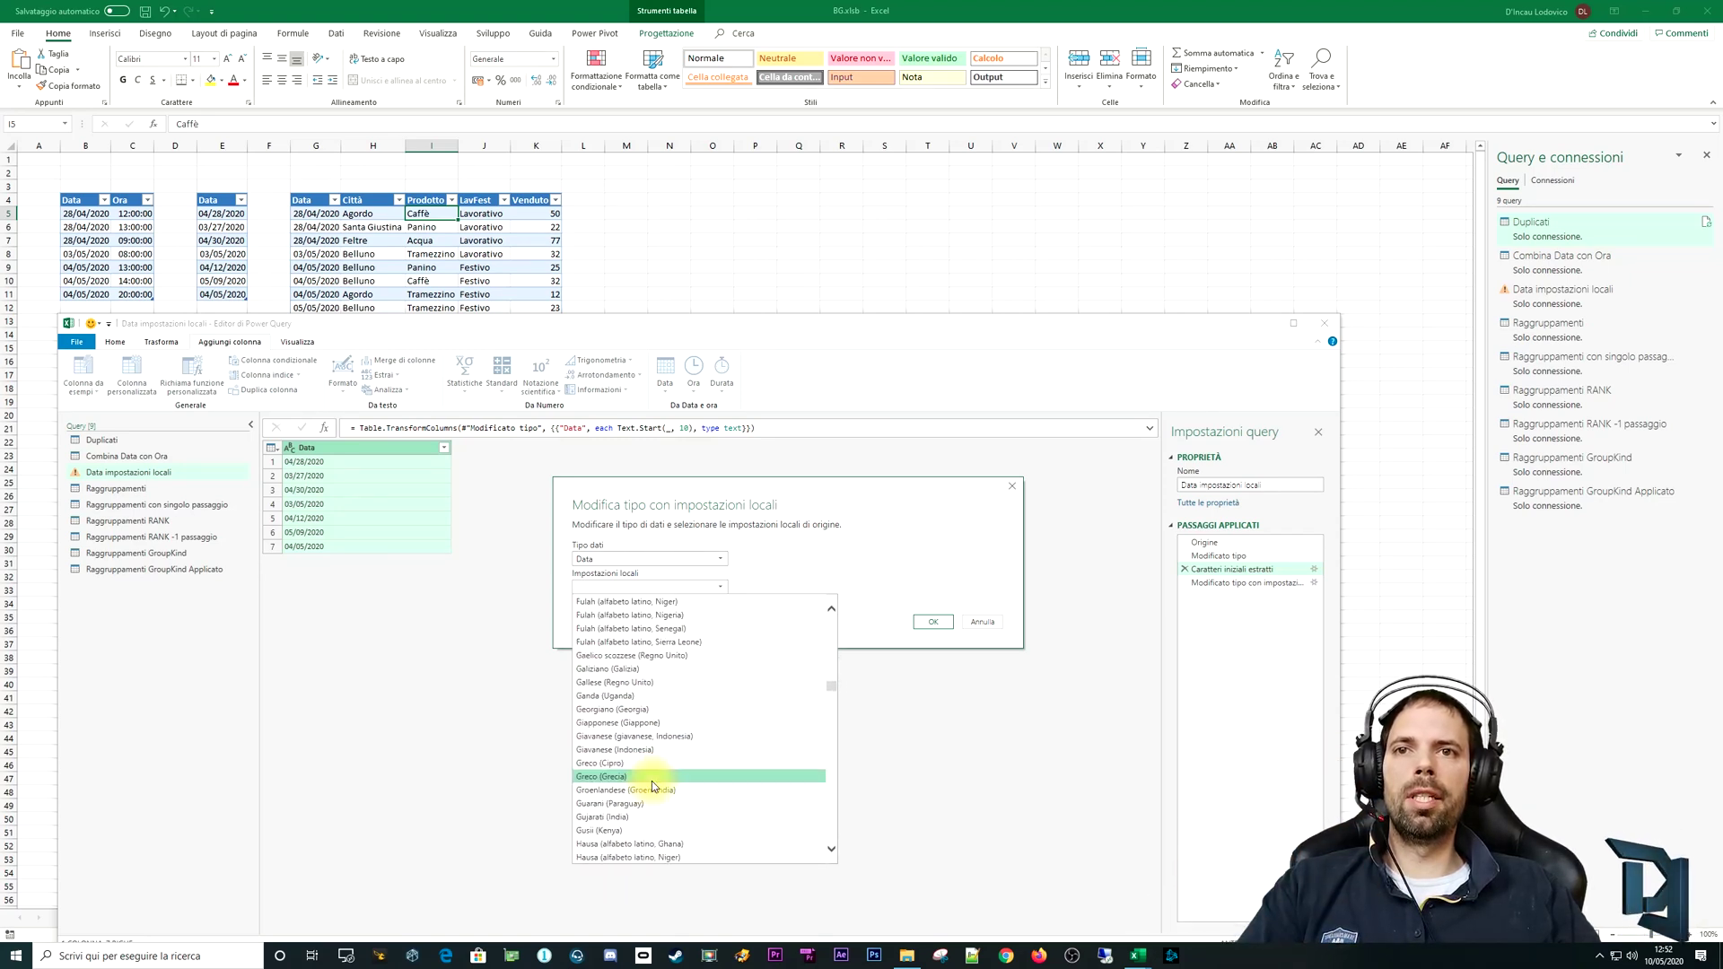
scroll(652, 781, "down", 8)
scroll(662, 781, "down", 15)
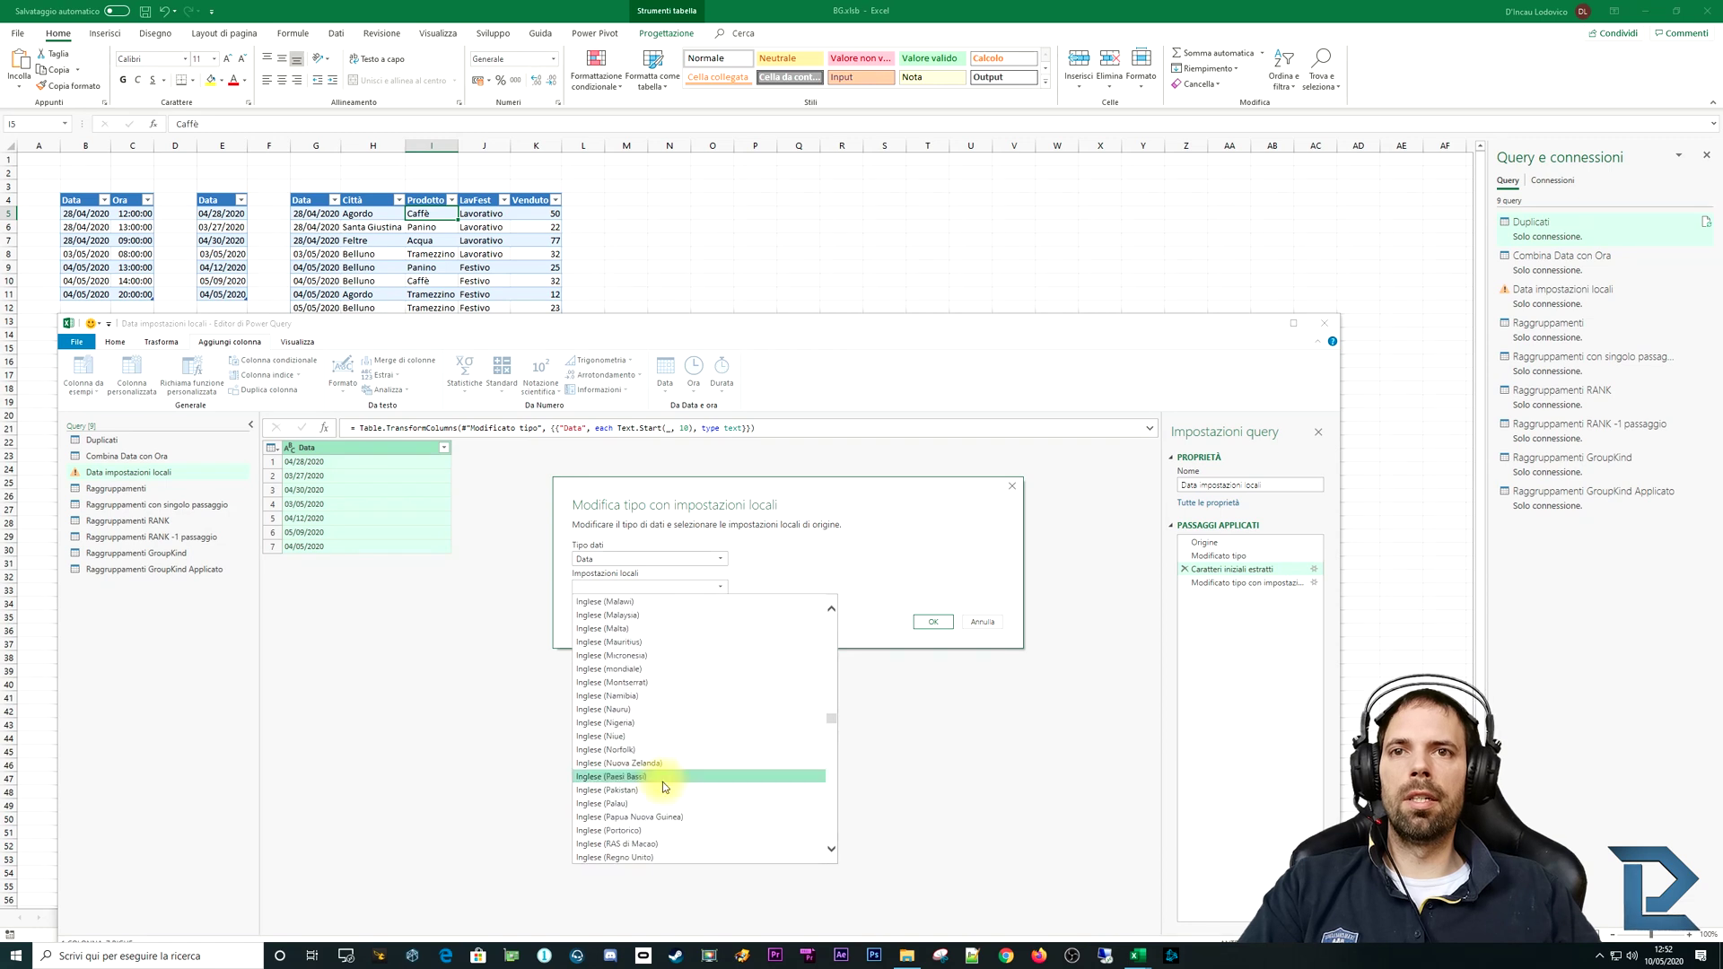
scroll(663, 783, "down", 2)
scroll(663, 783, "down", 3)
scroll(662, 786, "down", 2)
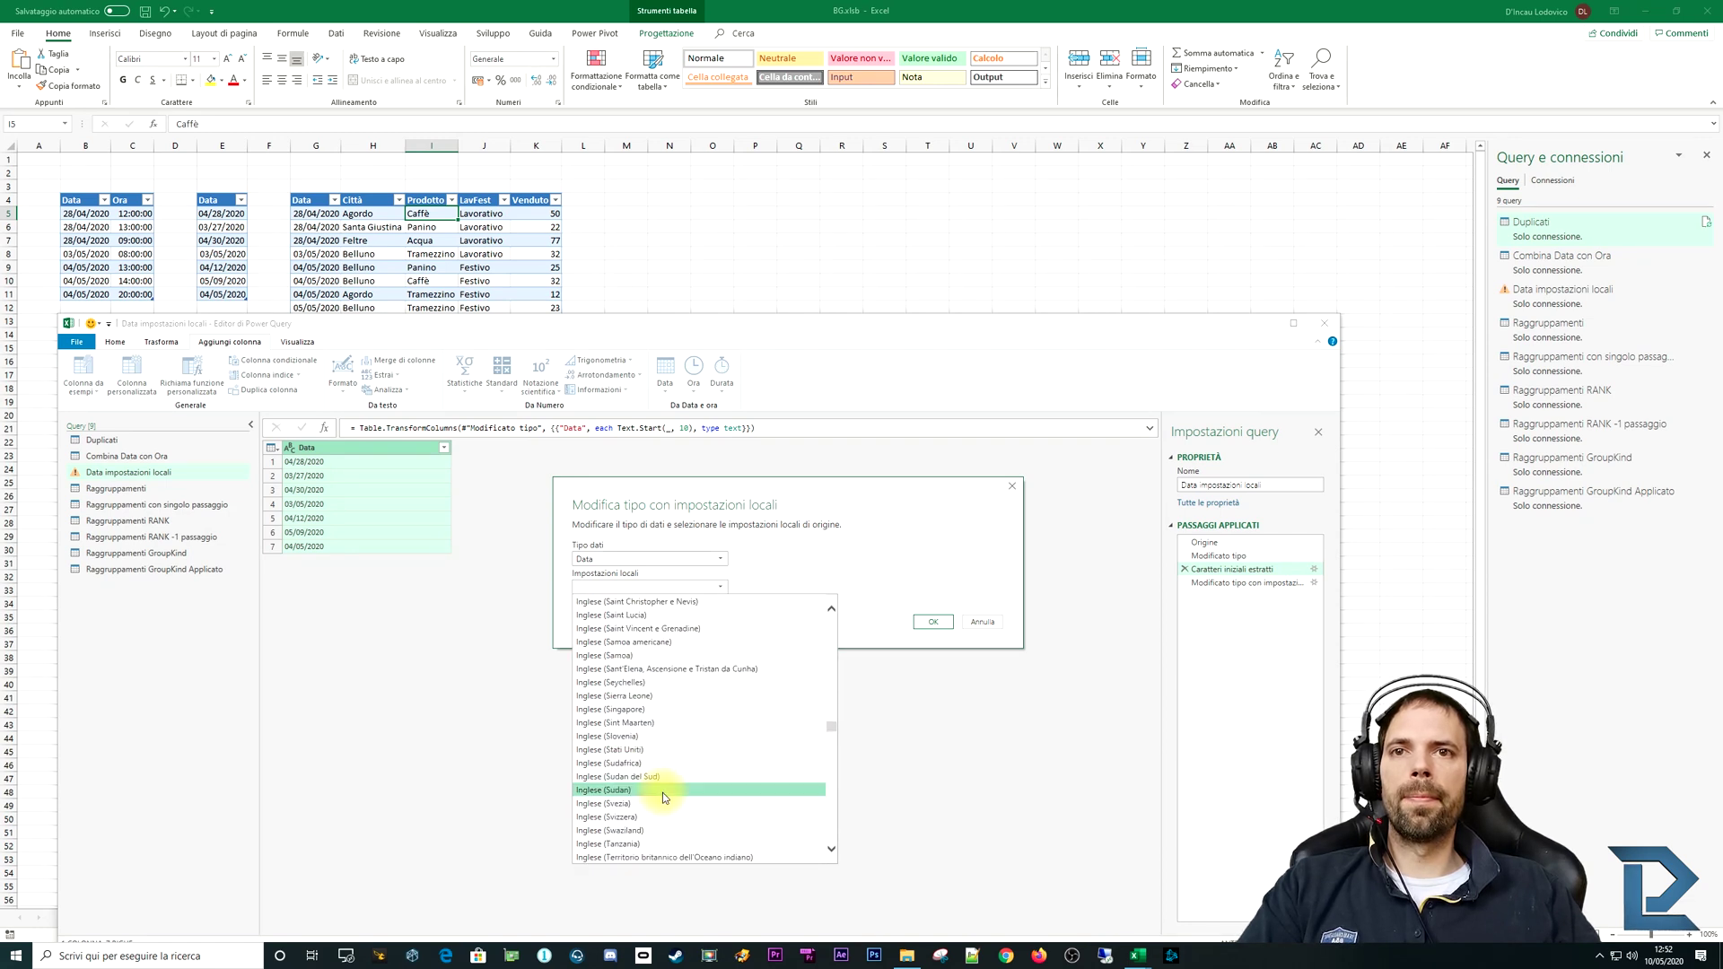
left_click(648, 750)
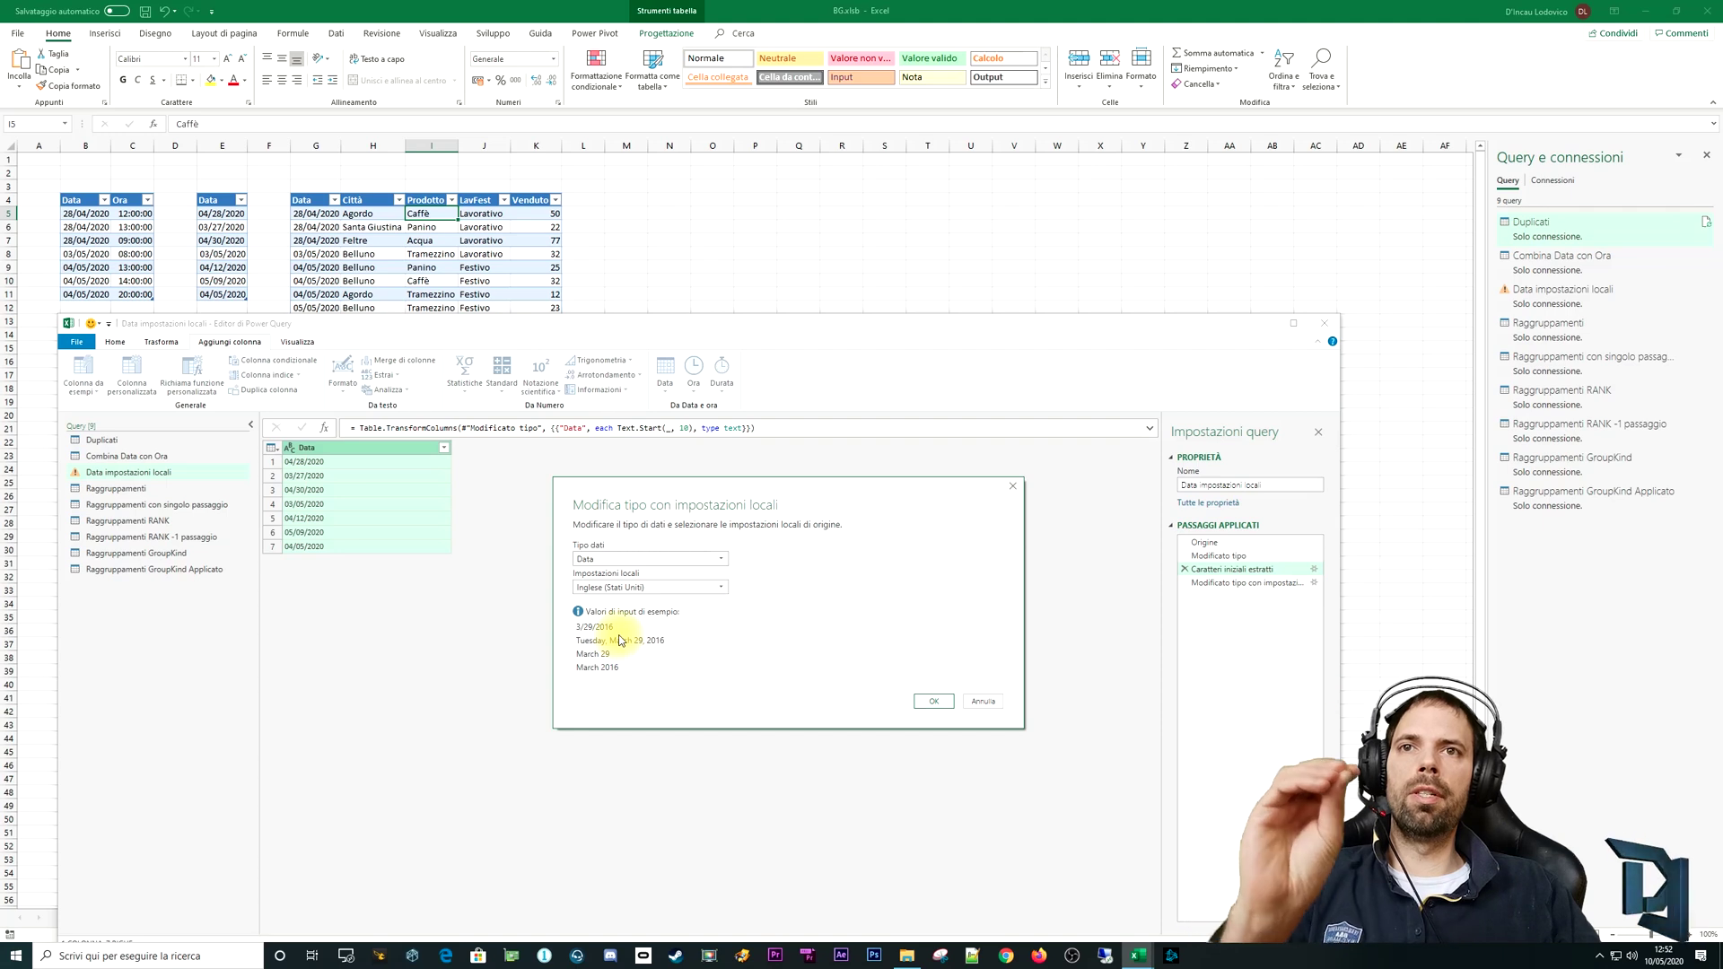
left_click(987, 701)
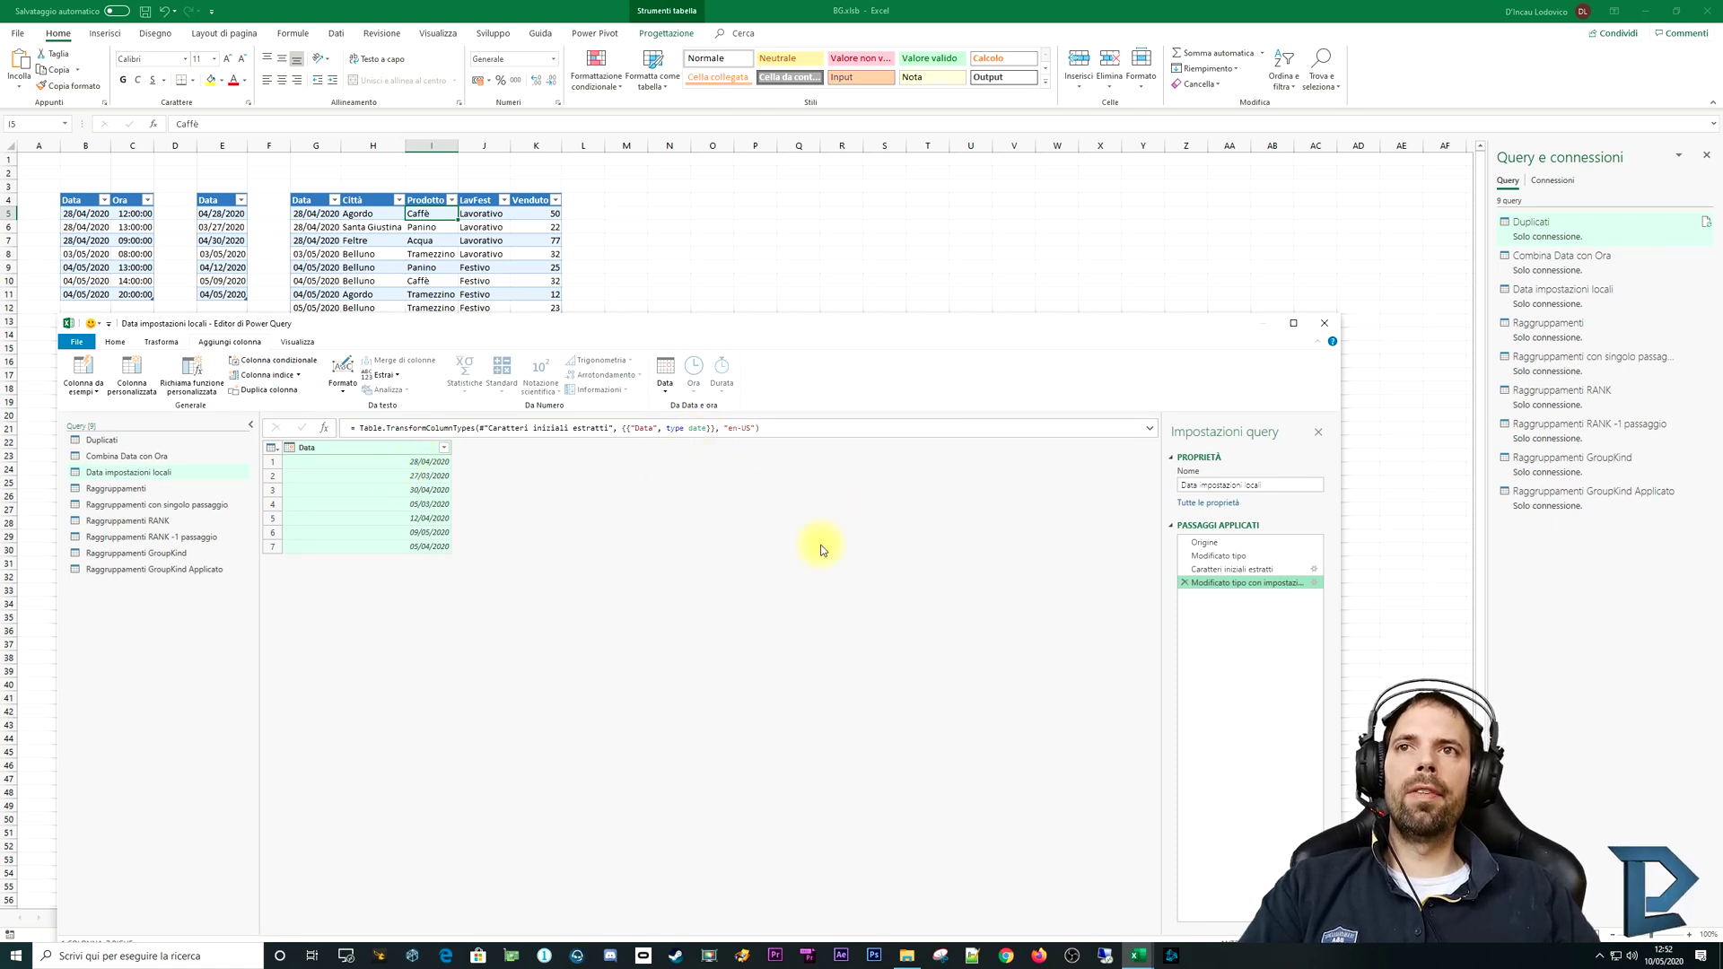
Step: Compare the original text dates with the converted dates (28/04/2020 onward), narrowing the Data column
left_click(1226, 567)
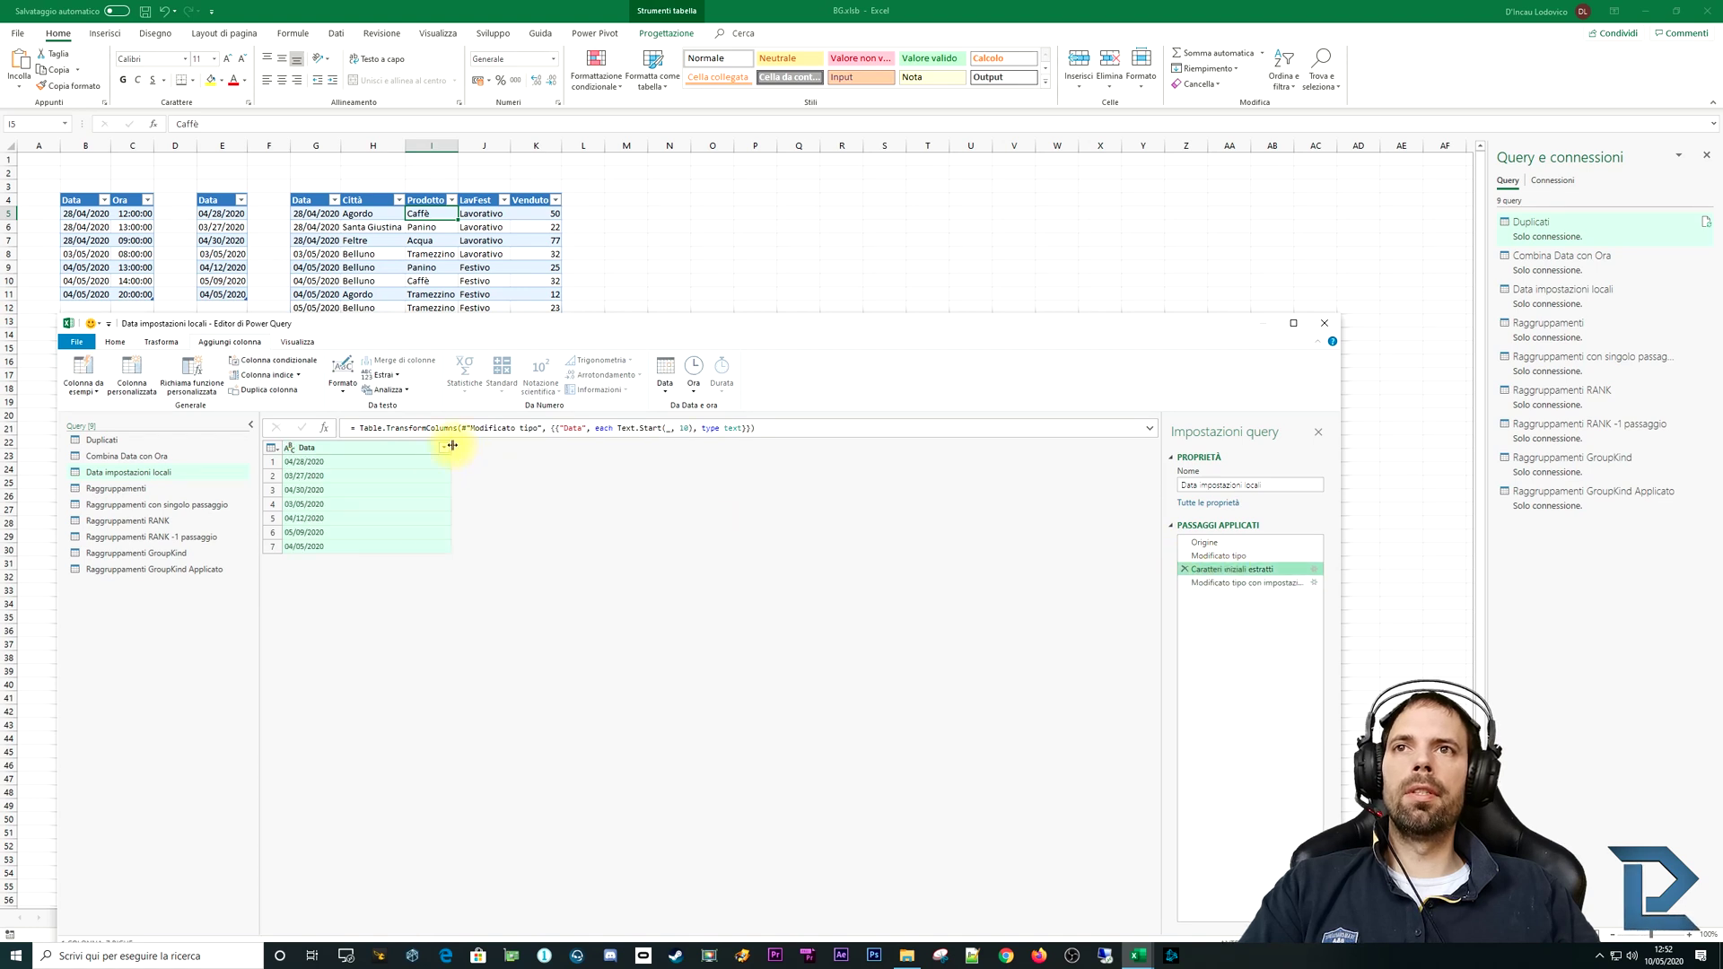
left_click_drag(452, 446, 393, 454)
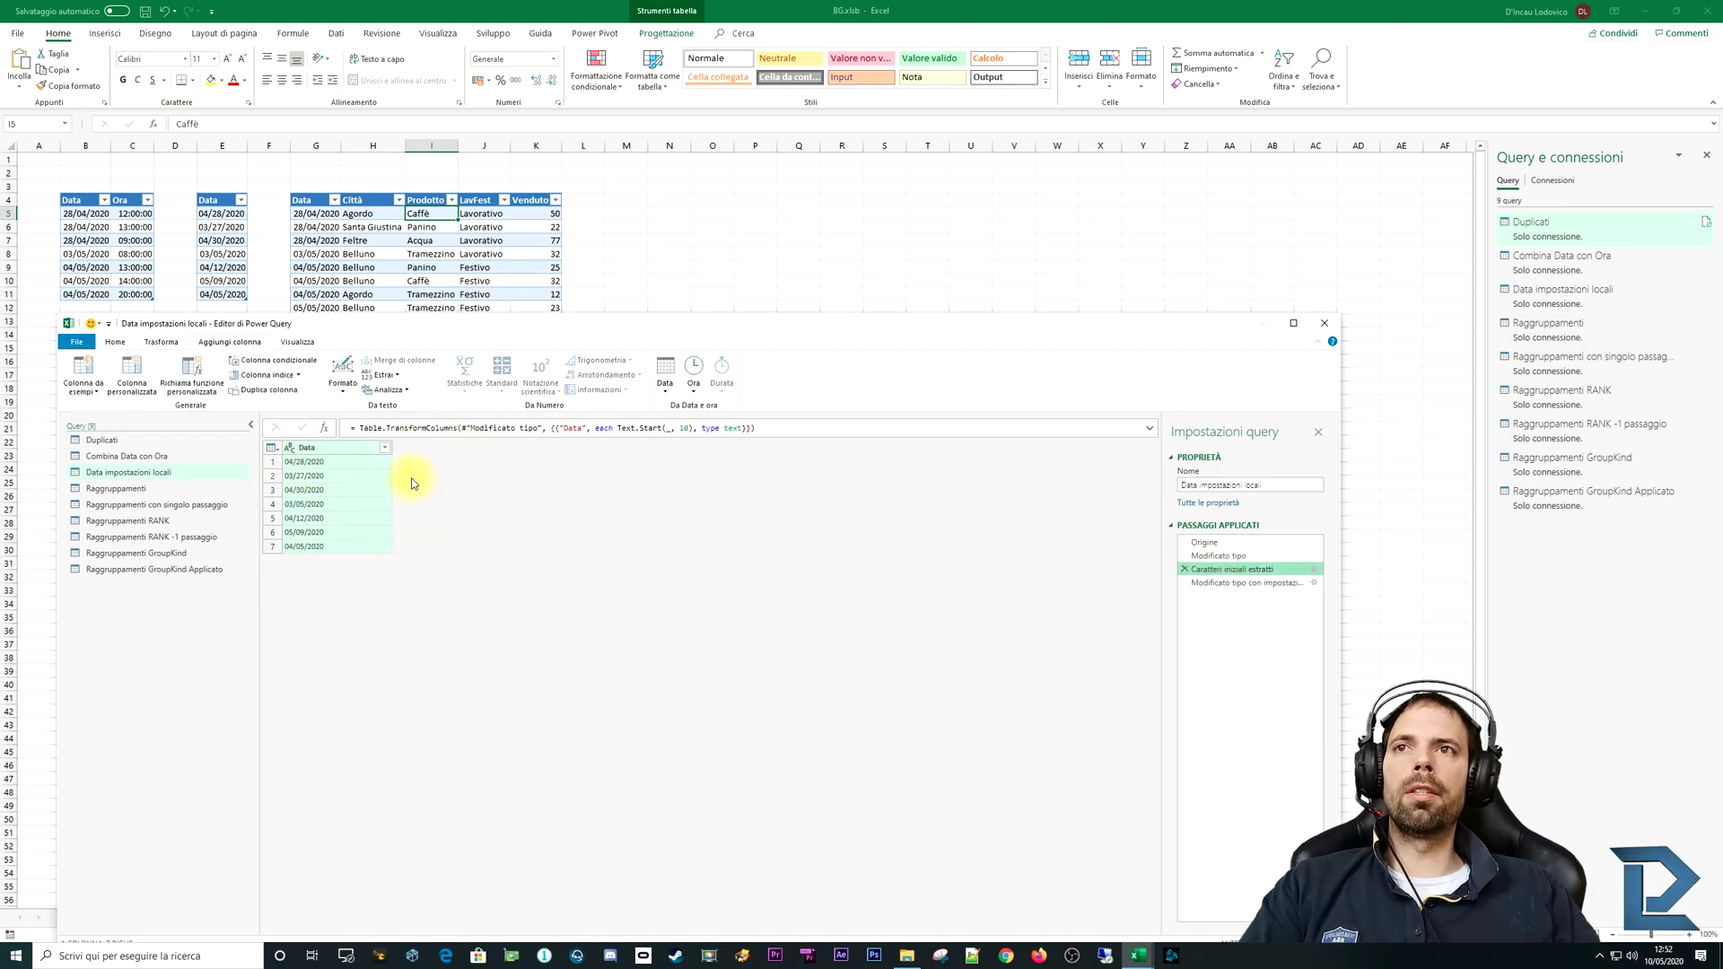
left_click(1221, 583)
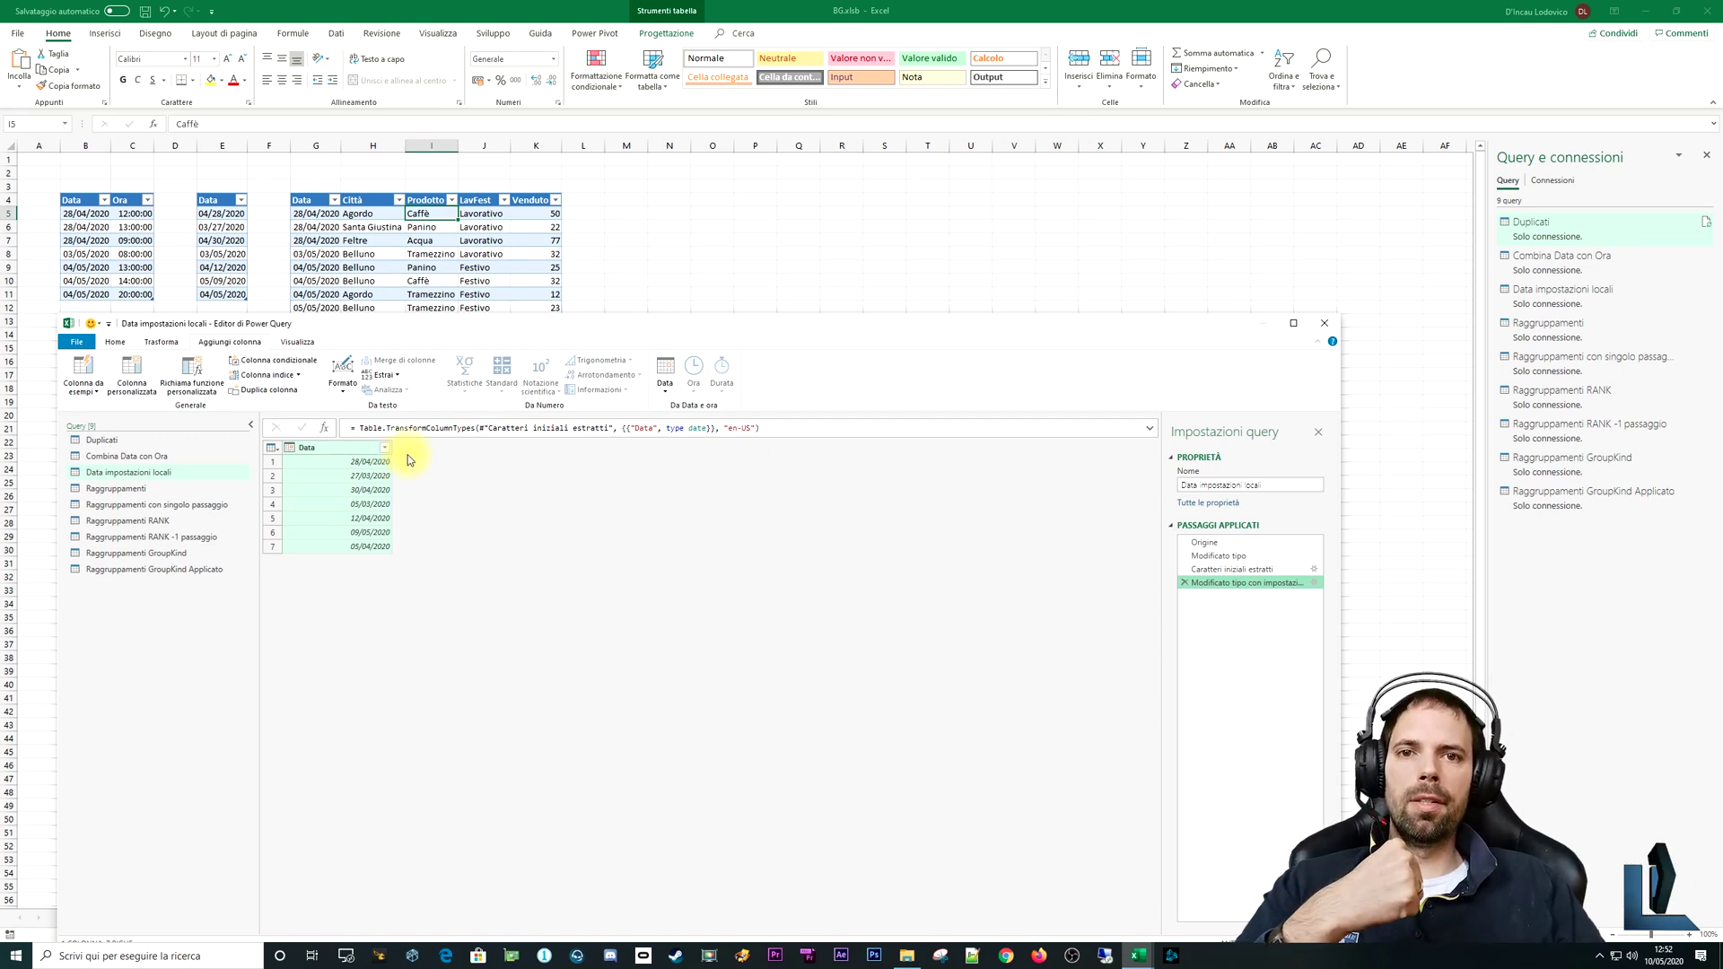
left_click(147, 957)
type("pannello")
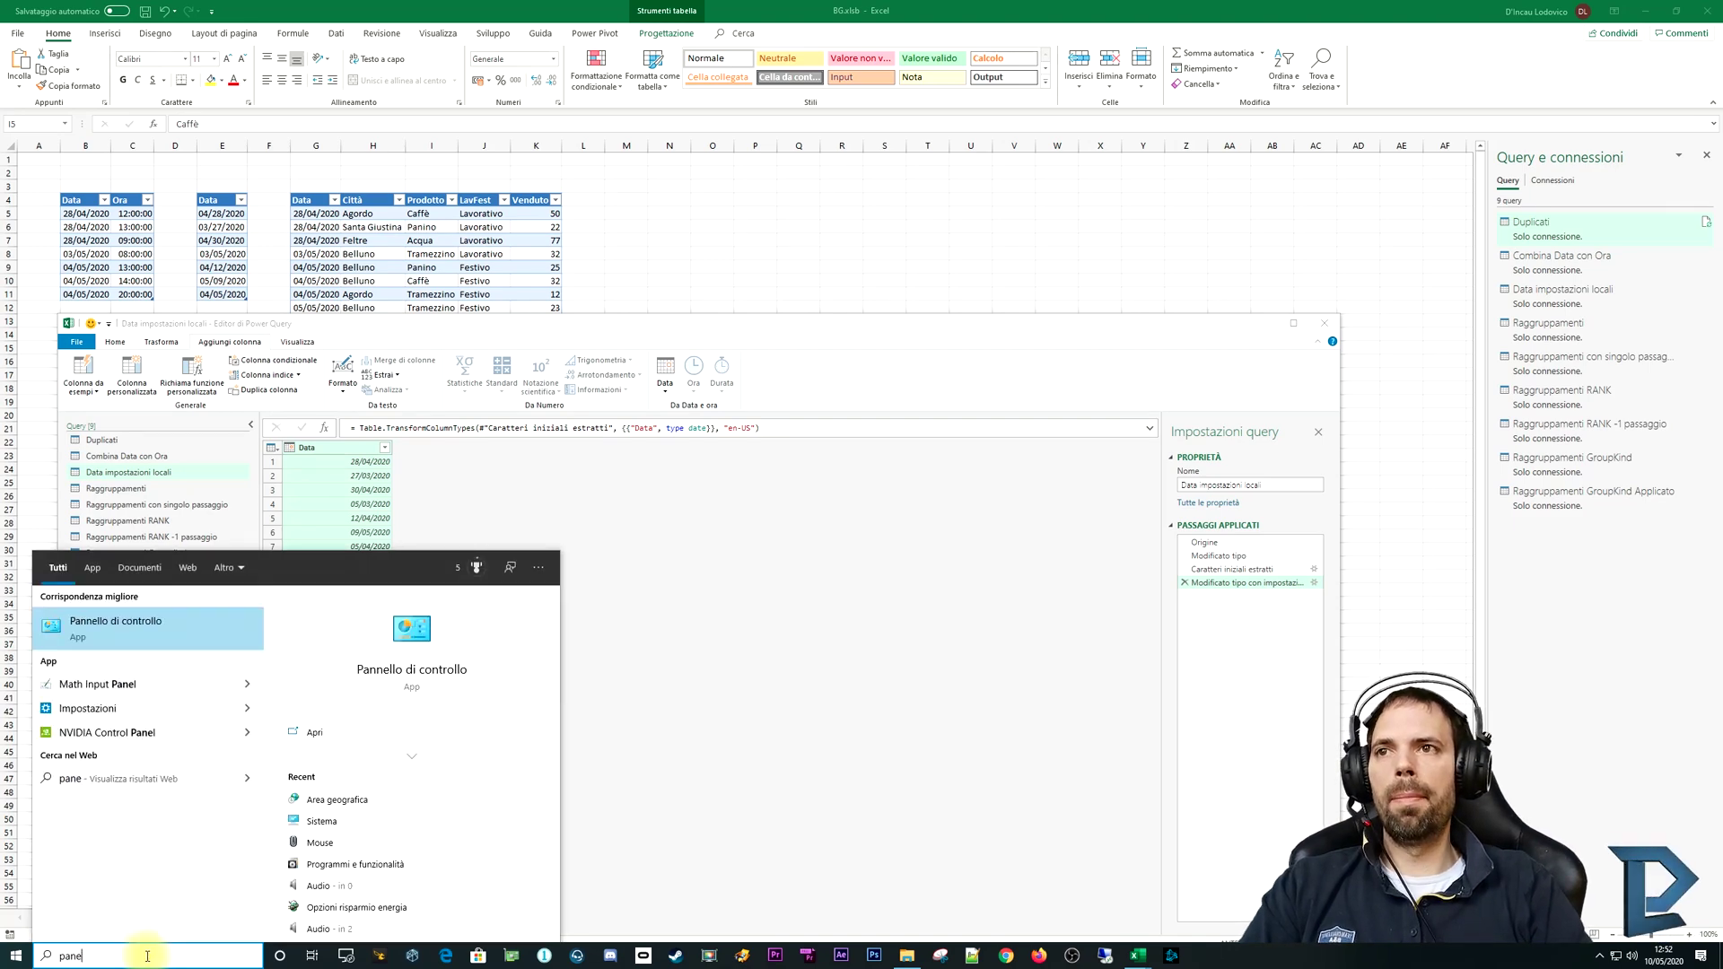
key("Return")
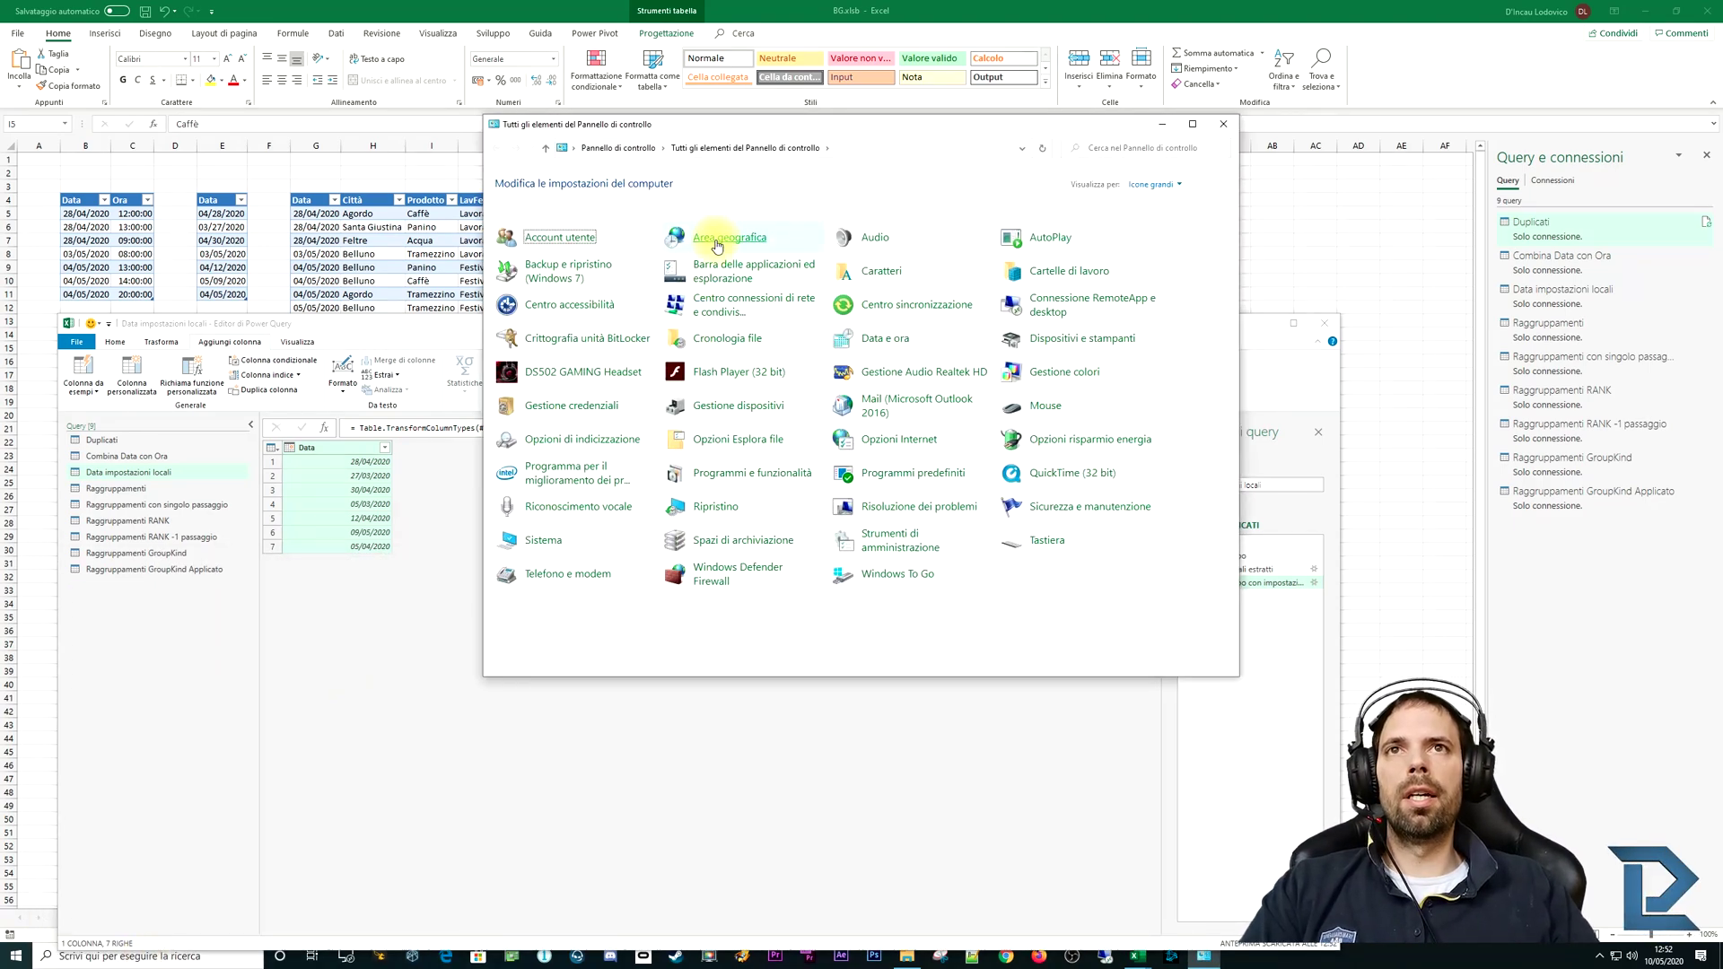
left_click(717, 239)
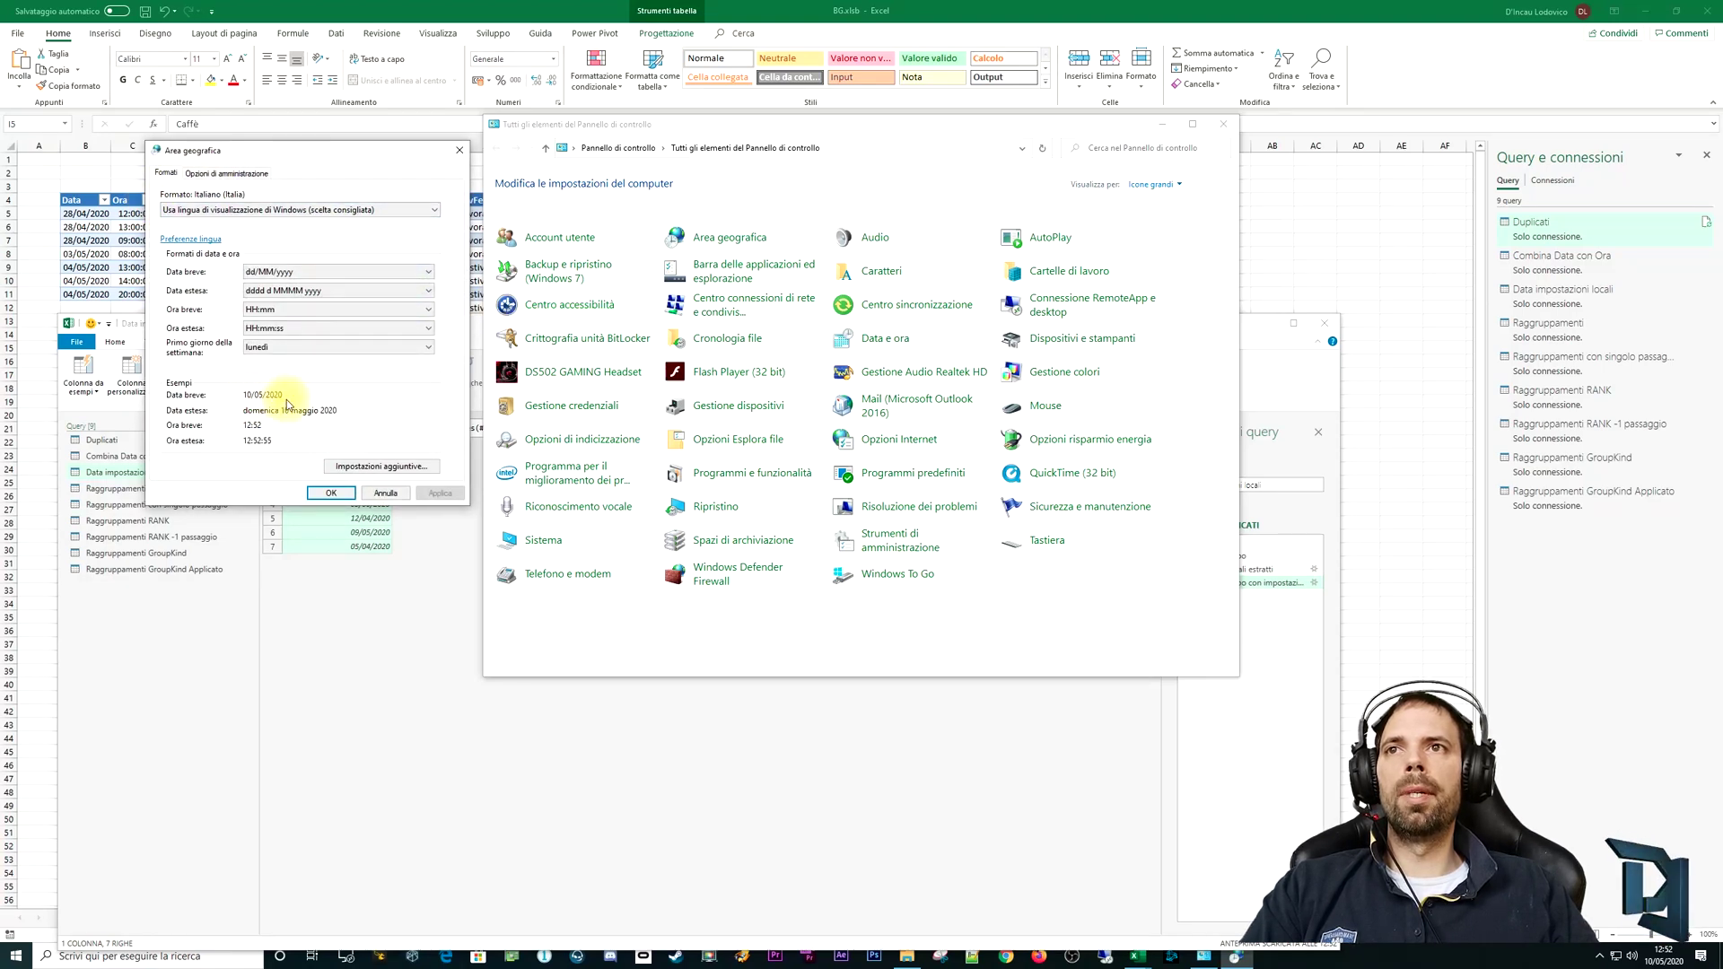
left_click(460, 150)
left_click(1224, 124)
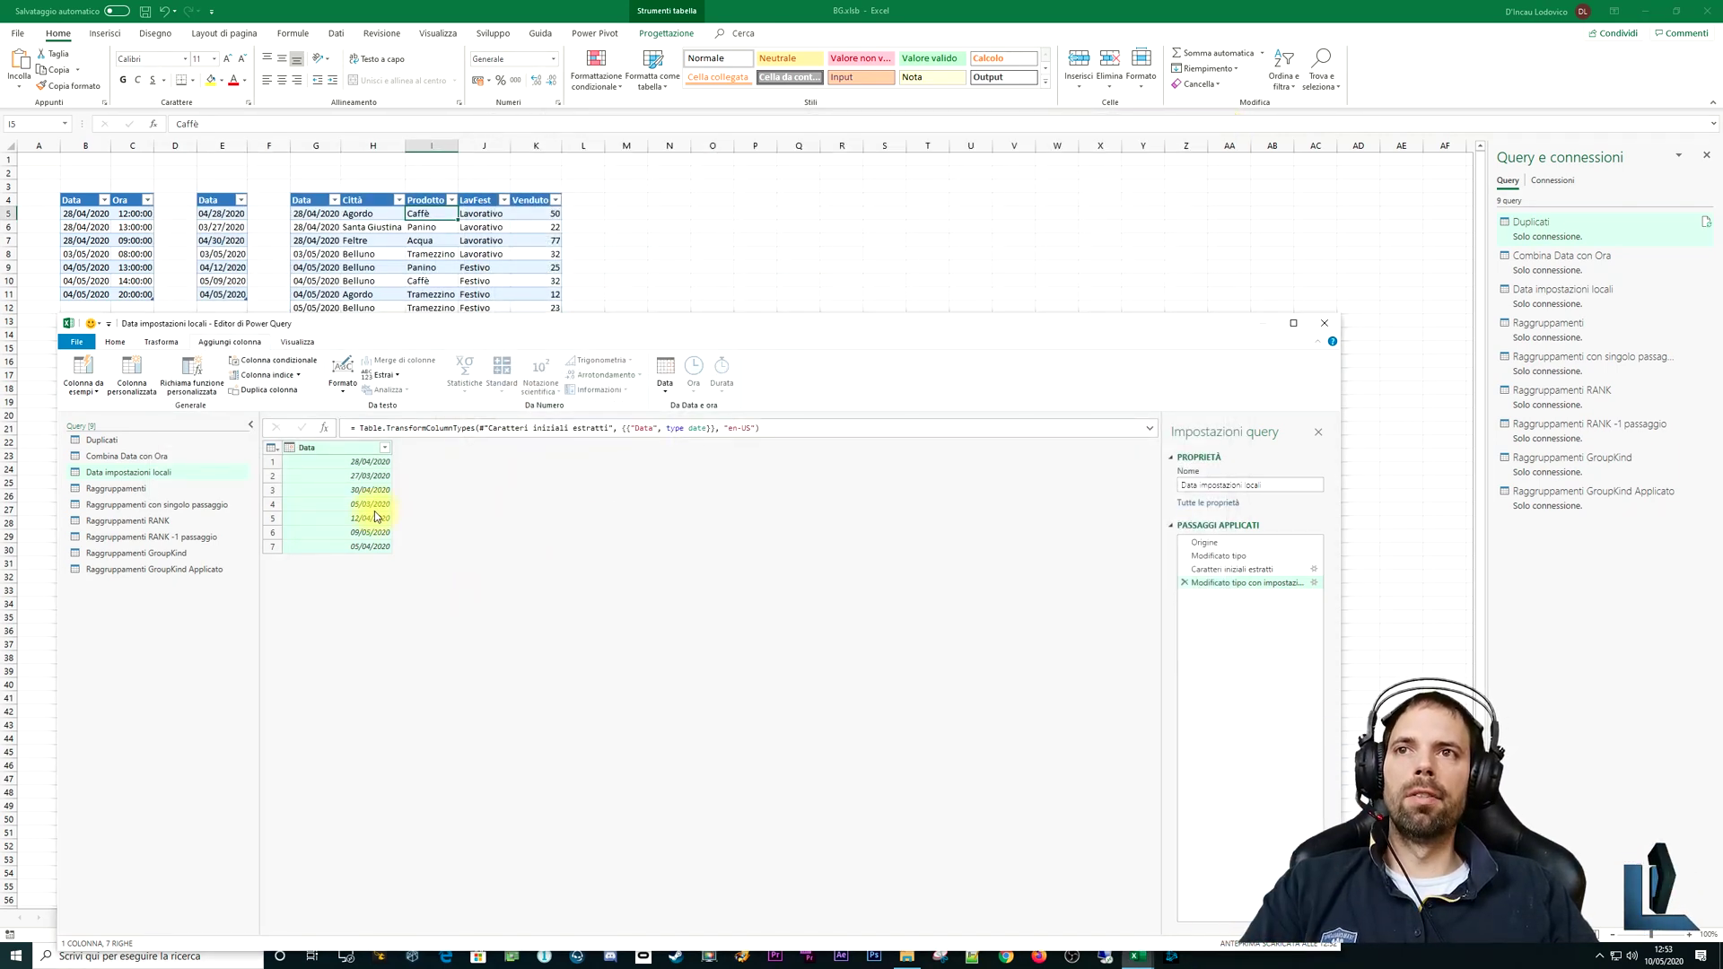
left_click(1216, 569)
left_click(297, 520)
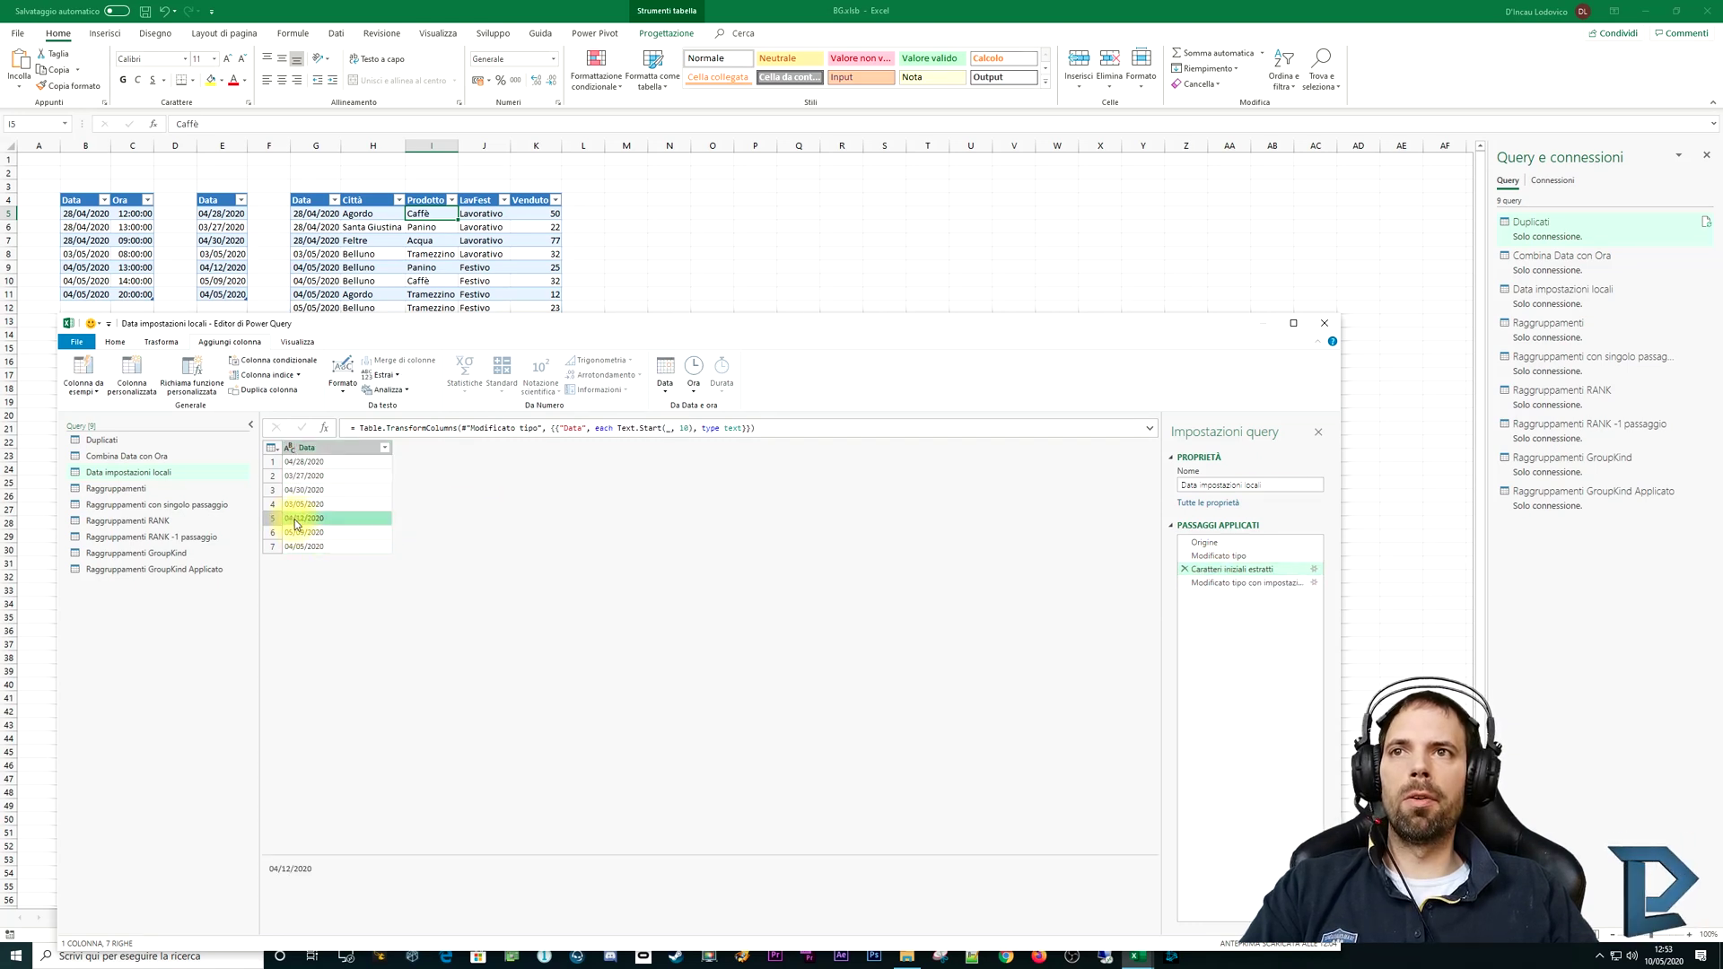
left_click(1247, 583)
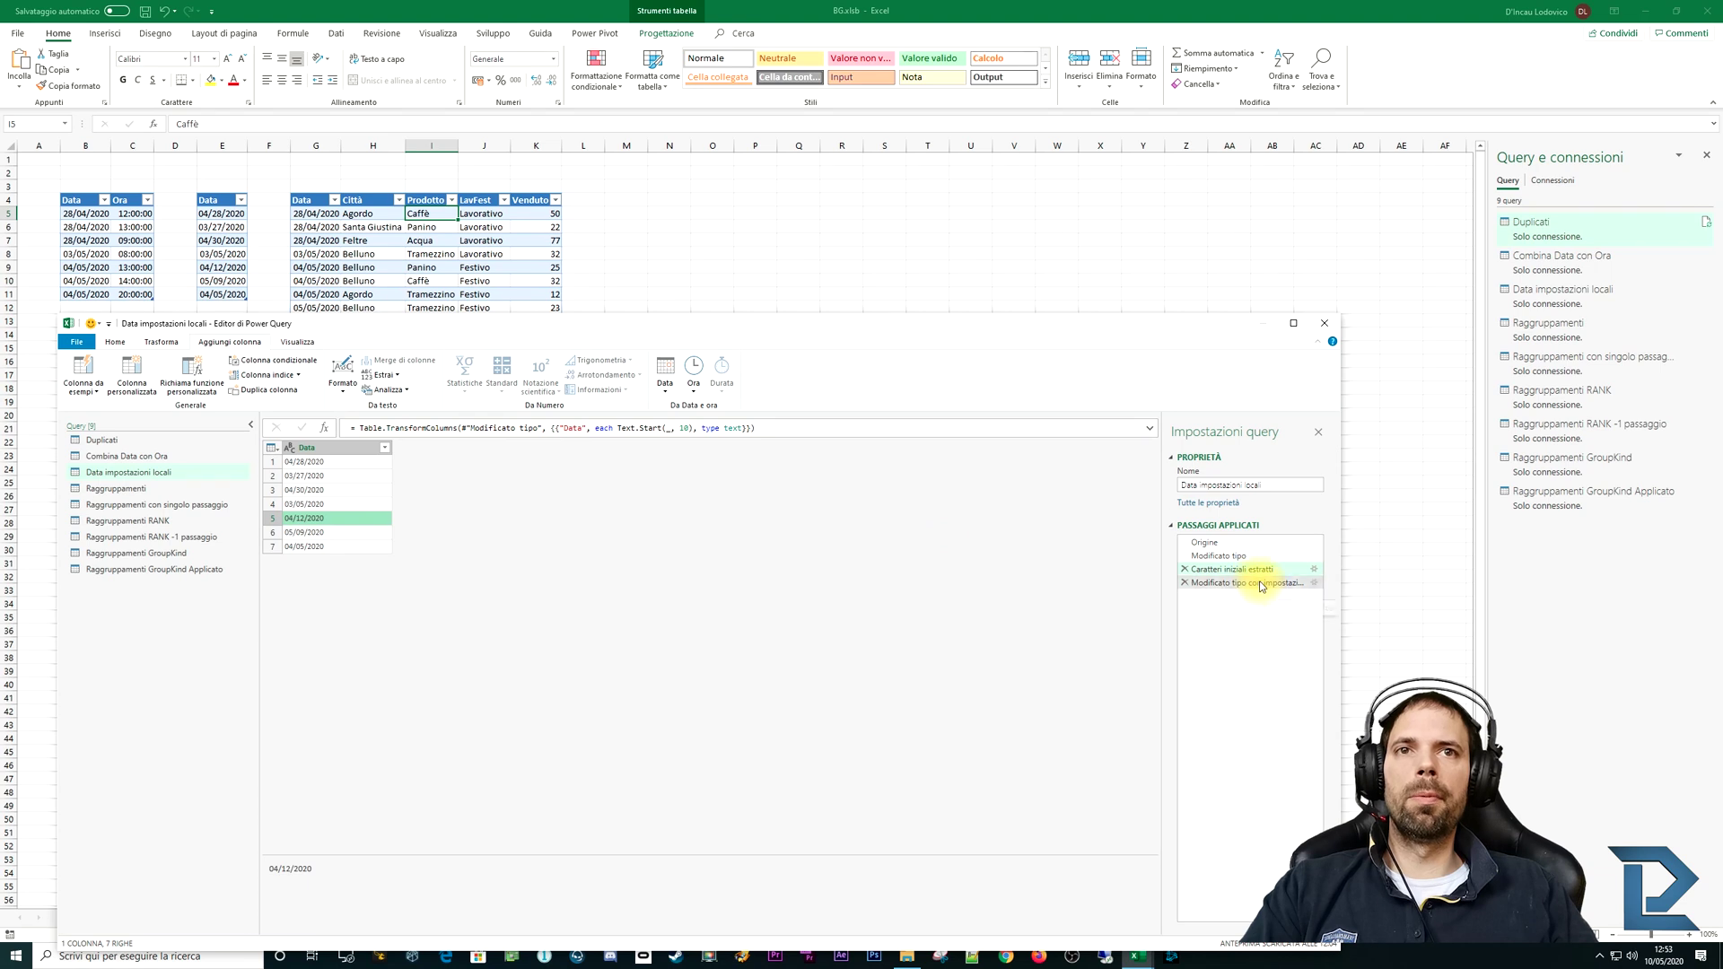
left_click(342, 521)
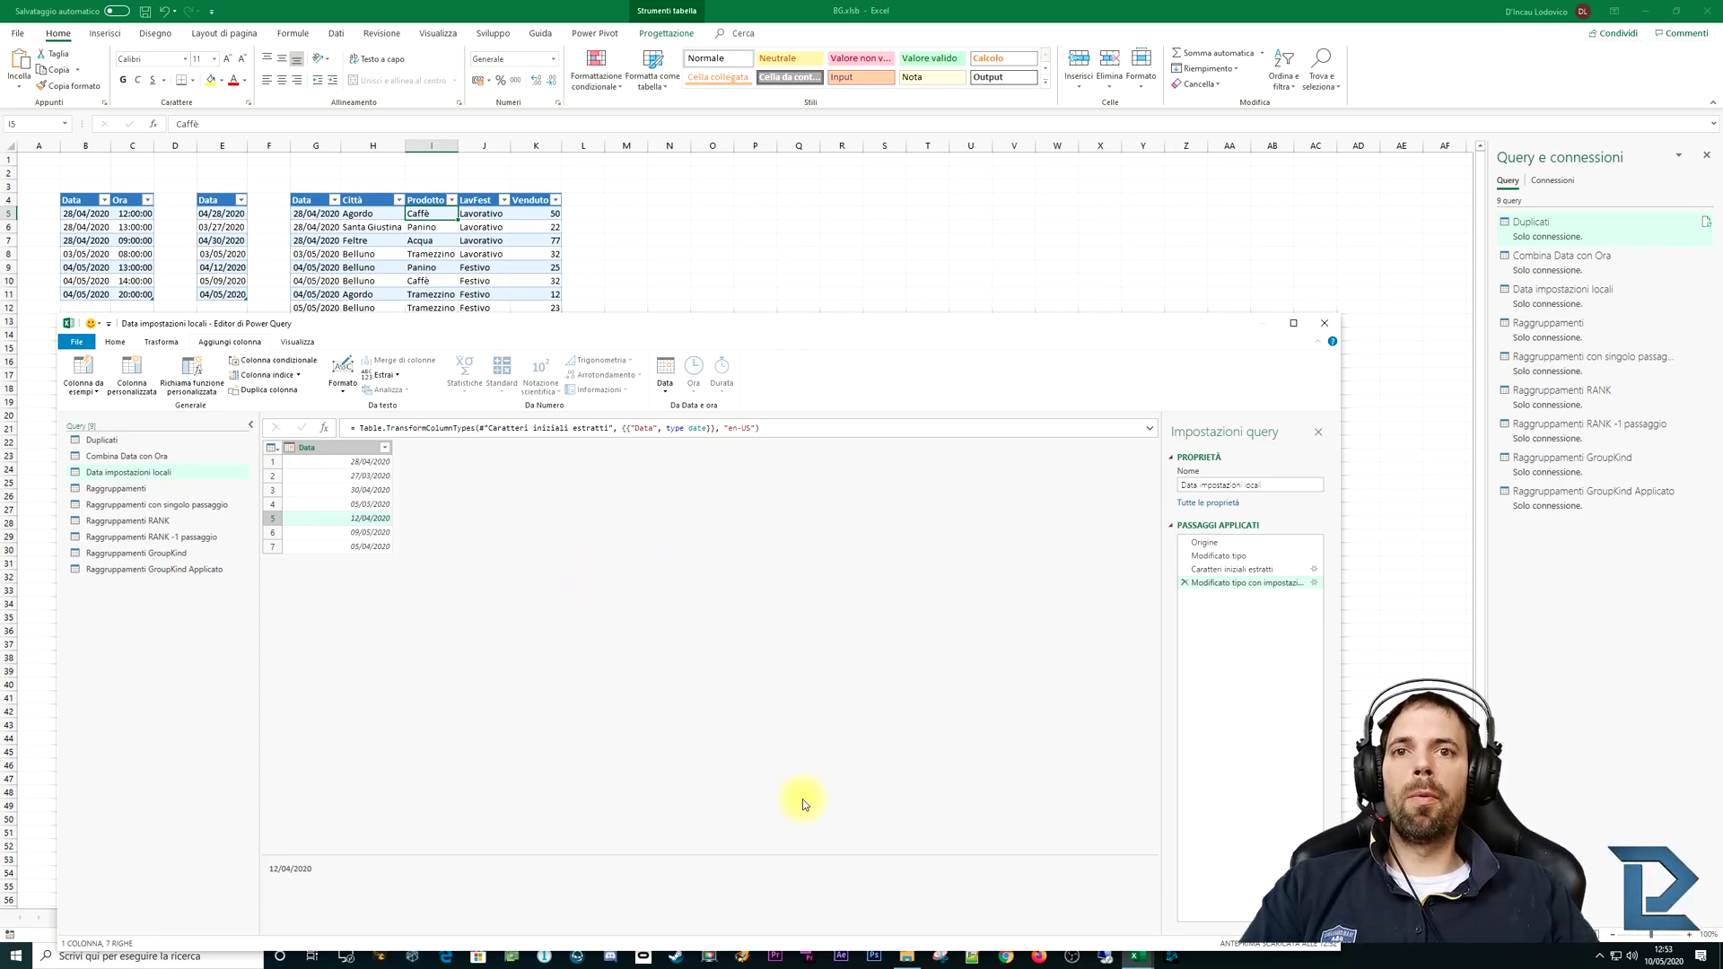
Step: Bring back the Corsi_YouTube.xlsb workbook and select the grouping topics in L45:P48
left_click(1138, 956)
left_click(992, 898)
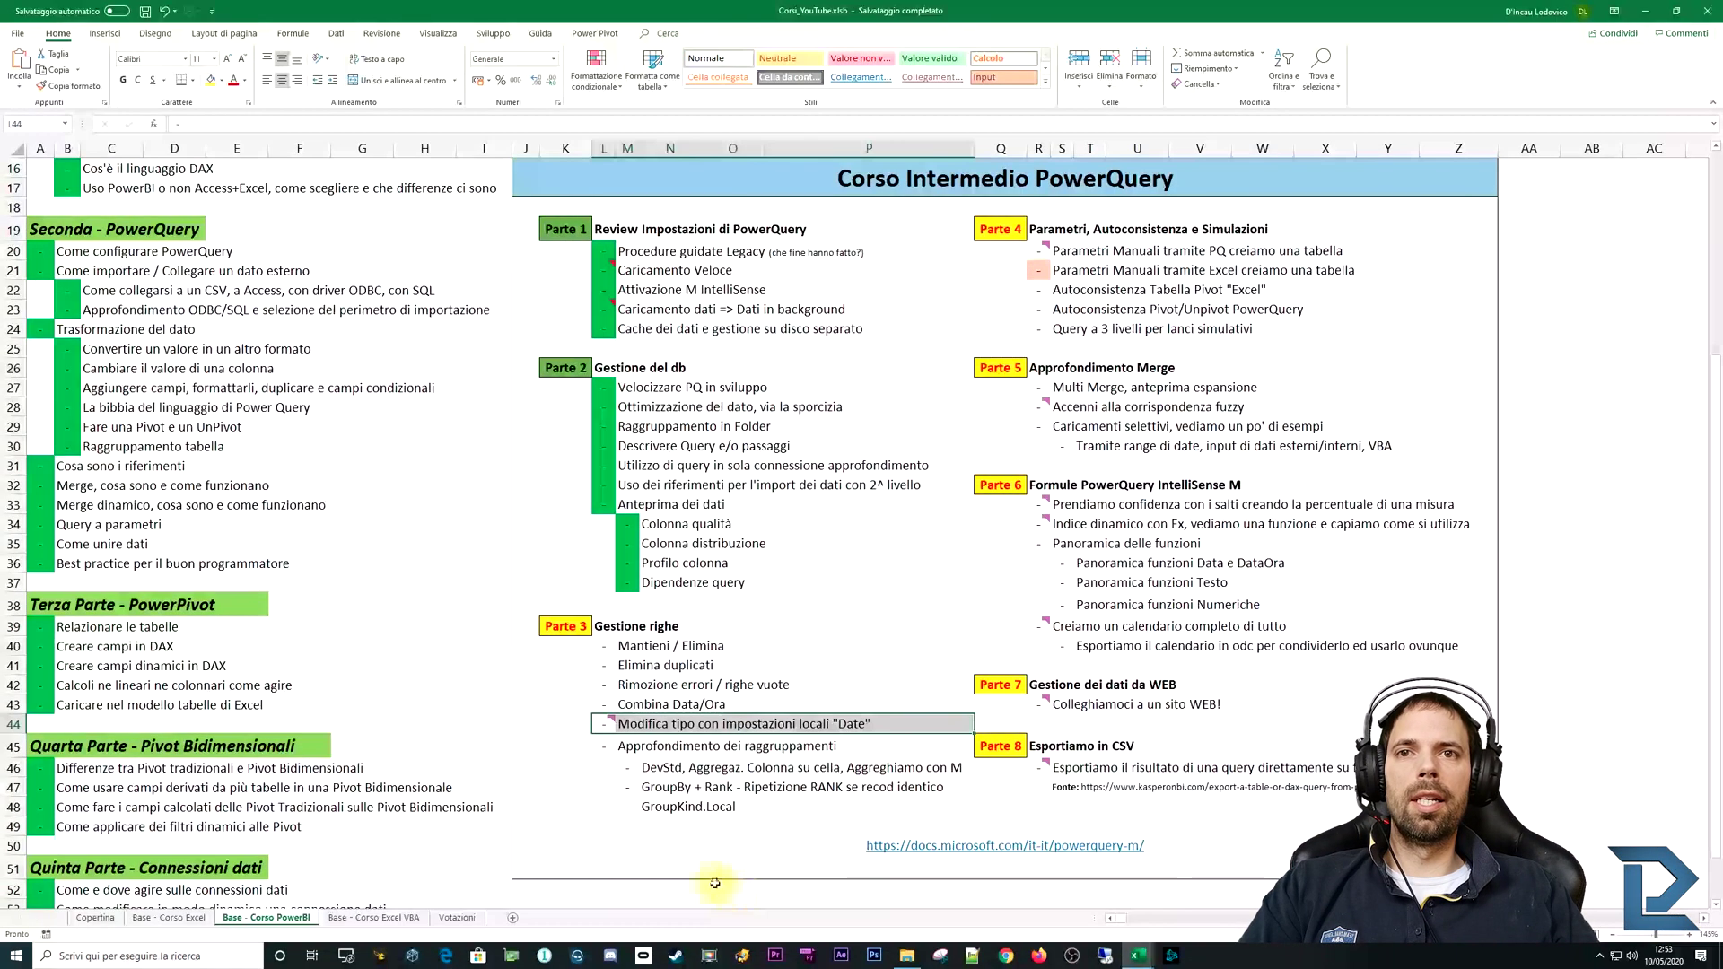
left_click_drag(614, 755, 828, 802)
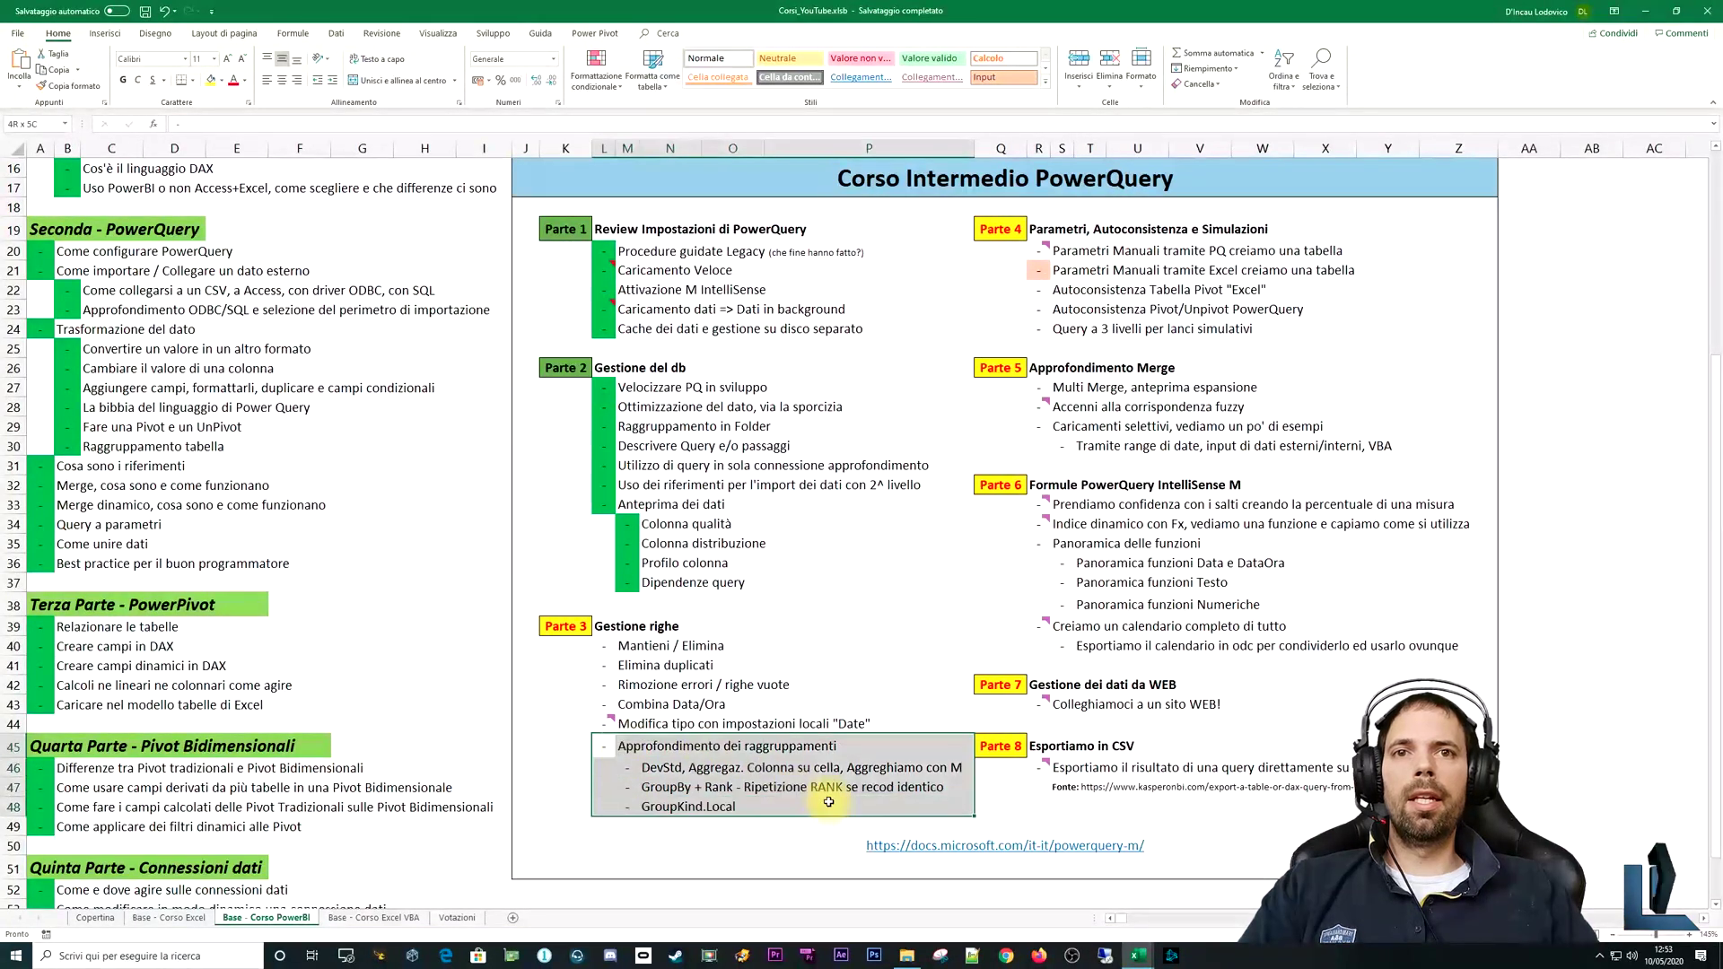